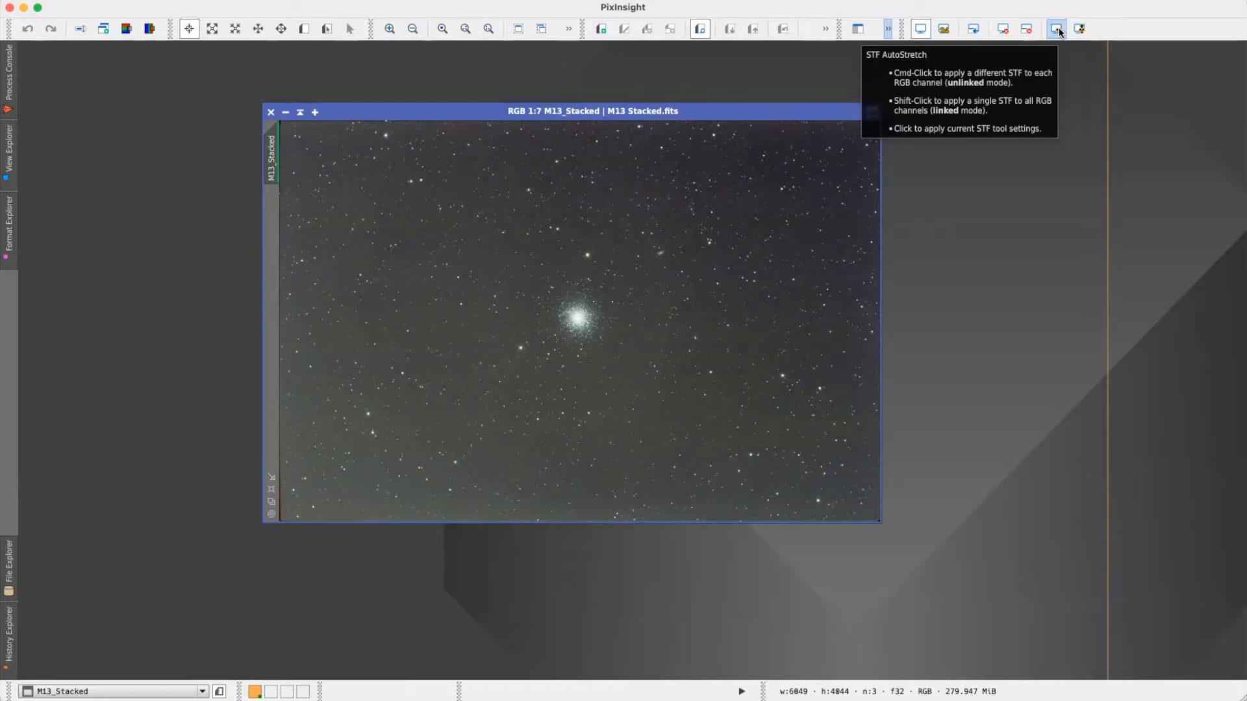
- Compare the M13_Stacked image with its screen stretch reset and with STF AutoStretch reapplied
left_click(1003, 30)
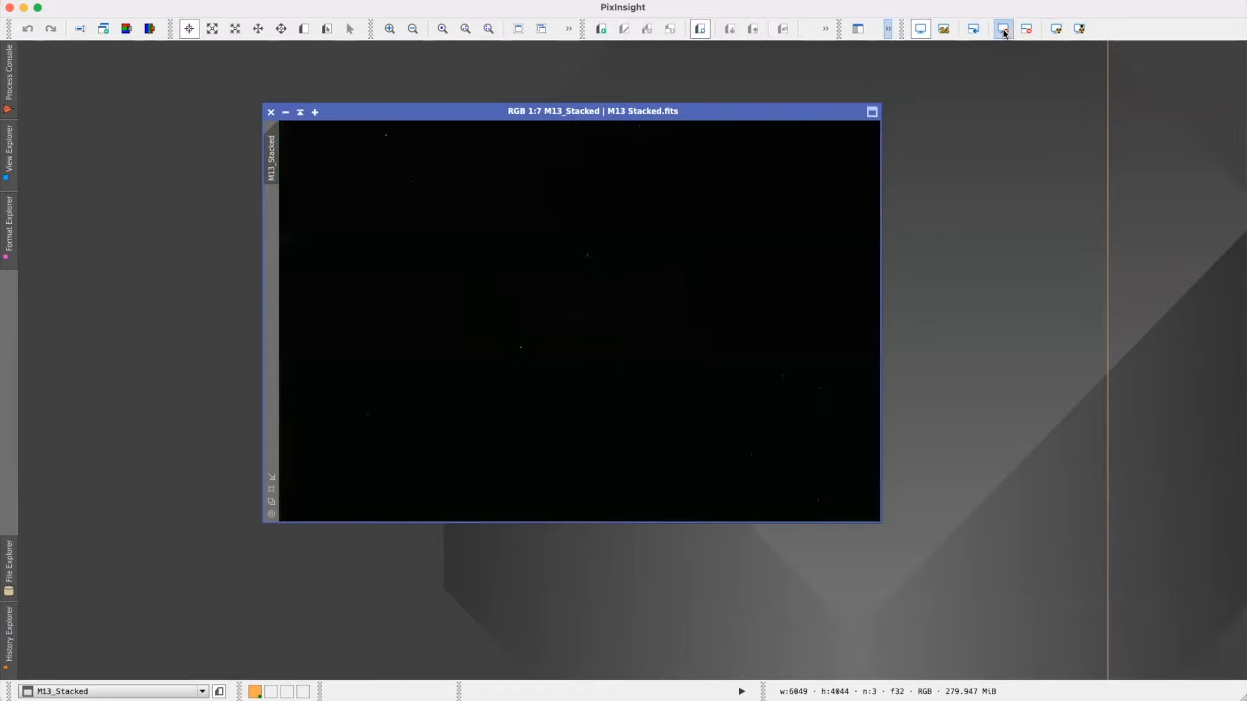
left_click(1056, 30)
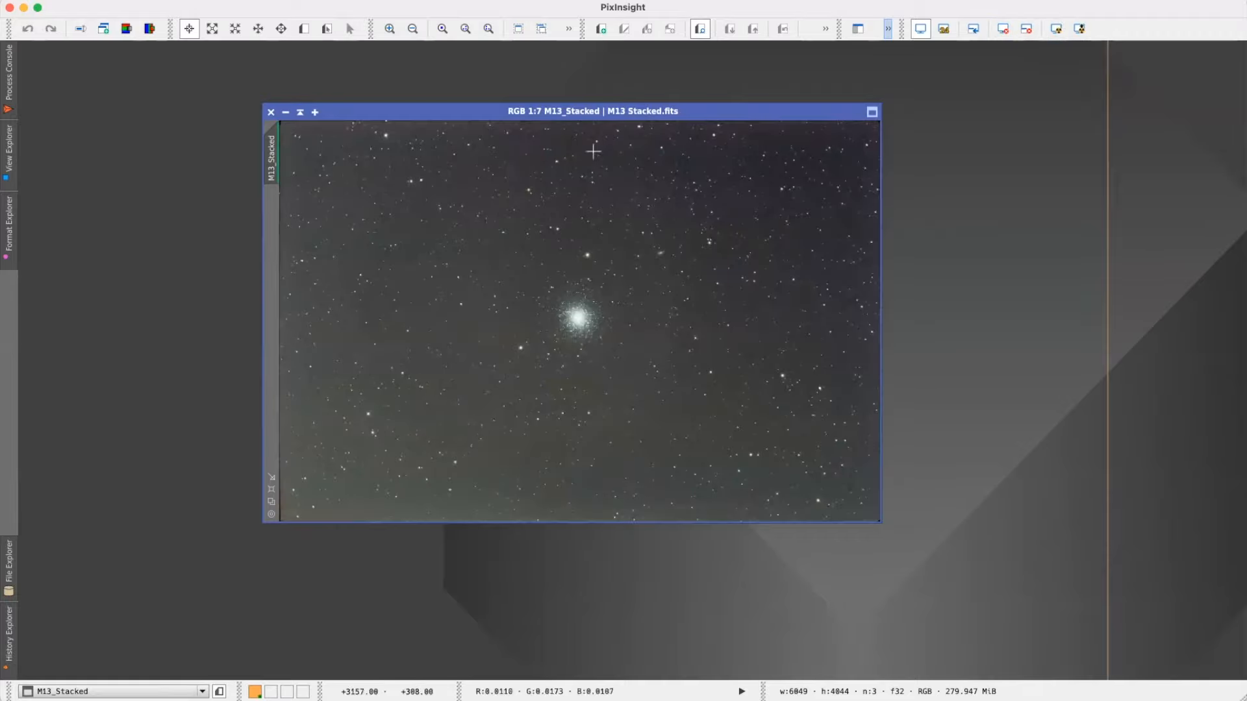
left_click_drag(430, 113, 437, 171)
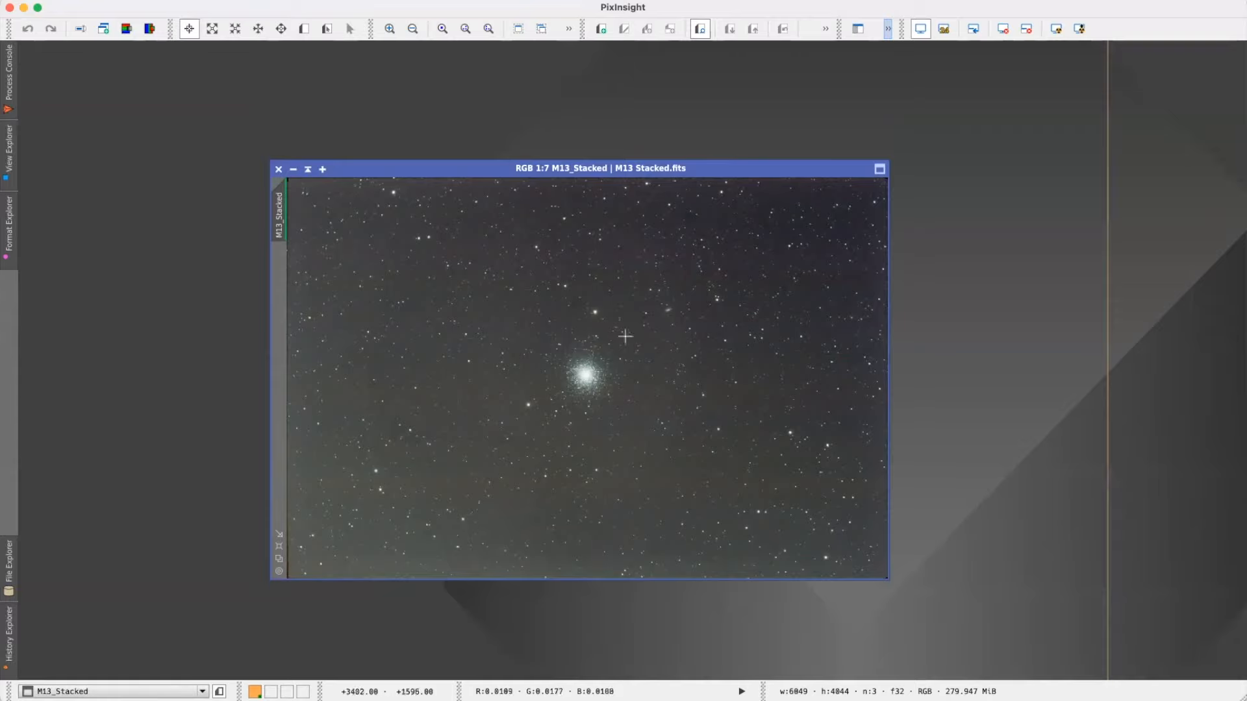
left_click_drag(660, 171, 647, 144)
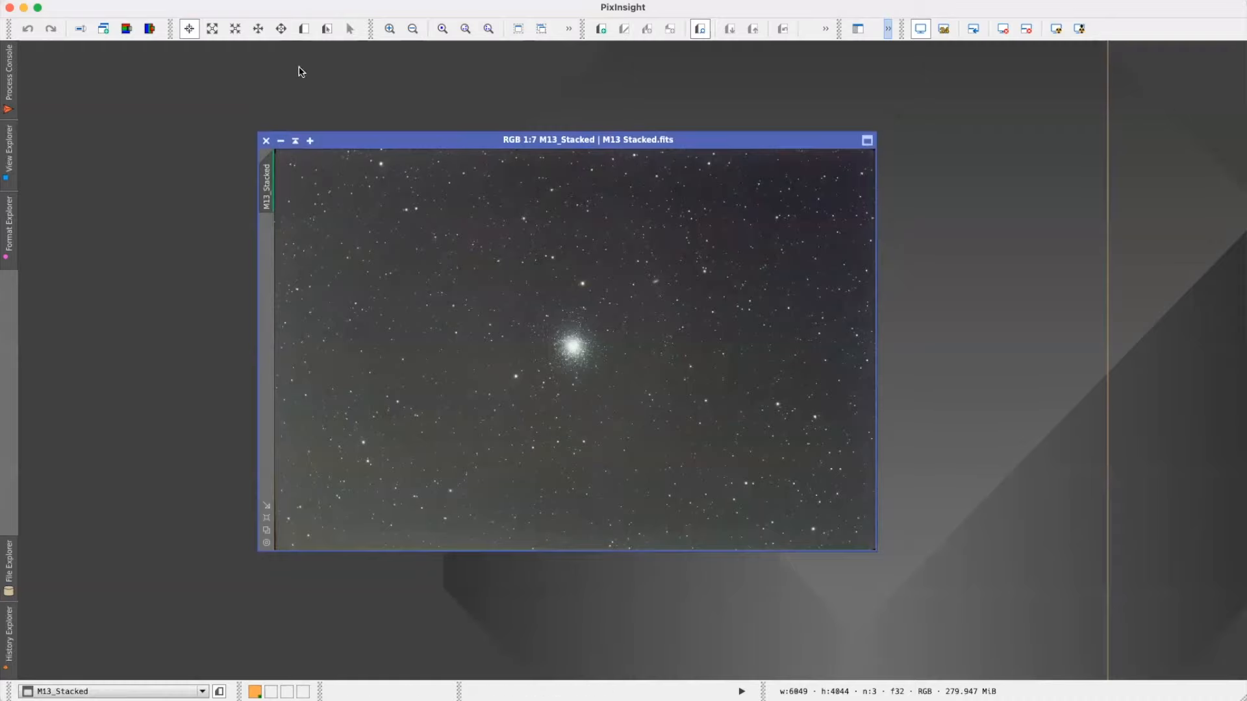
- Start DynamicCrop and draw a crop rectangle about 5257 by 3556 px around the cluster in M13_Stacked
right_click(304, 166)
mouse_move(348, 9)
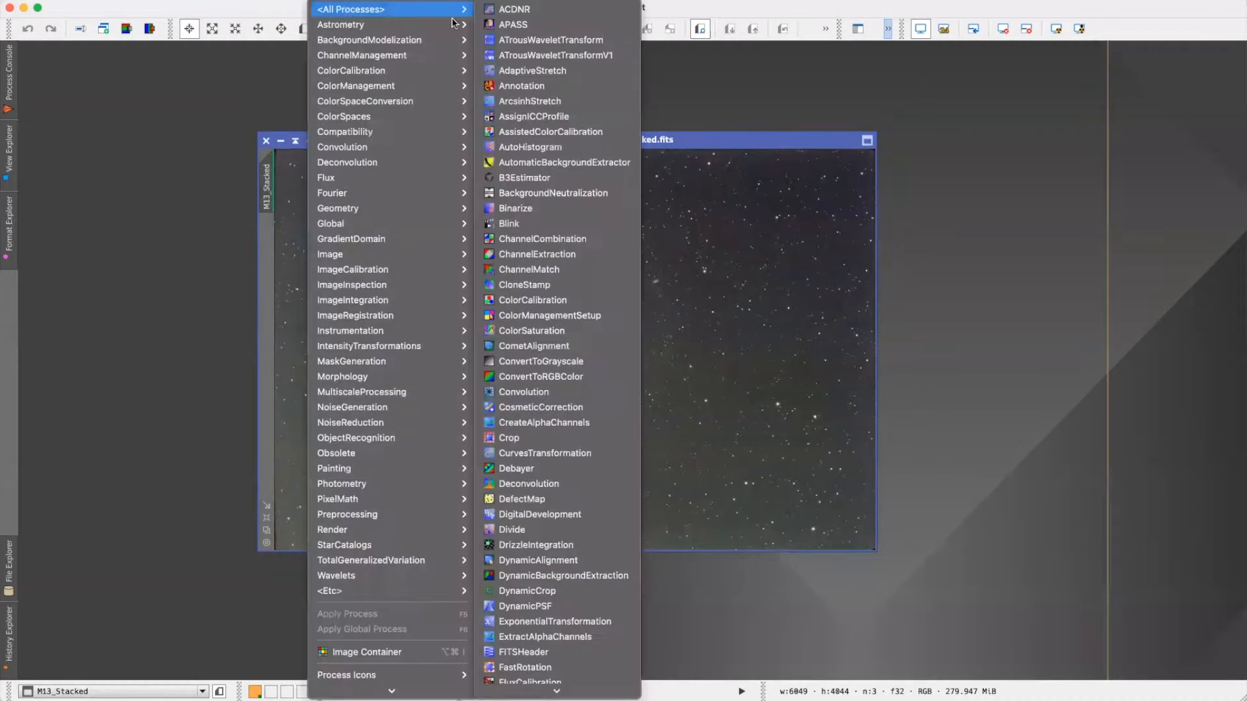
left_click(563, 592)
left_click_drag(685, 143, 621, 149)
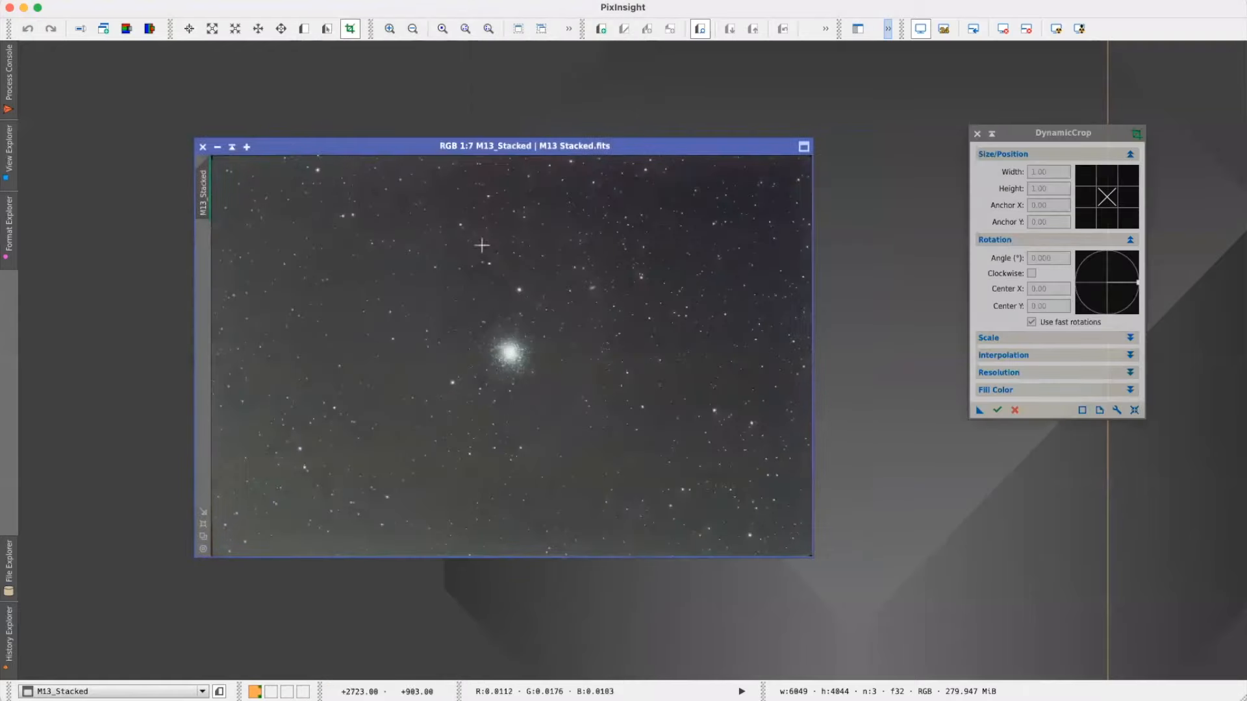
left_click_drag(1038, 132, 1017, 196)
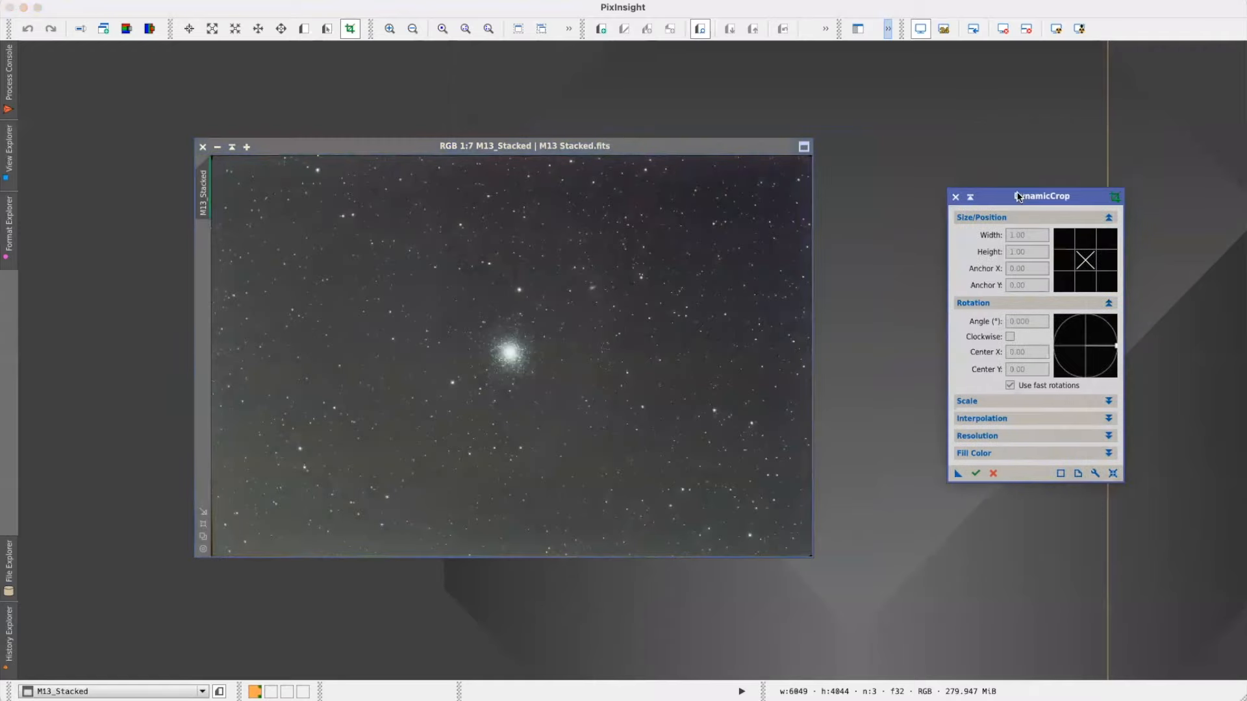
left_click(480, 152)
mouse_move(247, 176)
left_mouse_down()
mouse_move(731, 519)
mouse_move(807, 537)
mouse_move(544, 399)
mouse_move(668, 371)
mouse_move(693, 528)
mouse_move(629, 454)
mouse_move(651, 457)
mouse_move(633, 443)
mouse_move(770, 529)
left_mouse_up()
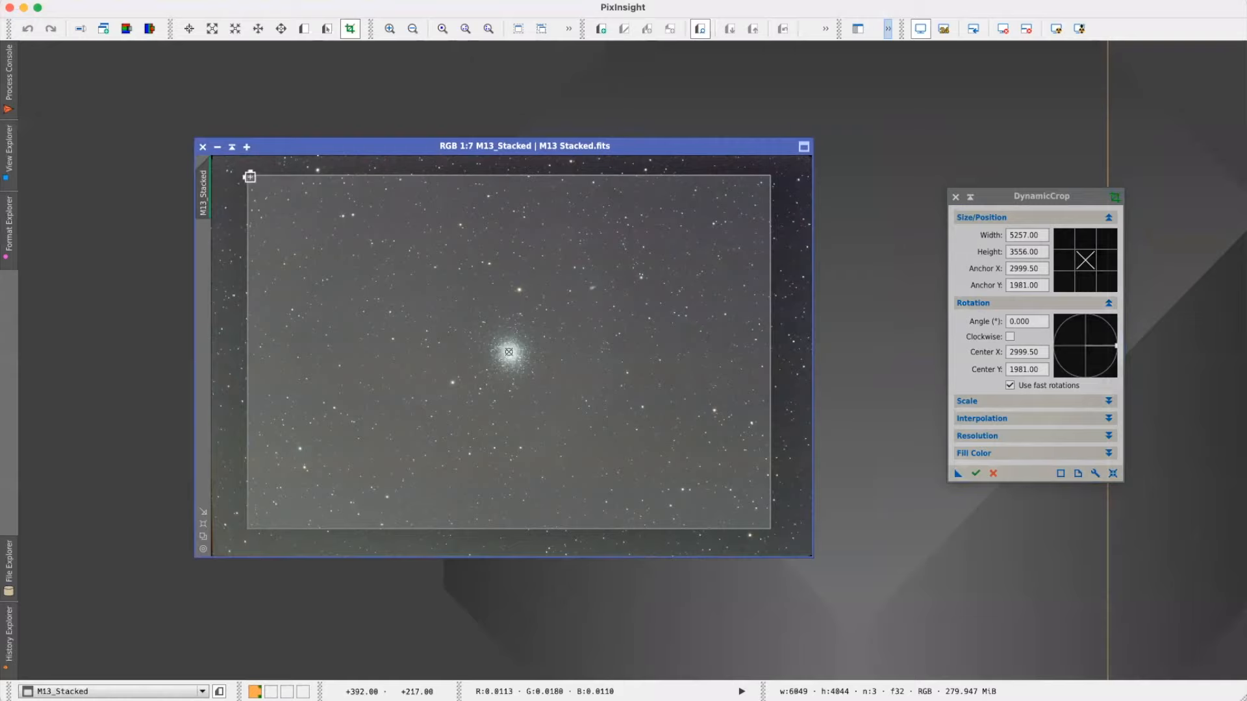
- Shrink the crop rectangle to about 4284 by 2849 px and keep it centred on the star cluster
left_click_drag(252, 181, 322, 227)
left_click_drag(668, 403, 630, 377)
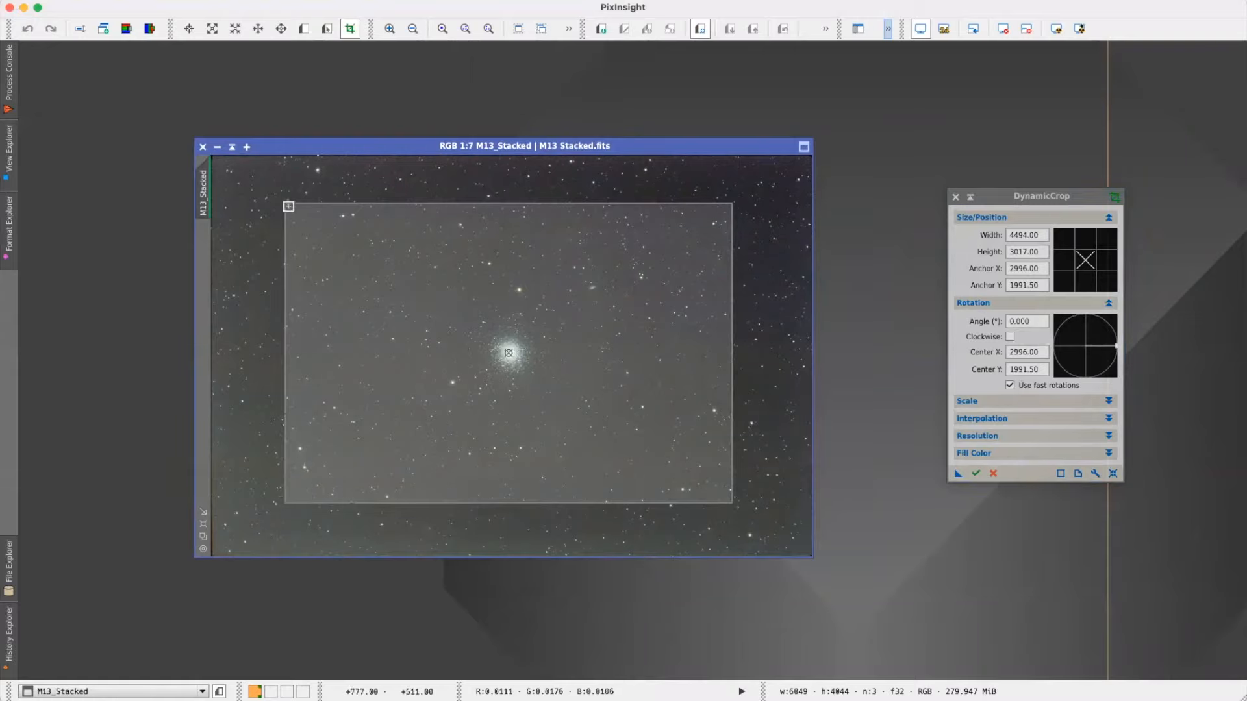
left_click_drag(287, 204, 308, 222)
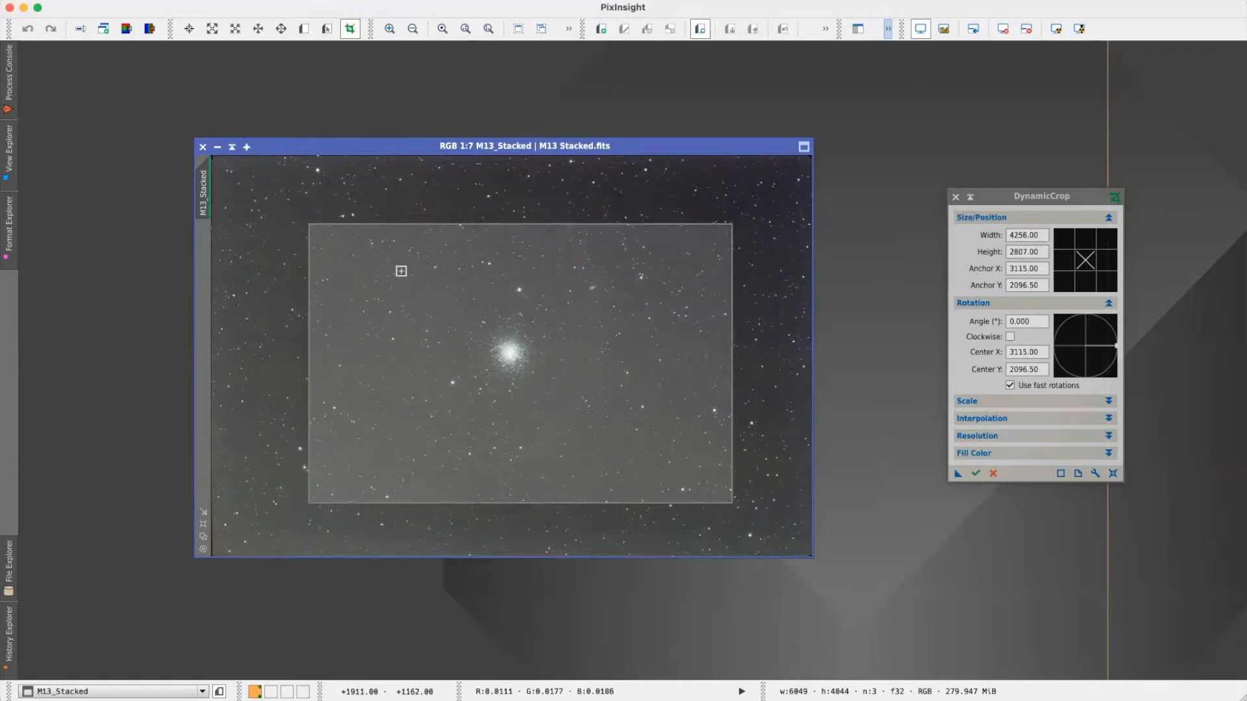
left_click_drag(637, 389, 627, 384)
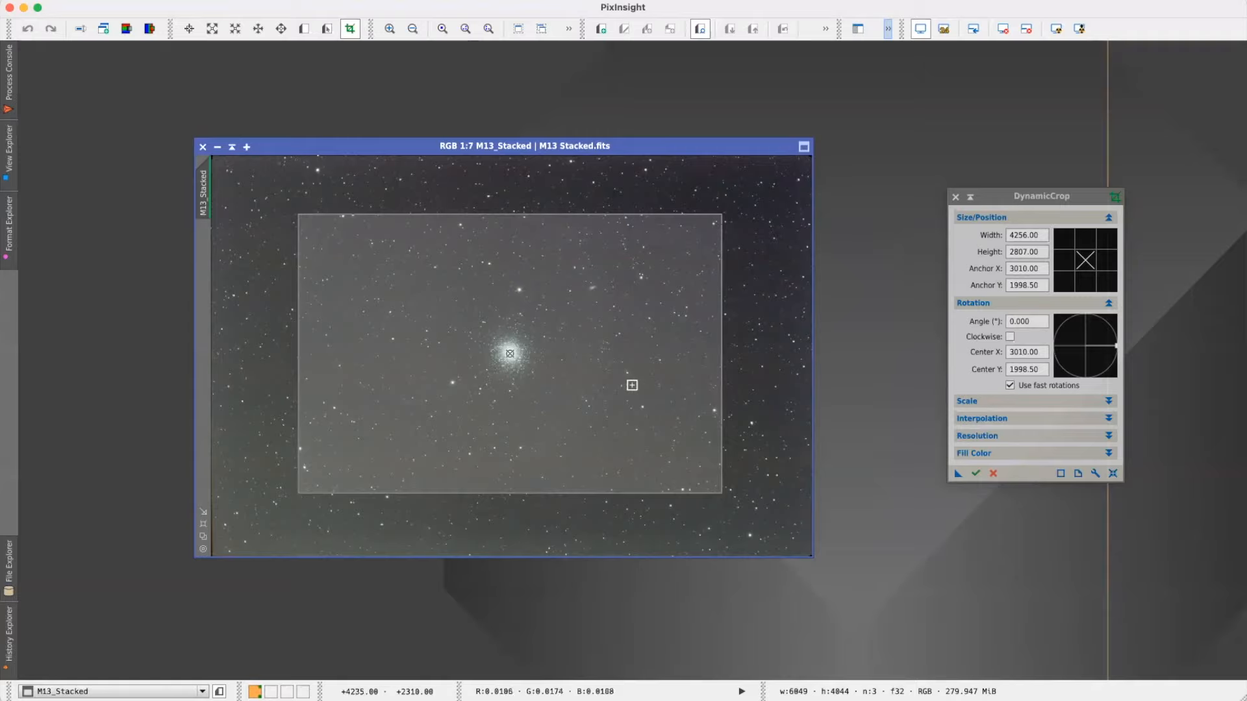
left_click_drag(299, 494, 295, 495)
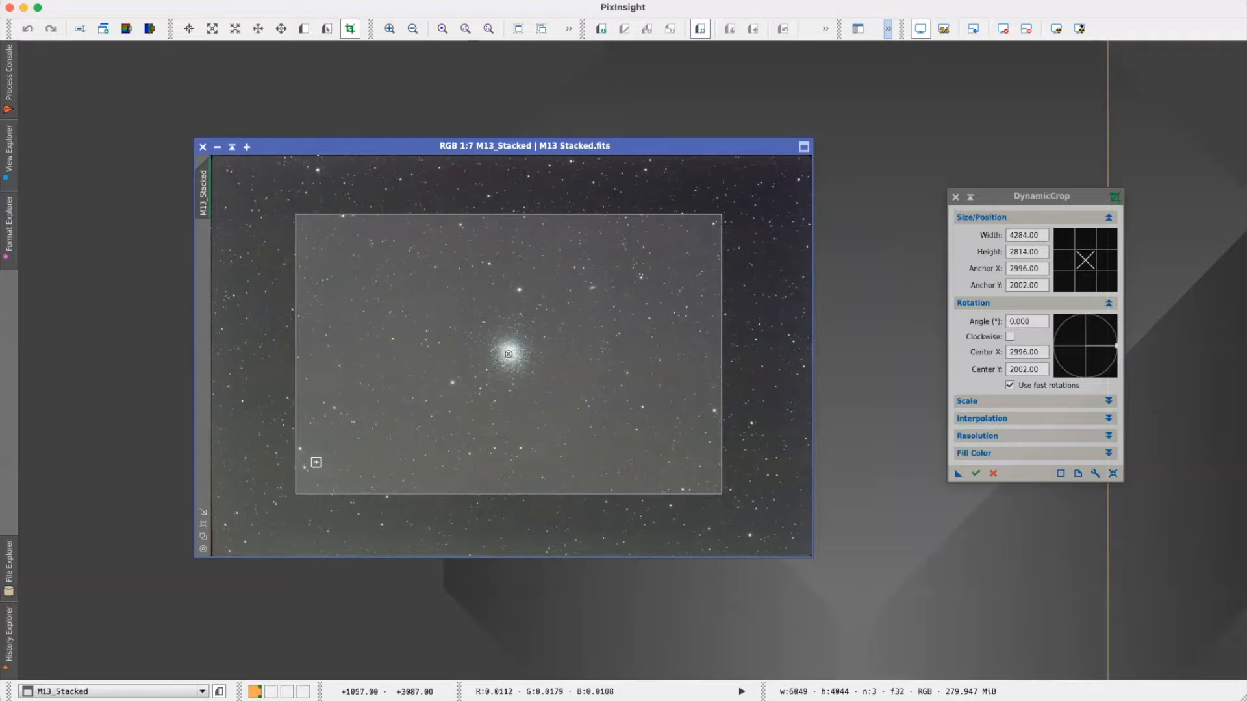
left_click_drag(361, 216, 359, 209)
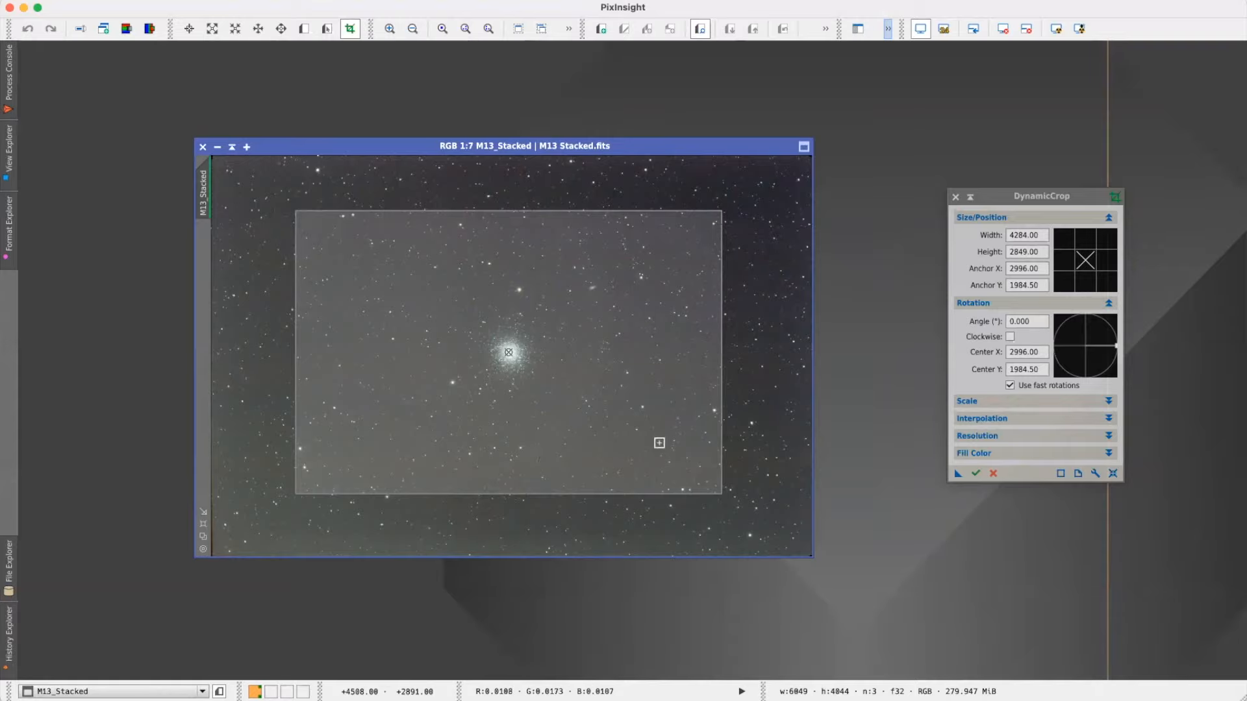
- Apply the crop to M13_Stacked, fit the cropped image to its window and close DynamicCrop
left_click(975, 473)
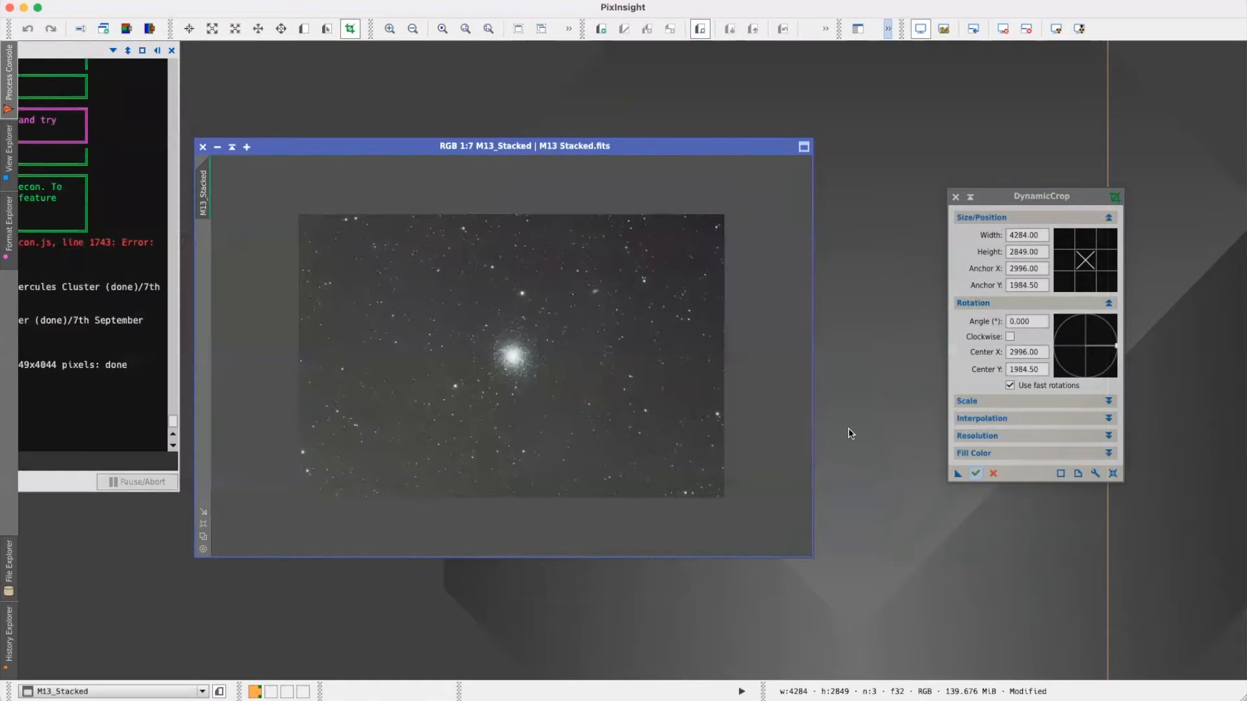
left_click(203, 524)
left_click_drag(778, 146, 709, 103)
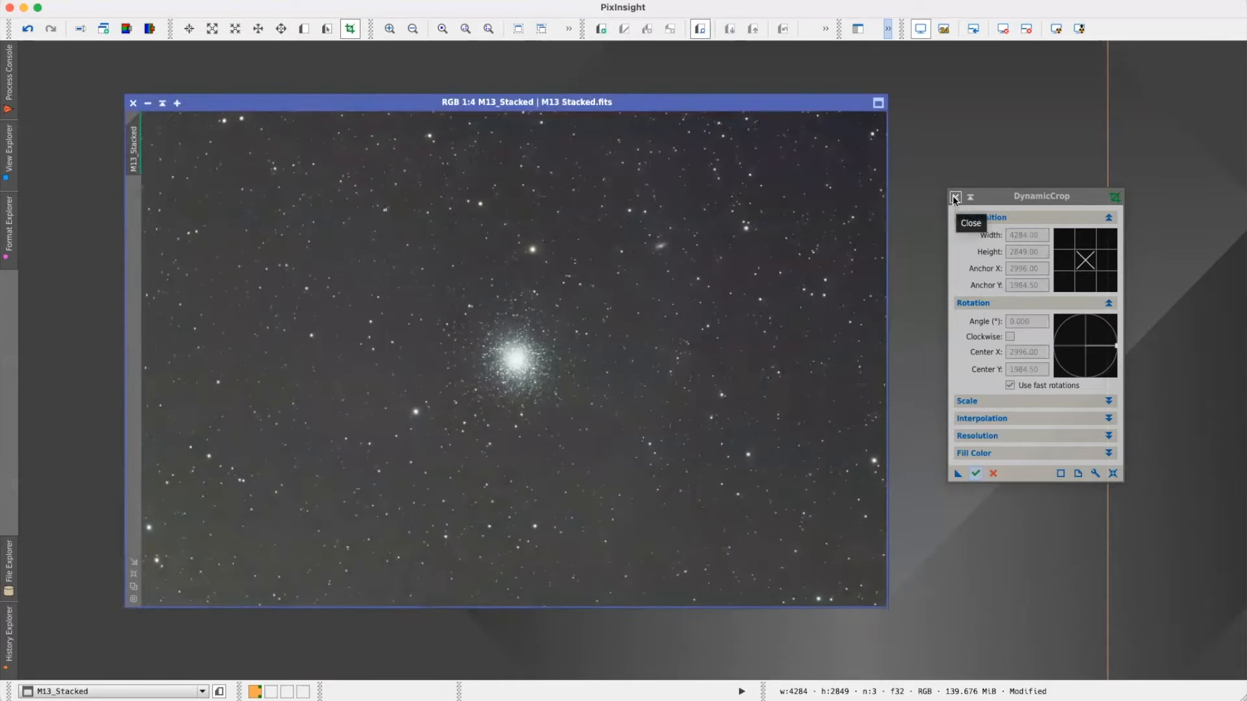
left_click(955, 198)
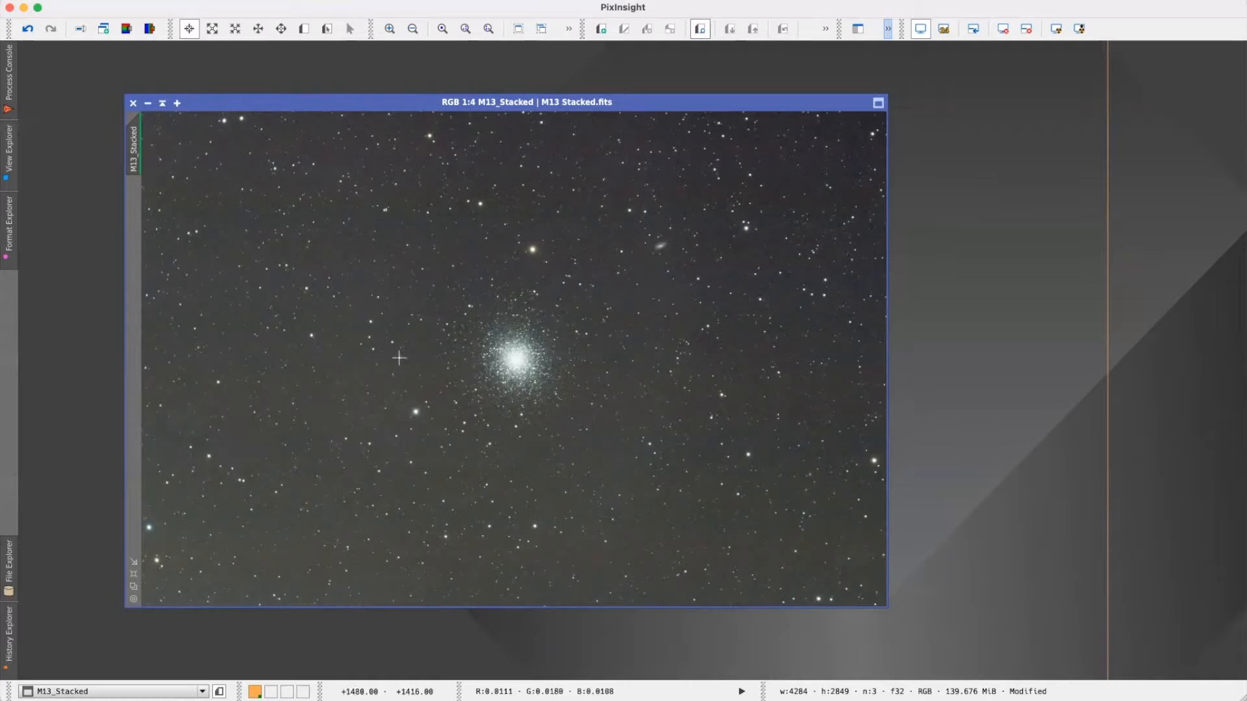
- Open DynamicBackgroundExtraction and arrange it beside the M13_Stacked image without overlap
left_click_drag(603, 102, 534, 94)
left_click(334, 2)
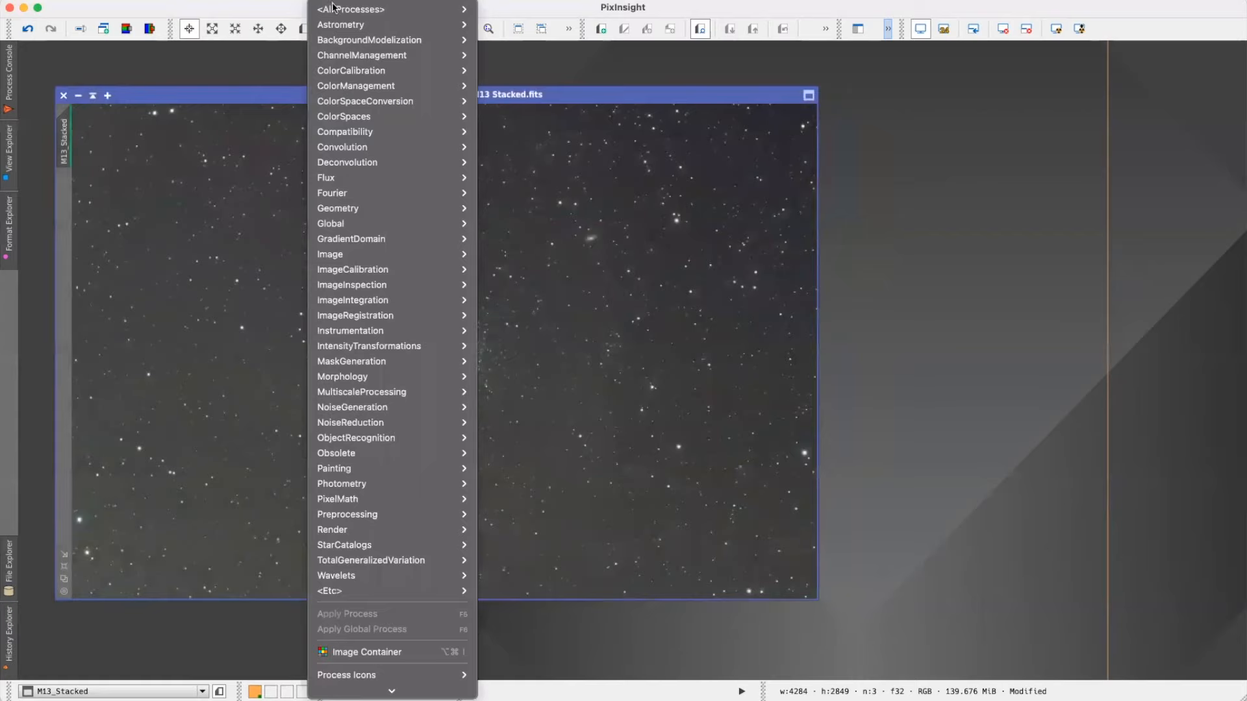
mouse_move(335, 8)
scroll(566, 382, "down", 4)
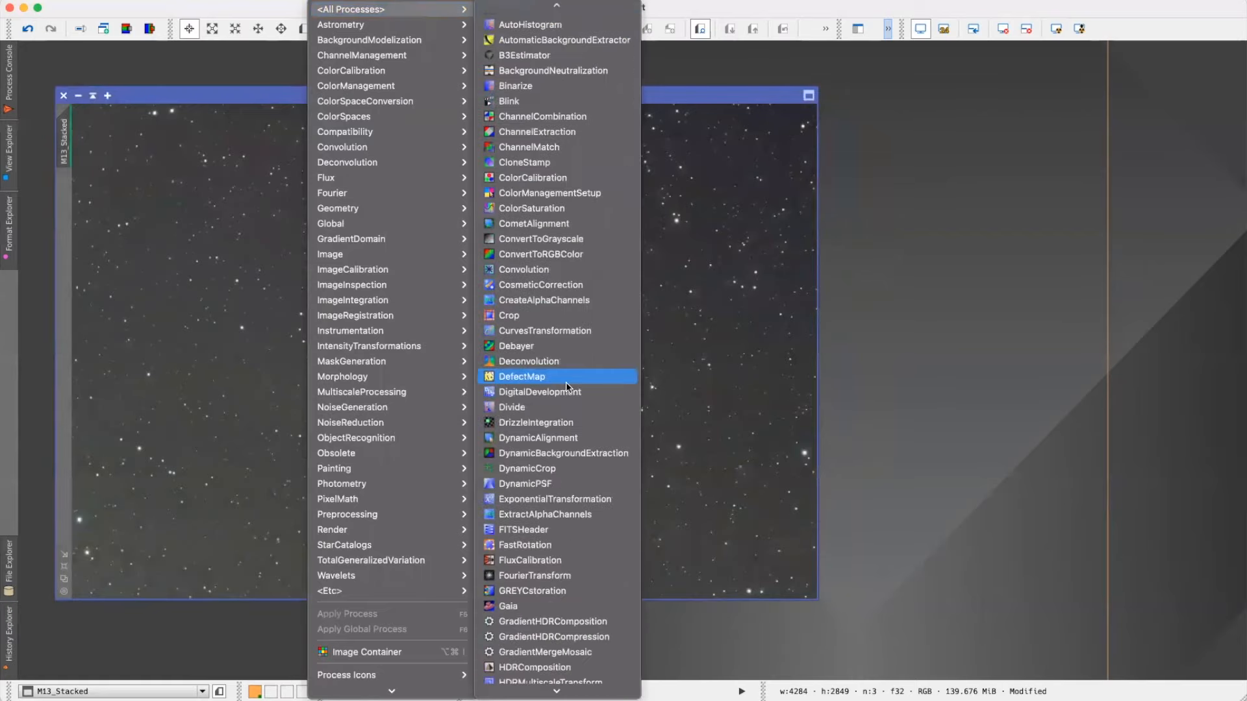
left_click(572, 459)
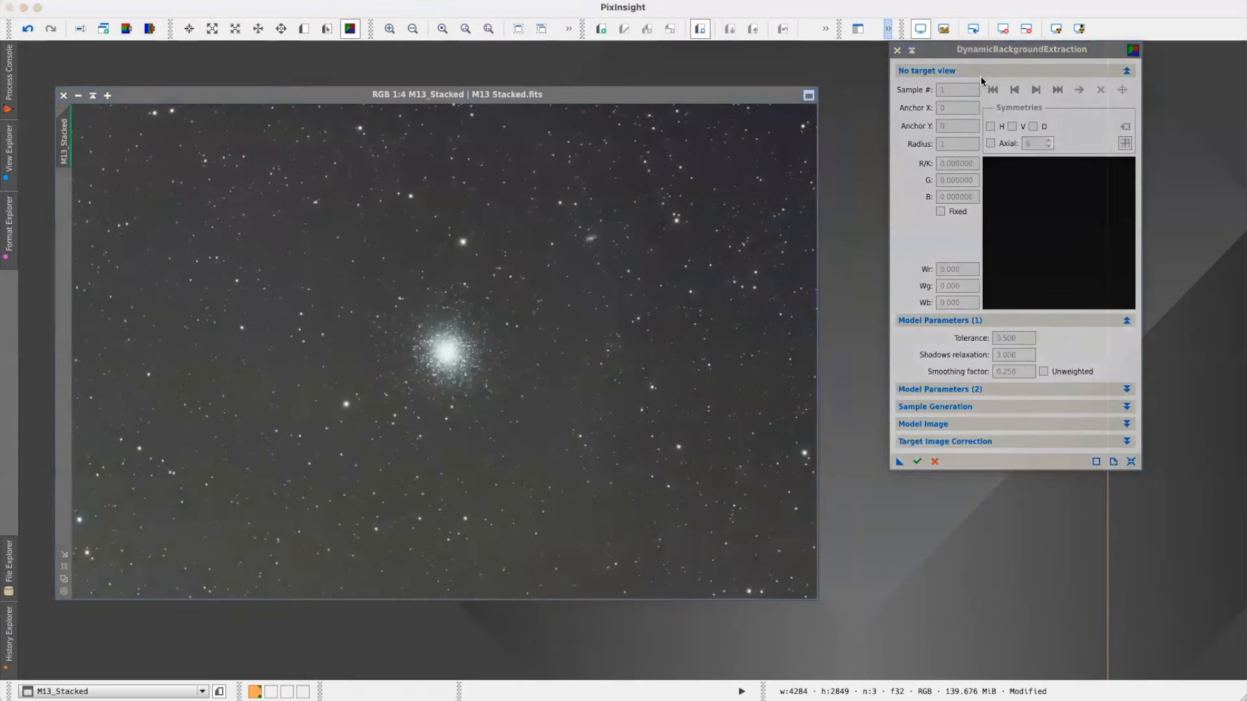
left_click_drag(992, 48, 997, 132)
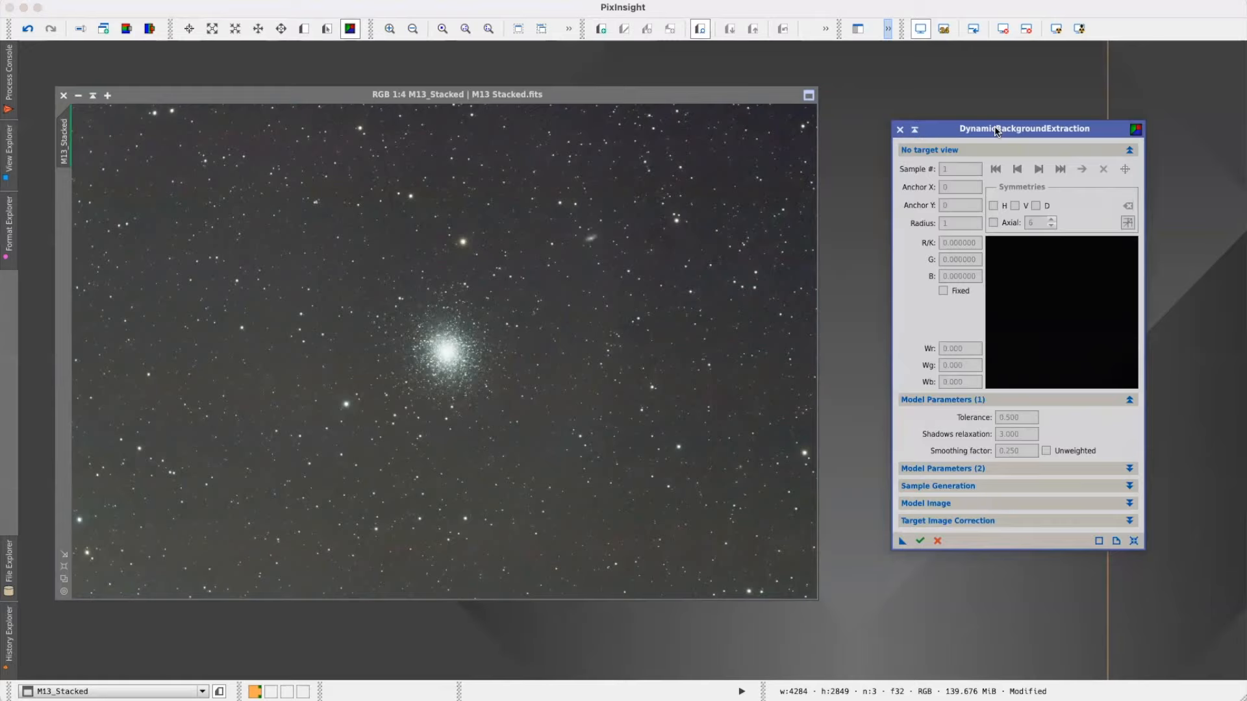
left_click_drag(997, 129, 987, 71)
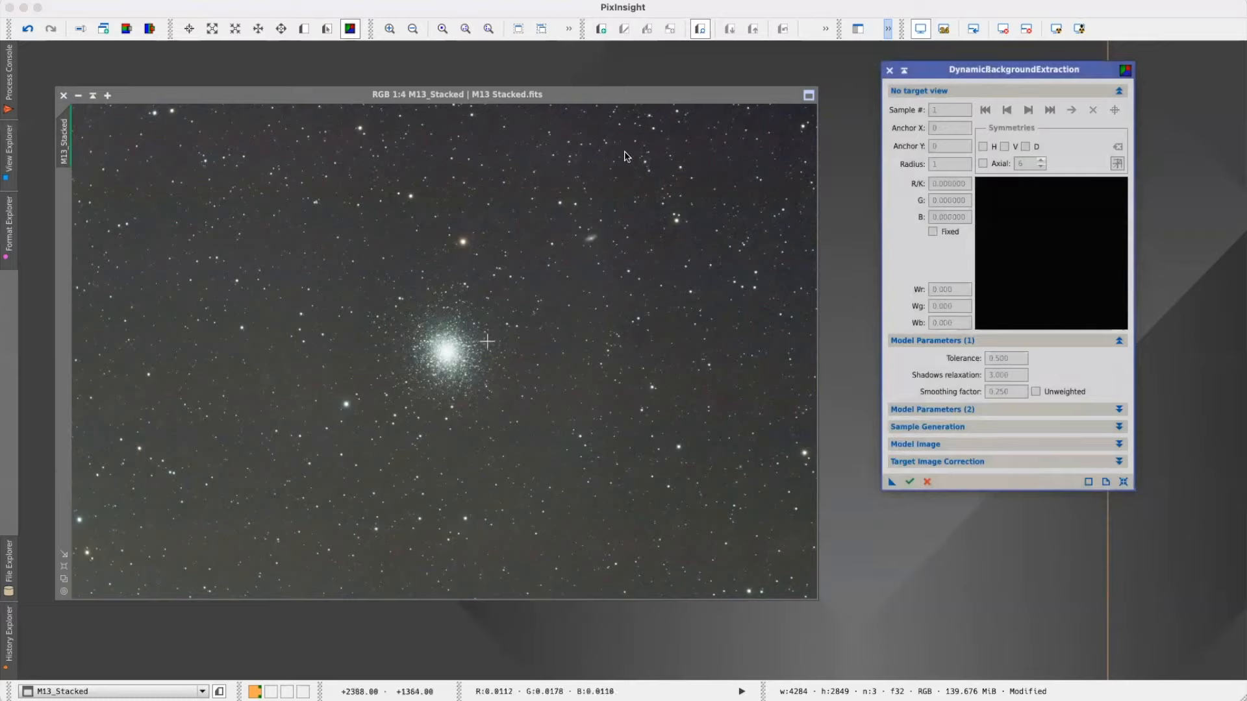
left_click_drag(582, 103, 587, 97)
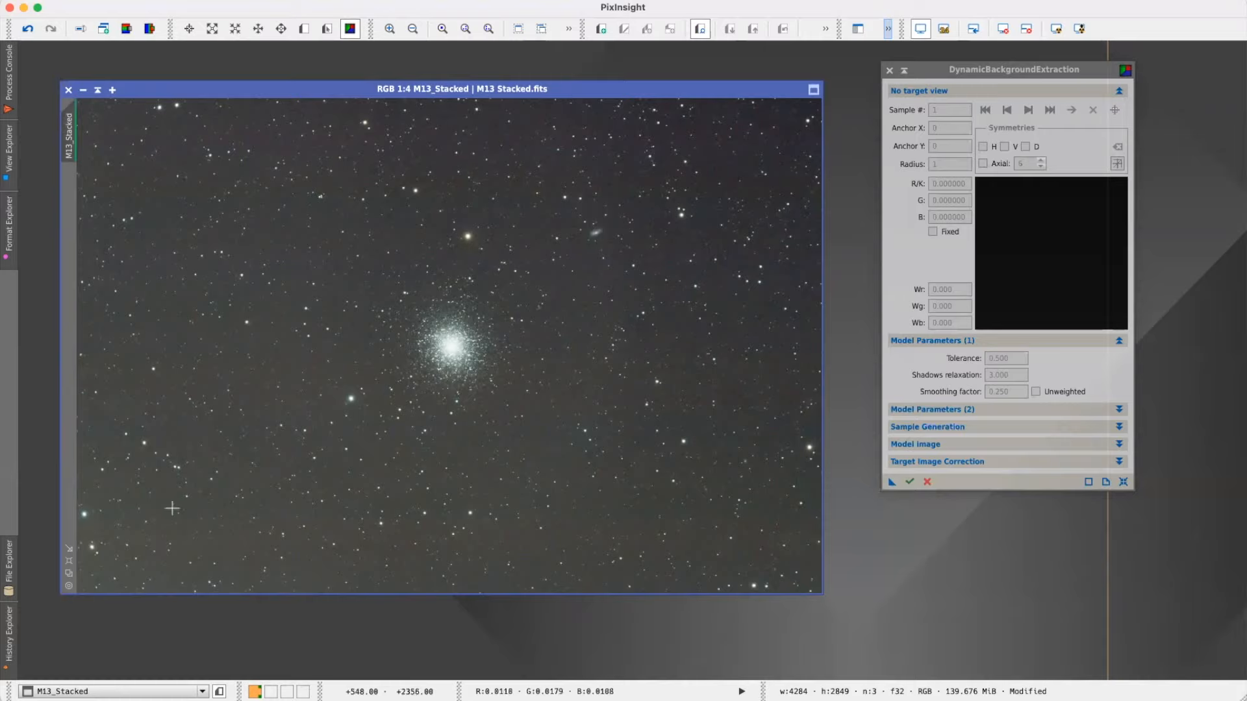
- Set the background model's Tolerance to 1.5 for the M13_Stacked image
left_click(1071, 362)
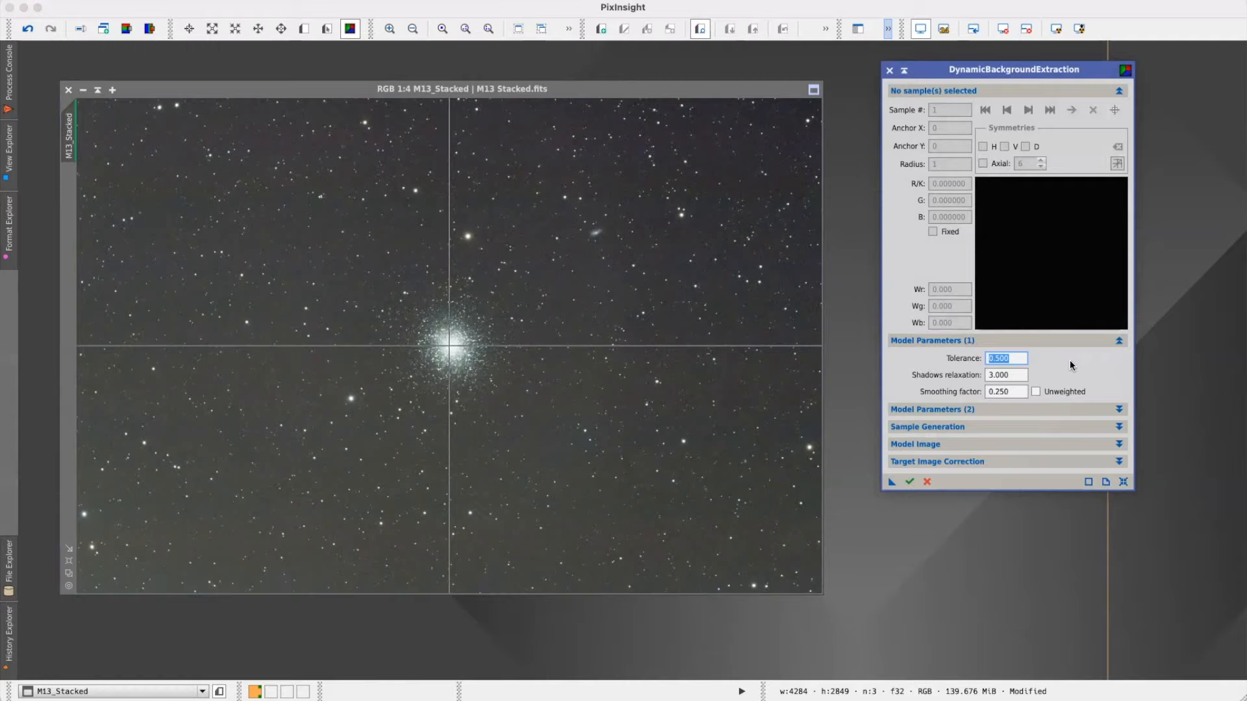
type("1.5")
key("Tab")
left_click(981, 408)
left_click(969, 409)
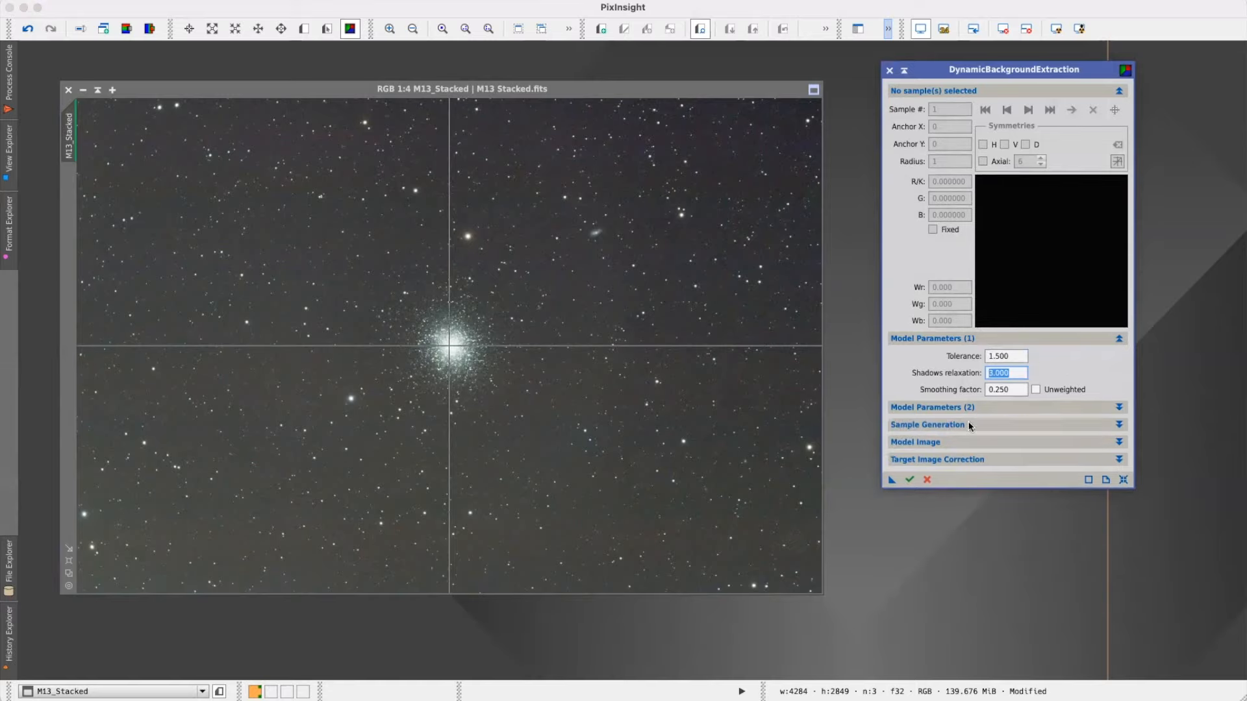
- Change the sample color in the Sample Generation settings to yellow
left_click(969, 426)
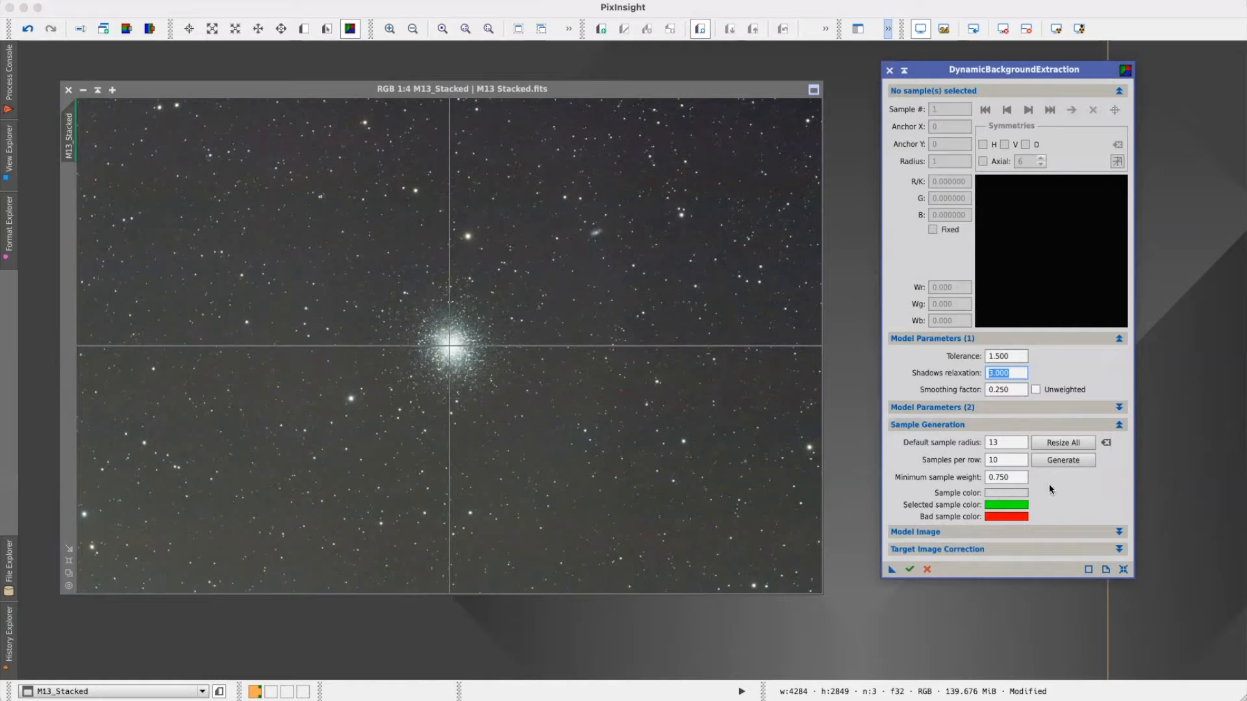
left_click(1005, 493)
left_click_drag(705, 329, 479, 360)
left_click(652, 379)
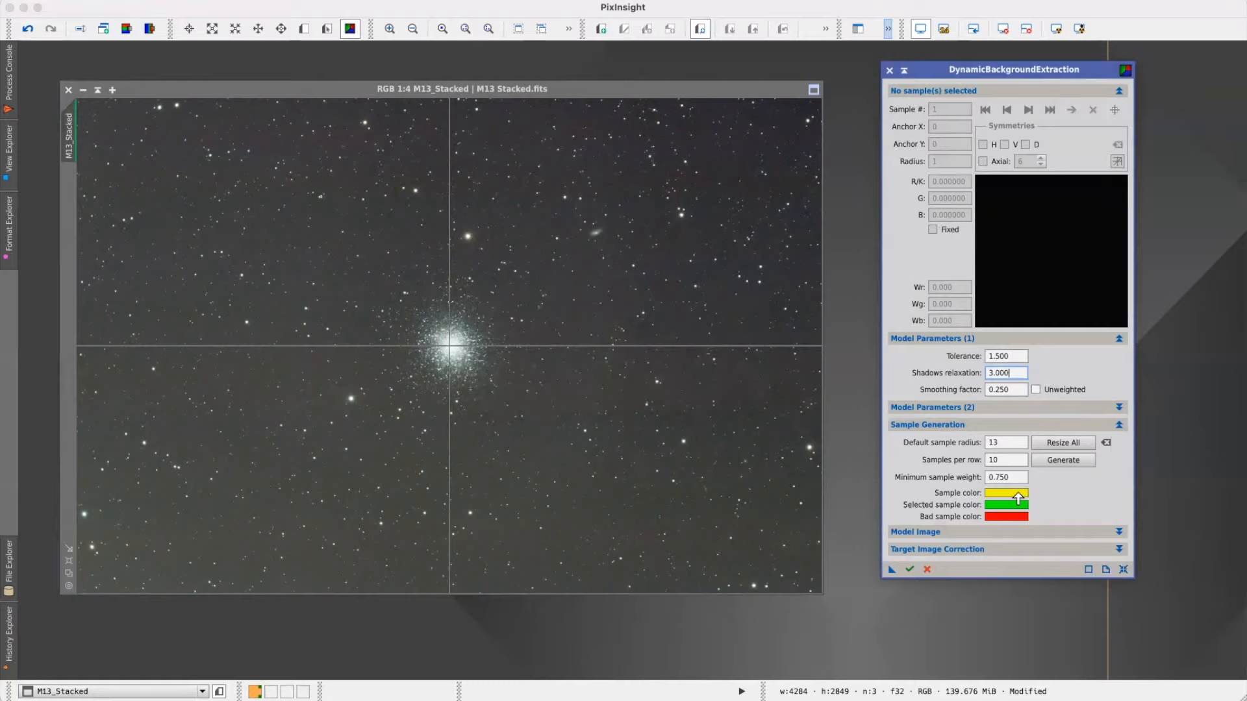
- Set the default sample radius to 15 and generate the background samples across the image
double_click(1011, 442)
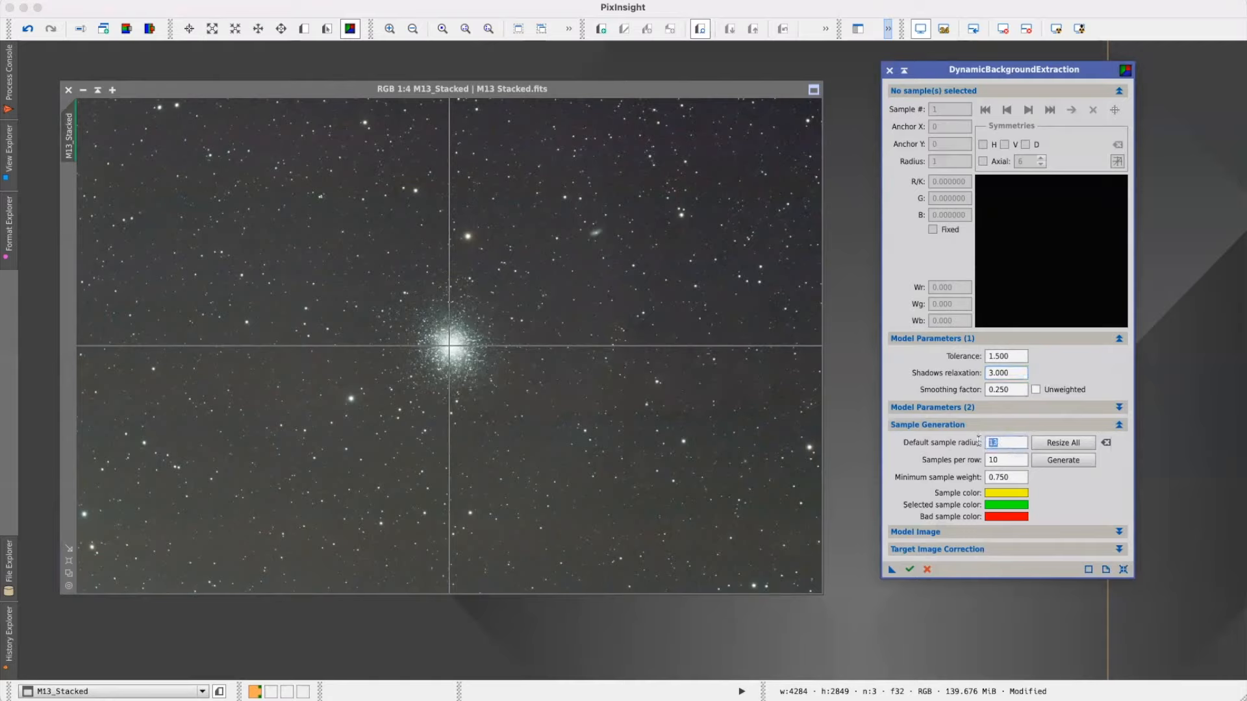
type("15")
left_click(1070, 460)
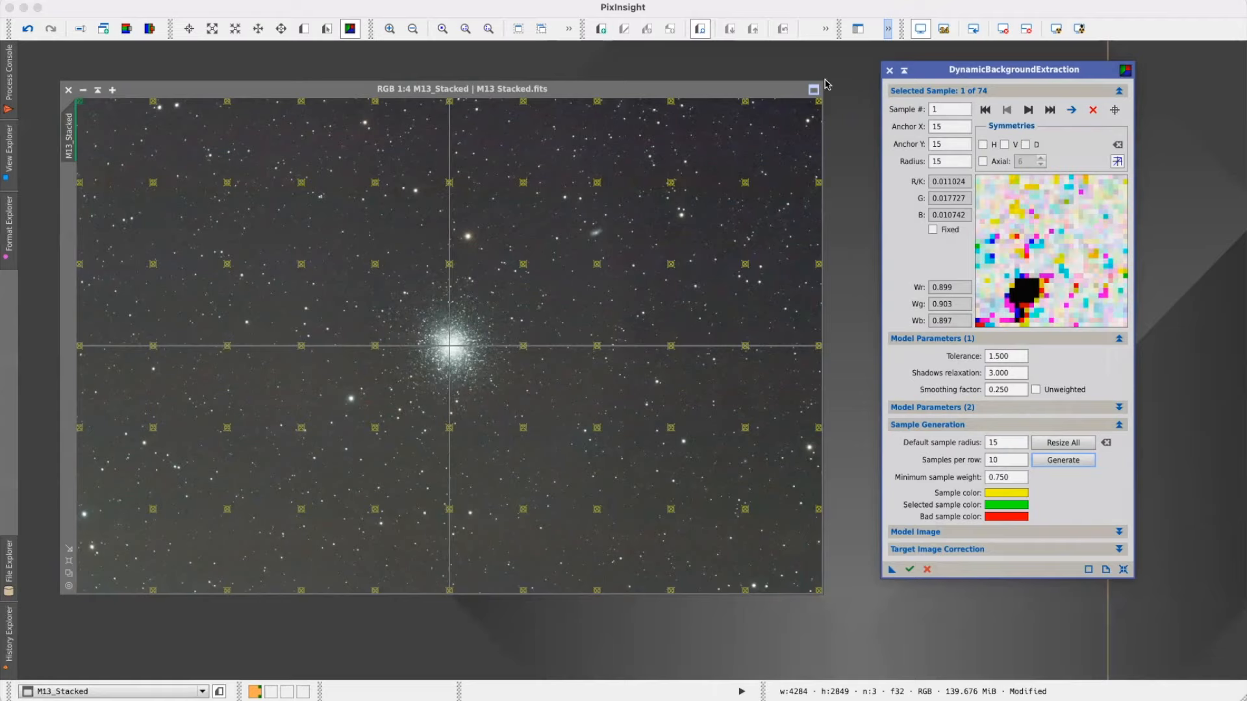
- Review several generated background samples in sequence and return to sample 1
left_click_drag(1002, 74, 999, 79)
left_click(1025, 115)
left_click(1025, 115)
left_click(1025, 115)
left_click(1025, 115)
left_click(1025, 115)
left_click(1025, 116)
left_click(1026, 116)
left_click(1025, 116)
left_click(1025, 116)
left_click(1004, 118)
left_click(1004, 118)
left_click(1004, 118)
left_click(1004, 118)
left_click(981, 115)
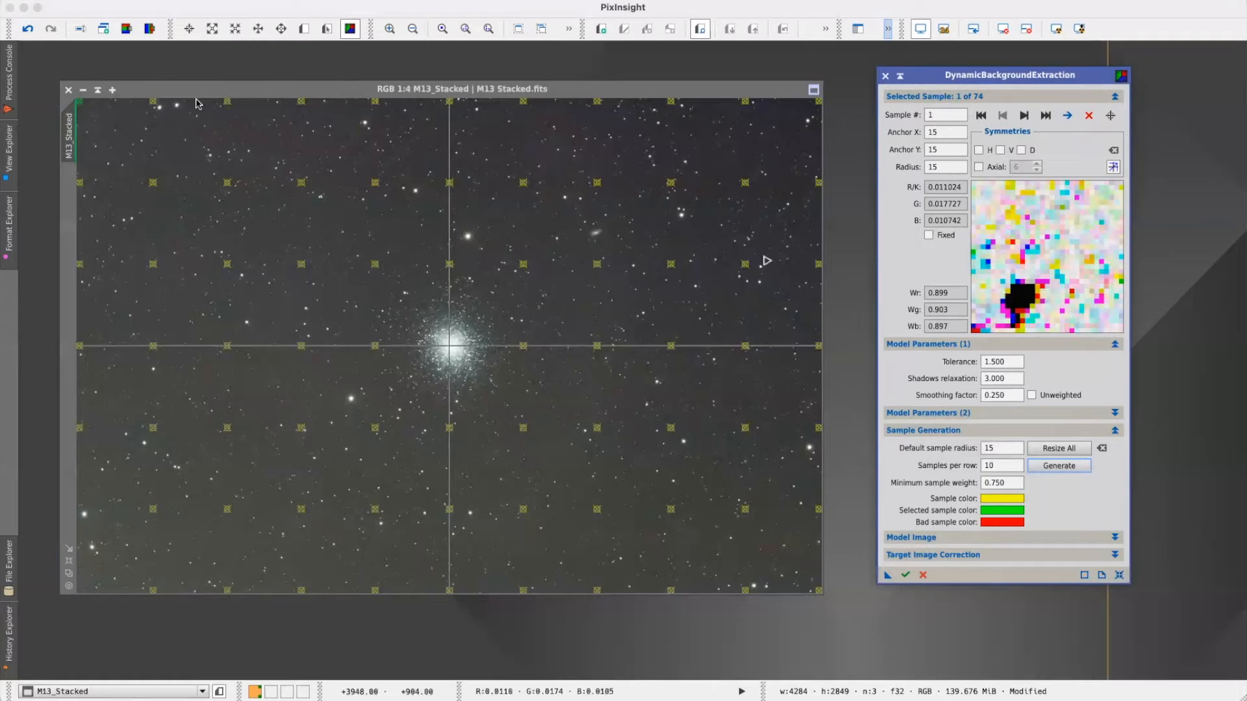
- Move background sample 1 off its star to about X 39, Y 23, and review samples 2 to 6
left_click_drag(81, 102, 85, 103)
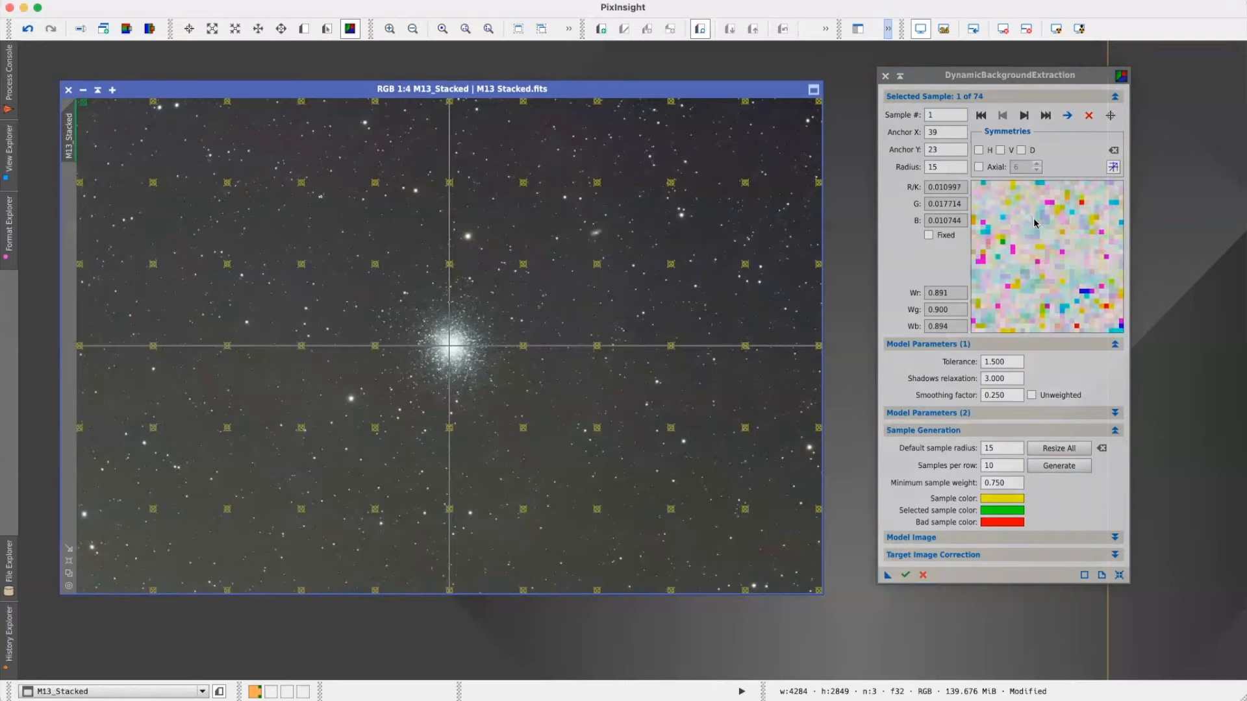
left_click(1023, 115)
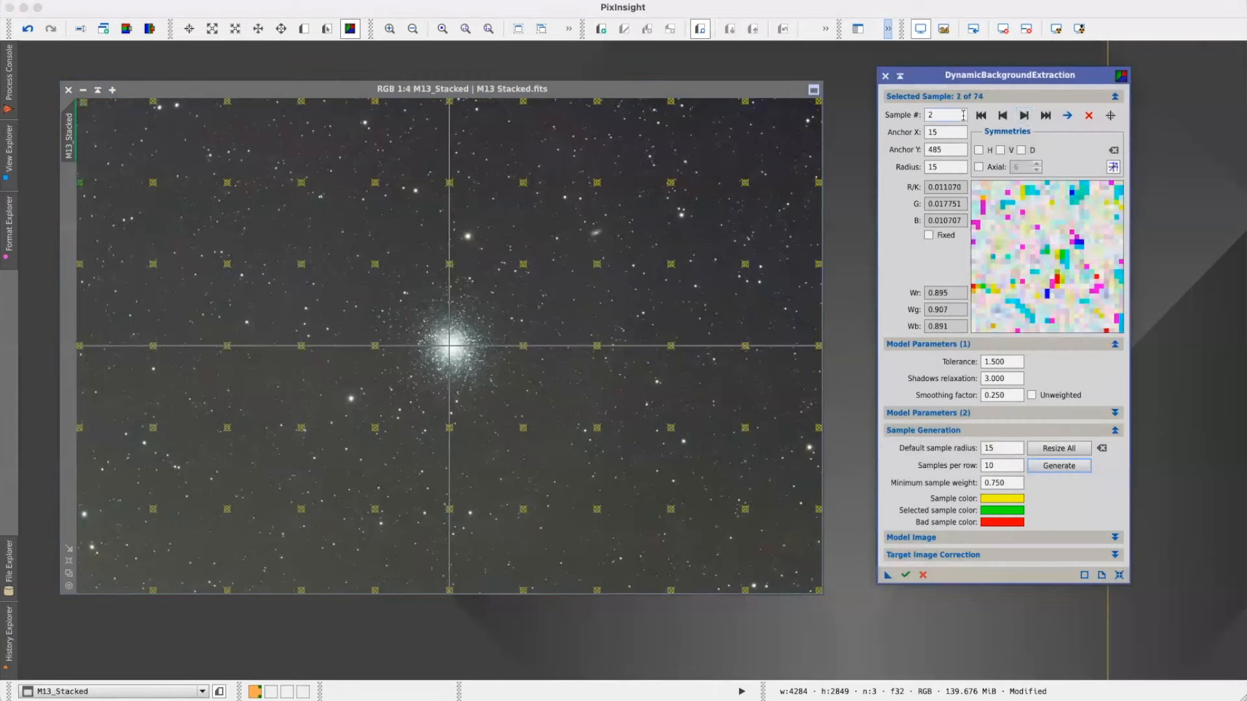
left_click(1024, 115)
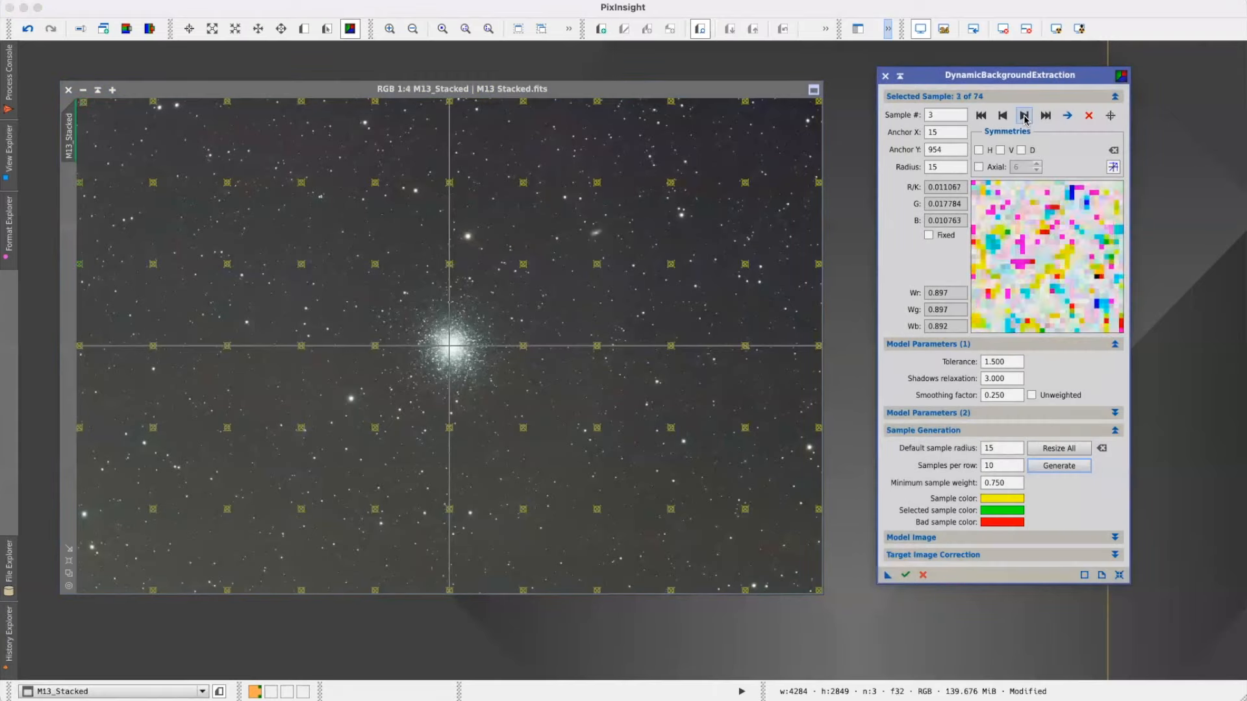
left_click(1025, 116)
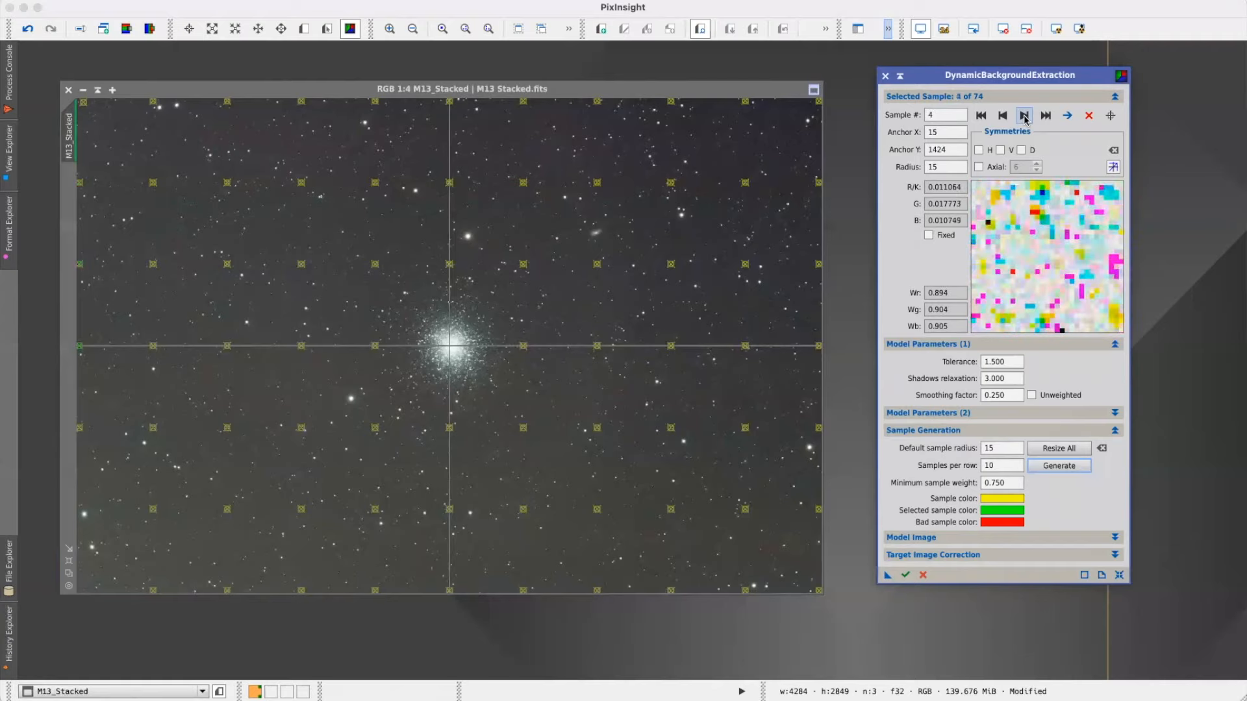
left_click(1024, 116)
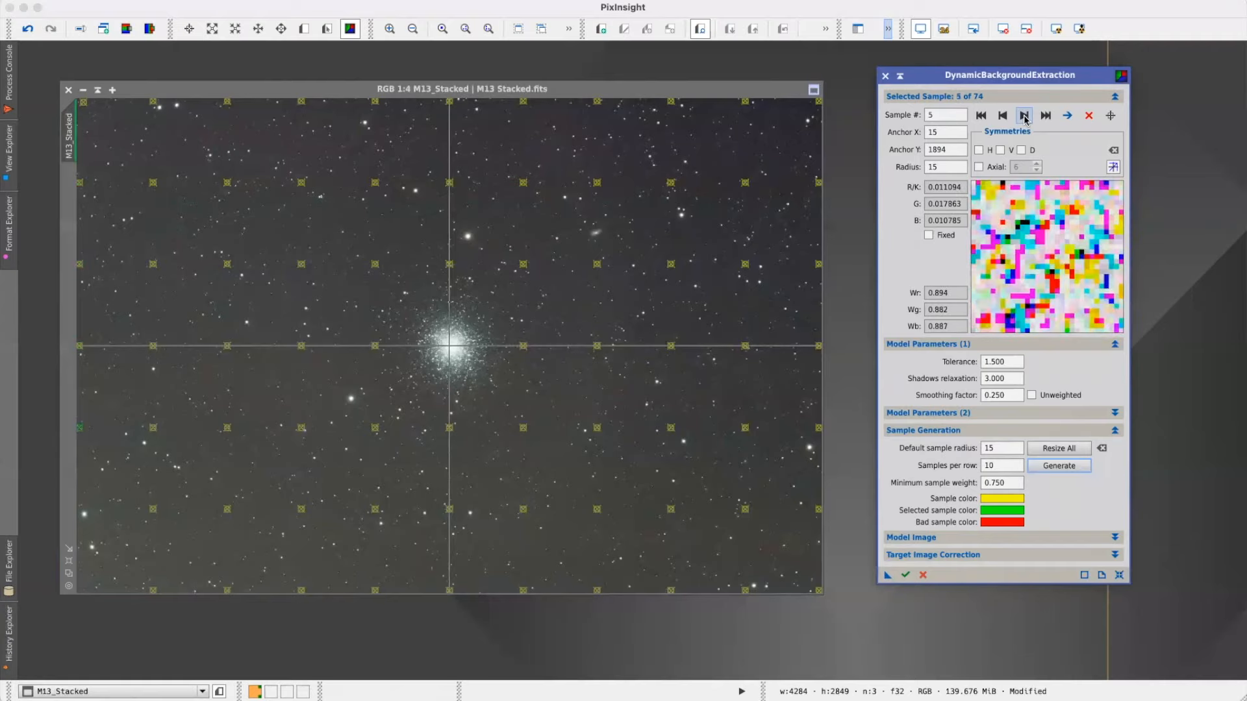
left_click(1024, 116)
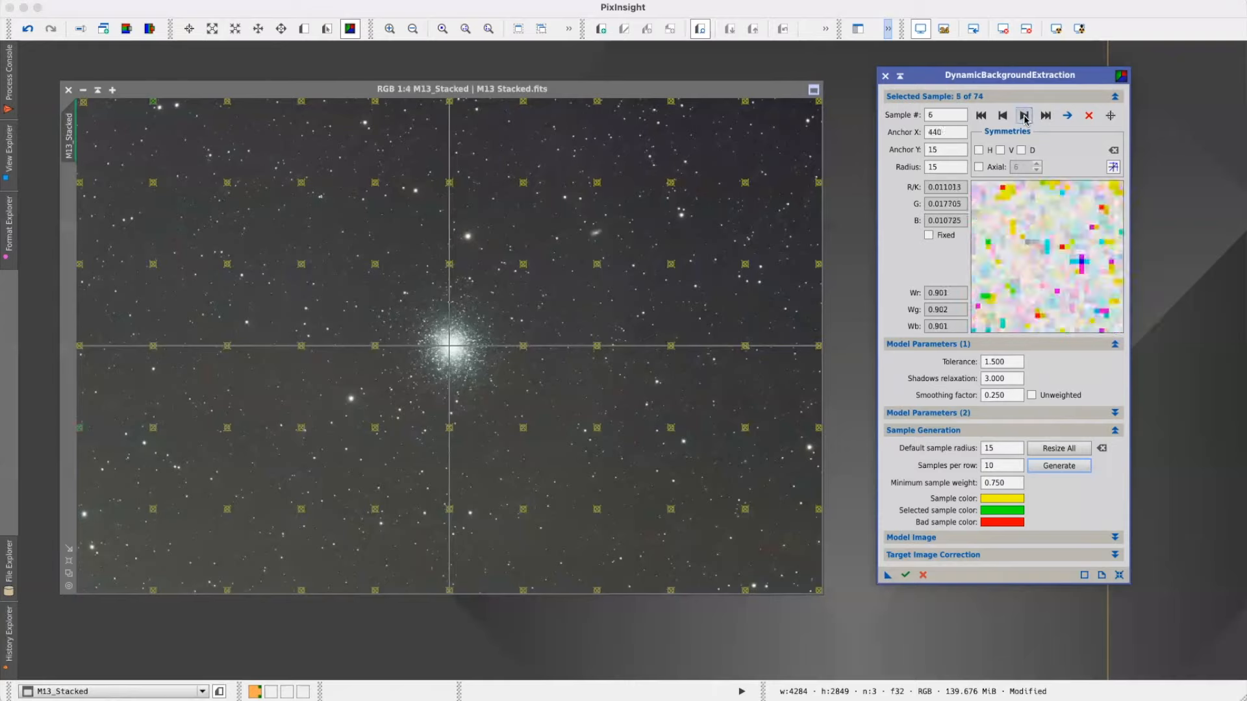
- Move background sample 7 clear of the stars to about X 428, Y 465
left_click(1024, 115)
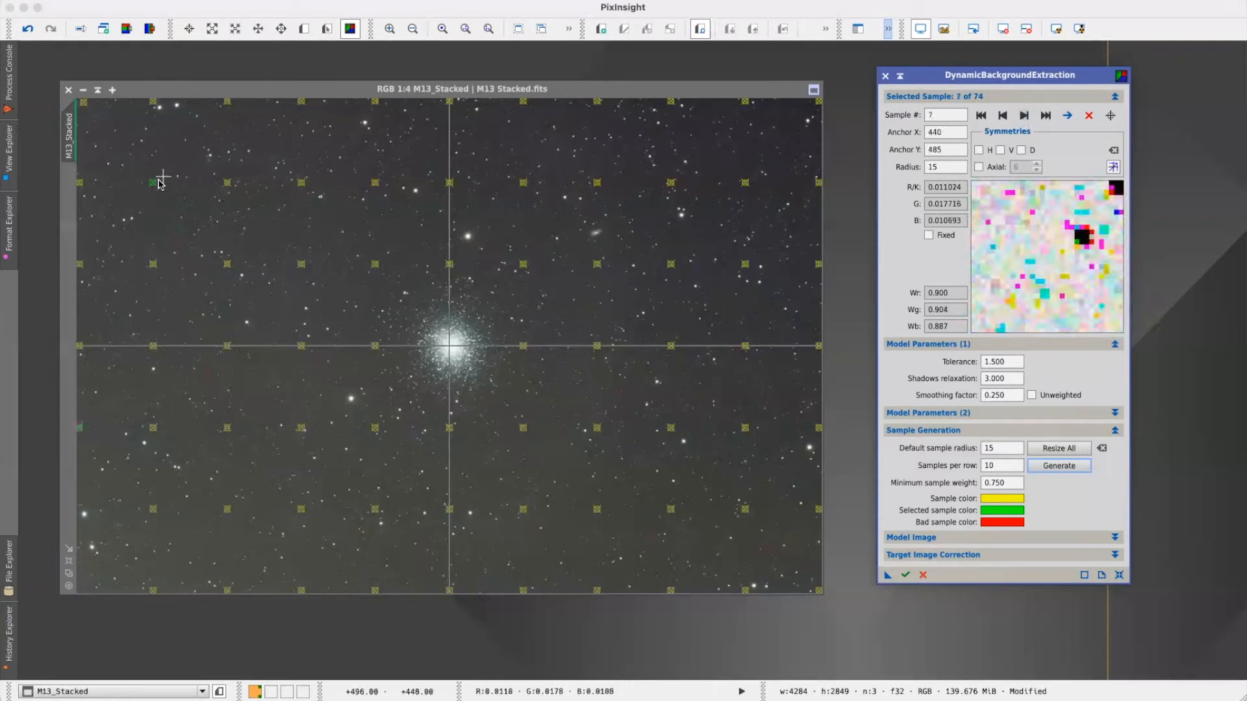
left_click(154, 184)
left_click_drag(156, 187, 154, 185)
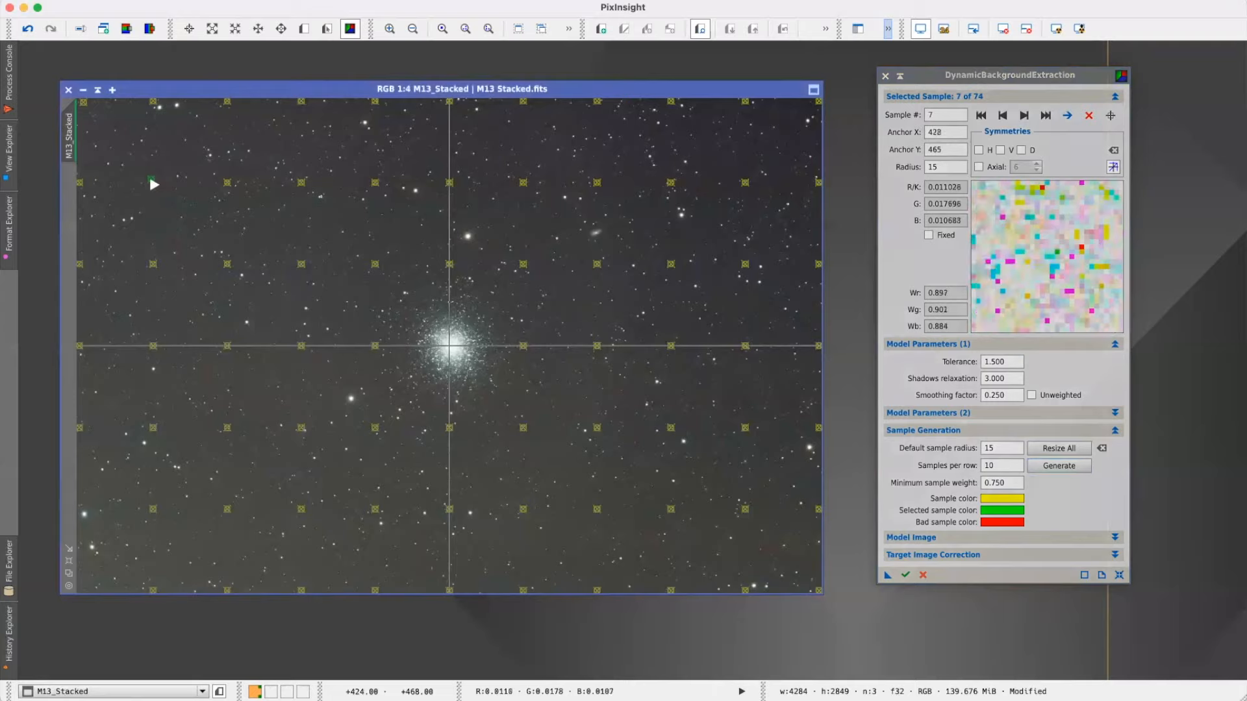
- Review samples 8 to 12 and move sample 13 off its star to about X 854, Y 67
left_click(1024, 117)
left_click(1024, 116)
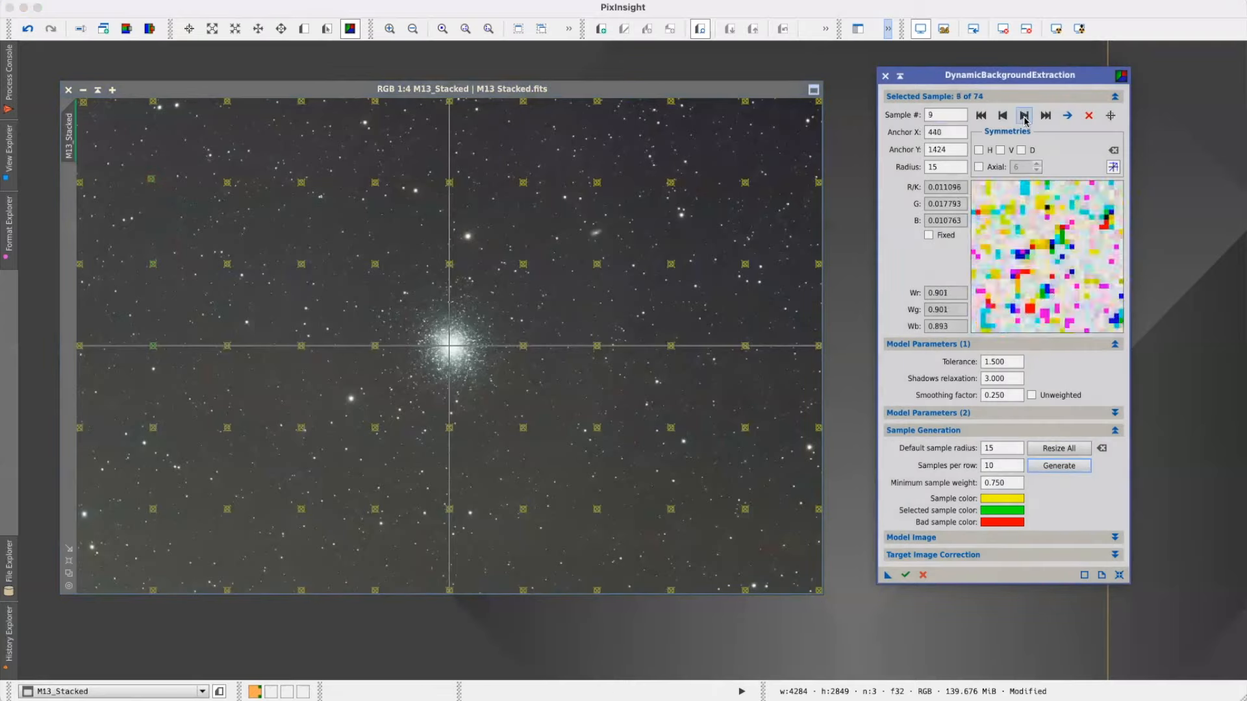
left_click(1024, 116)
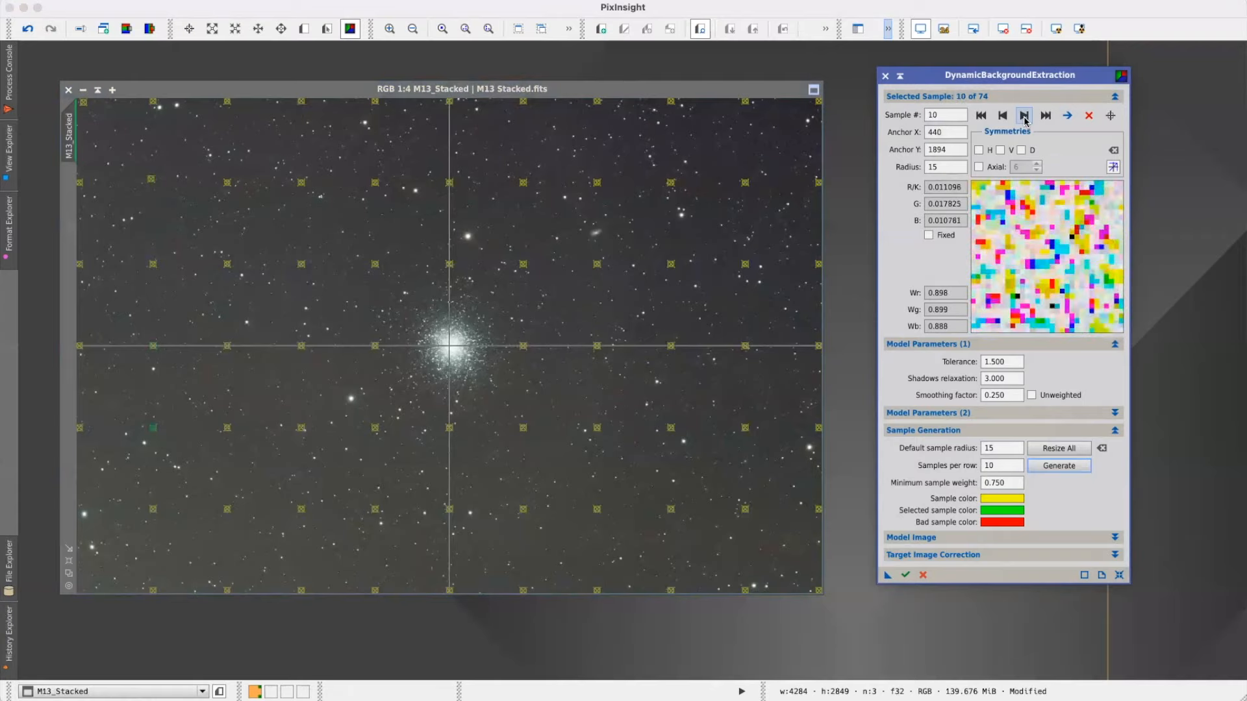
left_click(1024, 116)
left_click(1024, 116)
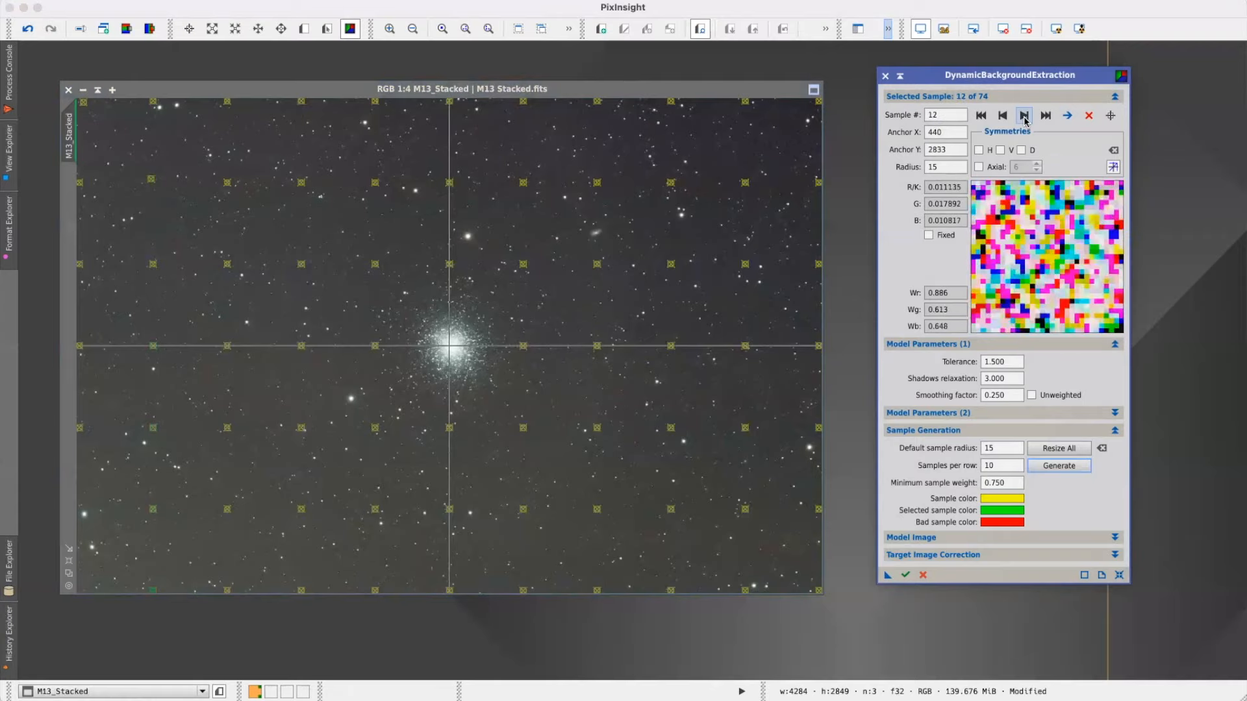
left_click(1024, 116)
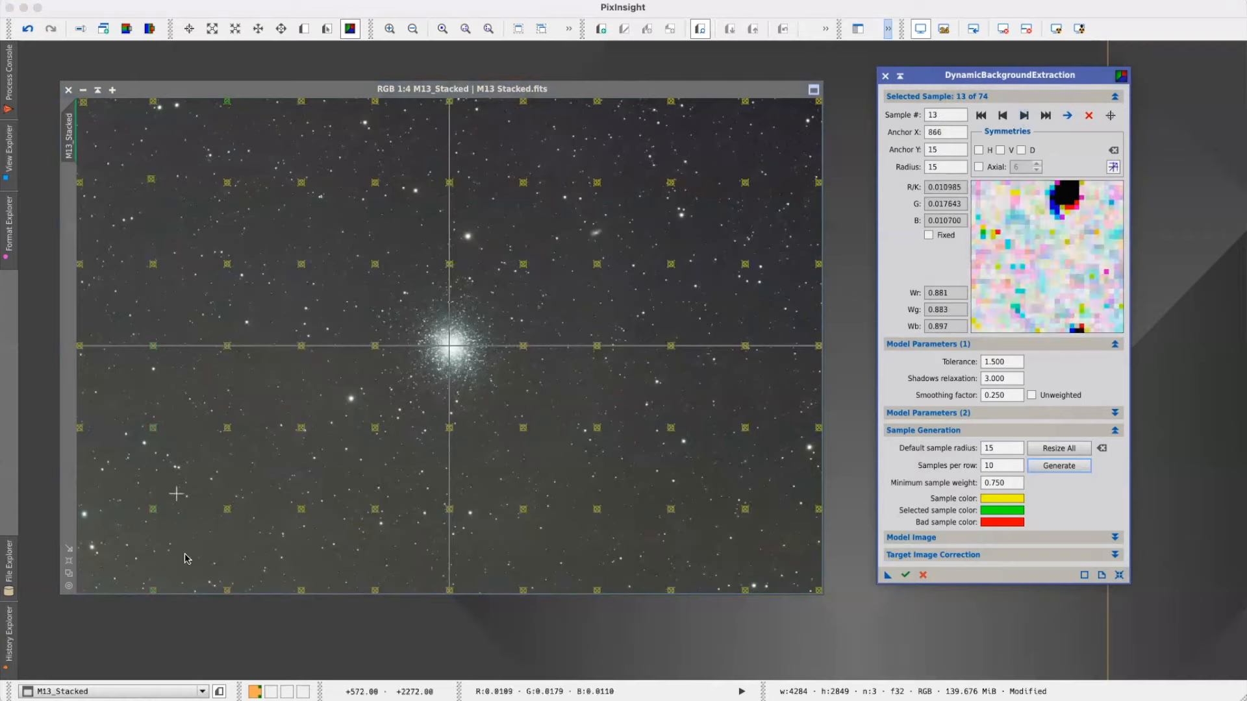
left_click_drag(229, 105, 231, 116)
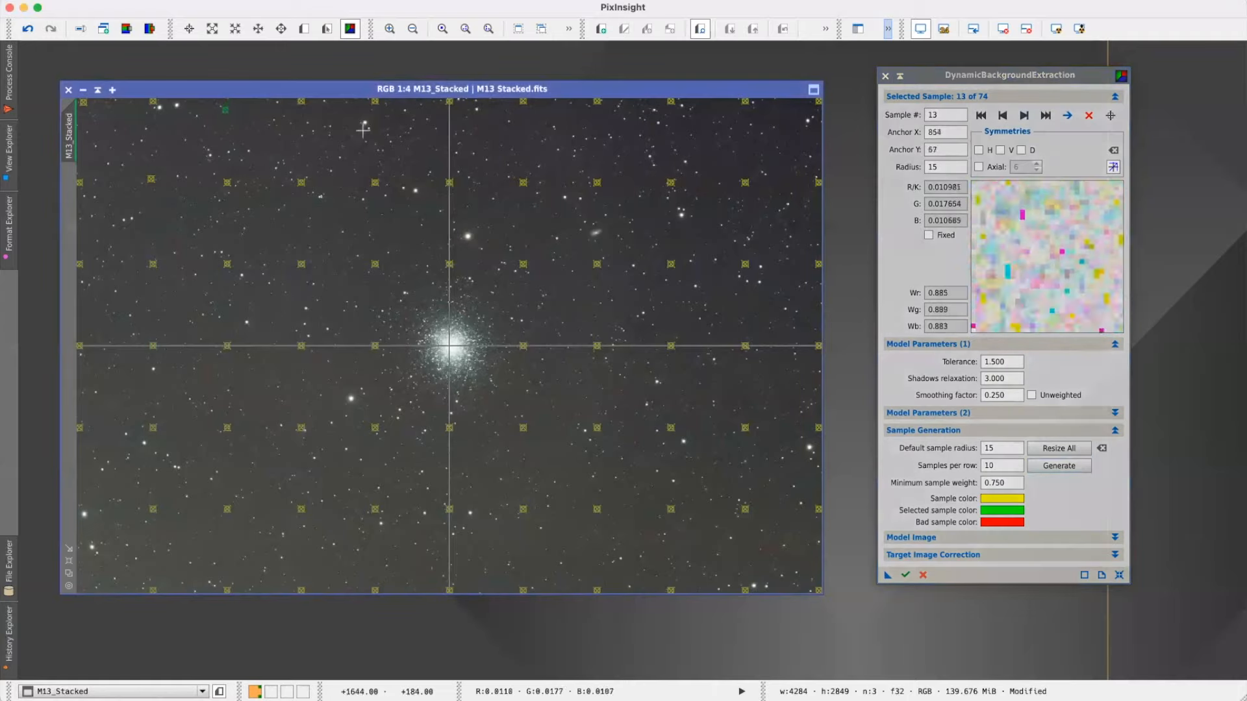
- Continue through the samples up to number 53, moving those that overlap stars onto nearby clean background
left_click(1023, 116)
left_click(1023, 117)
left_click(1022, 118)
left_click(1023, 117)
left_click_drag(375, 183, 449, 177)
left_click(1022, 117)
left_click_drag(449, 509, 455, 507)
left_click_drag(522, 101, 523, 109)
left_click_drag(523, 346, 527, 340)
left_click_drag(523, 428, 527, 429)
left_click_drag(523, 591, 523, 586)
left_click(1023, 117)
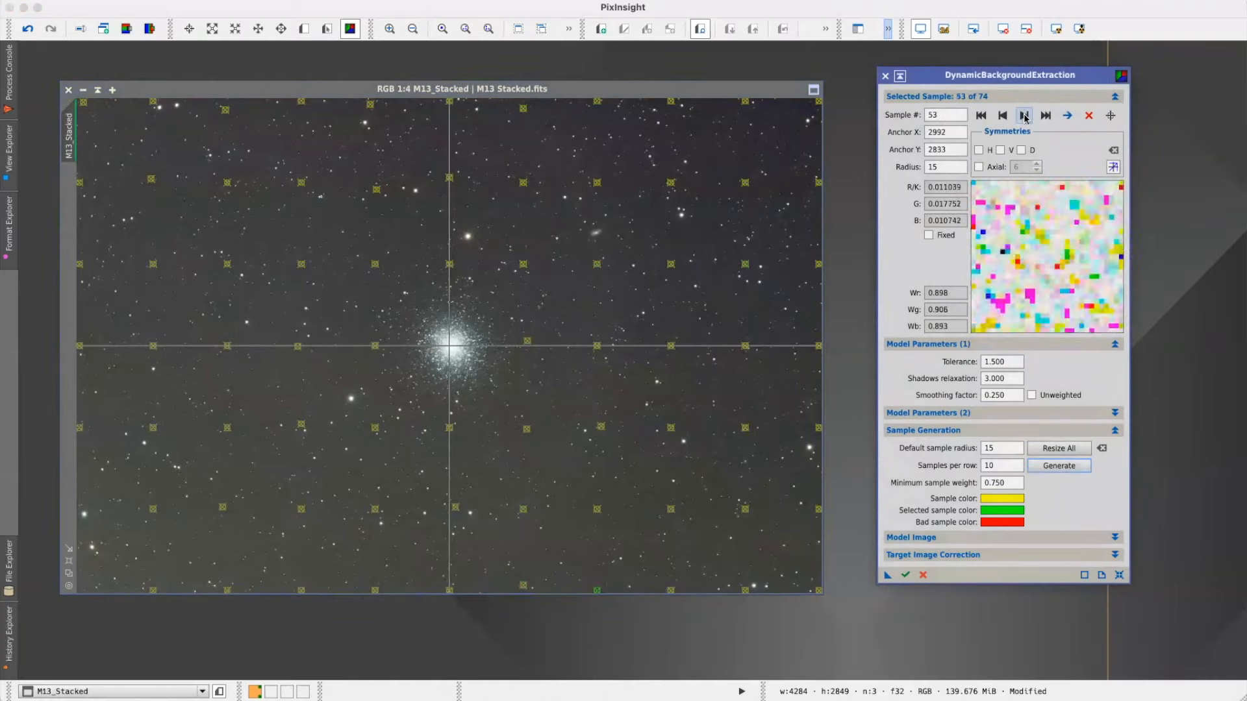
- Go through the remaining samples up to number 74, shifting those that overlap stars onto empty background
left_click_drag(596, 428, 600, 427)
left_click_drag(671, 183, 677, 185)
left_click_drag(671, 428, 670, 424)
left_click_drag(745, 102, 747, 108)
left_click(1023, 117)
left_click_drag(745, 428, 747, 424)
left_click_drag(818, 183, 815, 185)
left_click(1024, 116)
left_click_drag(818, 264, 814, 265)
left_click(1024, 117)
left_click(1025, 117)
left_click(1024, 117)
left_click(1024, 117)
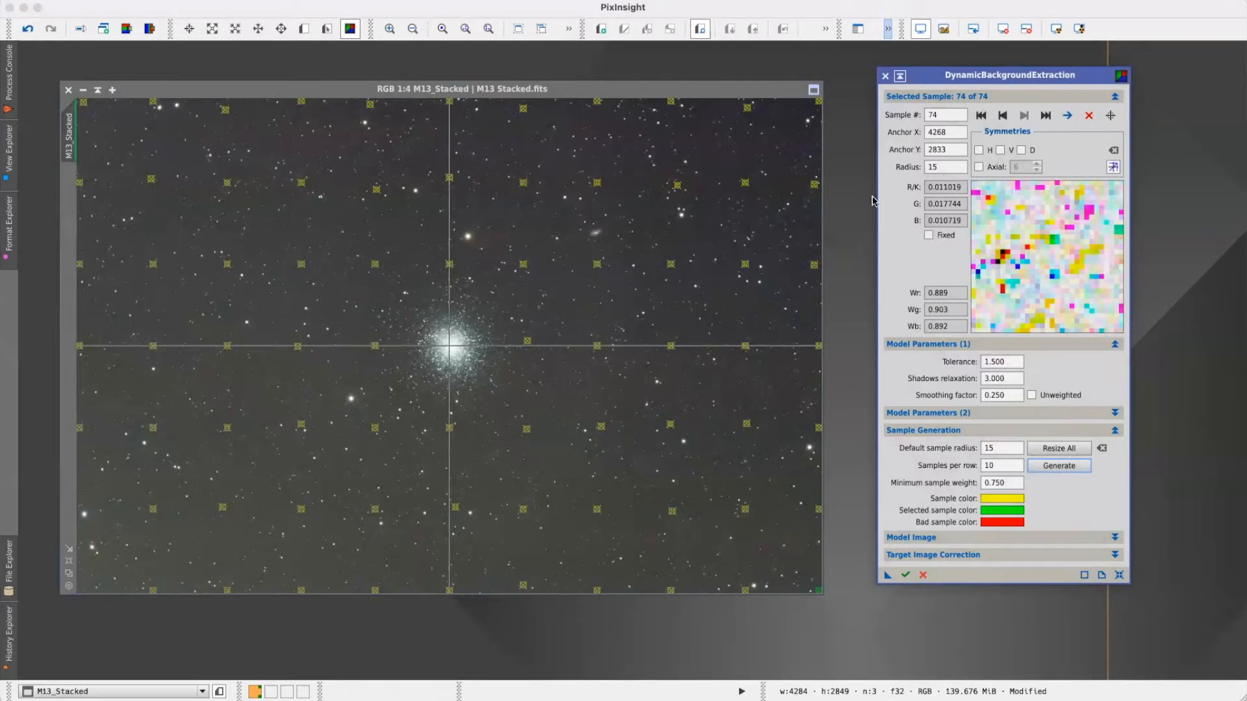
- Set the target image correction to Subtraction and move the extraction dialog clear of the image
left_click(976, 556)
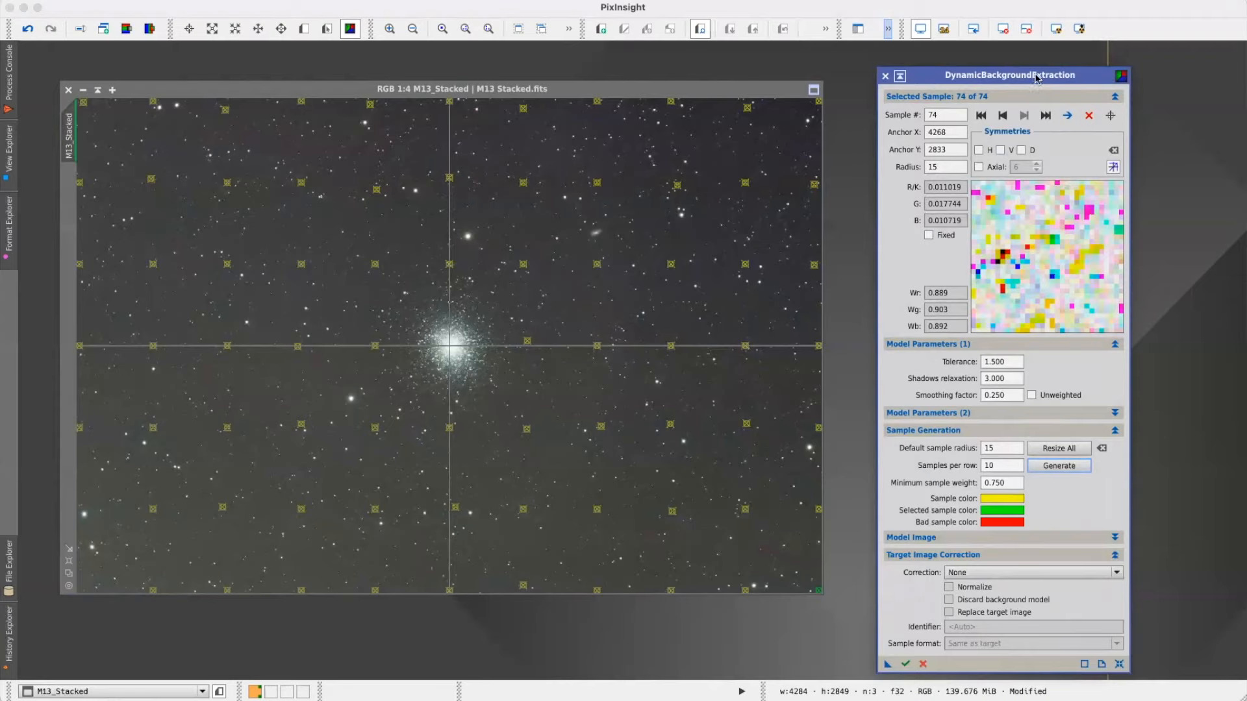
left_click_drag(1035, 78, 1037, 69)
left_click(992, 563)
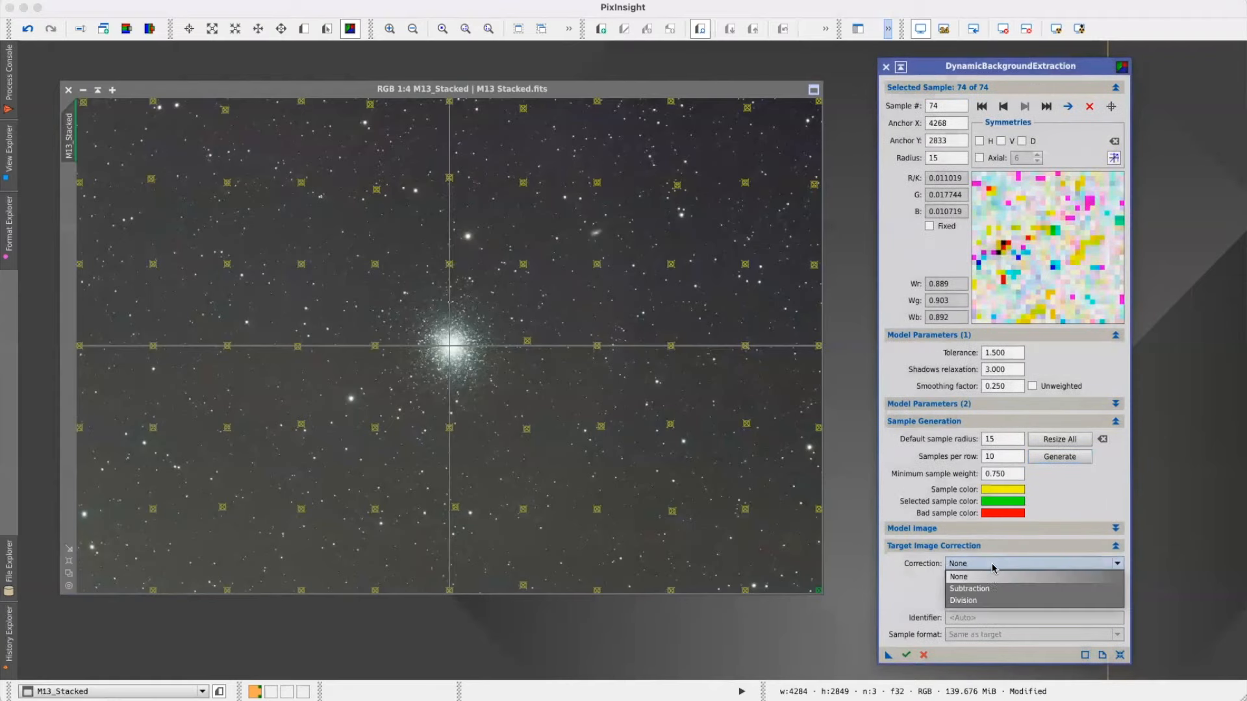
left_click(992, 589)
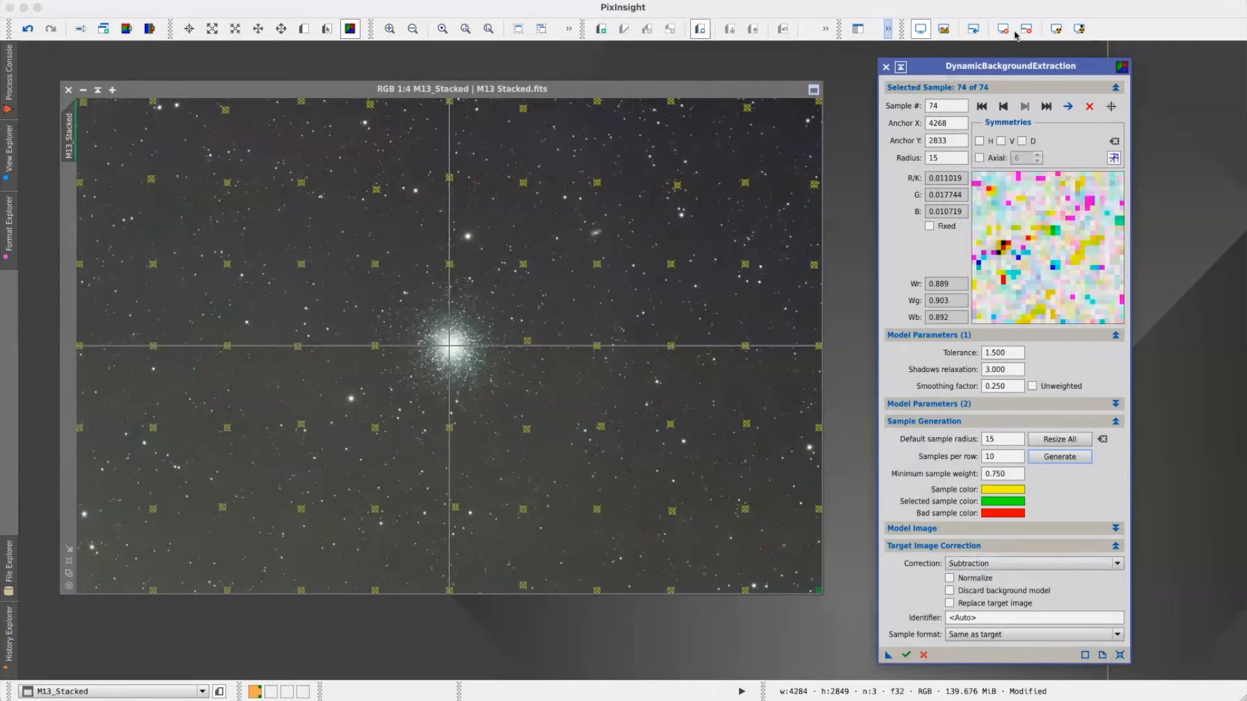
left_click_drag(1021, 65, 1028, 57)
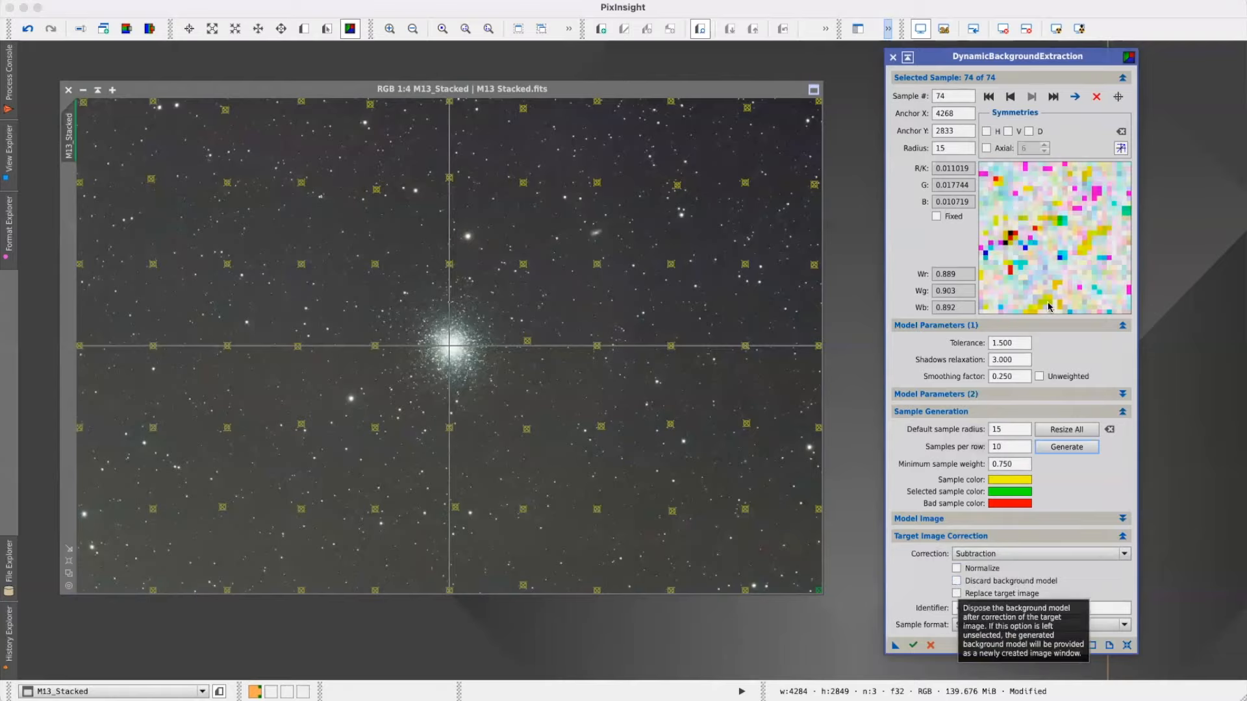
left_click_drag(1102, 58, 1176, 58)
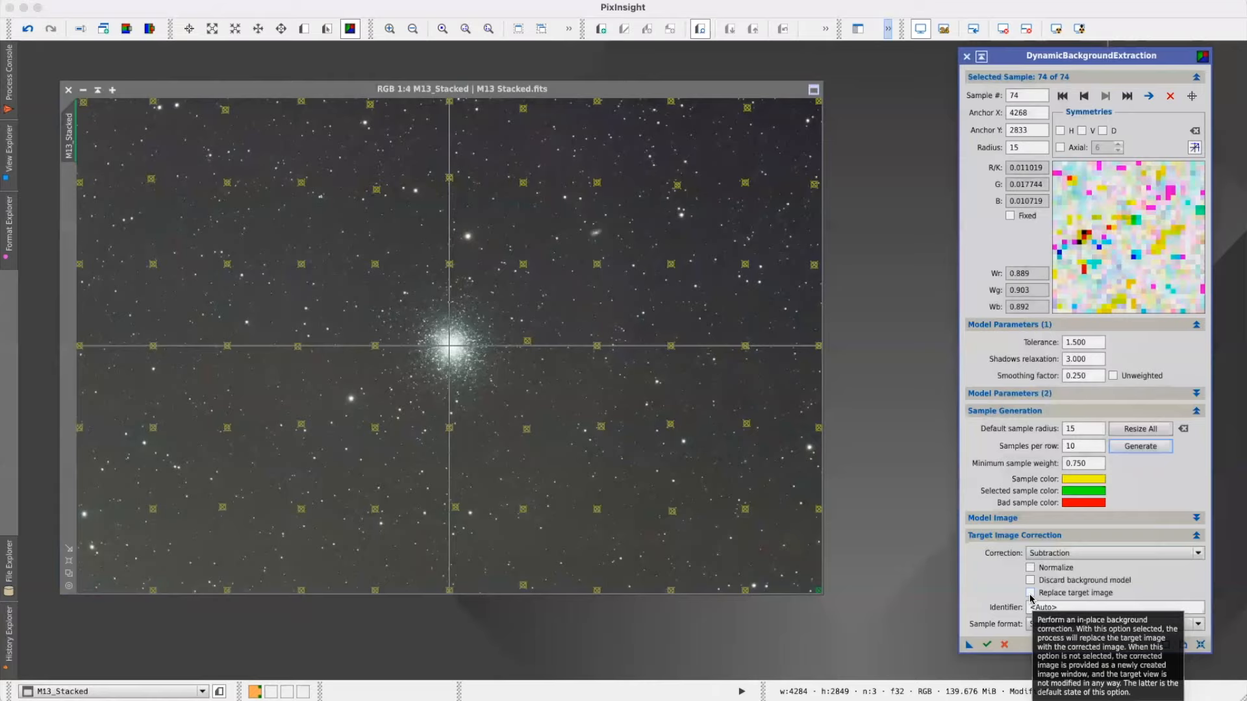
left_click(1030, 579)
left_click(1030, 593)
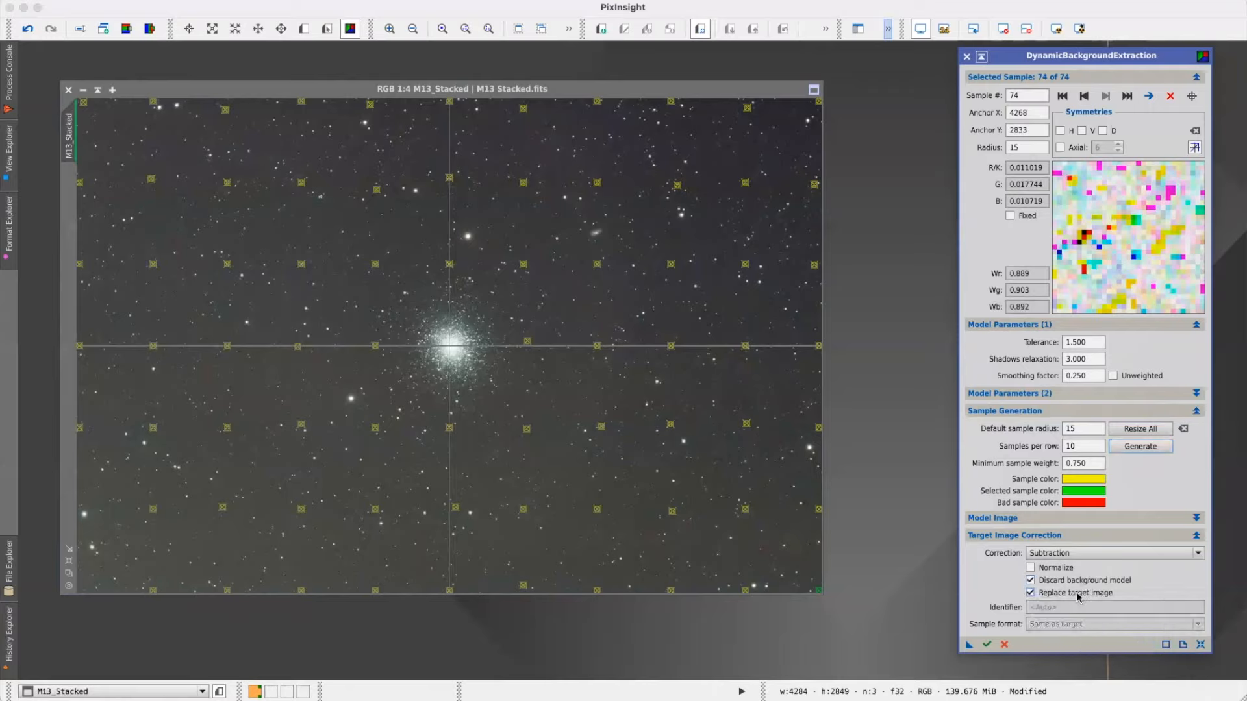
left_click(1031, 593)
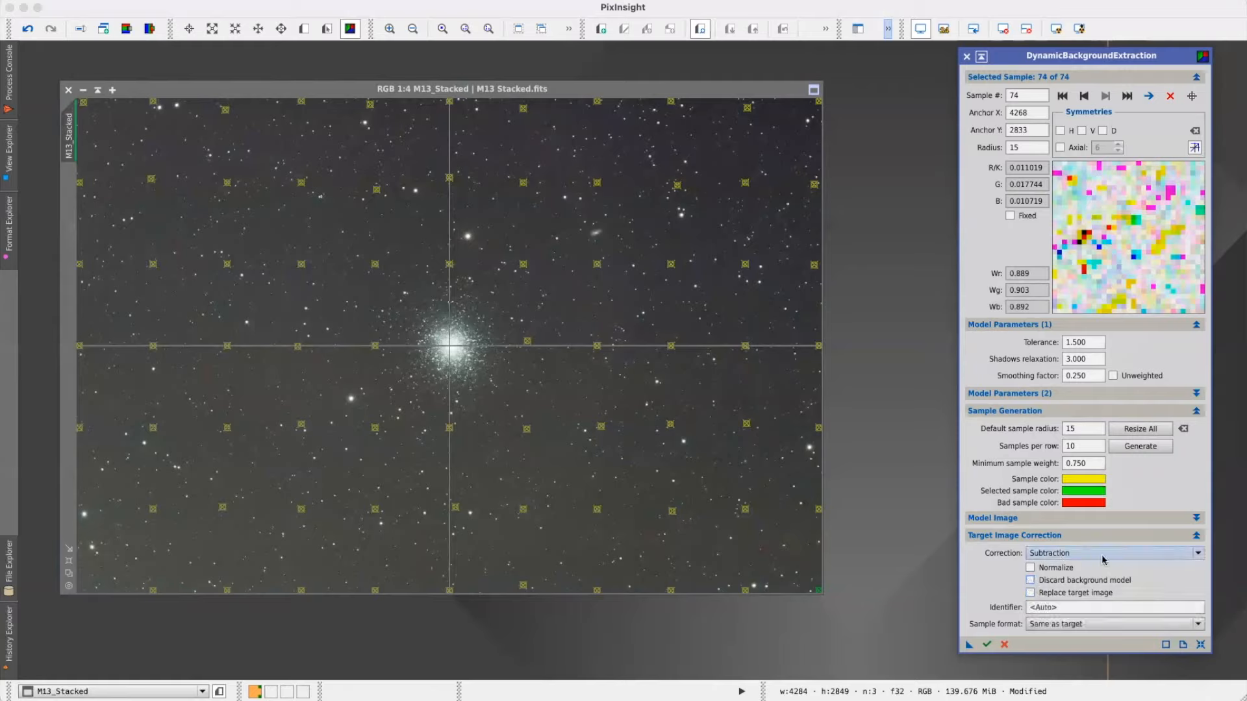
- Run the background extraction, separate the two resulting images, and auto-stretch the display of M13_Stacked_background
left_click(987, 645)
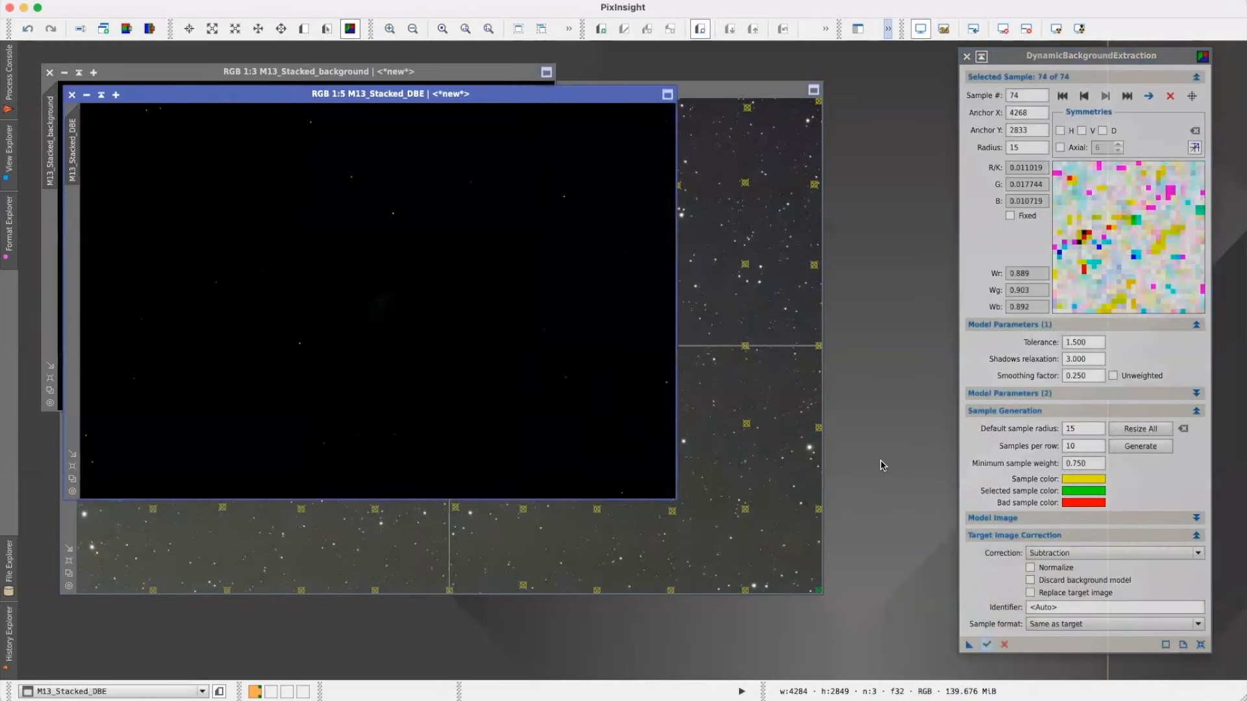
left_click_drag(595, 95, 842, 235)
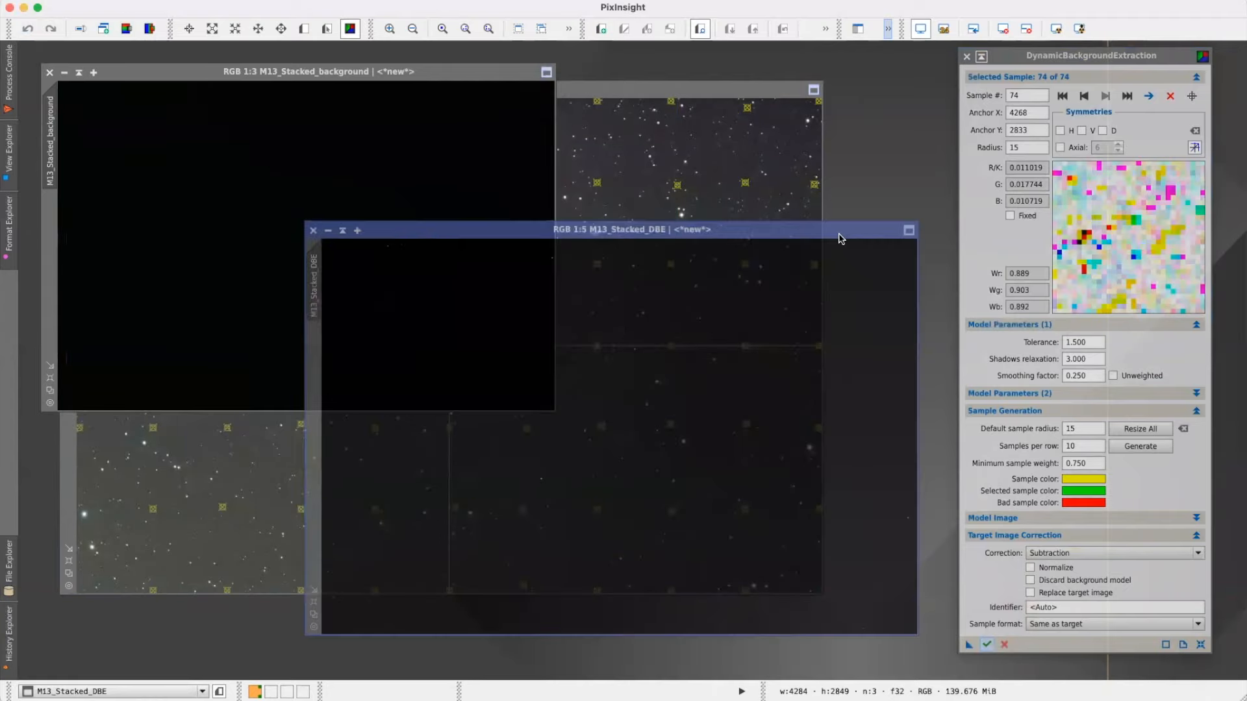
left_click_drag(382, 76, 445, 80)
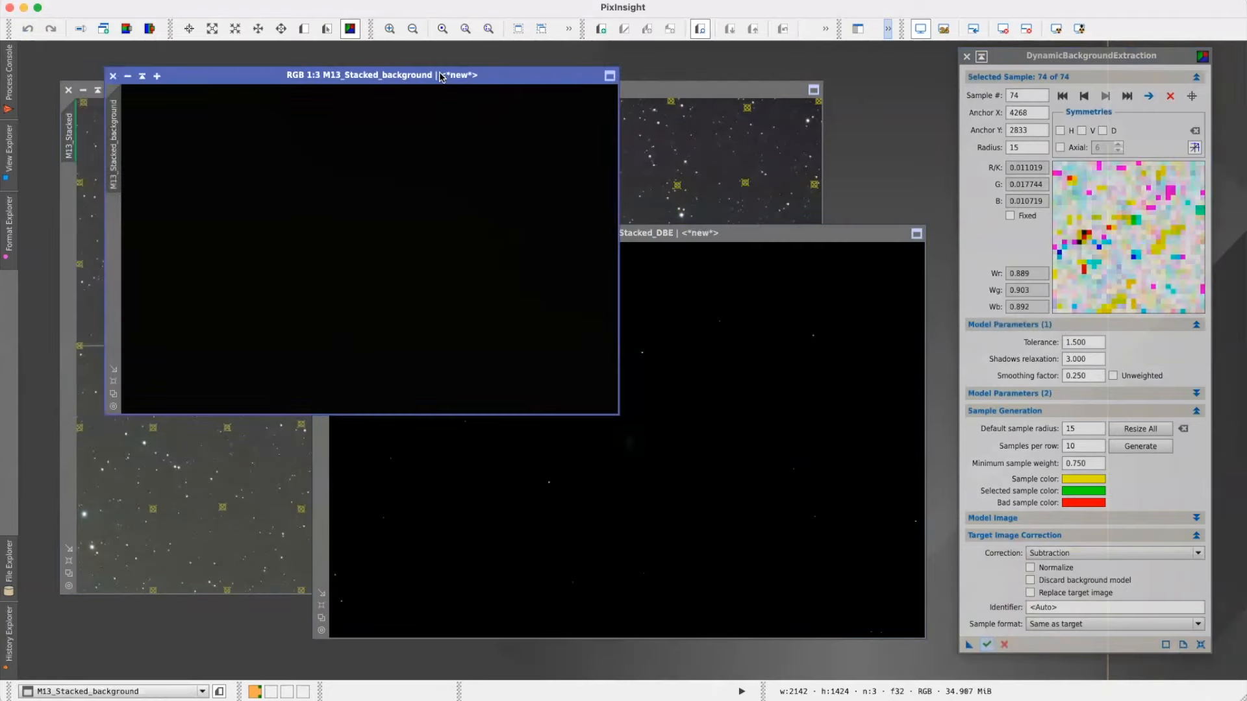
left_click(1053, 31)
left_click_drag(511, 83, 783, 69)
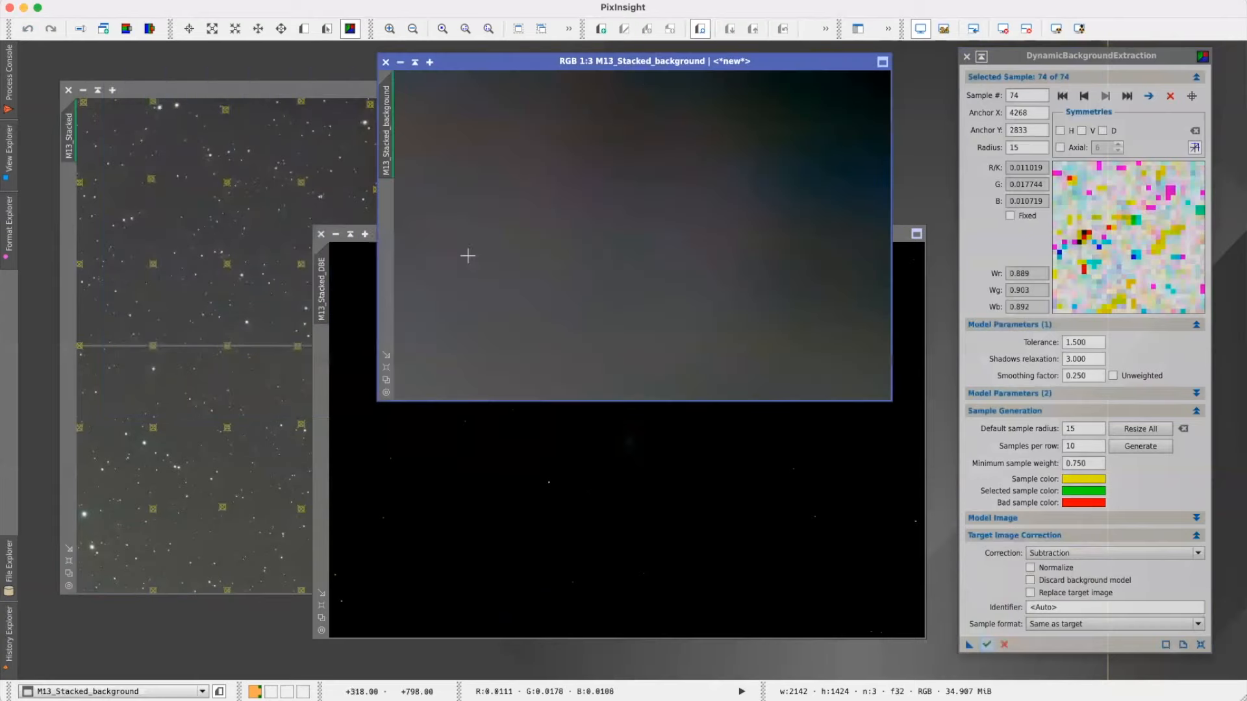
- Compare the gradient in the extracted background model with the original M13_Stacked image
left_click(268, 94)
left_click_drag(474, 94, 456, 109)
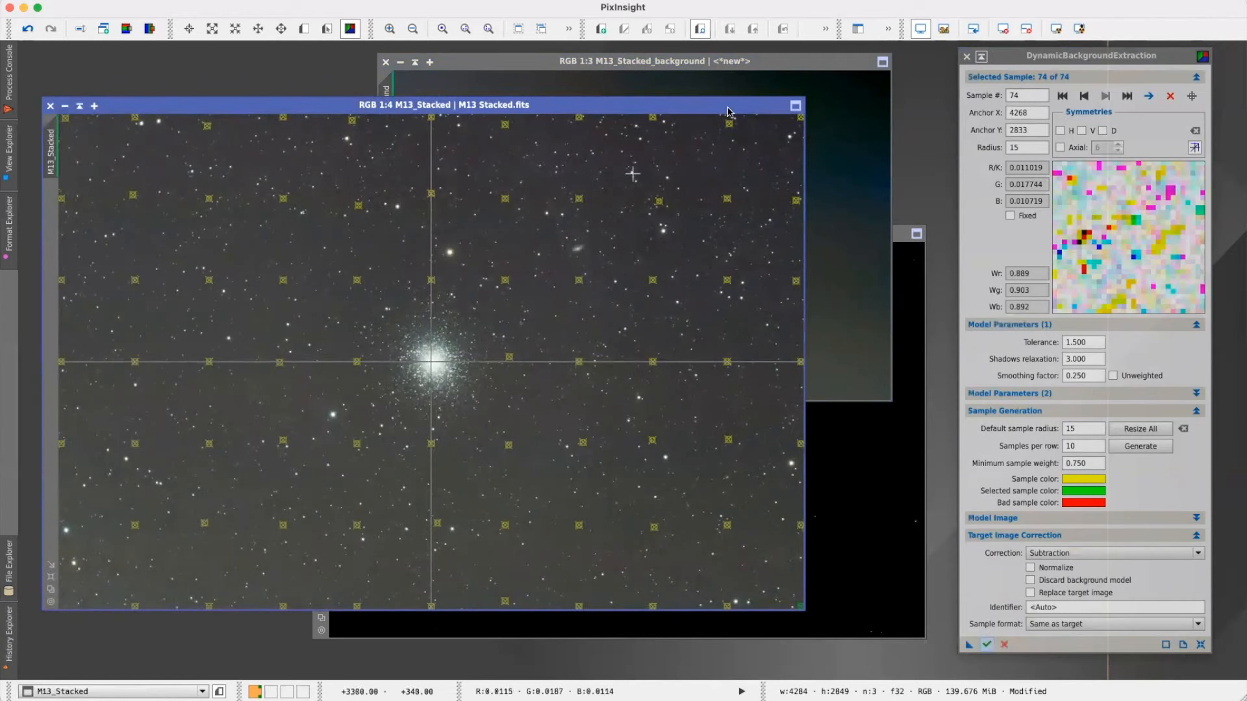
left_click(725, 59)
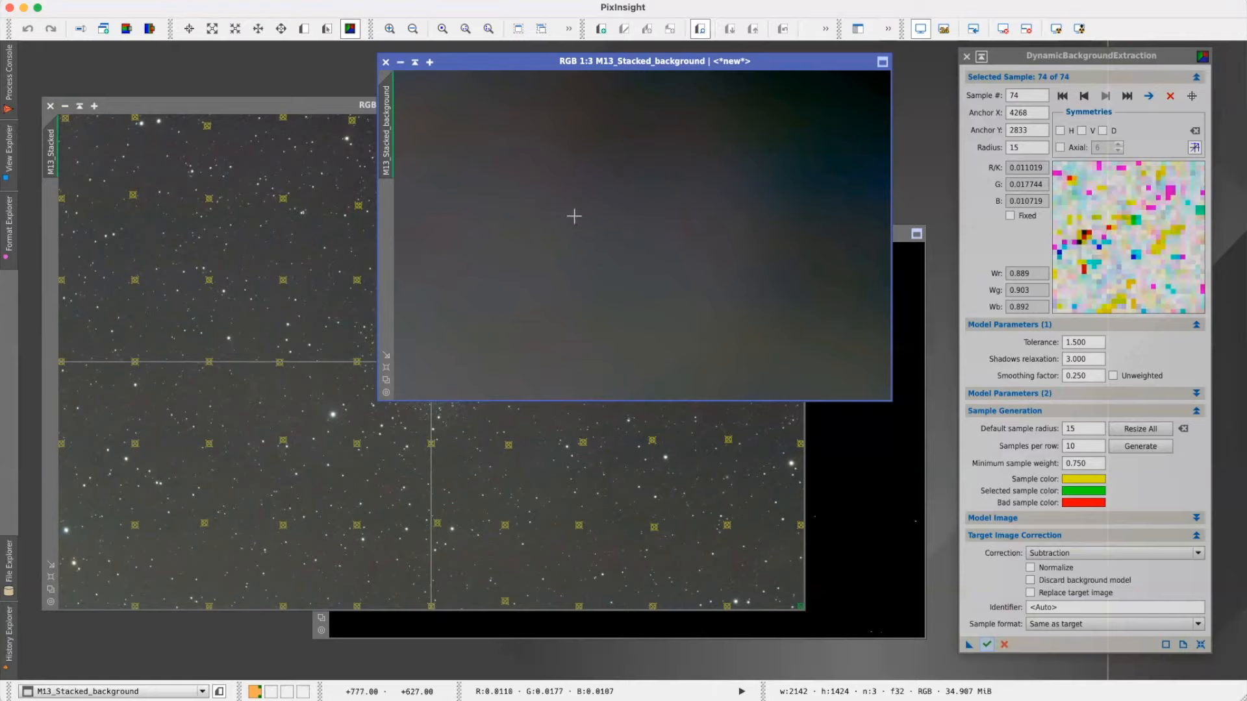
left_click(326, 106)
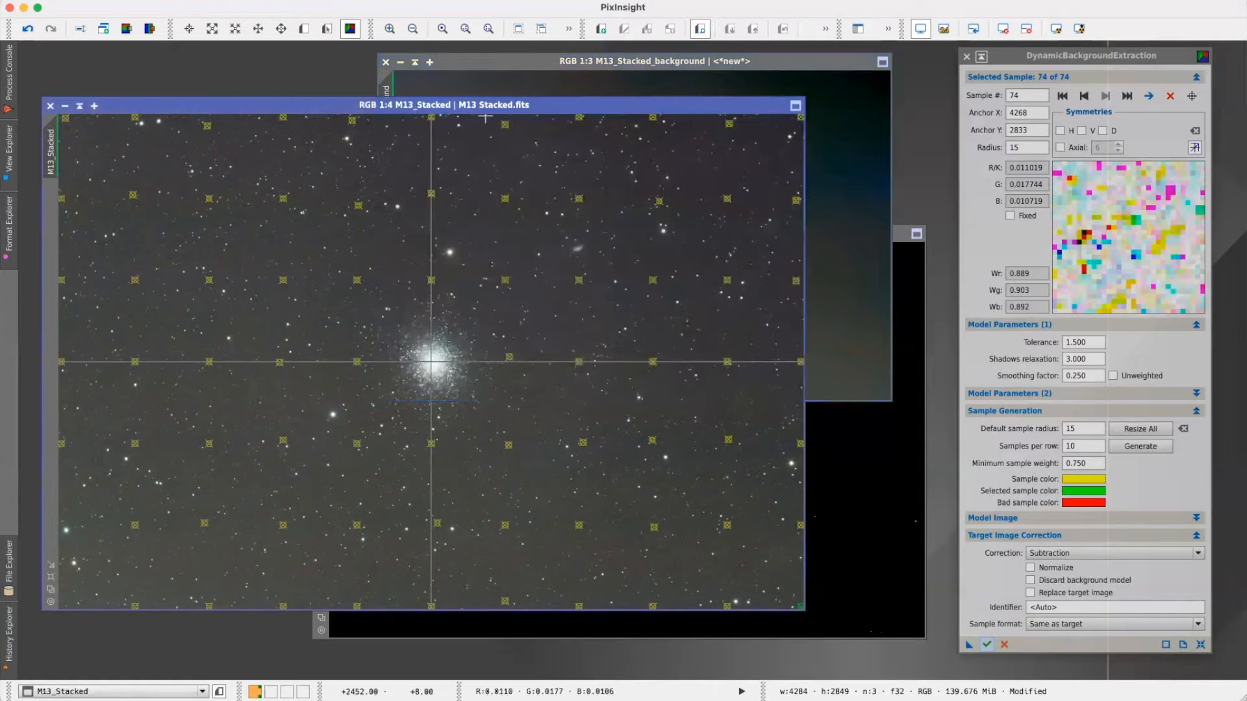
- Auto-stretch the display of the corrected M13_Stacked_DBE image
left_click(893, 242)
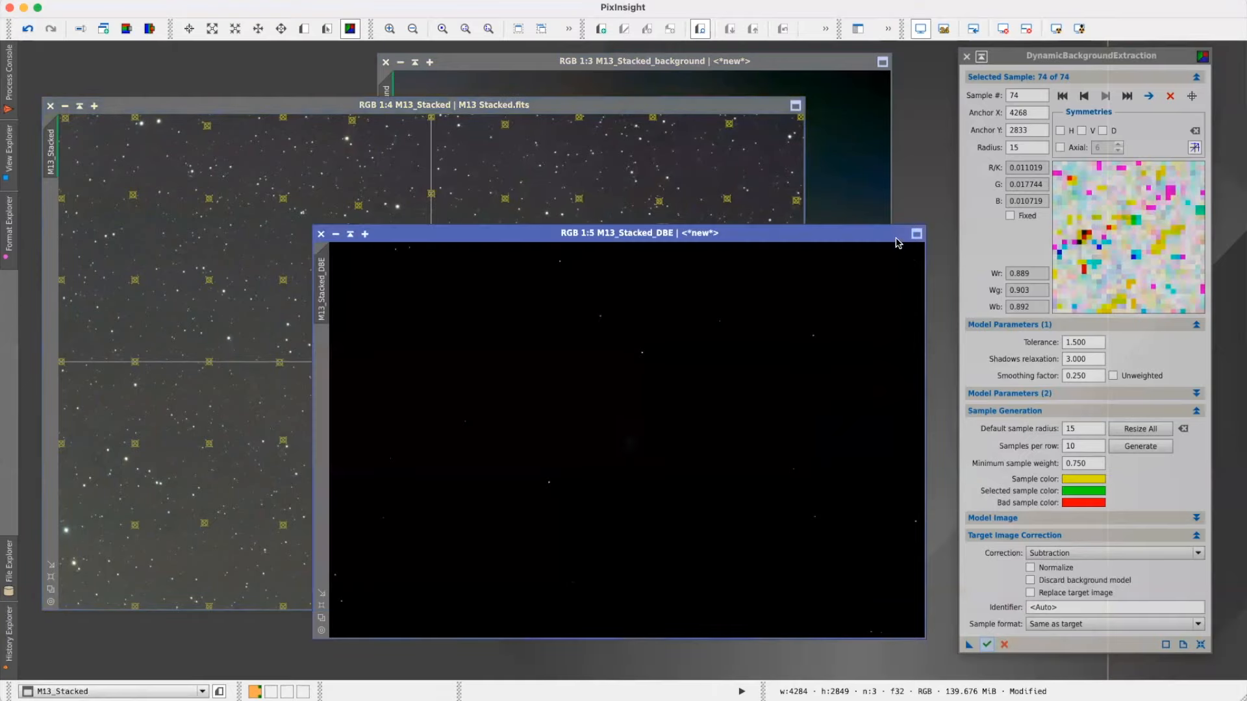
left_click(1057, 29)
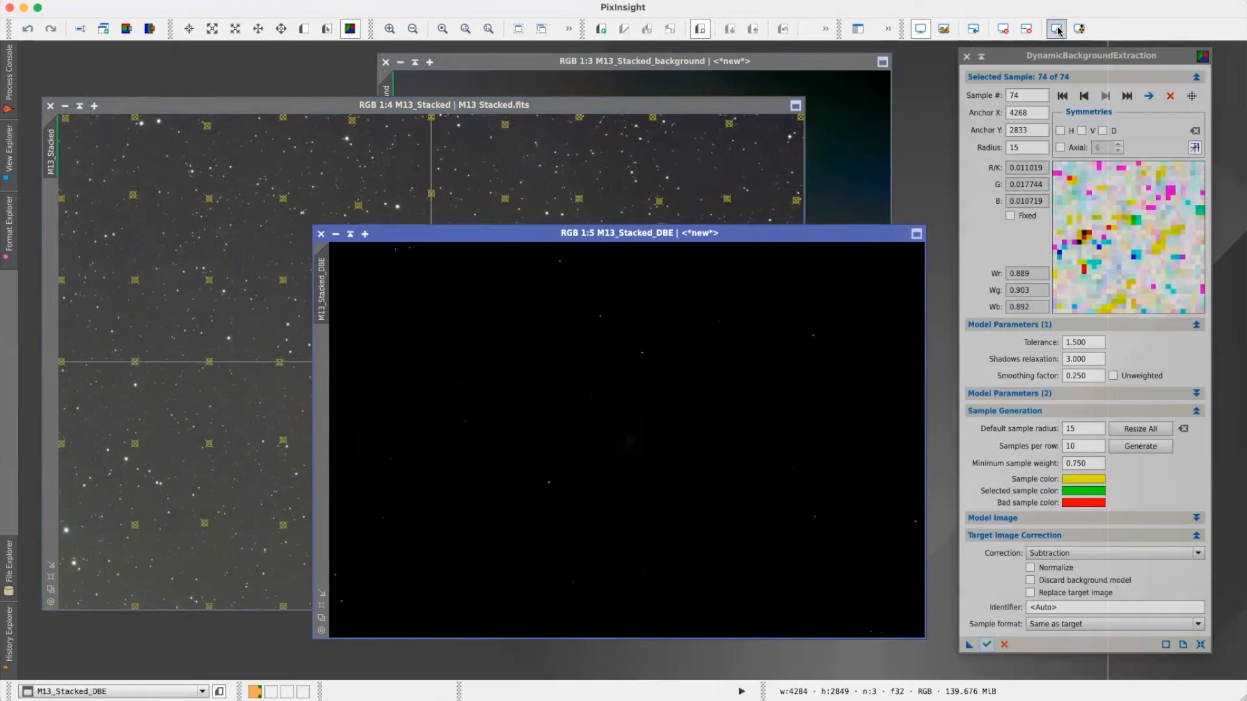
left_click_drag(739, 241, 736, 234)
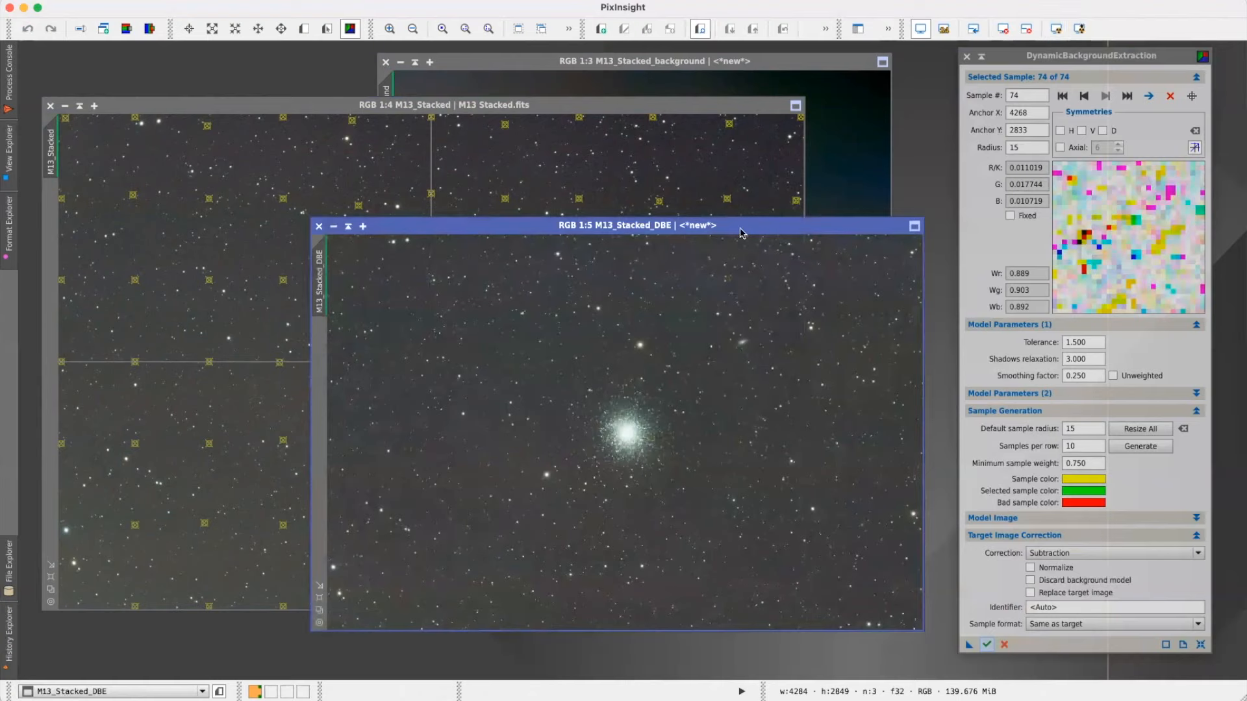
- Close the M13_Stacked_background image and end the active DynamicBackgroundExtraction session
left_click(385, 62)
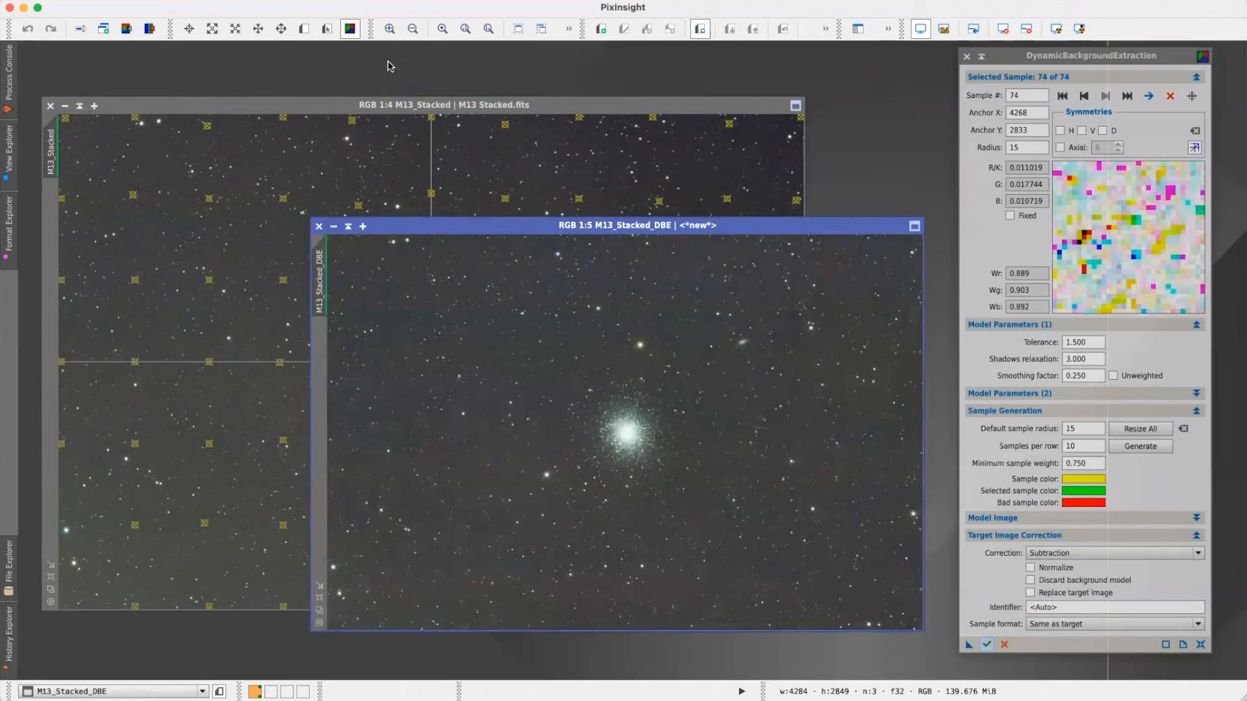
left_click(966, 57)
left_click(676, 365)
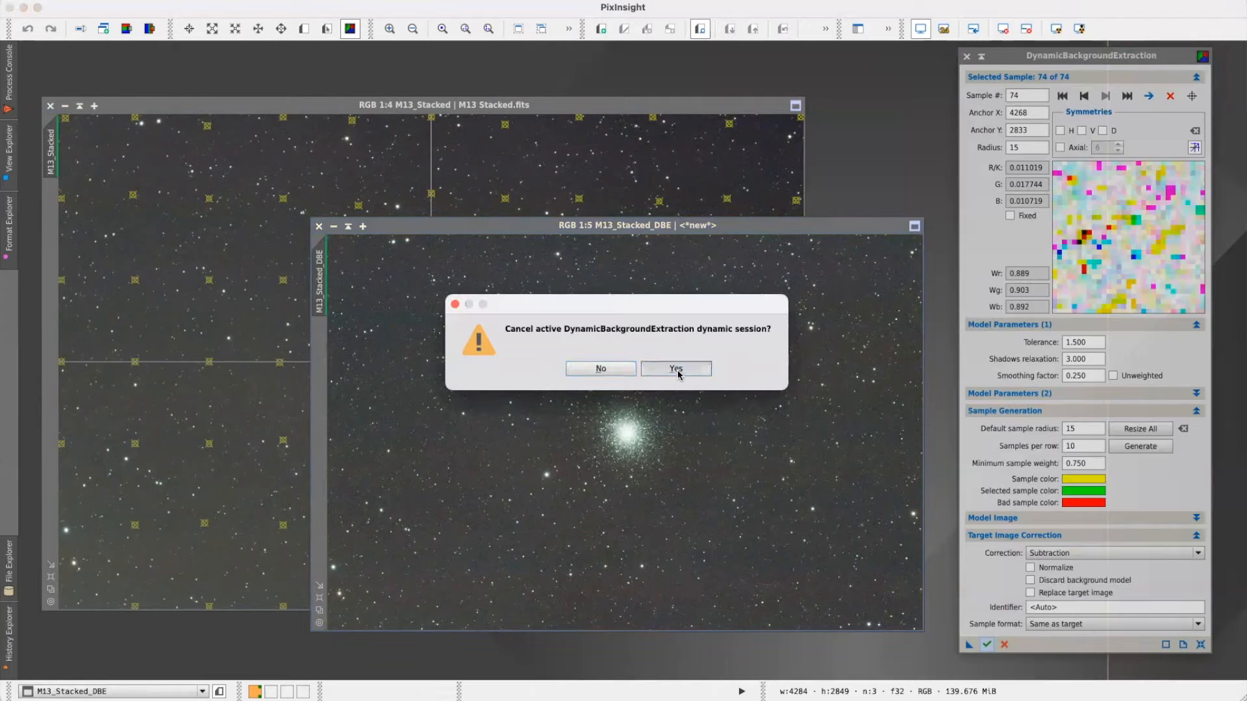
- Place the M13_Stacked_DBE image beside the original M13_Stacked image to compare them
left_click_drag(711, 226, 1019, 174)
left_click(655, 107)
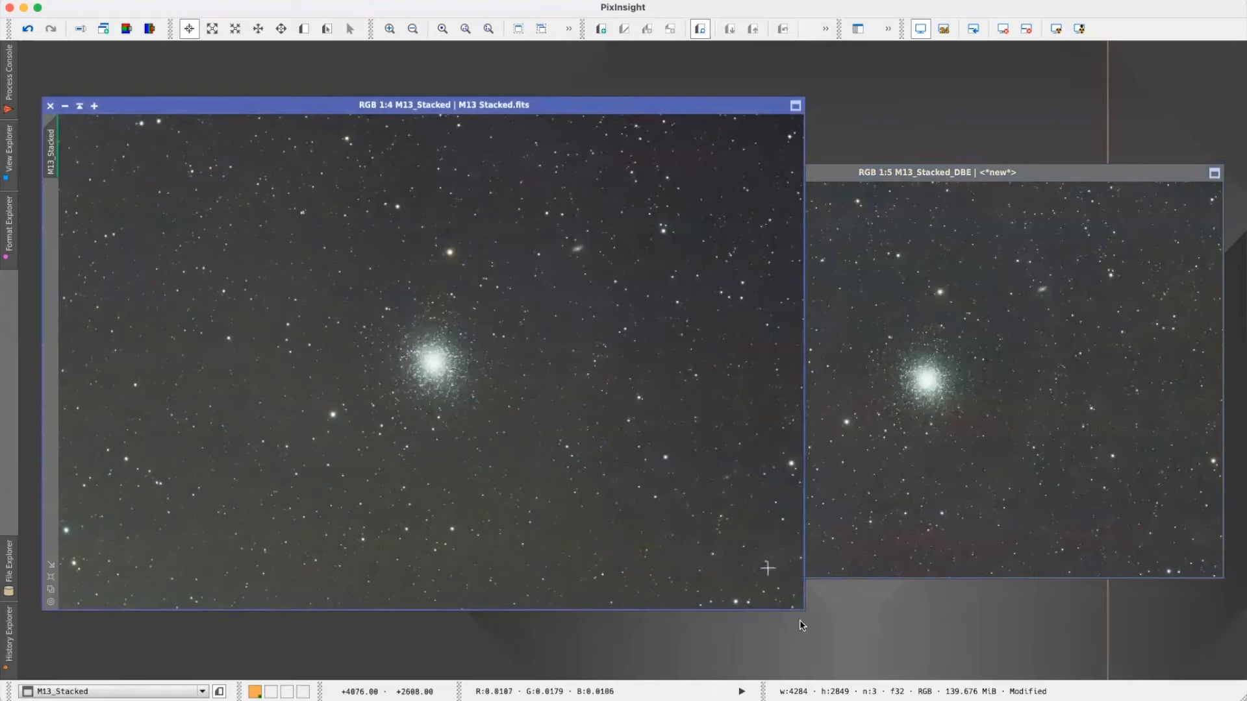
- Scale the M13_Stacked view to 1:5 and line its window up beside M13_Stacked_DBE to compare the two images
left_click_drag(802, 609, 569, 537)
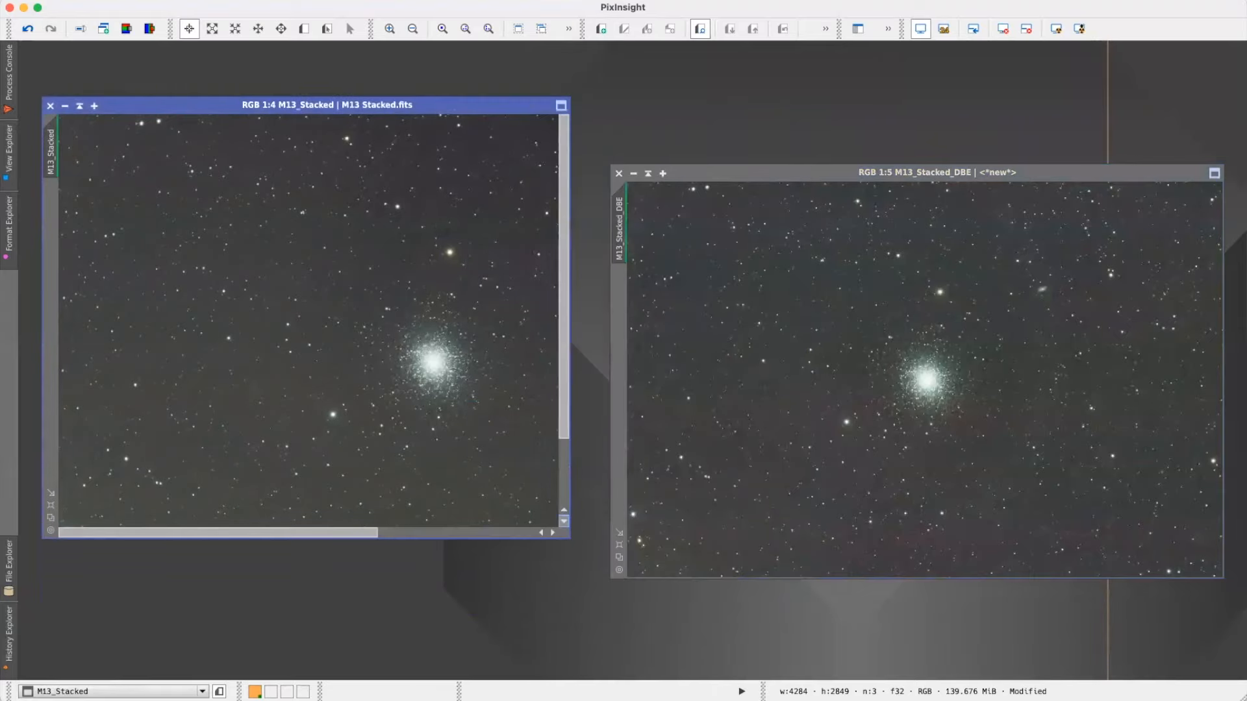
left_click(47, 520)
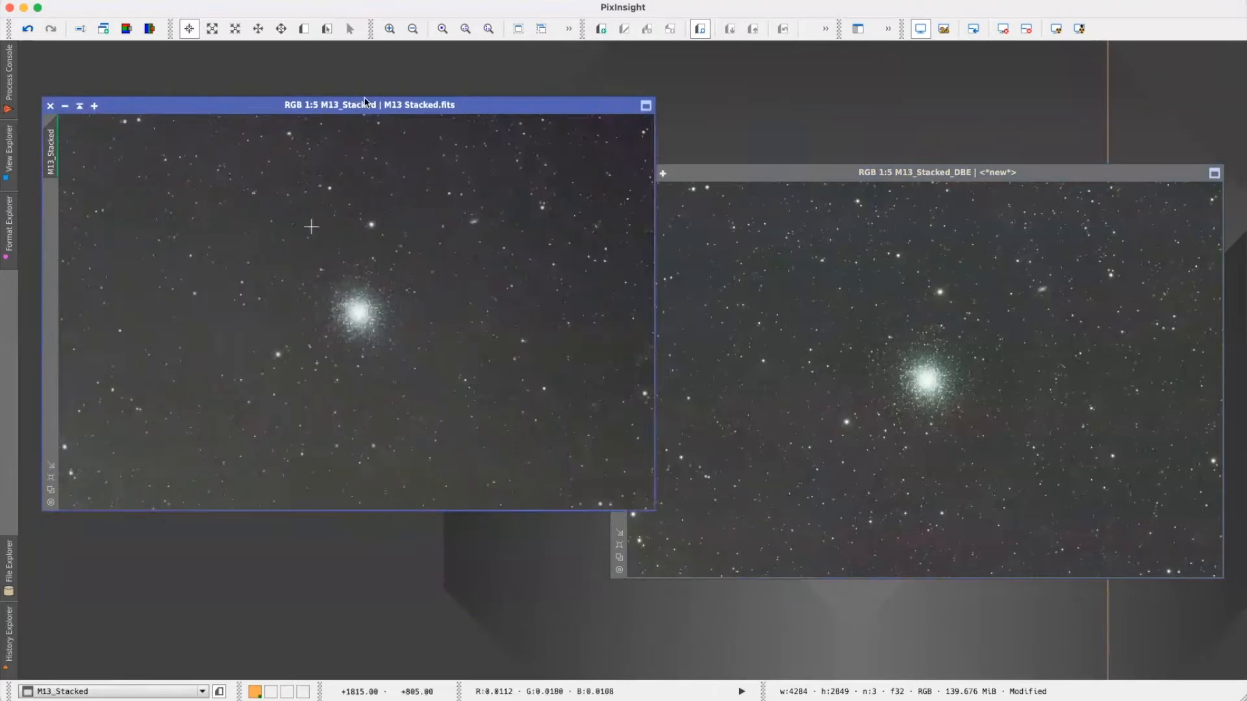
left_click_drag(361, 108, 350, 190)
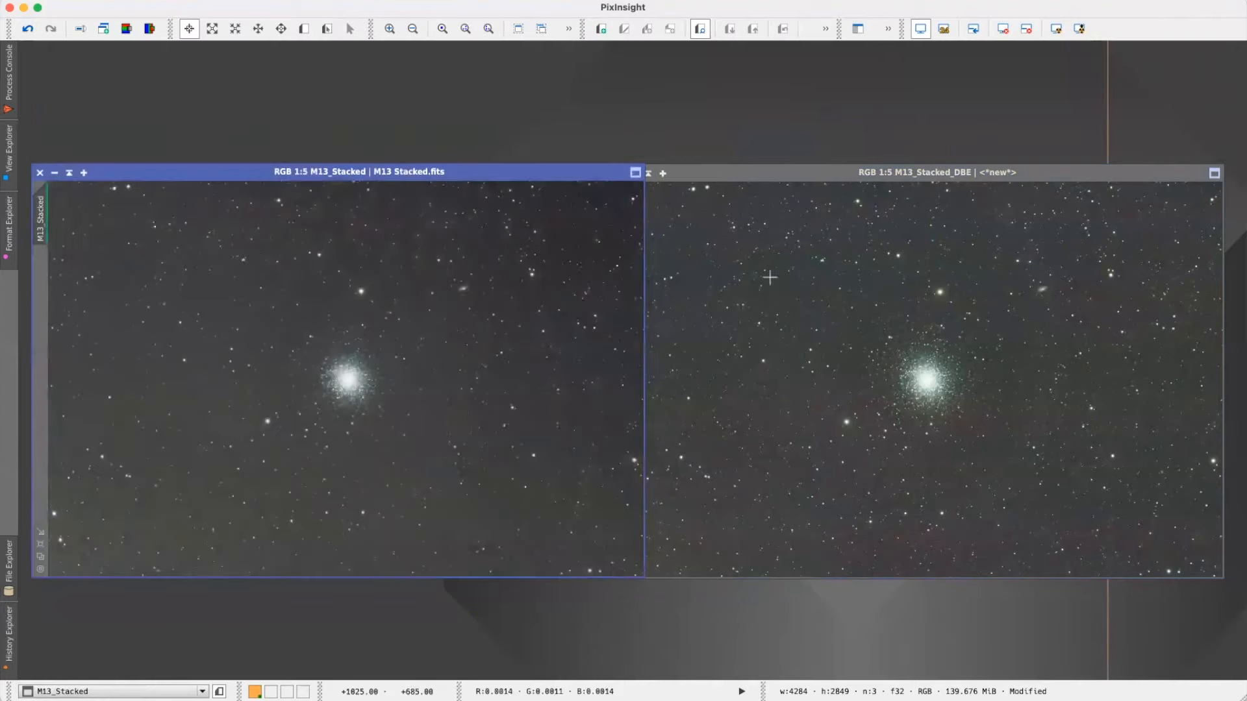
left_click_drag(870, 174, 881, 174)
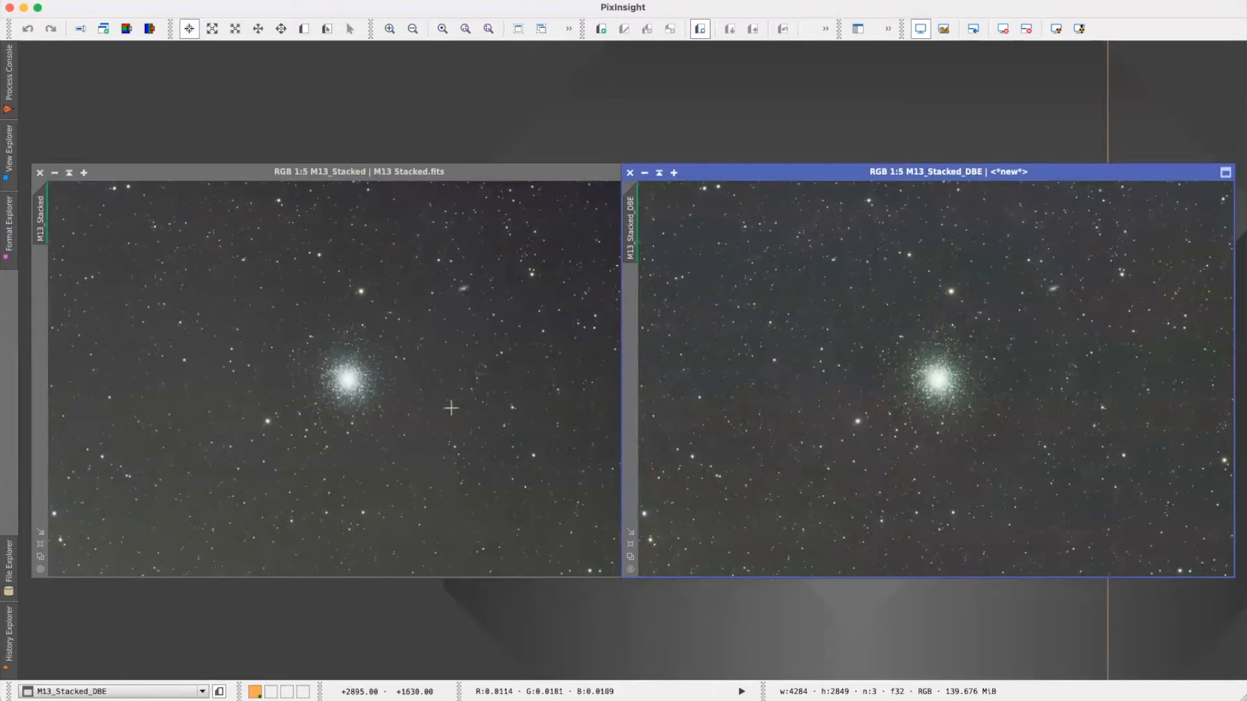
- Close the original M13_Stacked image without saving it and move the M13_Stacked_DBE window aside to free up workspace
left_click(39, 172)
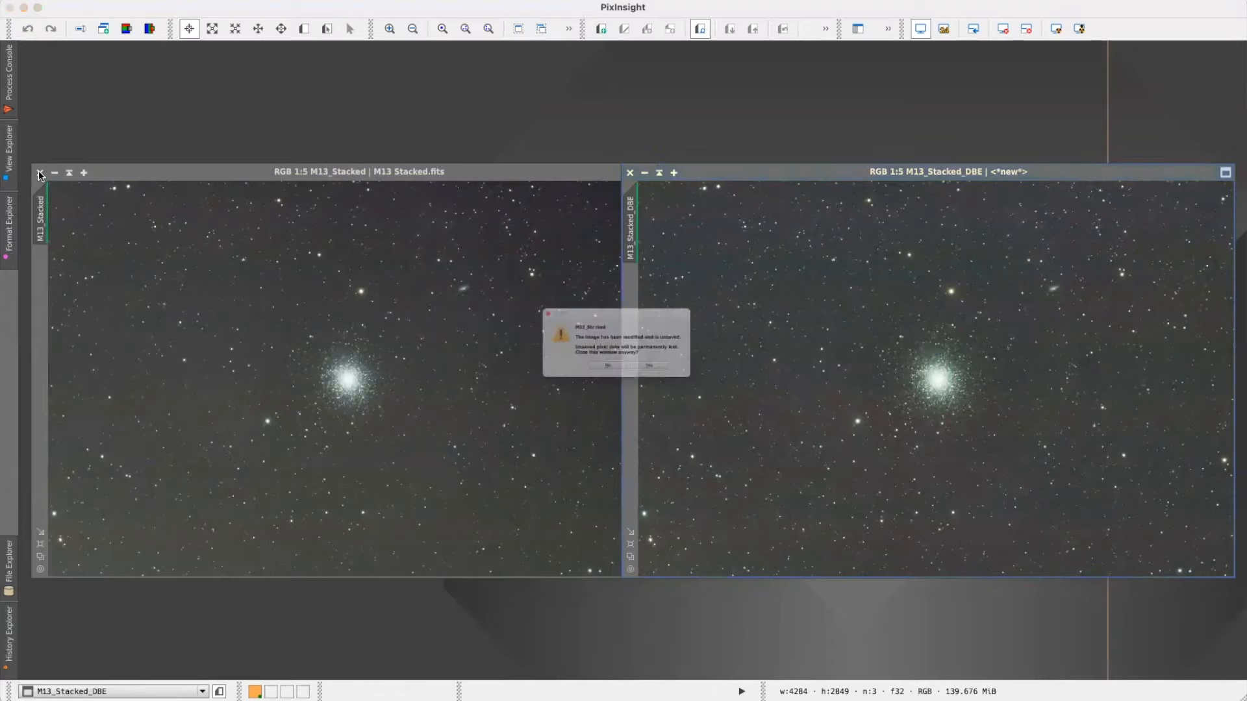
left_click(648, 382)
left_click_drag(769, 168, 501, 140)
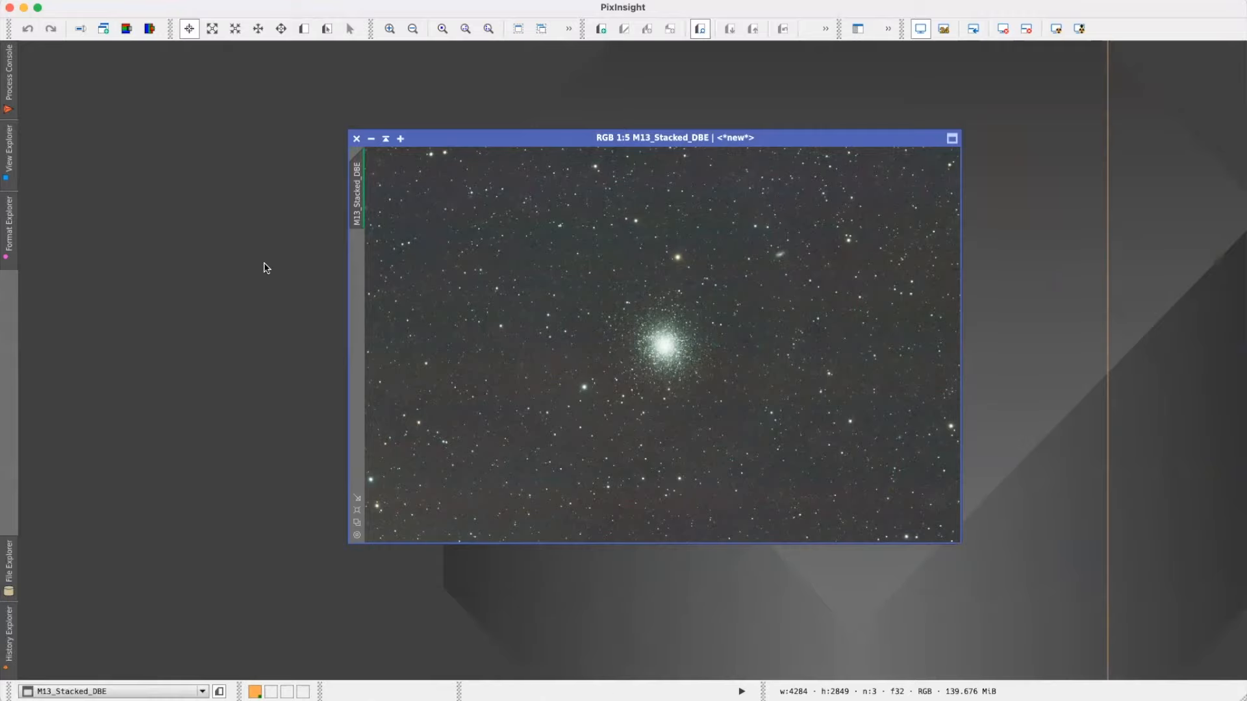
left_click_drag(547, 137, 525, 140)
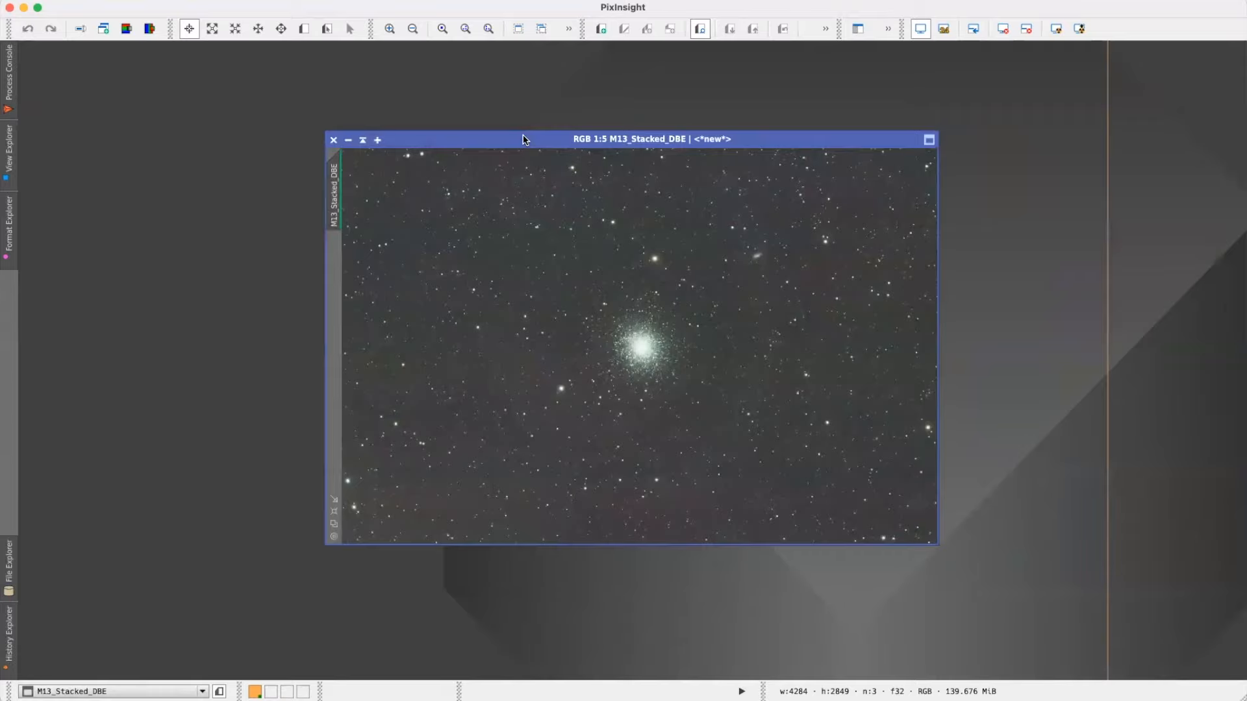
left_click_drag(523, 139, 260, 145)
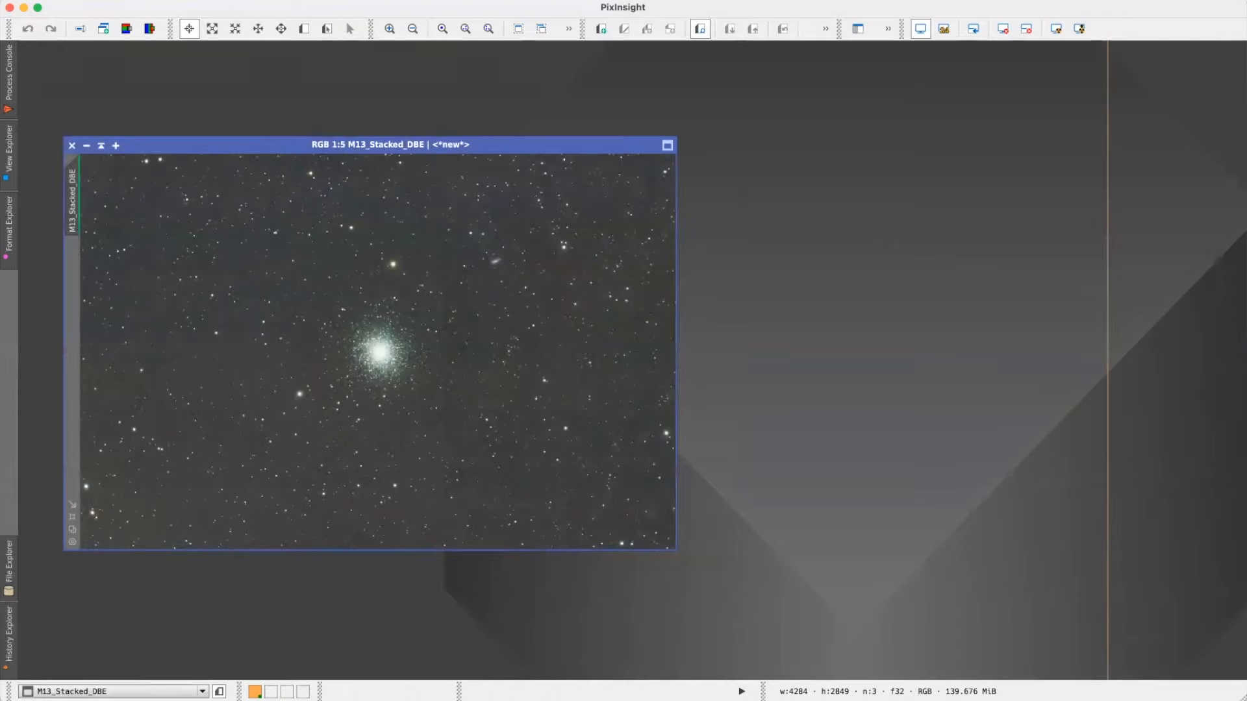
- Open the PhotometricColorCalibration process and reset its parameters to their defaults
left_click(341, 1)
mouse_move(345, 9)
scroll(559, 377, "down", 10)
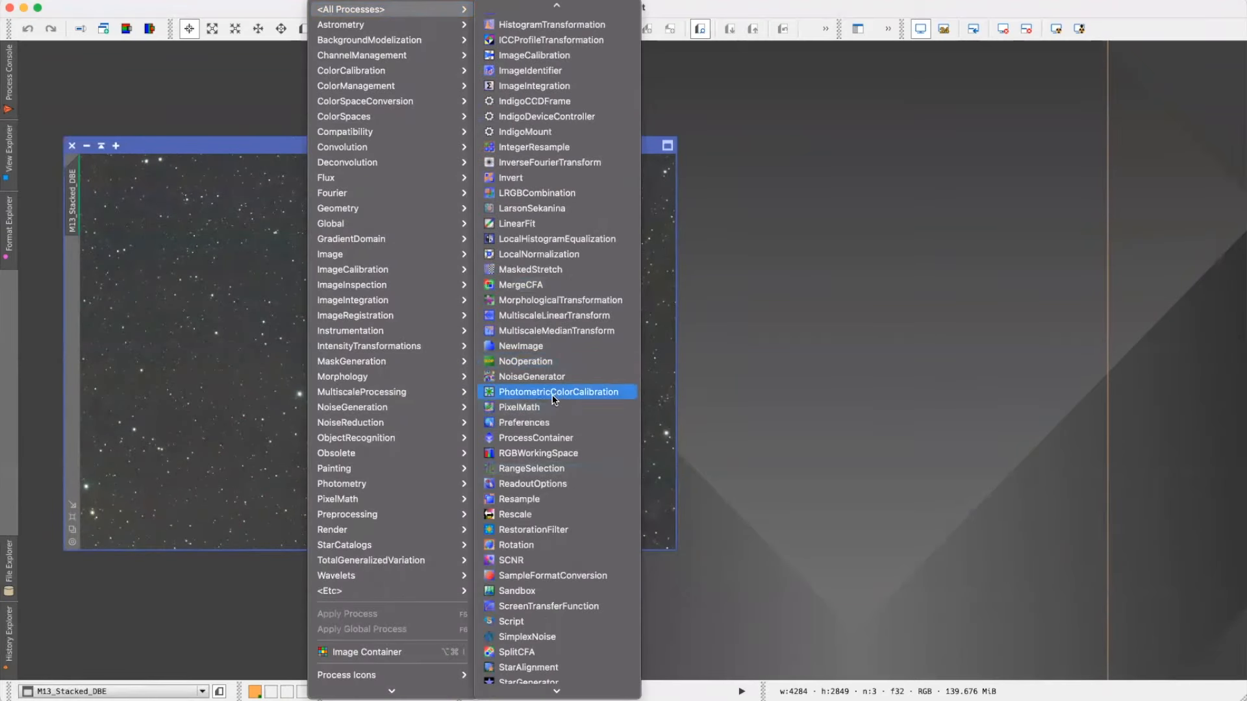
left_click(553, 395)
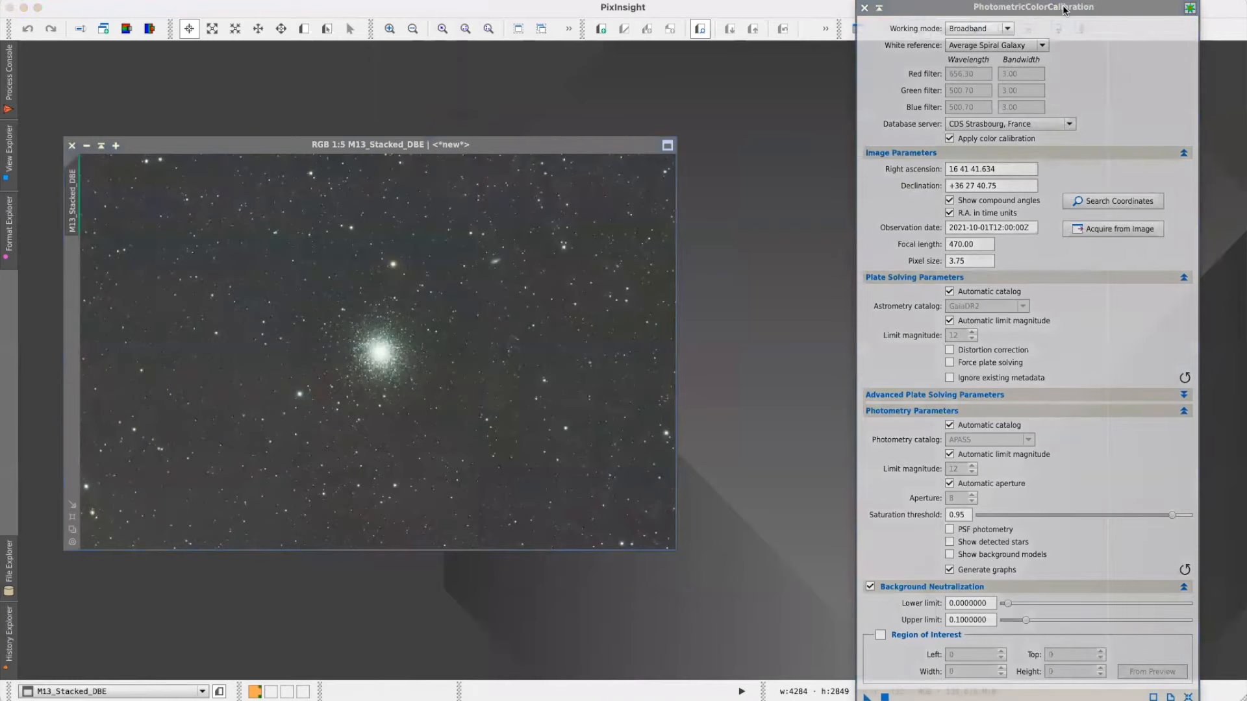
left_click_drag(1063, 9, 1054, 9)
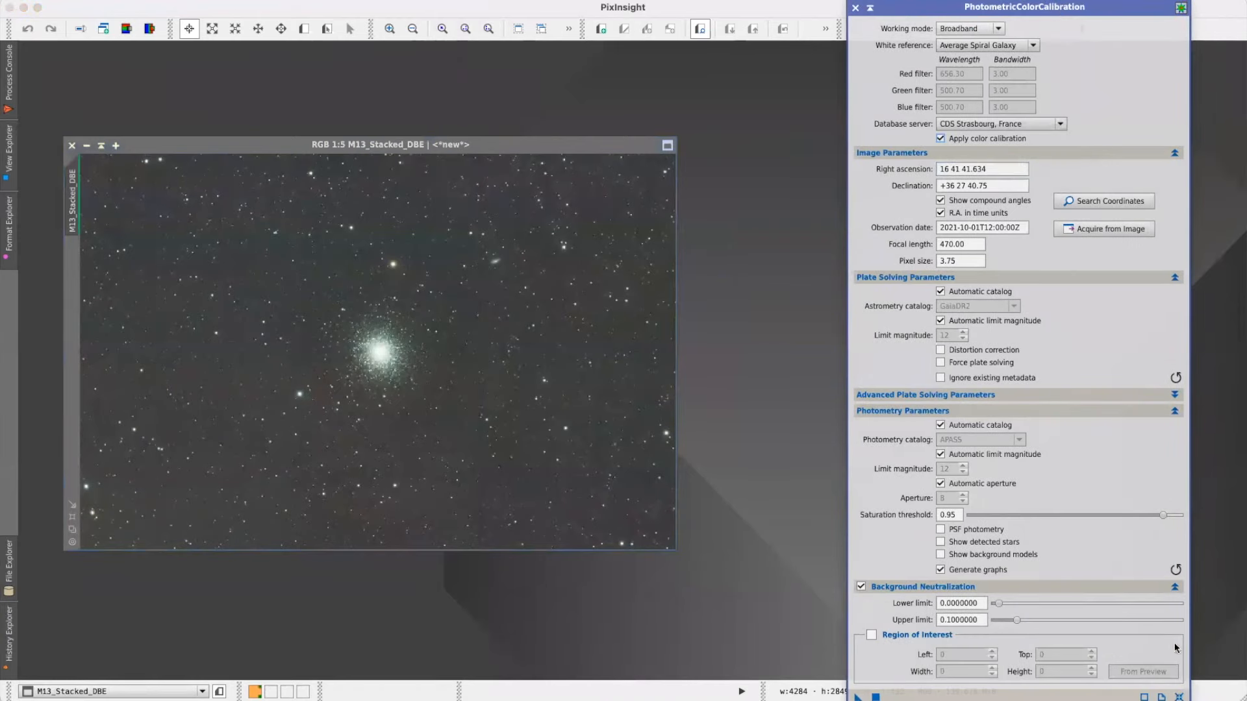
left_click(1179, 697)
- Search the online coordinates for object M13 and load them into the PhotometricColorCalibration image parameters
left_click(1093, 200)
left_click(477, 230)
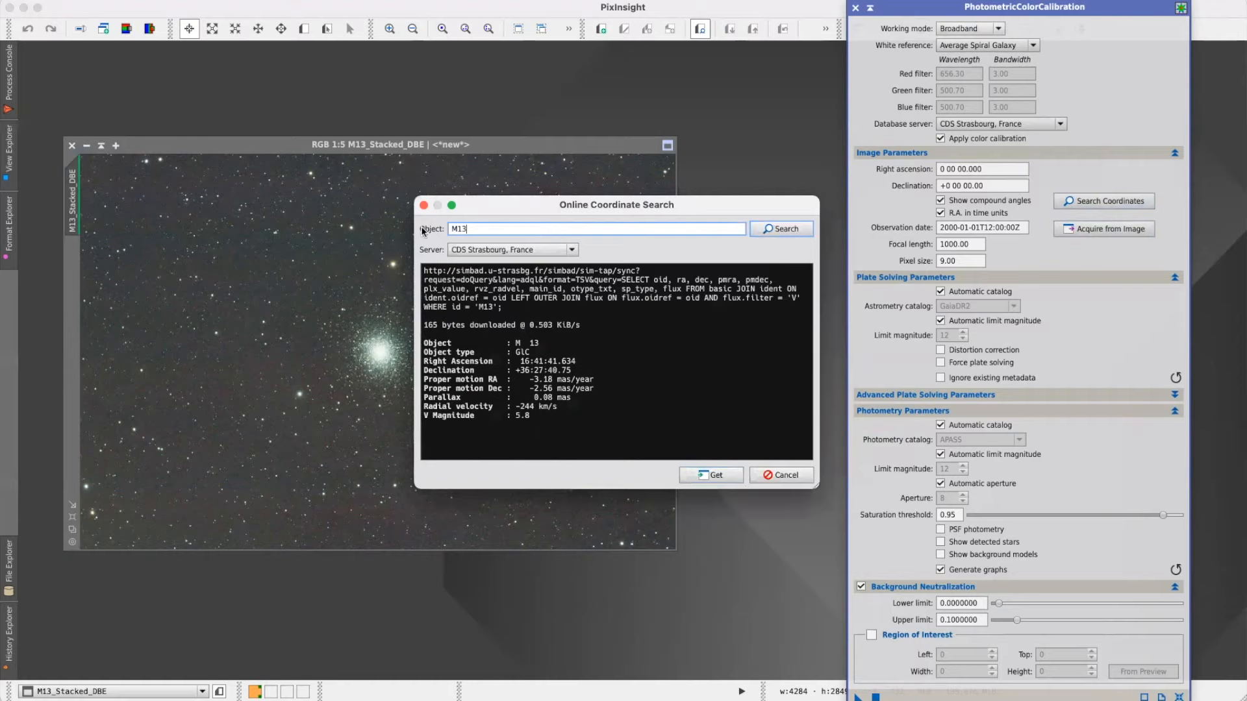
left_click(788, 229)
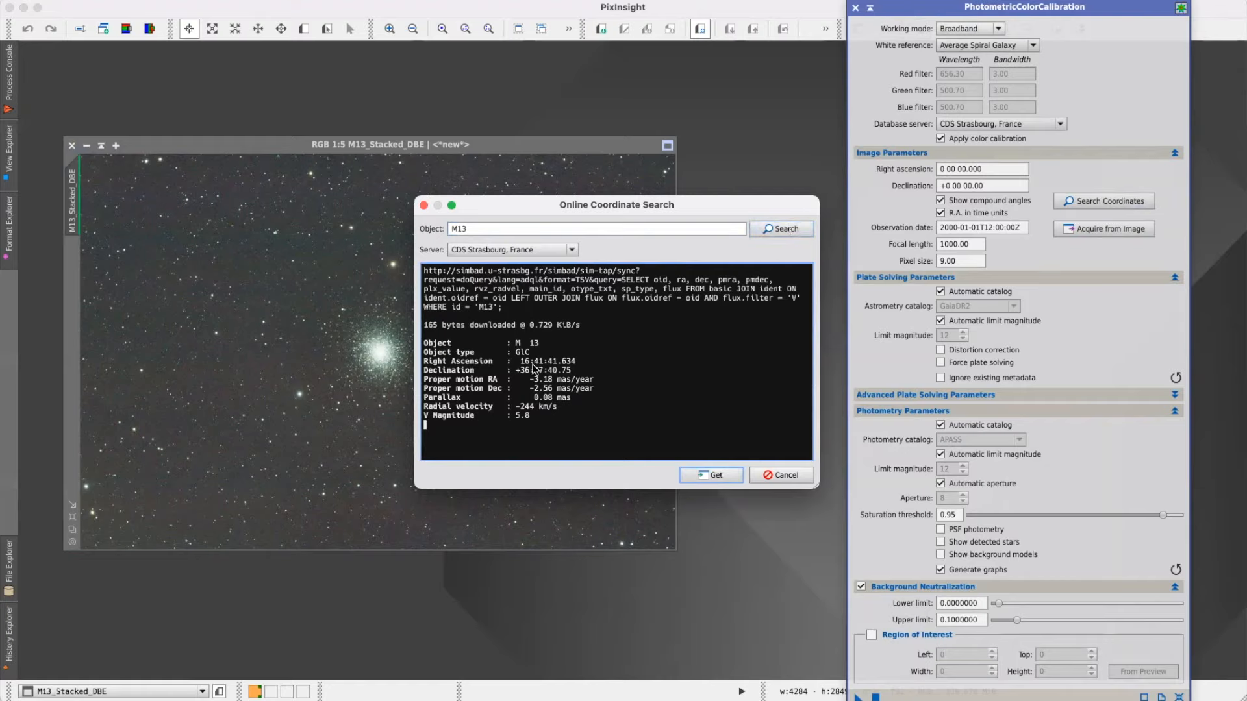
left_click(713, 476)
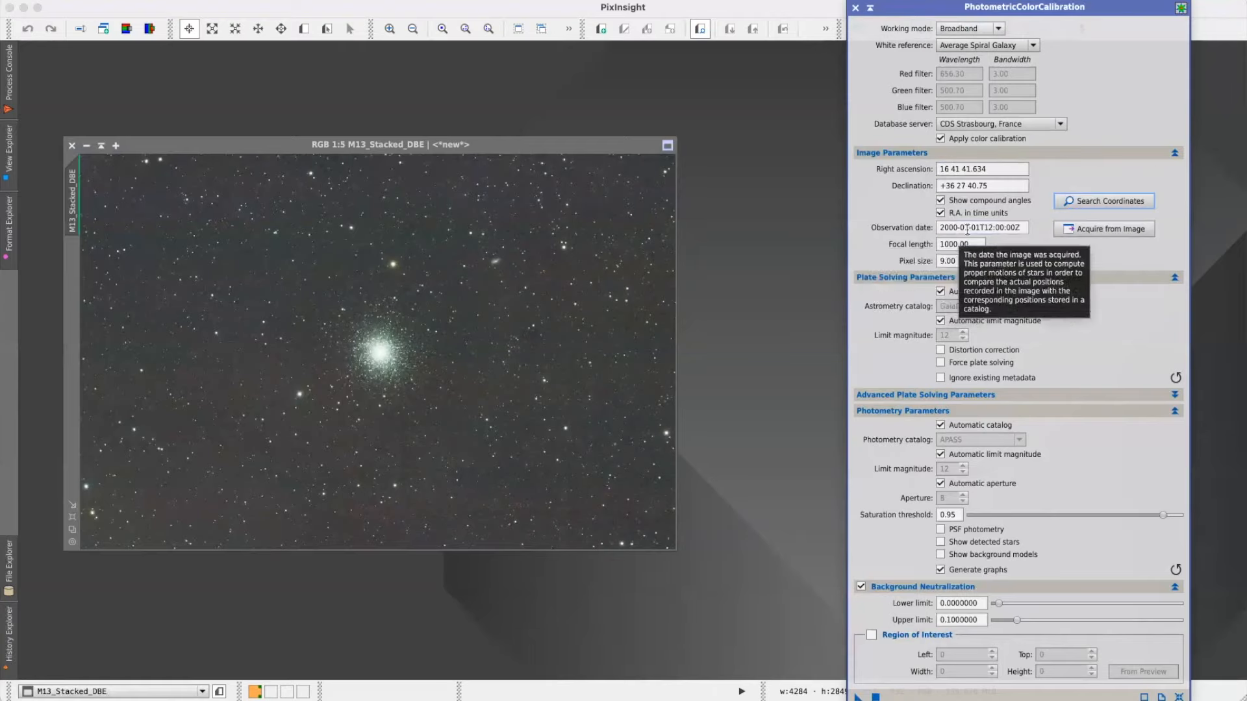
- Set the observation date of the color calibration to 2021-10-05, keeping the 12:00:00 time
left_click(978, 227)
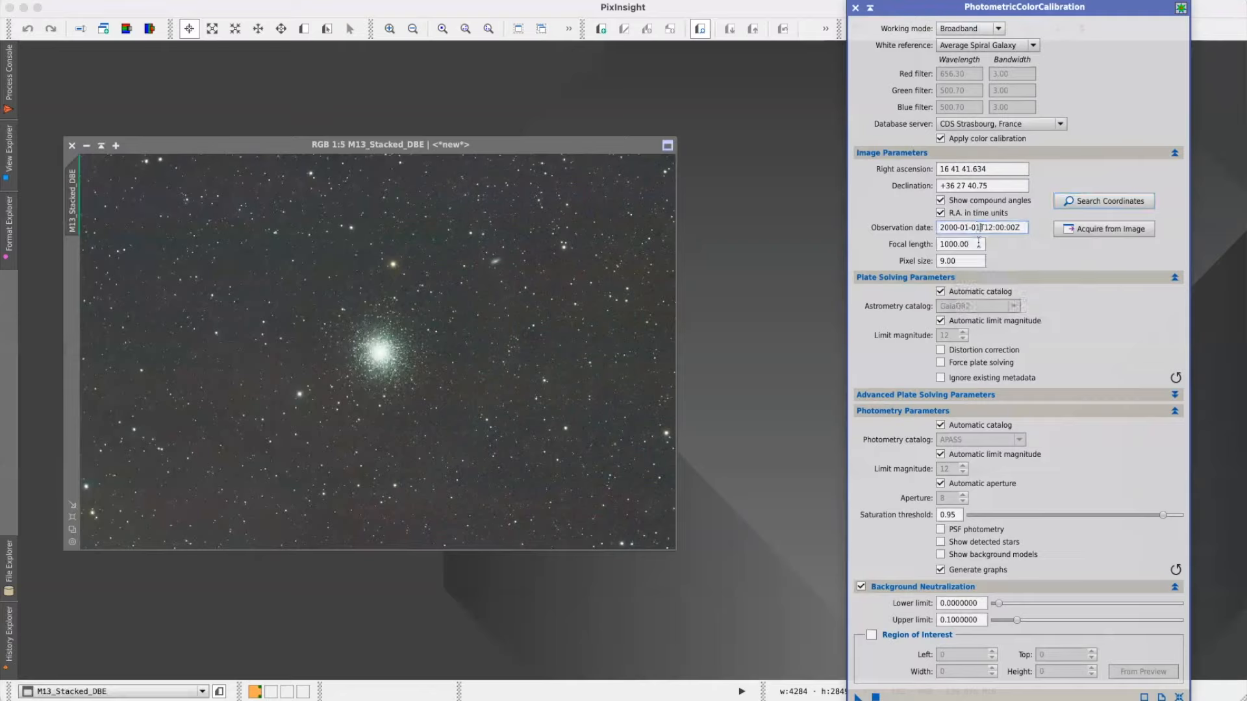
key("Left")
key("Left")
key("Left")
key("BackSpace")
key("BackSpace")
type("21")
key("Right")
key("Right")
key("Delete")
key("BackSpace")
type("10")
key("Right")
key("Right")
key("BackSpace")
type("5")
key("Tab")
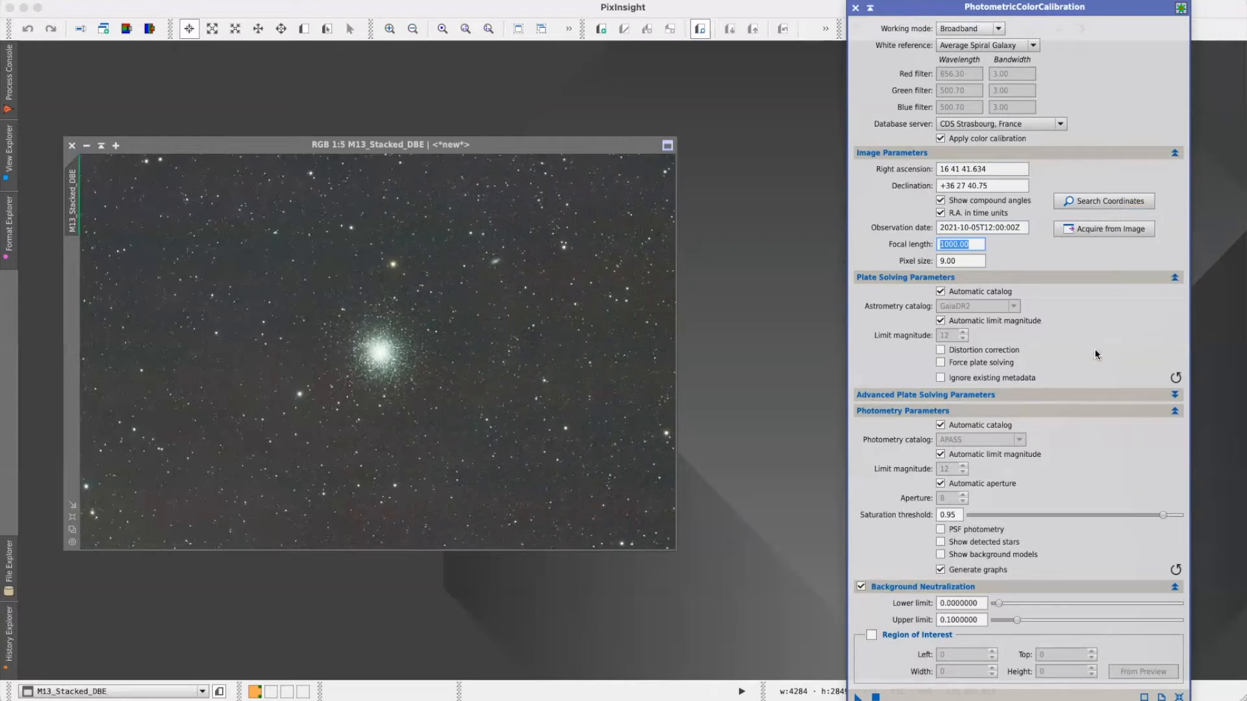
- Set the focal length to 480 and the pixel size to 3.72, and run PhotometricColorCalibration on M13_Stacked_DBE
type("480")
key("Tab")
type("3.72")
key("Tab")
left_click(574, 408)
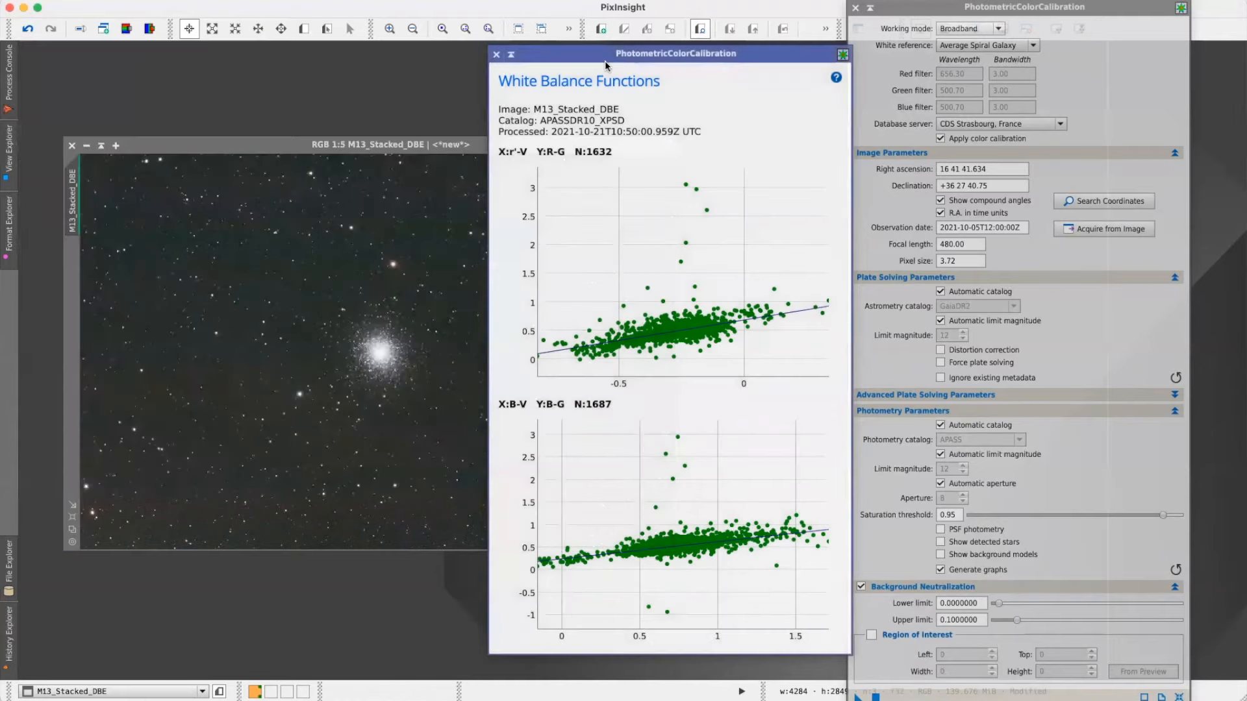
- Examine the White Balance Functions graphs, close them, and bring the calibrated M13_Stacked_DBE image into clear view
left_click_drag(605, 58, 520, 60)
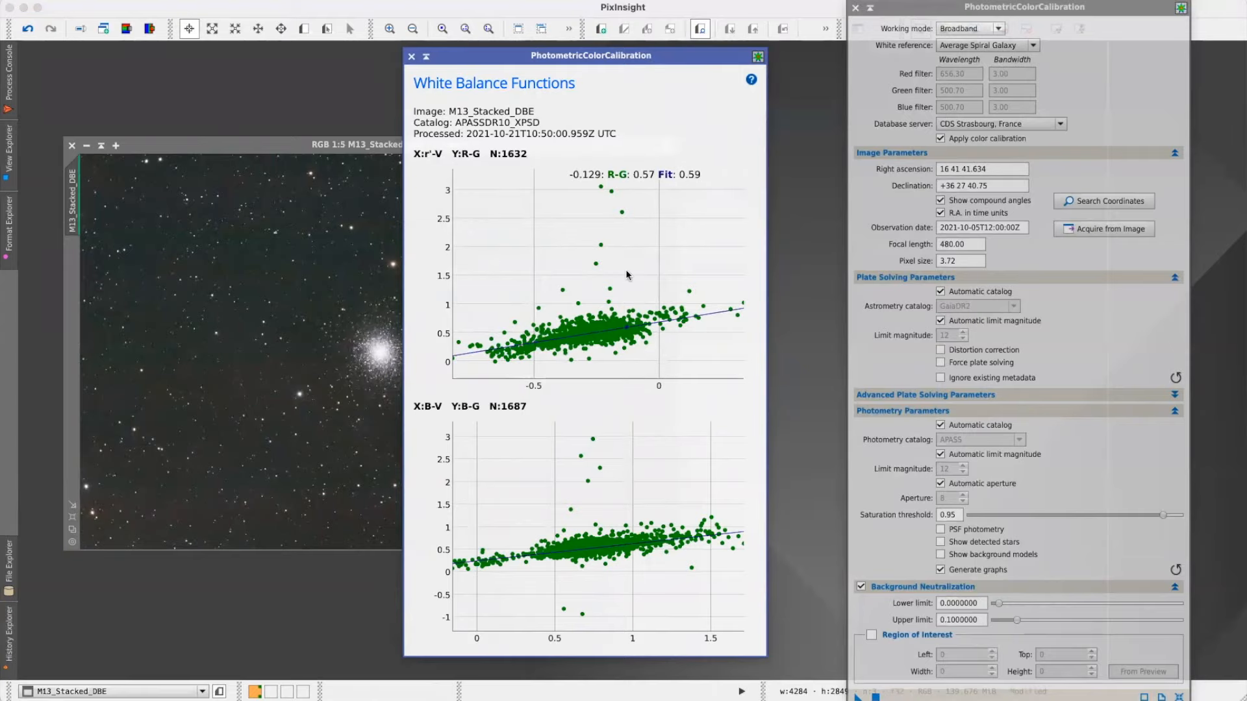
left_click(411, 56)
left_click_drag(447, 144, 507, 108)
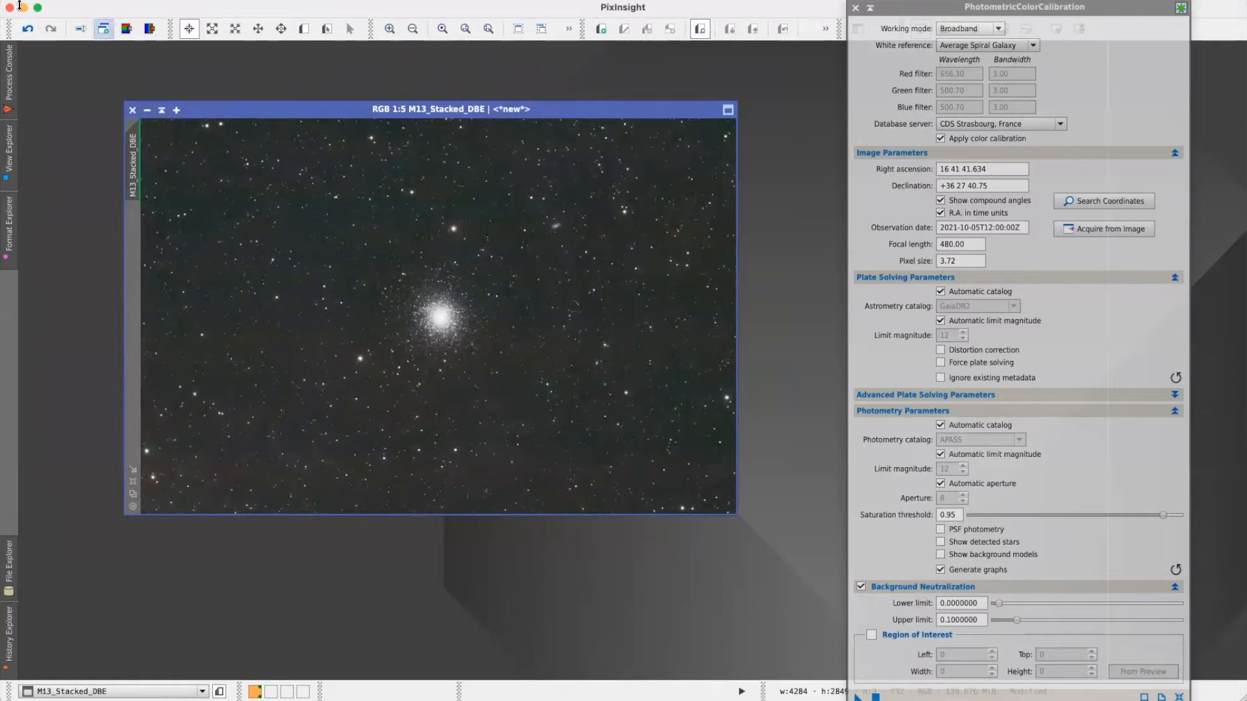
- Compare M13_Stacked_DBE before and after the color calibration by undoing and redoing it, and inspect the cluster core up close
left_click(28, 30)
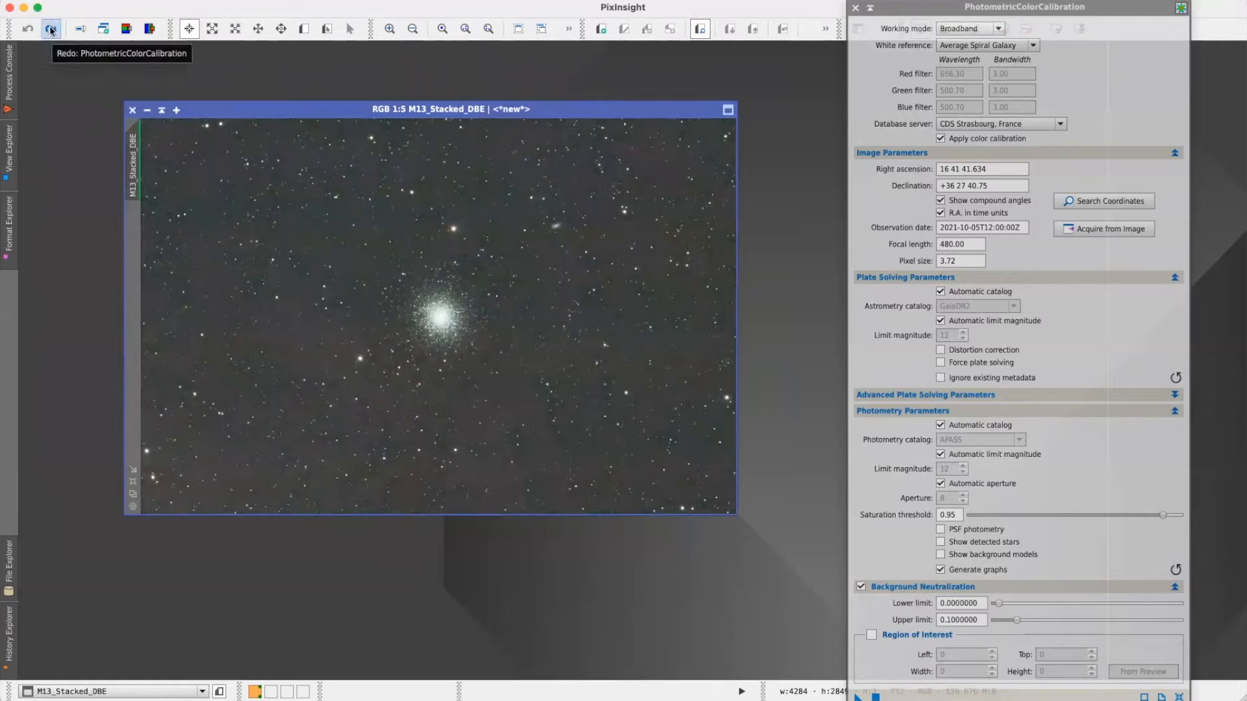
left_click(50, 30)
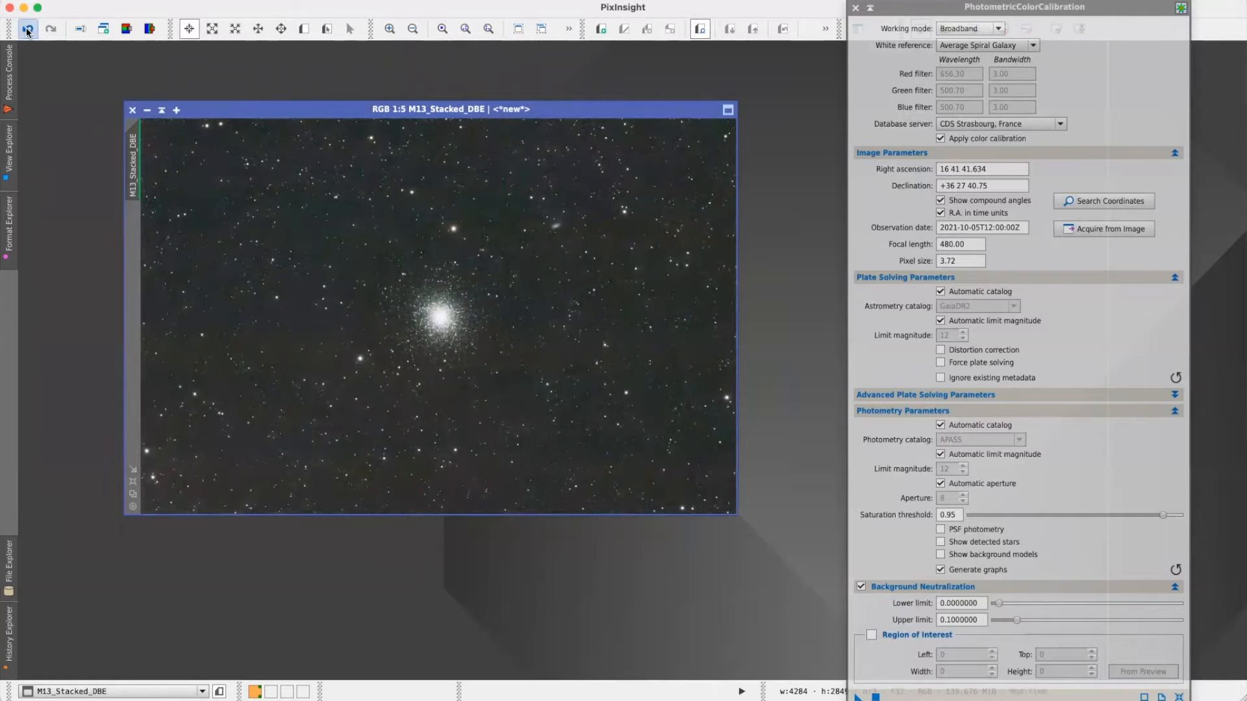
left_click(27, 30)
left_click(50, 30)
left_click(27, 29)
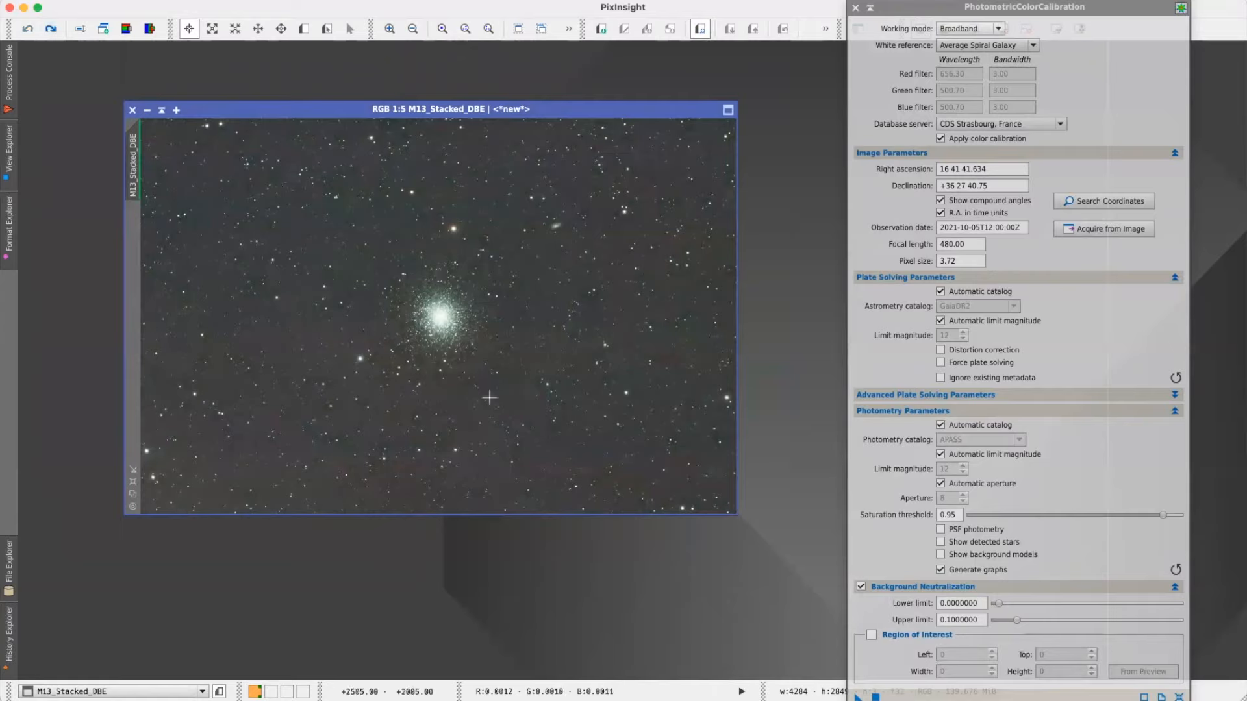
left_click(51, 28)
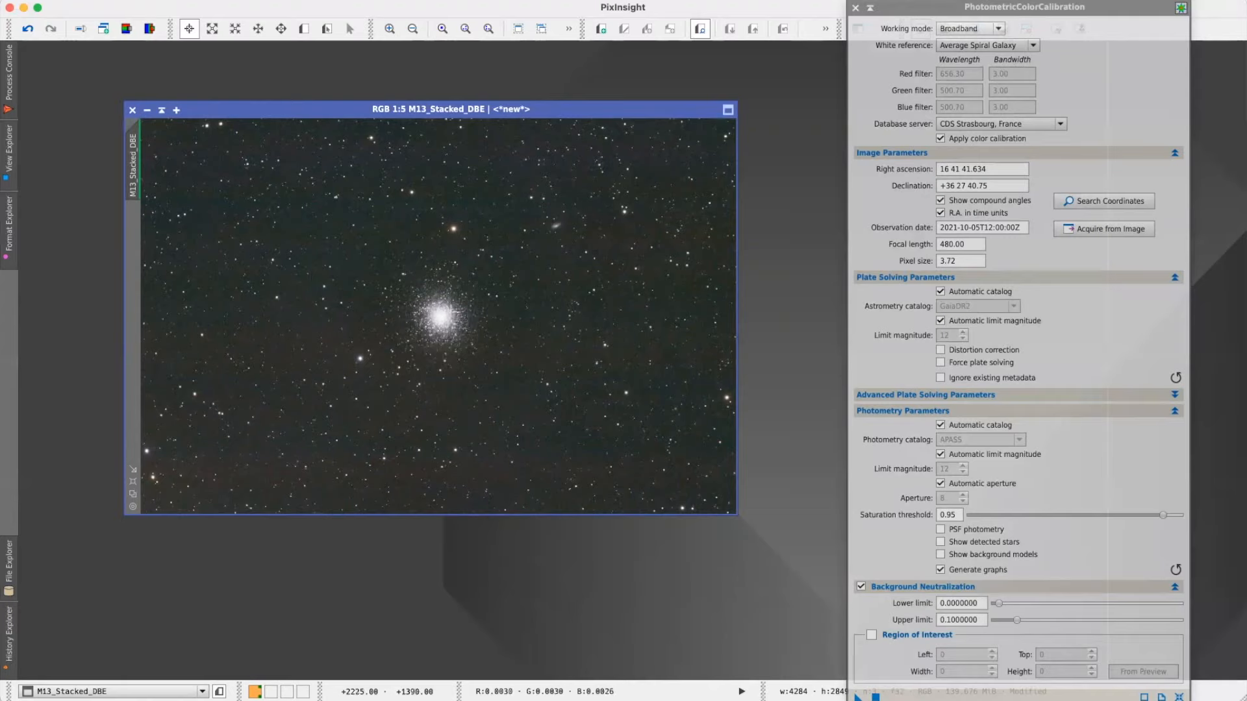
scroll(442, 313, "up", 3)
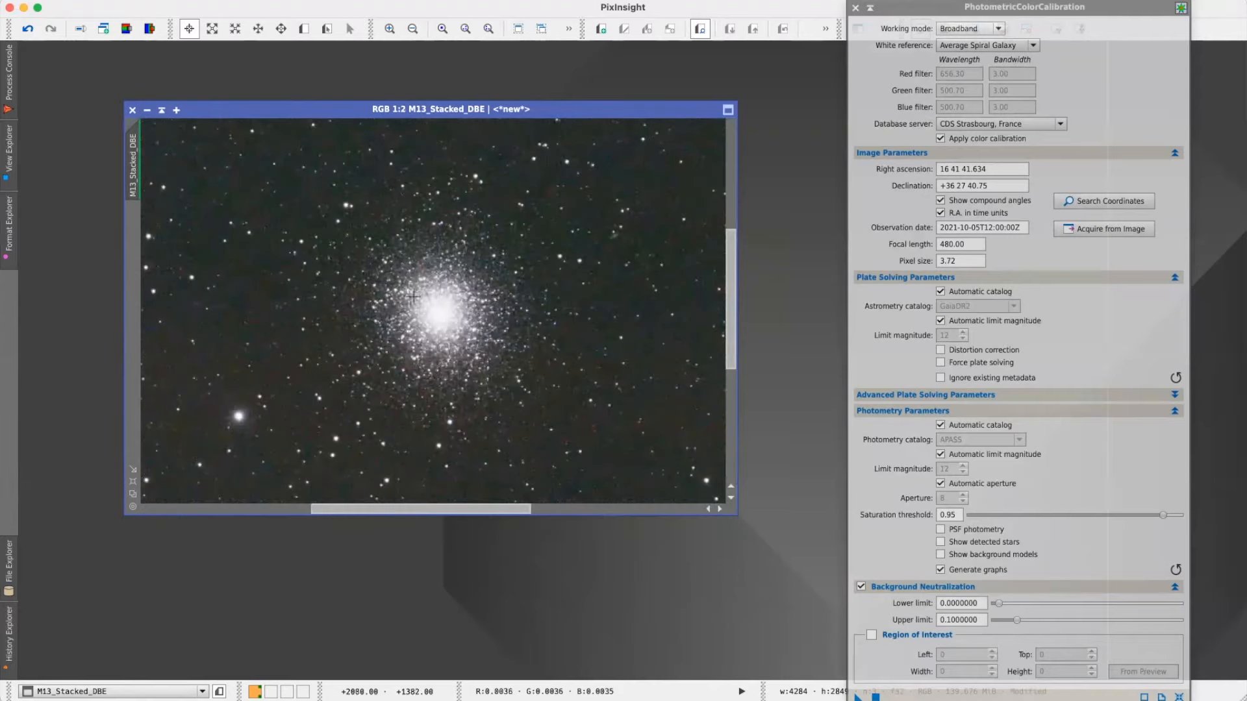
scroll(416, 296, "down", 2)
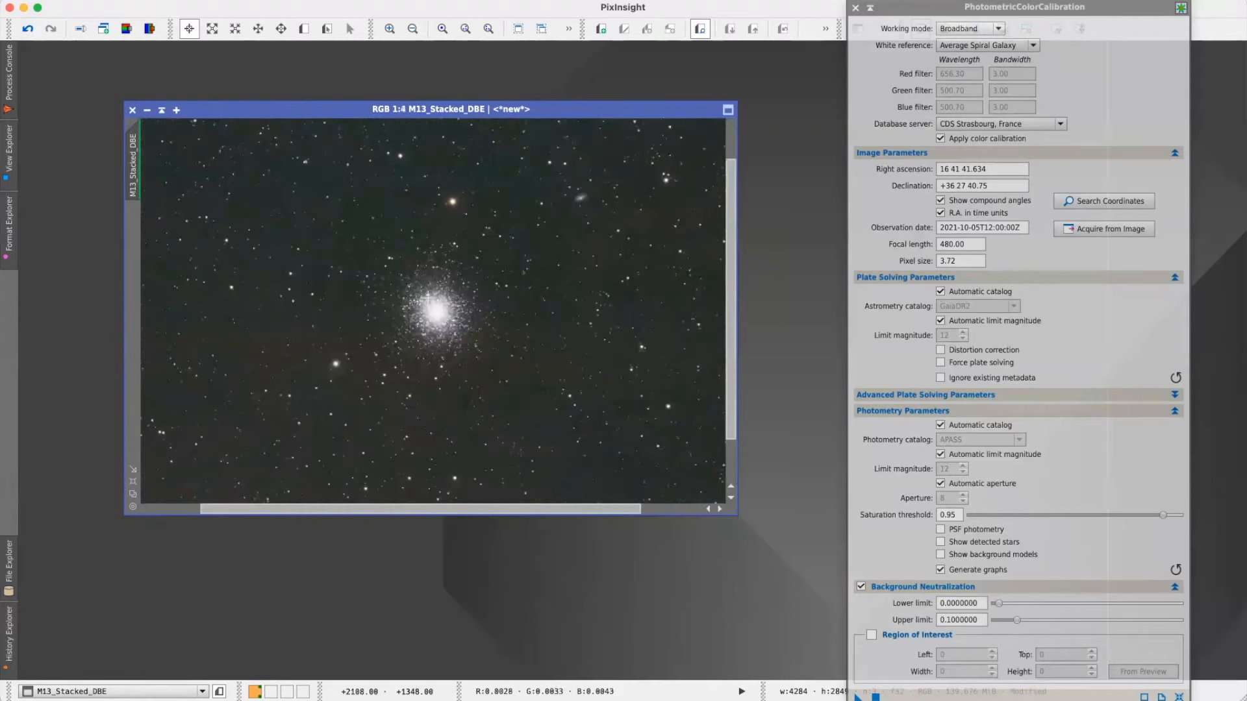
scroll(425, 297, "down", 1)
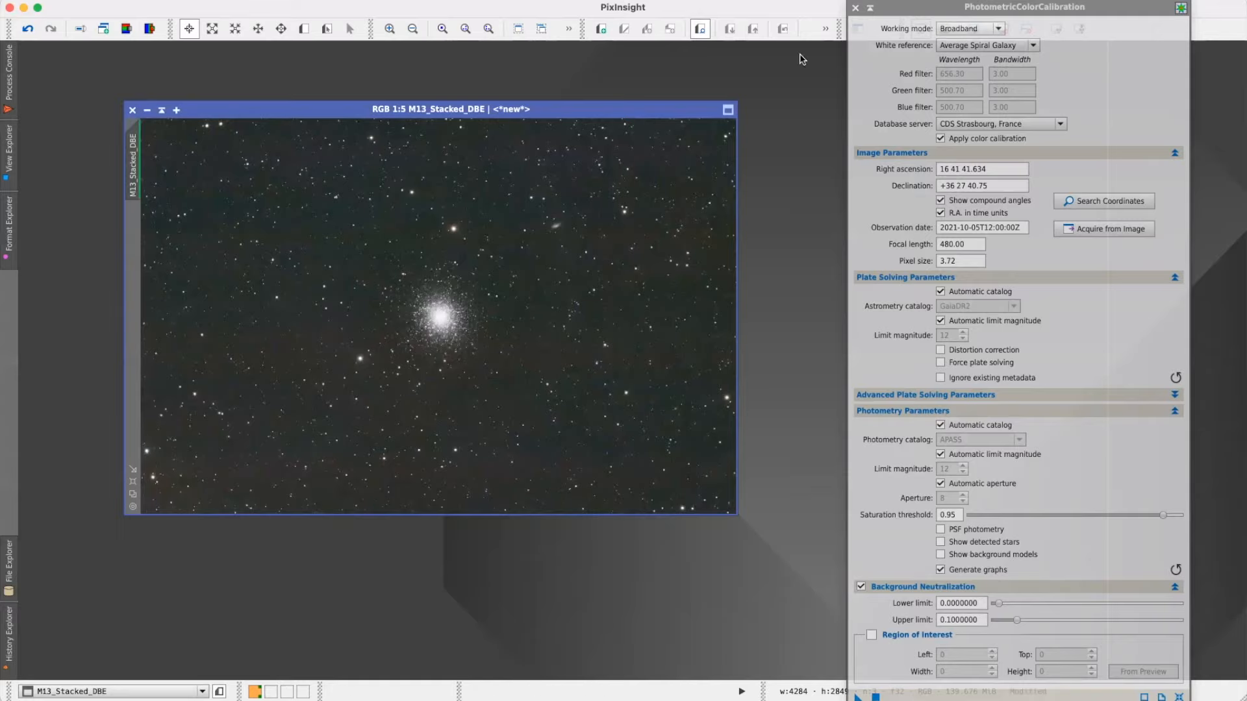
- Close PhotometricColorCalibration and open the SCNR process beside the M13_Stacked_DBE image
left_click(855, 8)
left_click_drag(611, 107, 590, 111)
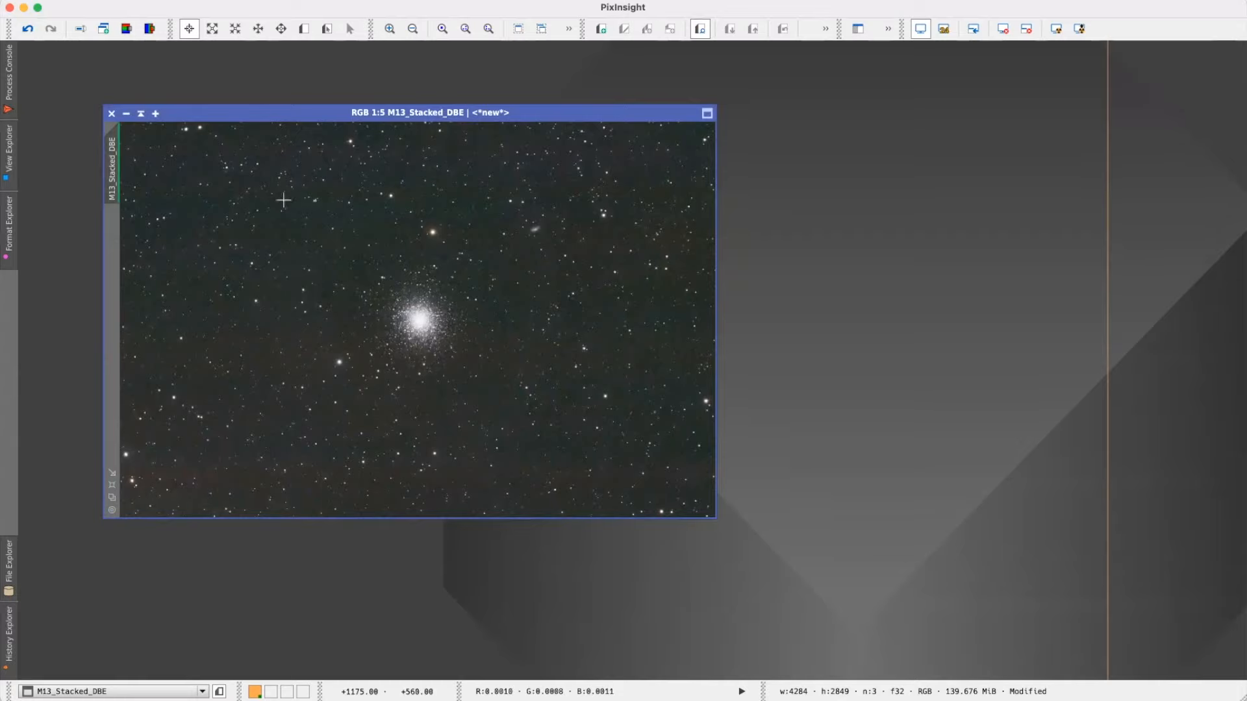
left_click(337, 1)
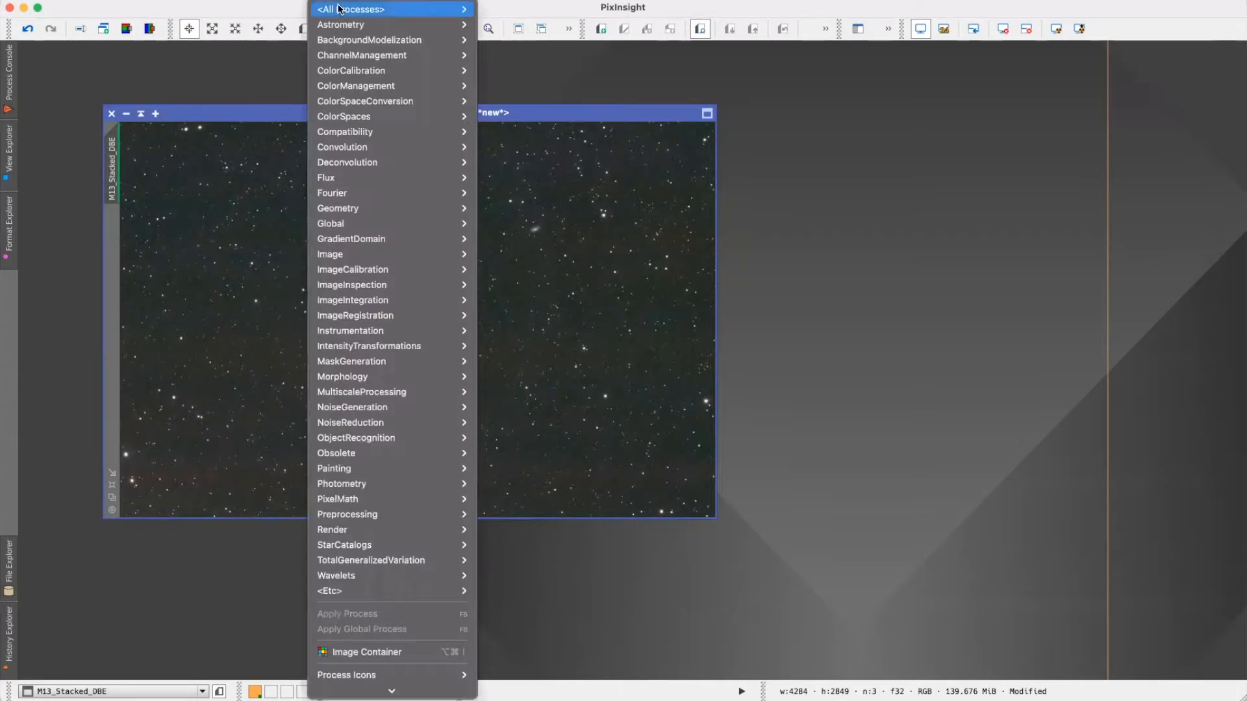
mouse_move(339, 6)
scroll(563, 210, "down", 15)
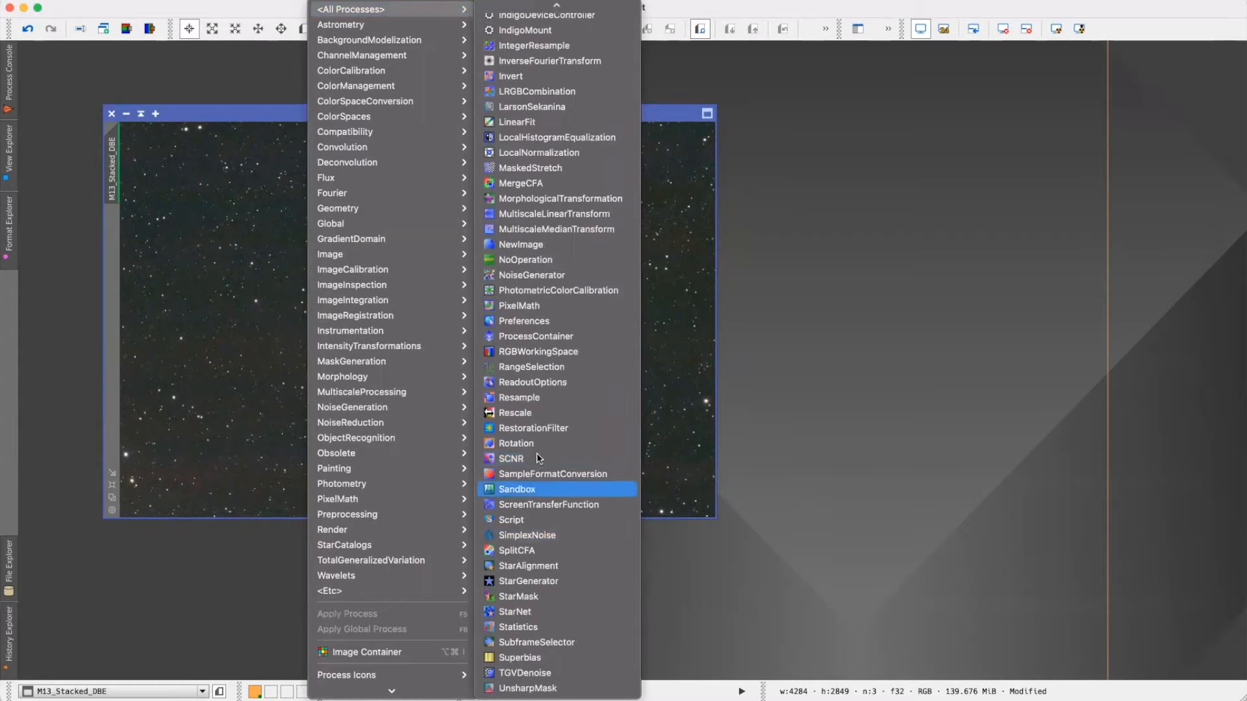
left_click(513, 459)
left_click_drag(1013, 281, 896, 193)
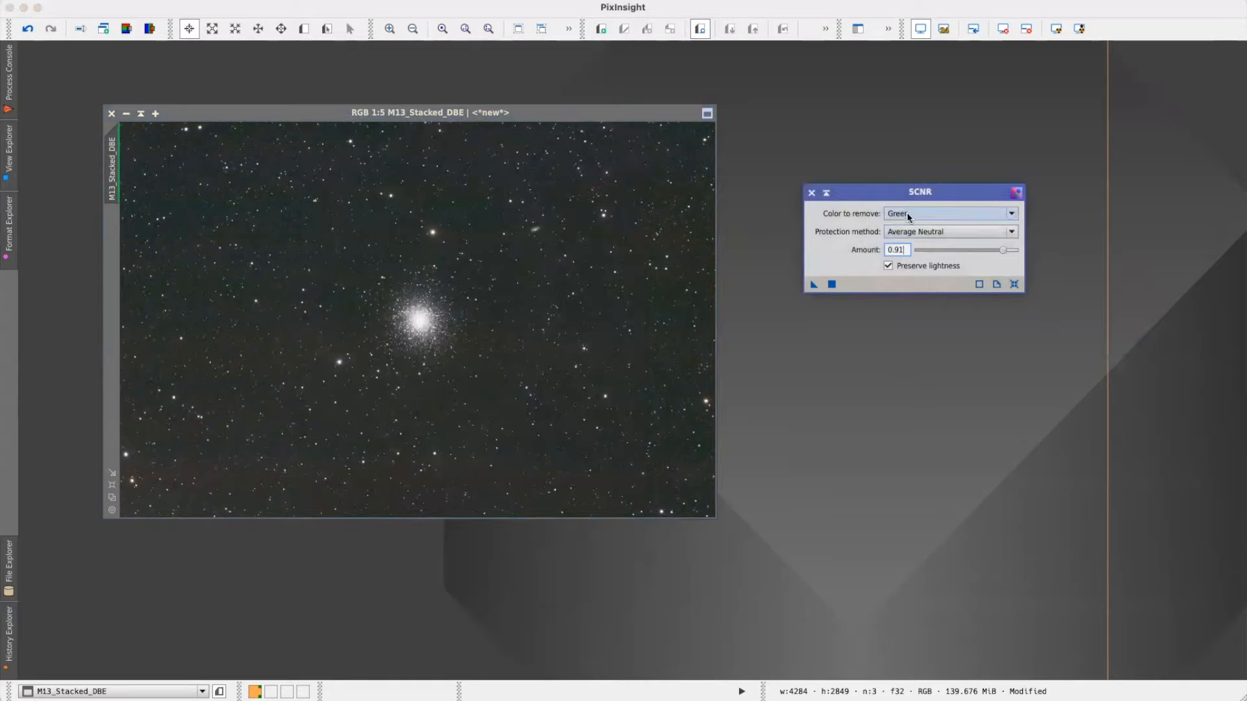
- Apply SCNR to M13_Stacked_DBE, removing green with an amount of 0.65, and compare the image before and after the noise removal
left_click(918, 214)
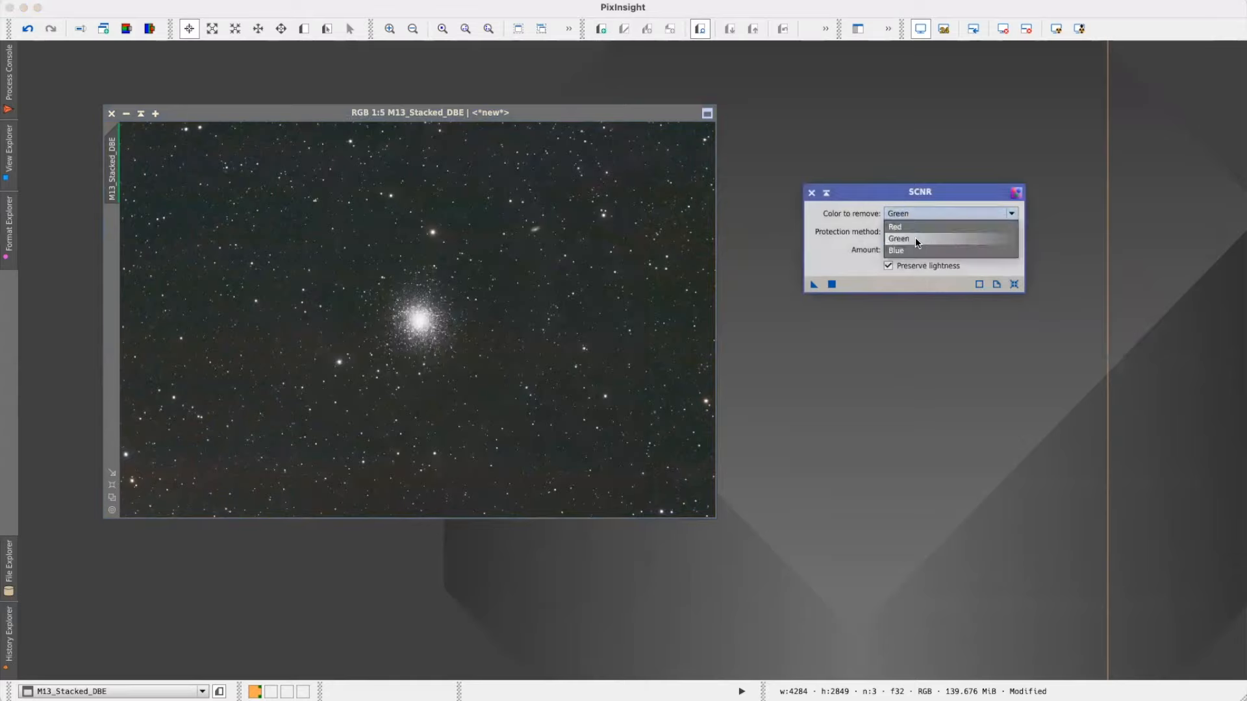
left_click(914, 237)
left_click_drag(1002, 255, 981, 252)
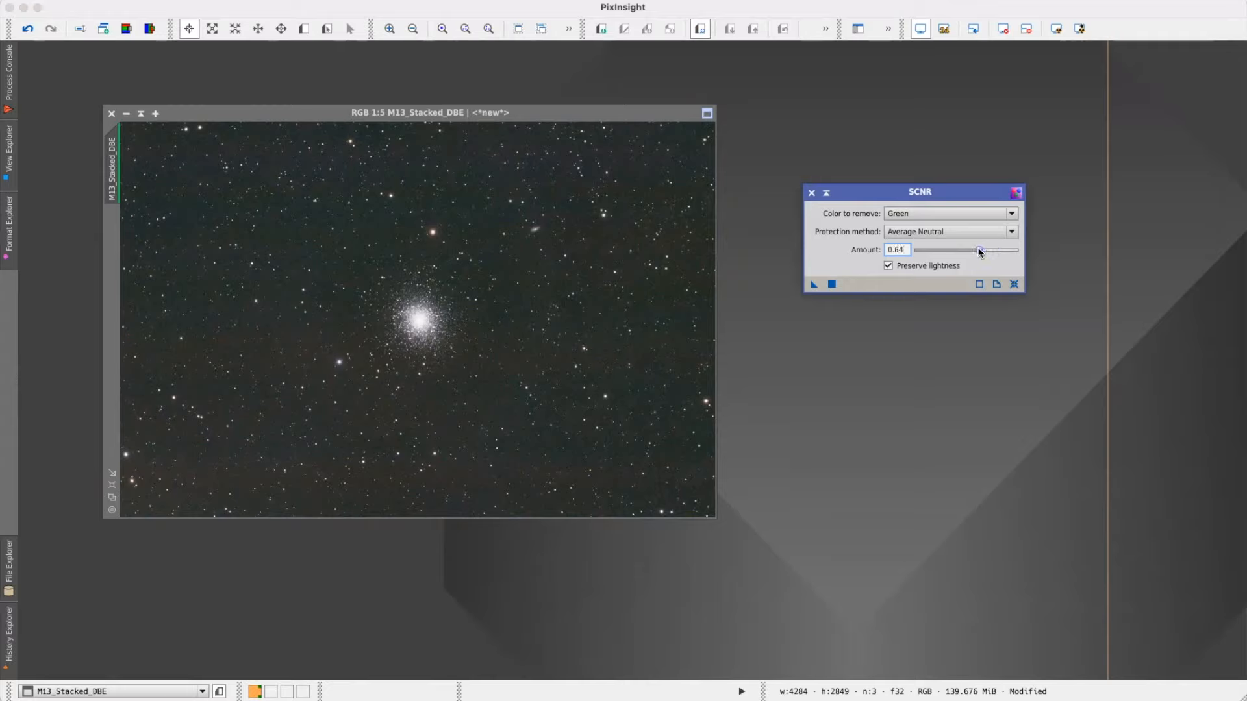
left_click_drag(816, 287, 384, 294)
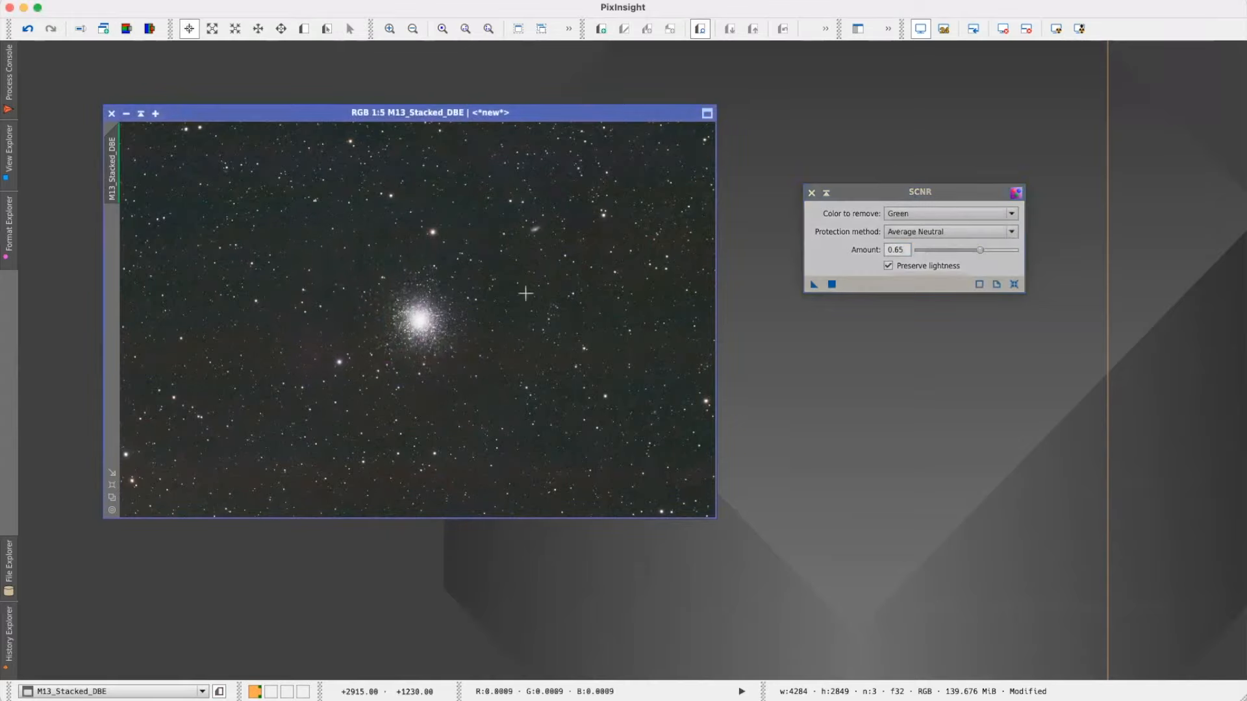
left_click(27, 29)
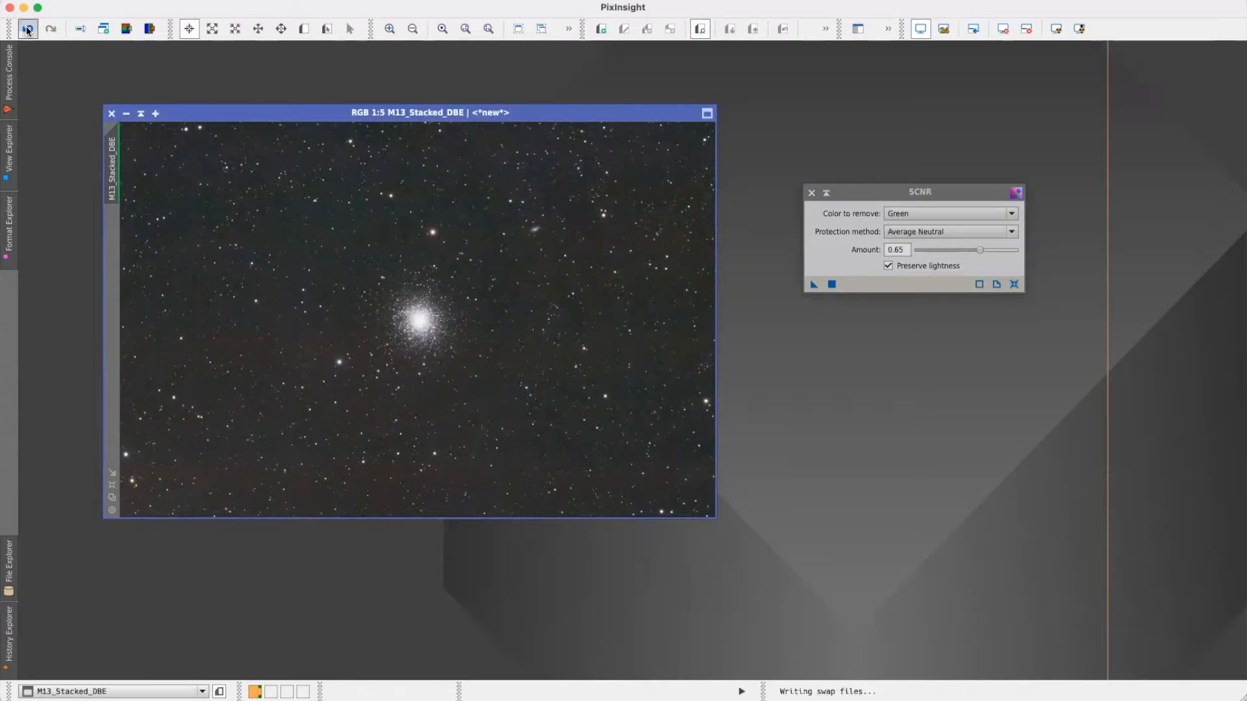
left_click(49, 31)
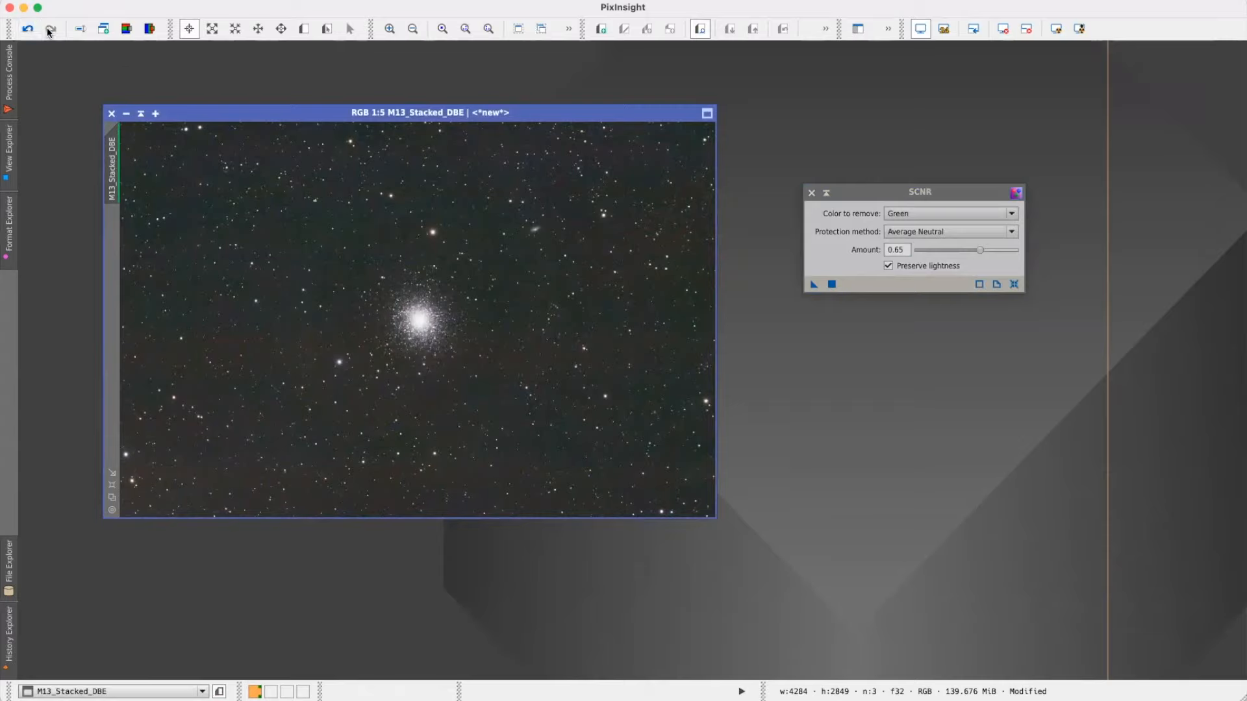
- Compare M13_Stacked_DBE before and after the green removal once more, and close SCNR, keeping the noise removal applied
left_click(27, 30)
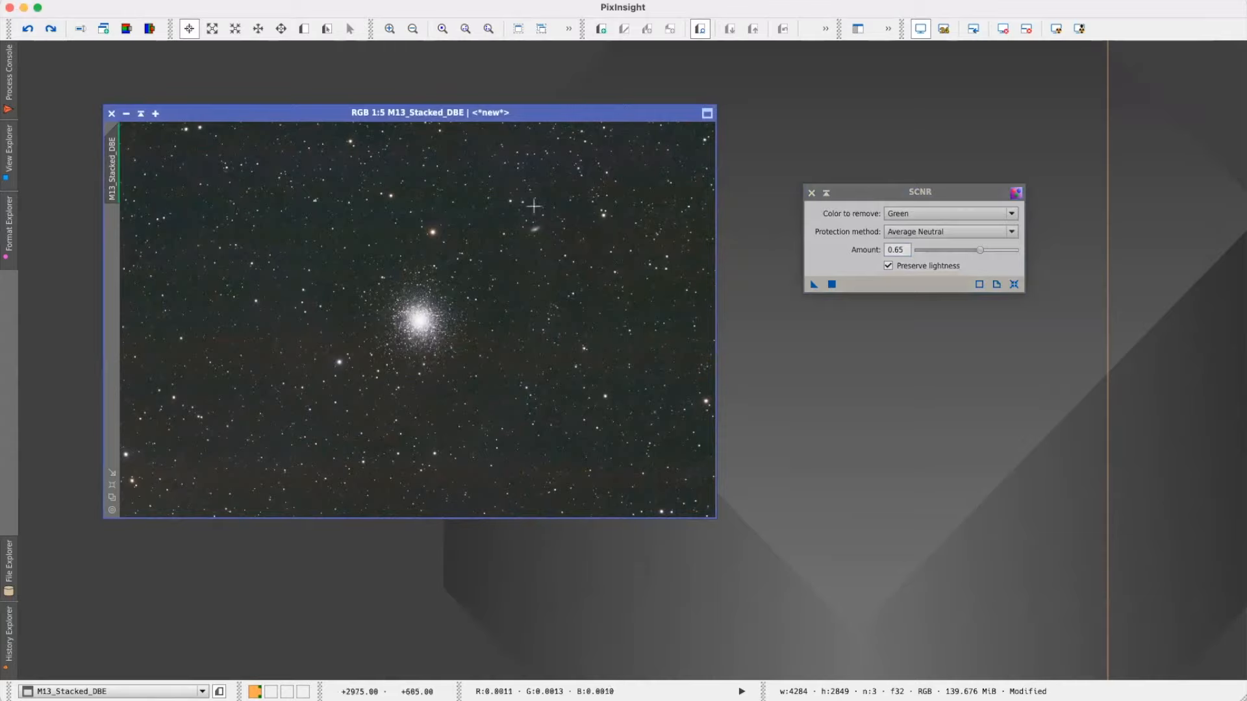
left_click(50, 30)
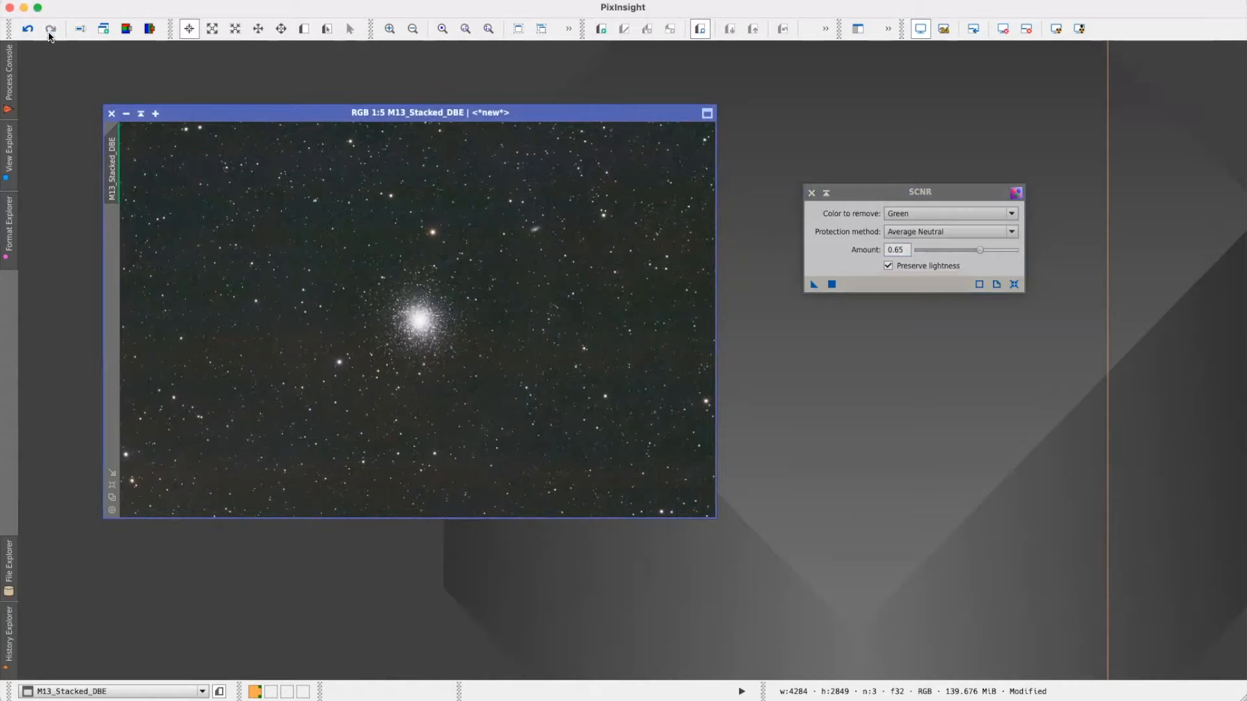
left_click(811, 193)
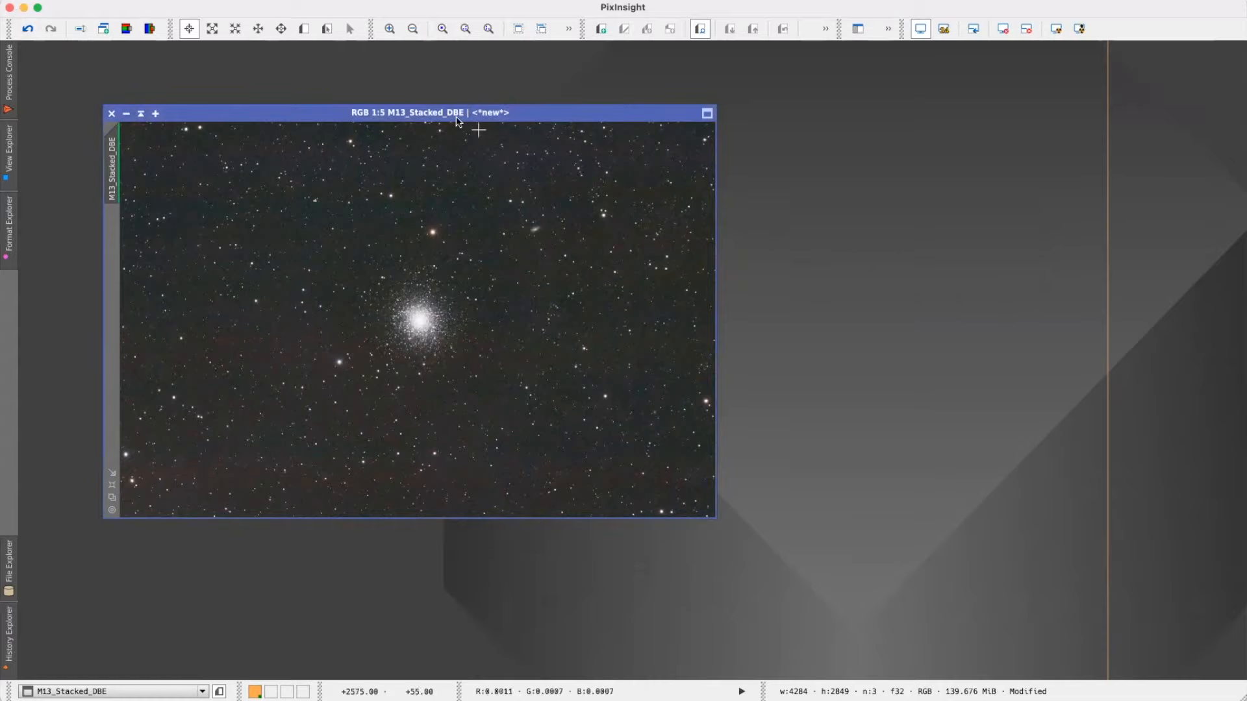
left_click_drag(448, 117, 415, 149)
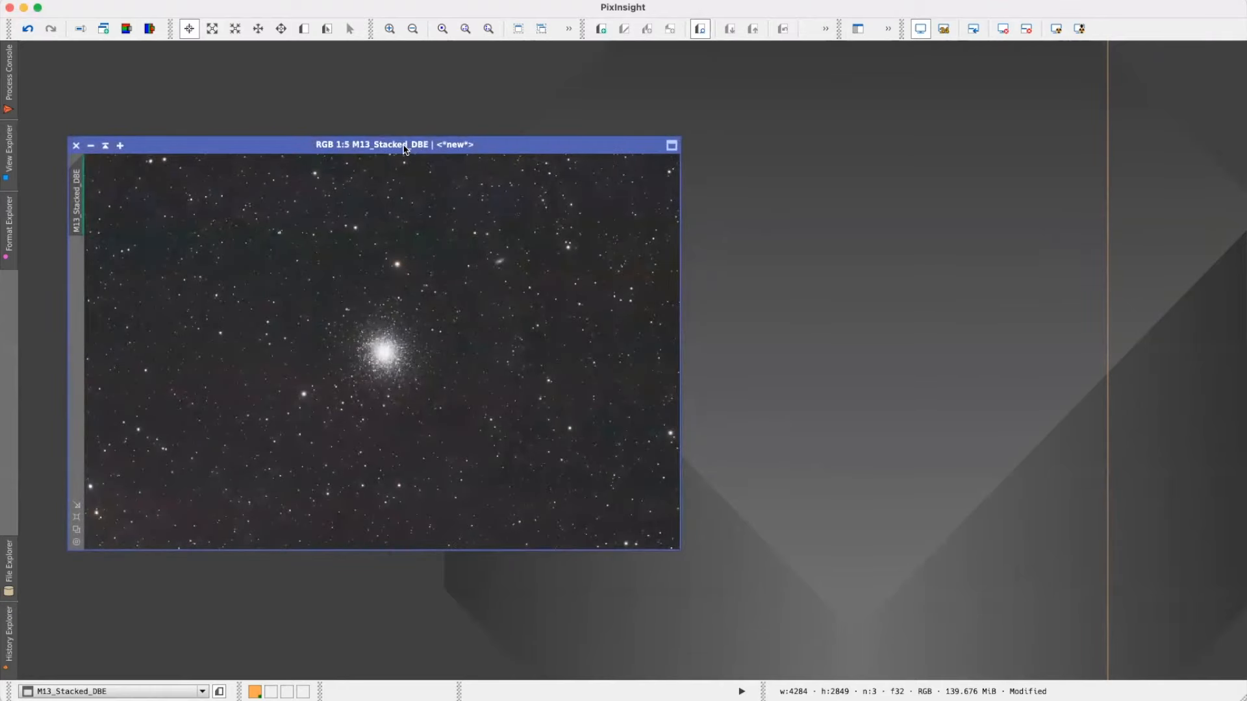
left_click_drag(403, 148, 401, 147)
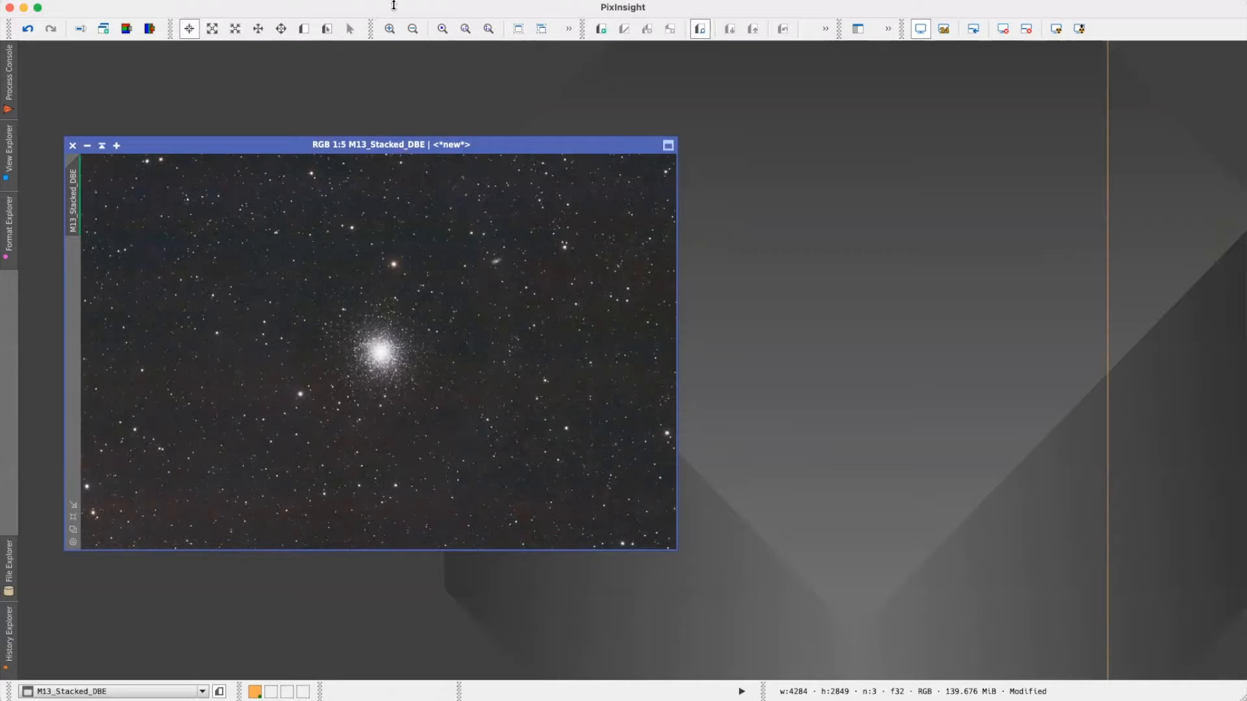
left_click(374, 0)
mouse_move(406, 74)
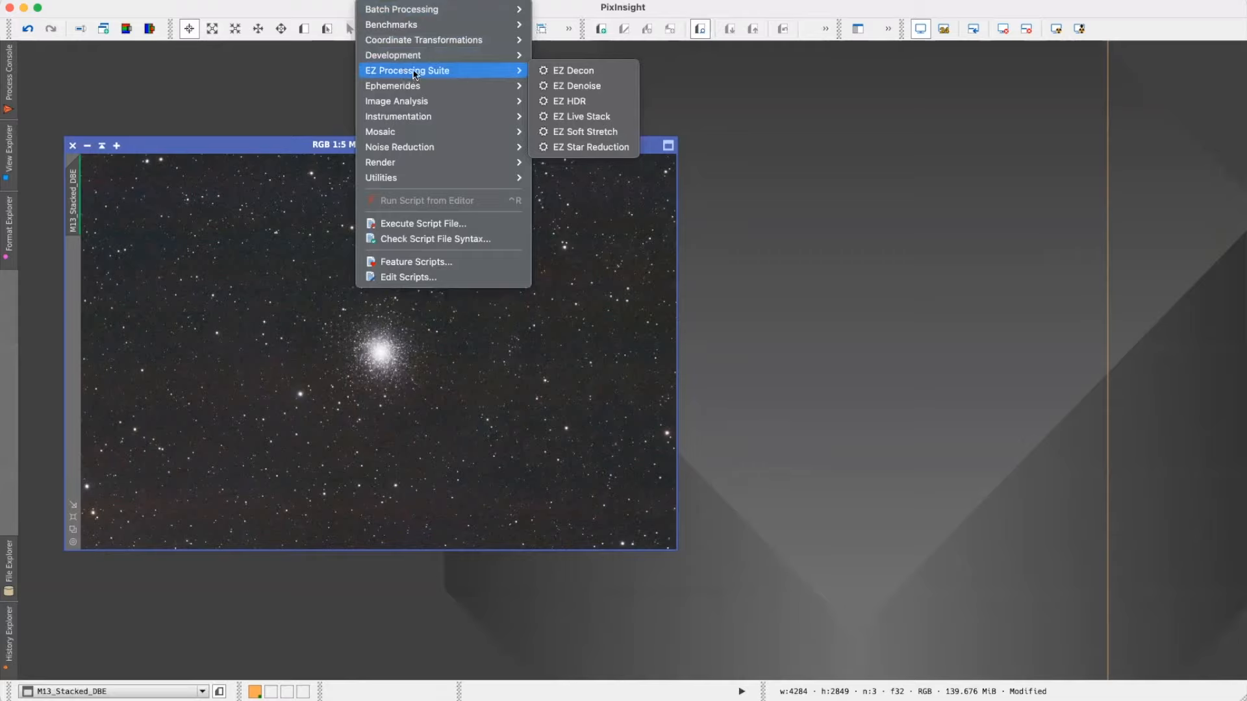
left_click(607, 90)
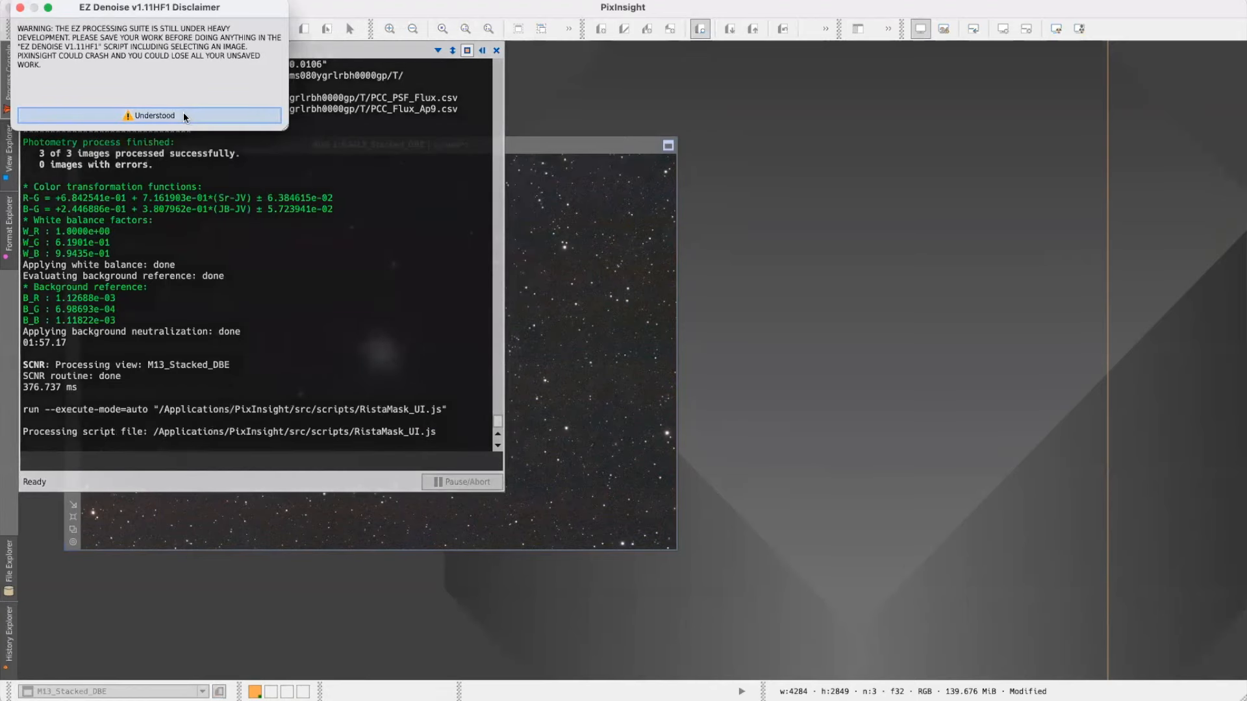
left_click(184, 111)
left_click_drag(616, 130, 853, 112)
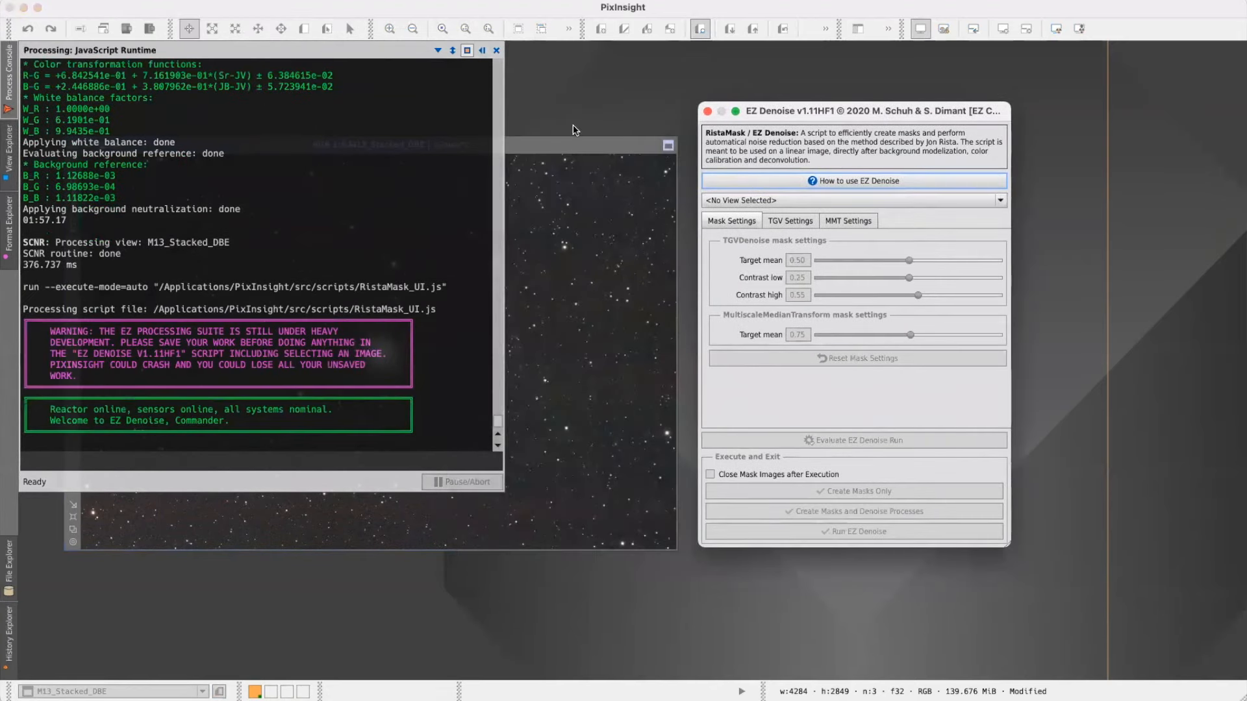
left_click_drag(768, 114, 757, 129)
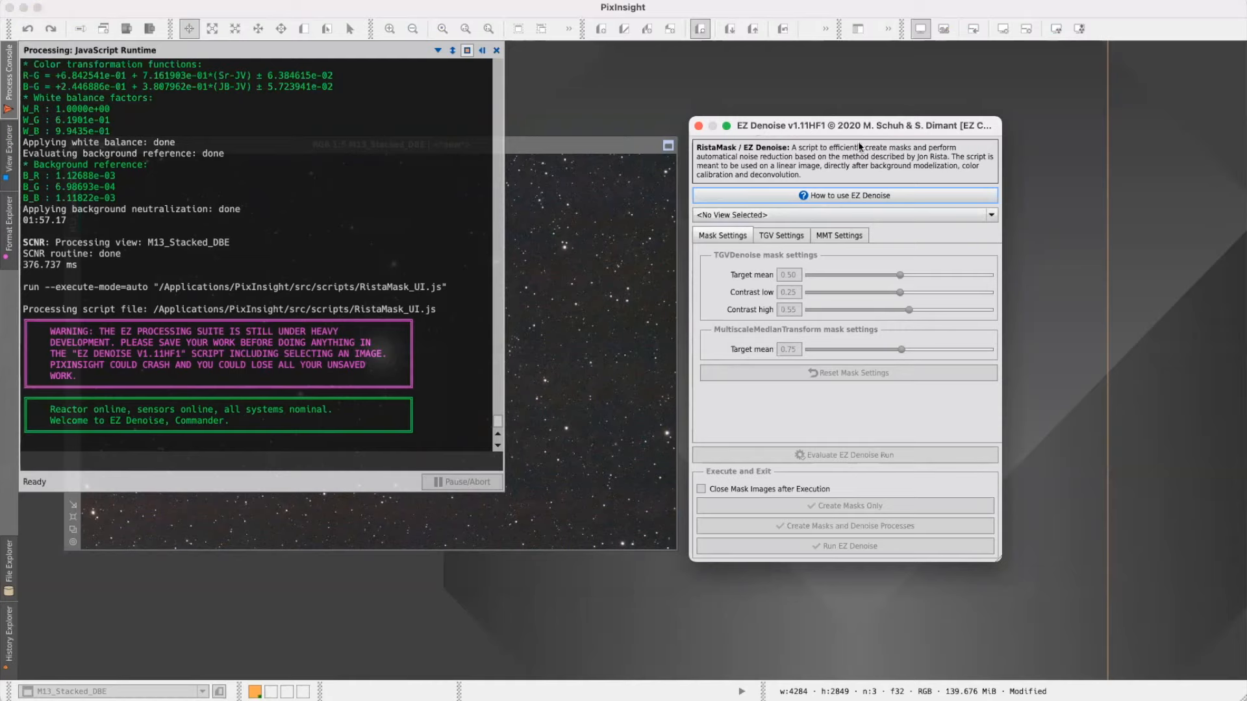
left_click_drag(906, 128, 808, 114)
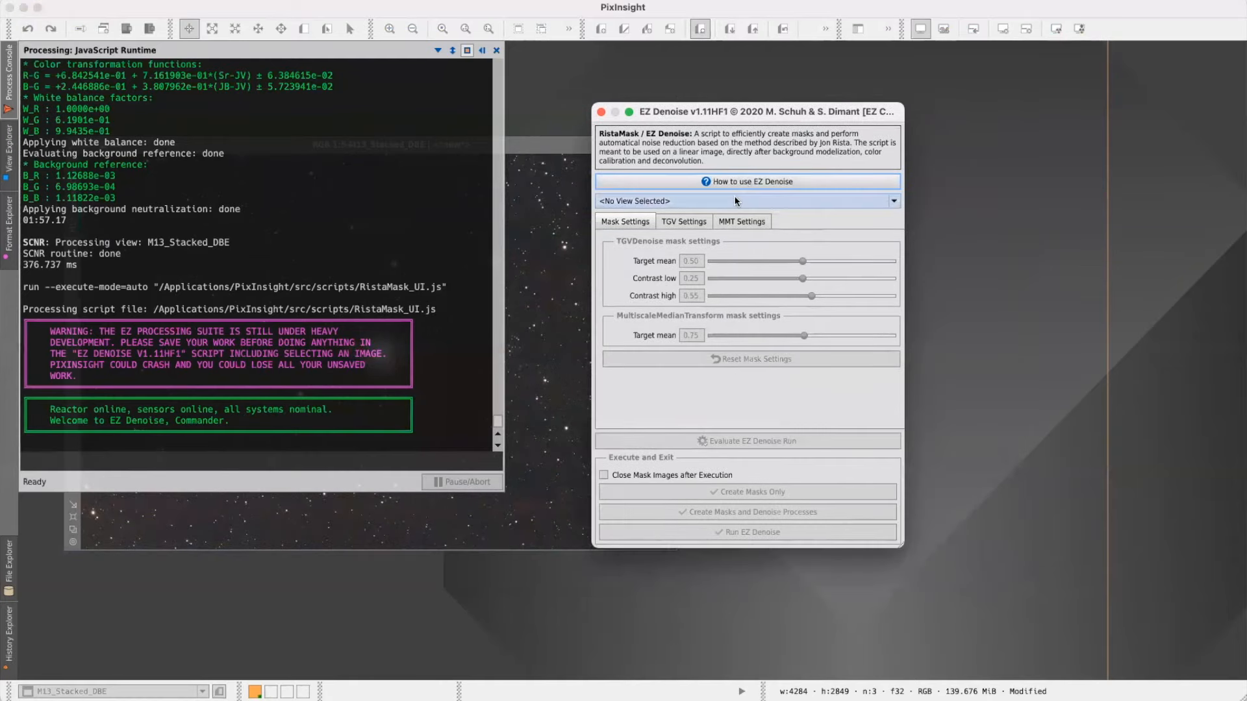
left_click(735, 201)
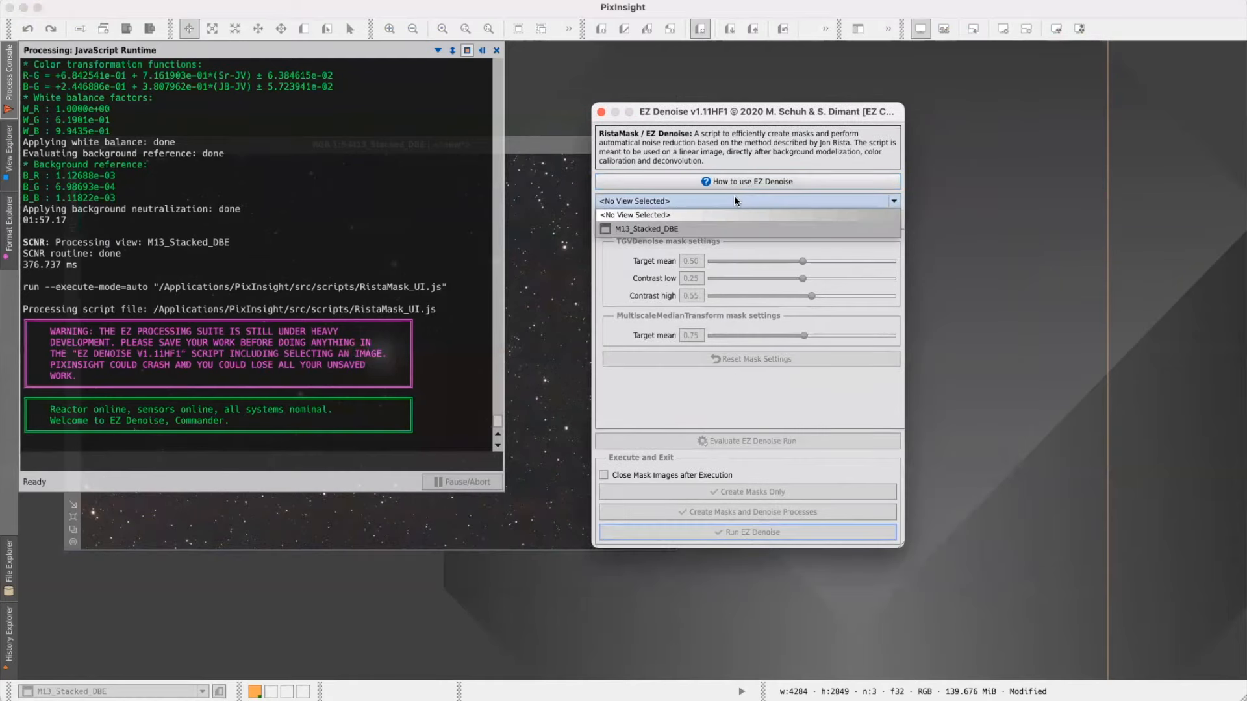
left_click(669, 230)
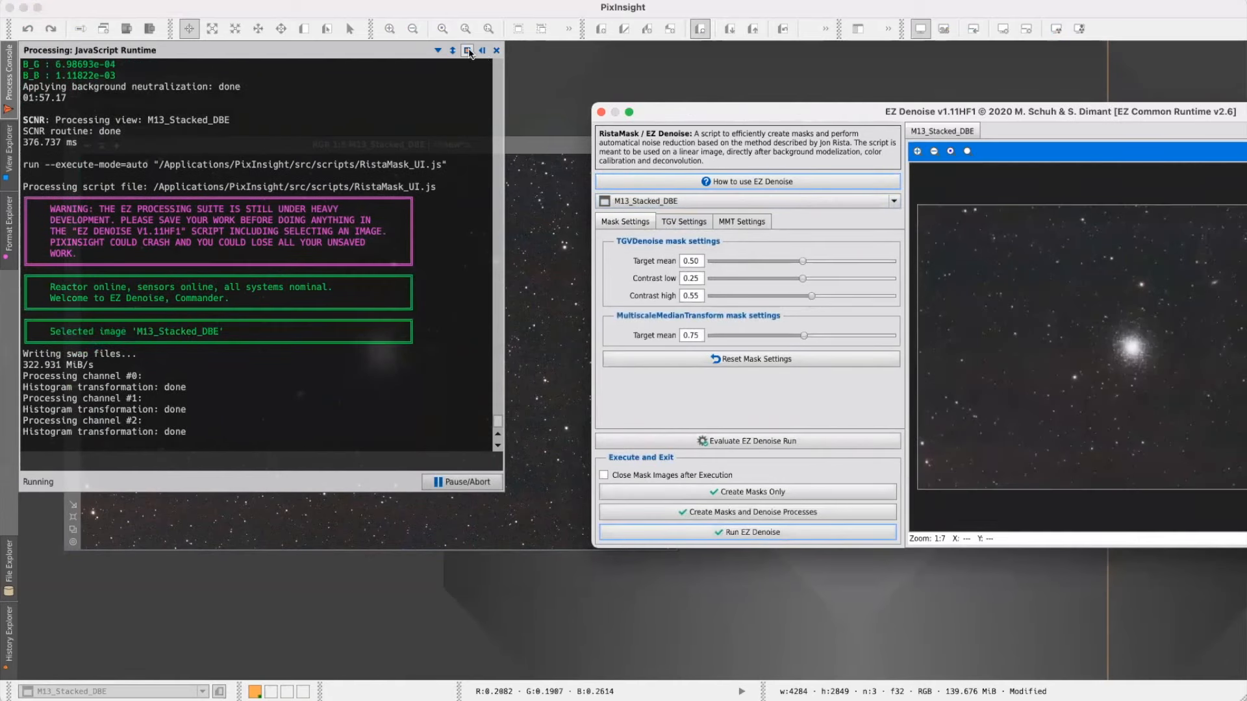
left_click(601, 112)
- Open the EZ Denoise script, enlarge its window, and select M13_Stacked_DBE as the image to denoise
right_click(479, 51)
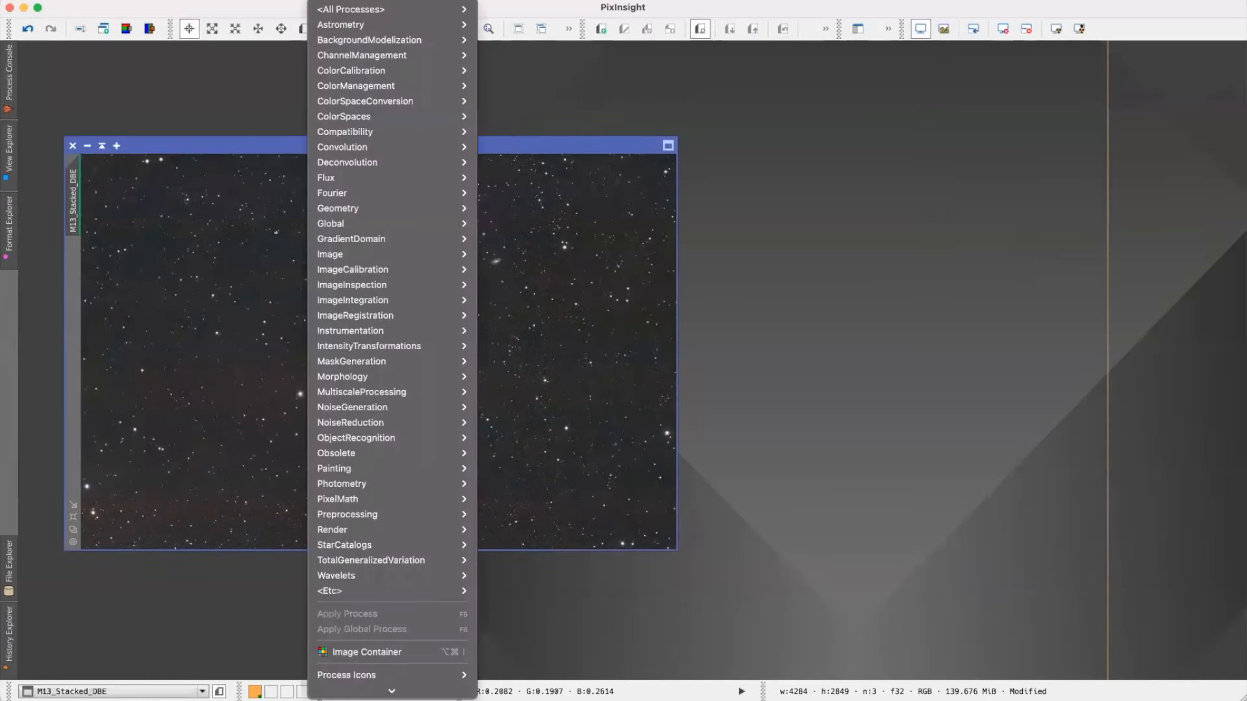
mouse_move(377, 1)
mouse_move(399, 70)
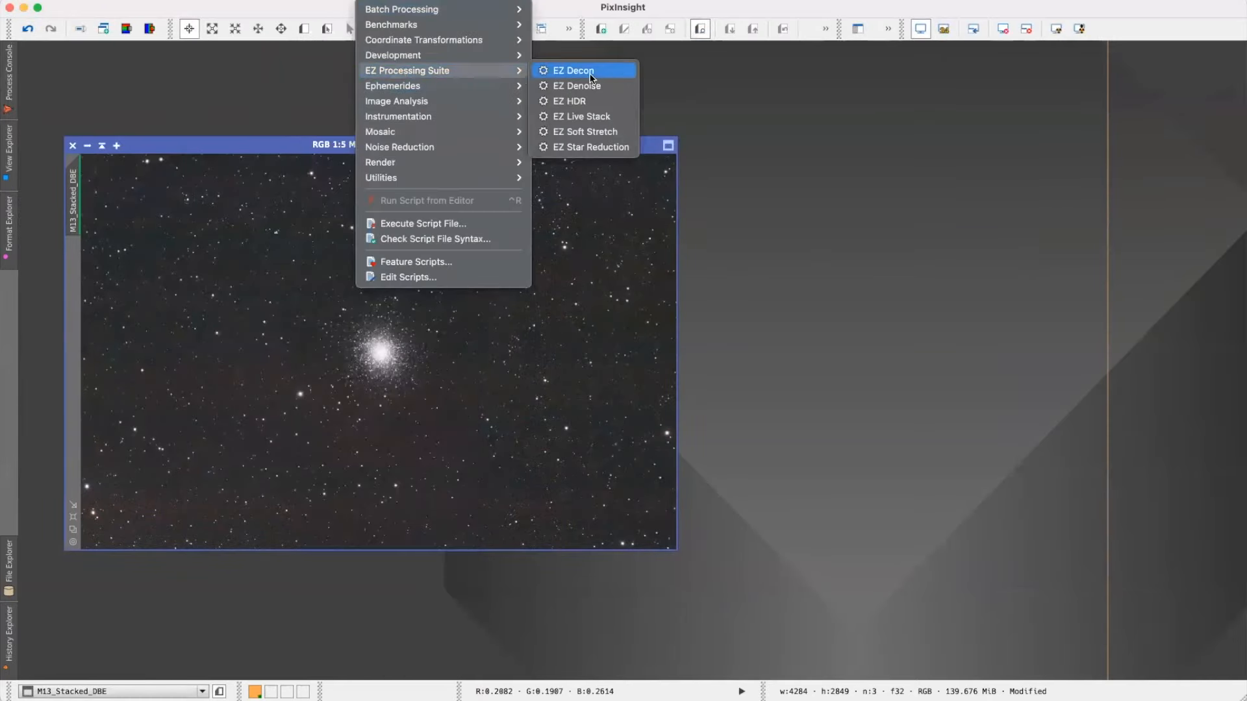
left_click(591, 85)
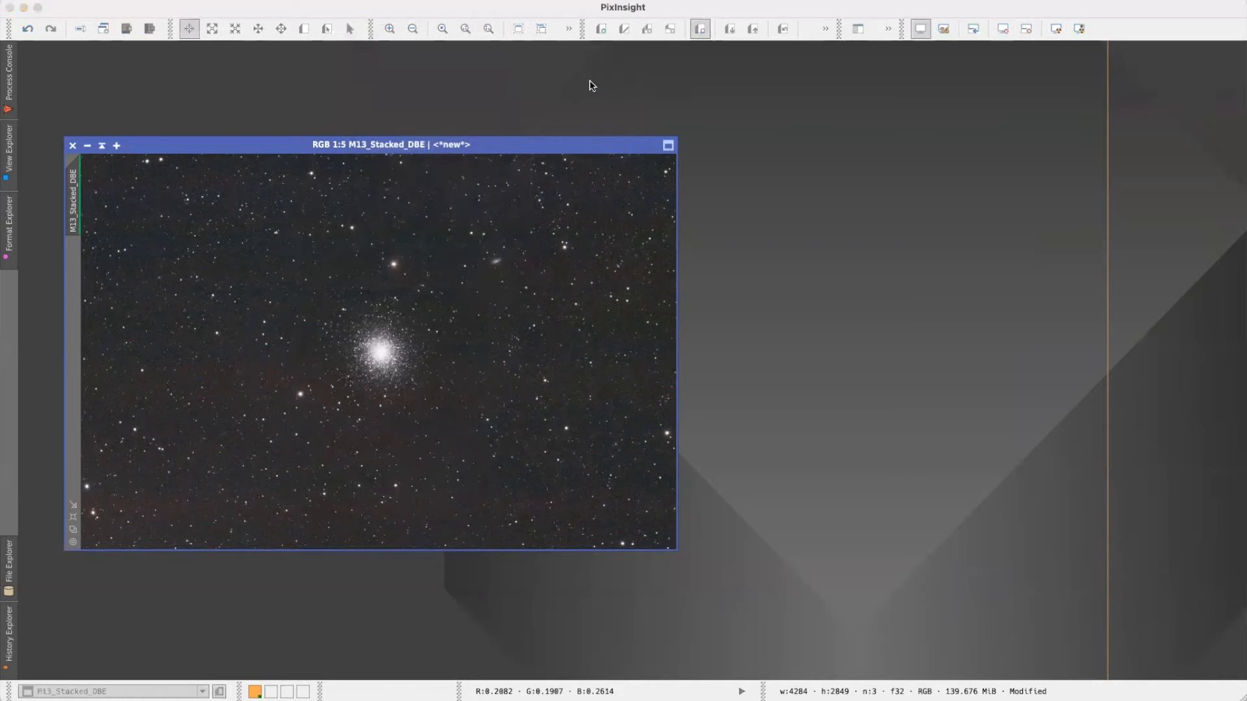
left_click(266, 115)
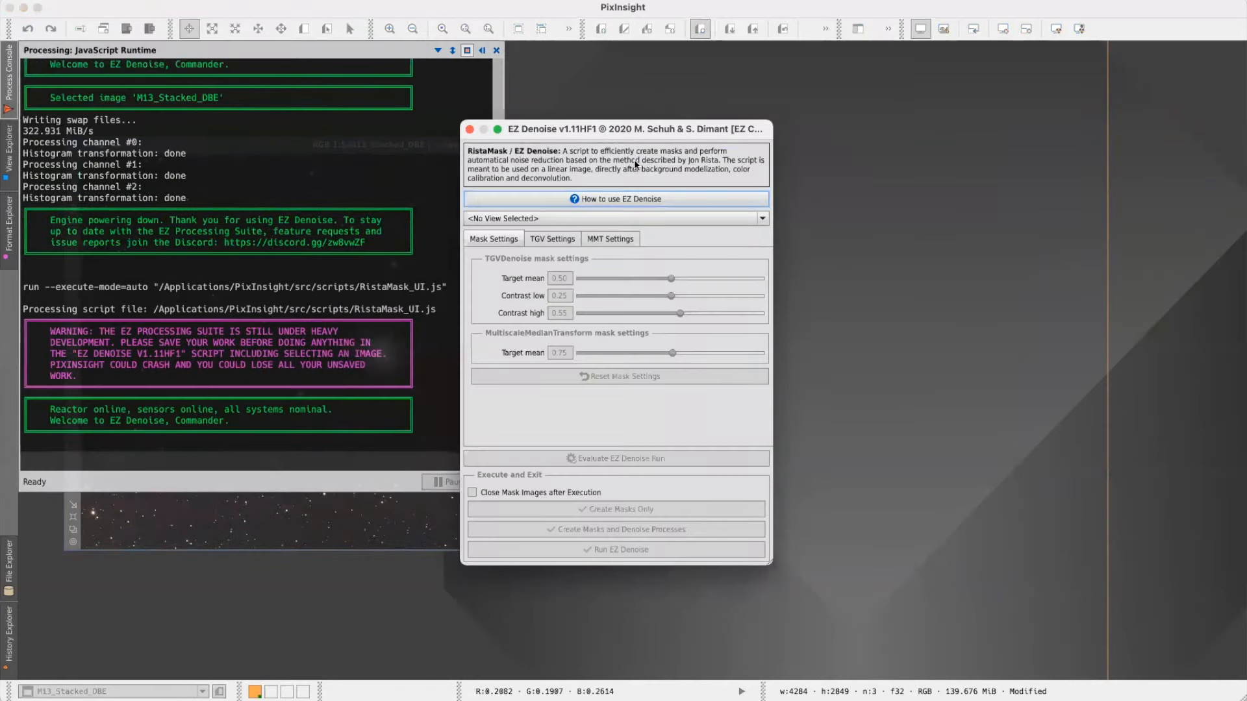
left_click_drag(636, 132, 431, 85)
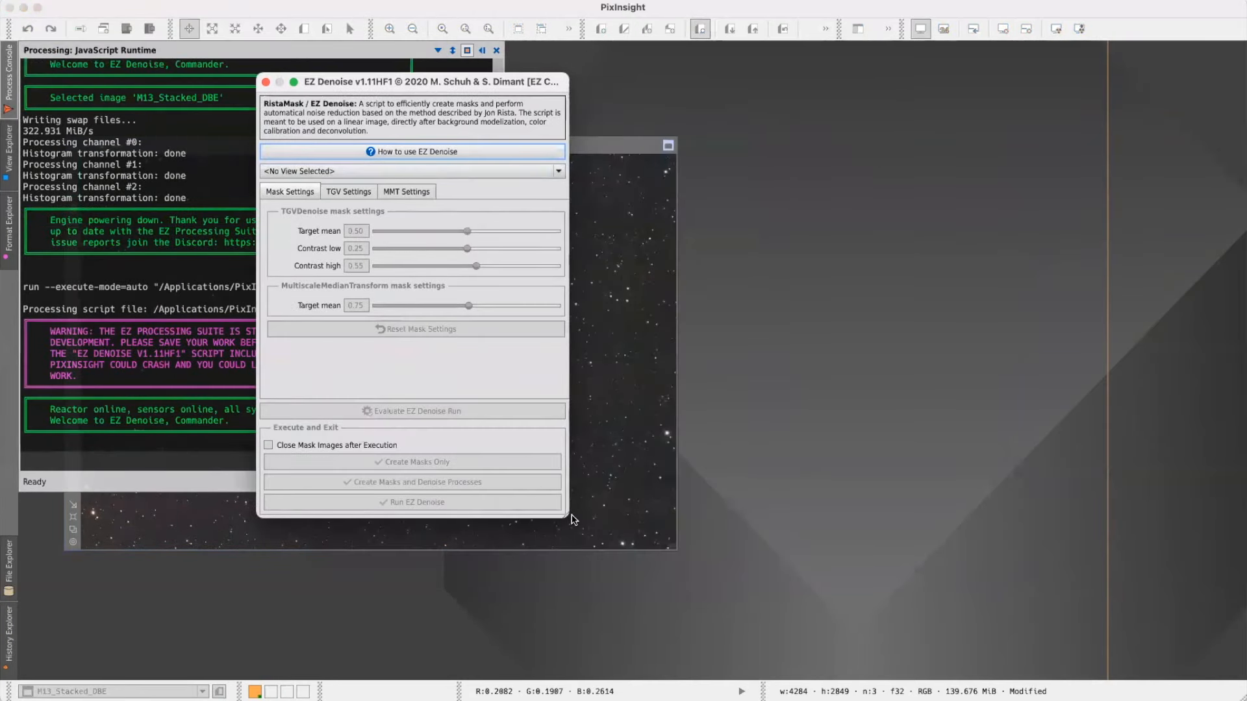
left_click_drag(570, 515, 847, 589)
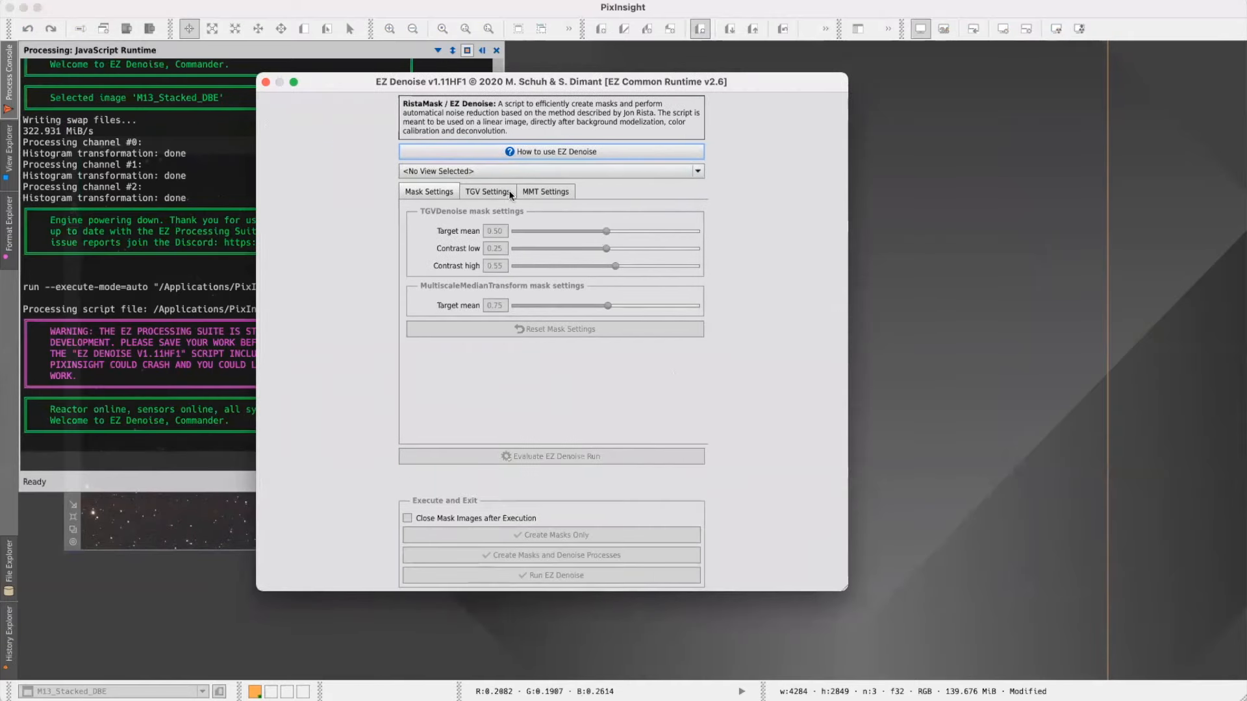
left_click(500, 169)
left_click(448, 199)
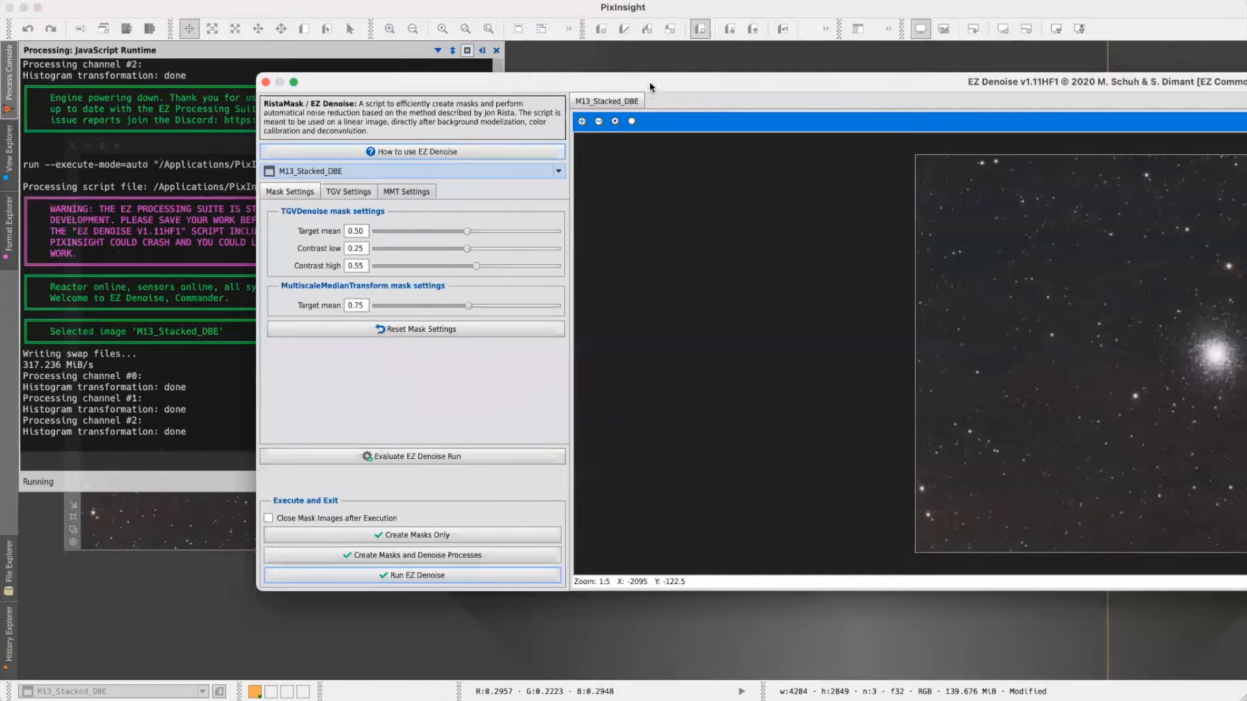
- Shrink and reposition the EZ Denoise window so its settings, image preview and side panel all fit on screen
left_click_drag(641, 82, 239, 108)
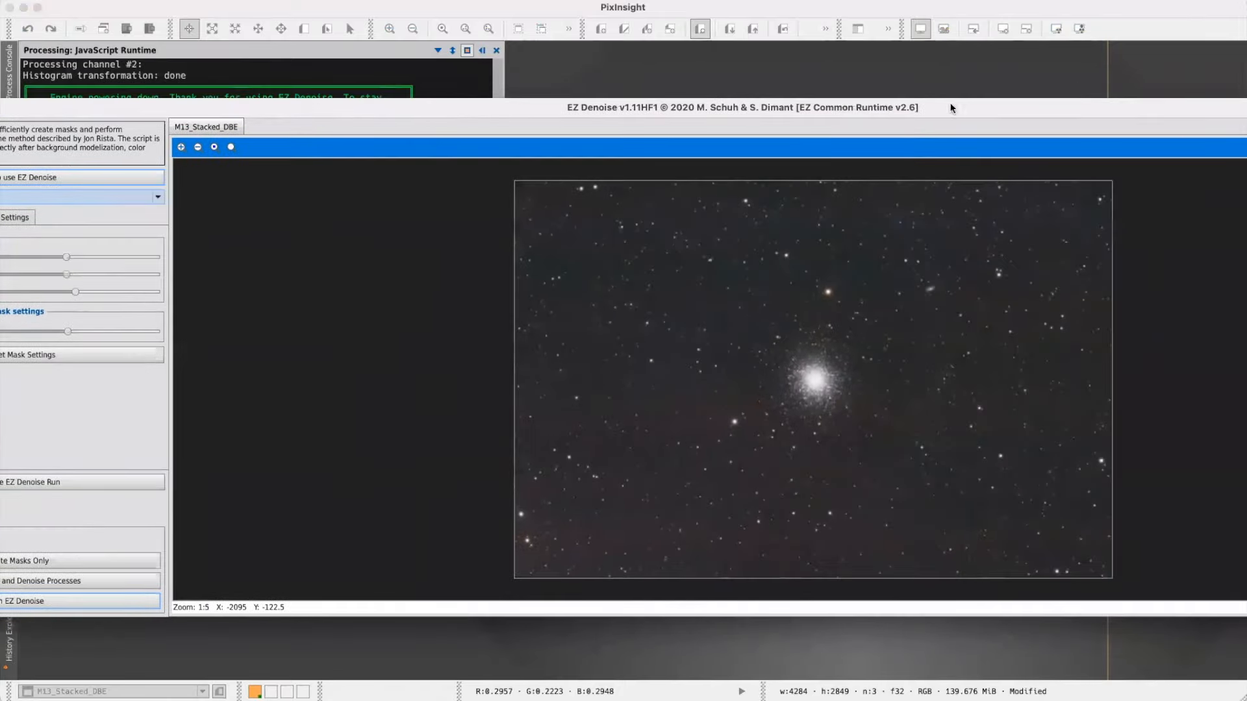
left_click_drag(804, 112, 165, 103)
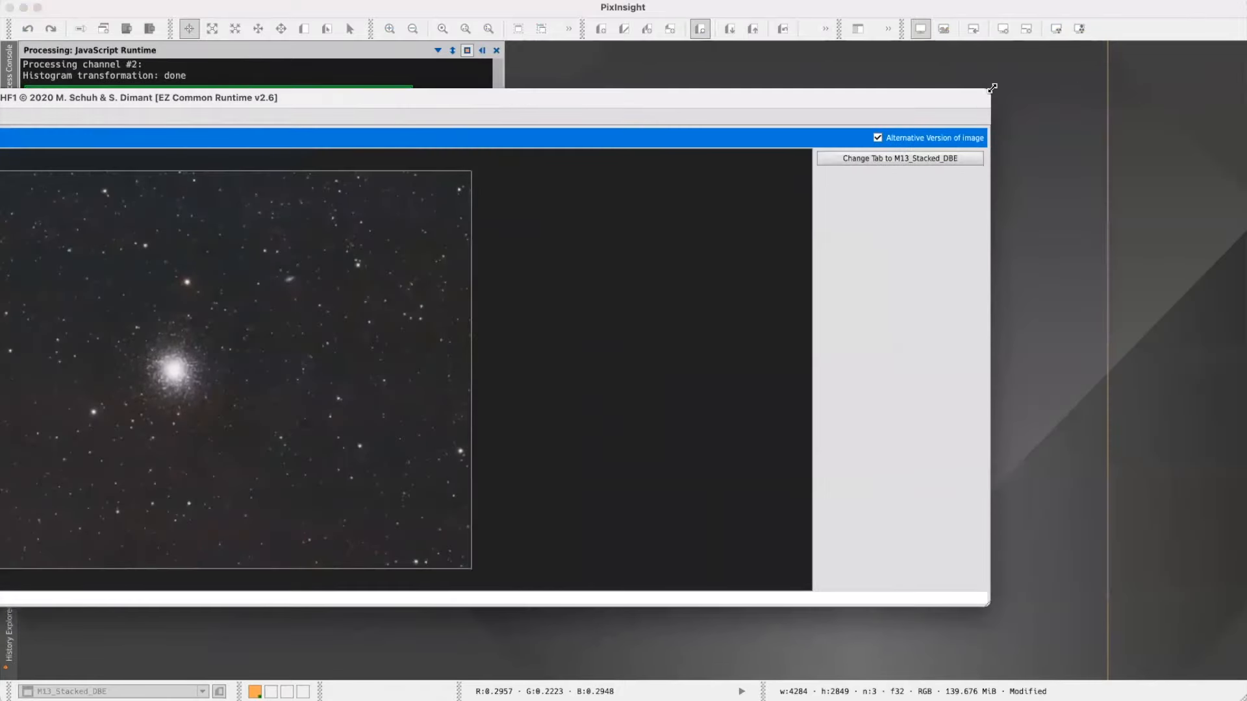
left_click_drag(989, 89, 901, 155)
left_click_drag(793, 148, 1089, 122)
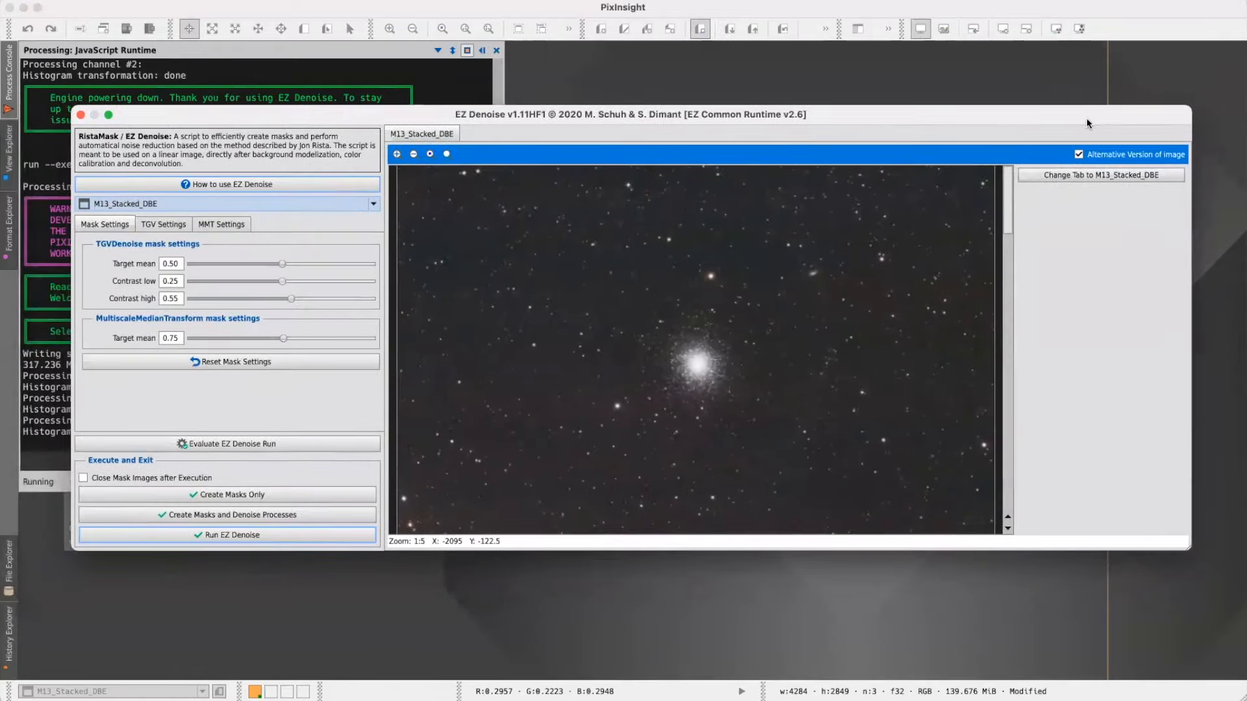
- Review the TGV and MMT settings of EZ Denoise, enlarging the window to show all TGV settings in full
left_click(164, 225)
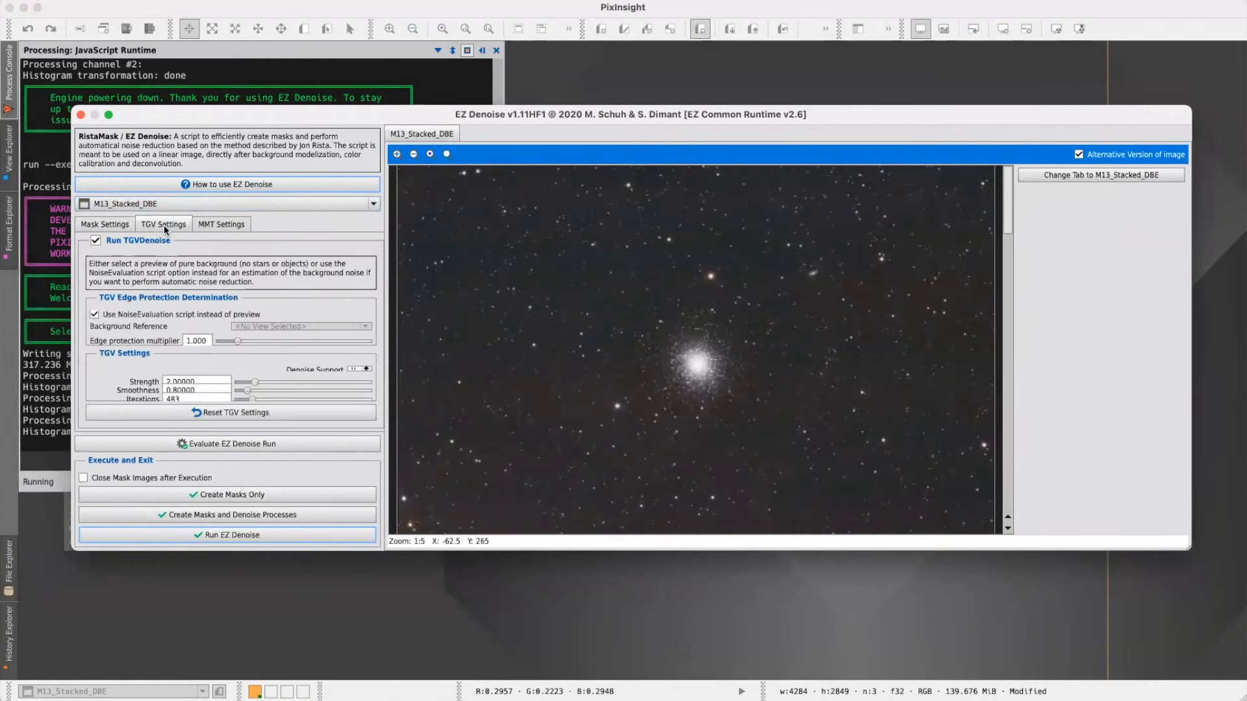
left_click(215, 225)
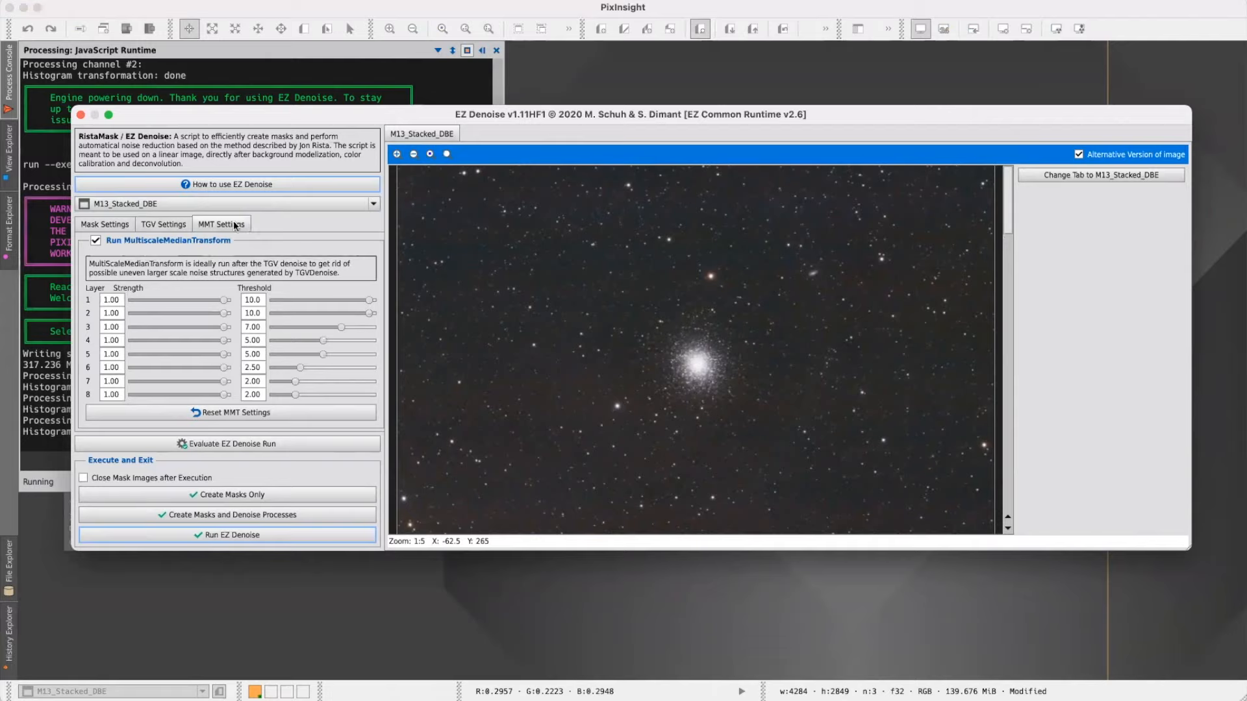
left_click(173, 224)
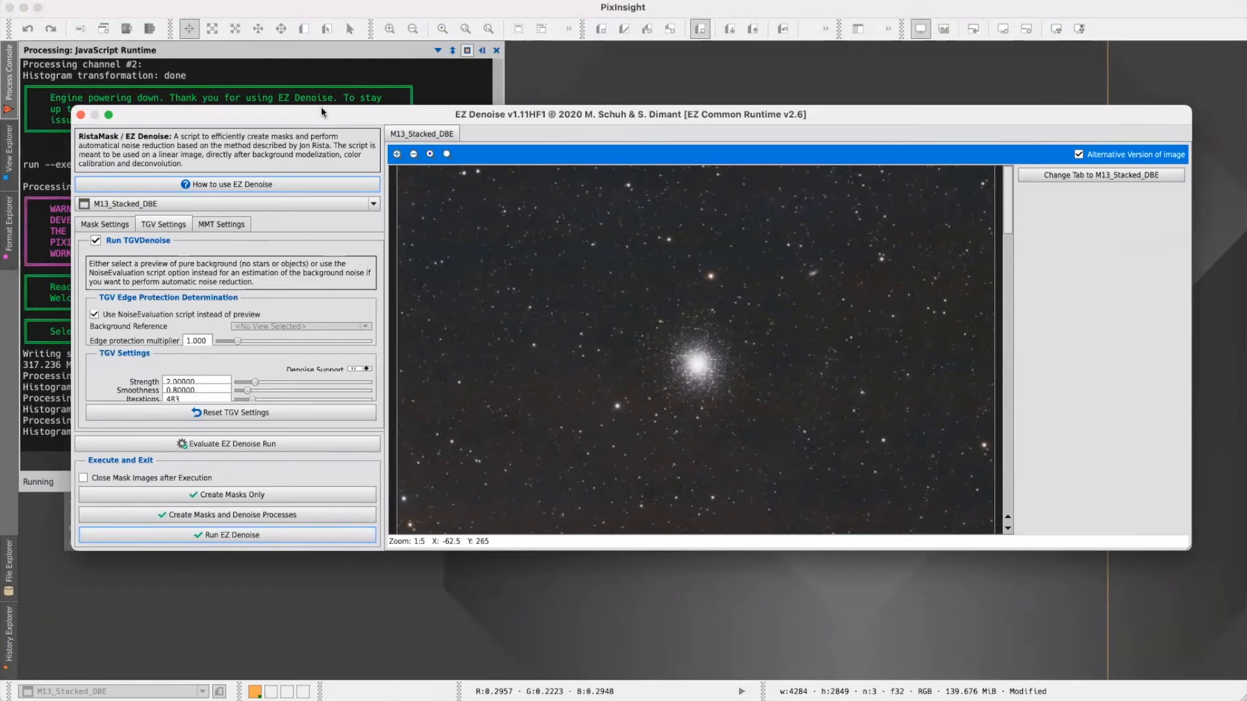
left_click_drag(321, 115, 300, 104)
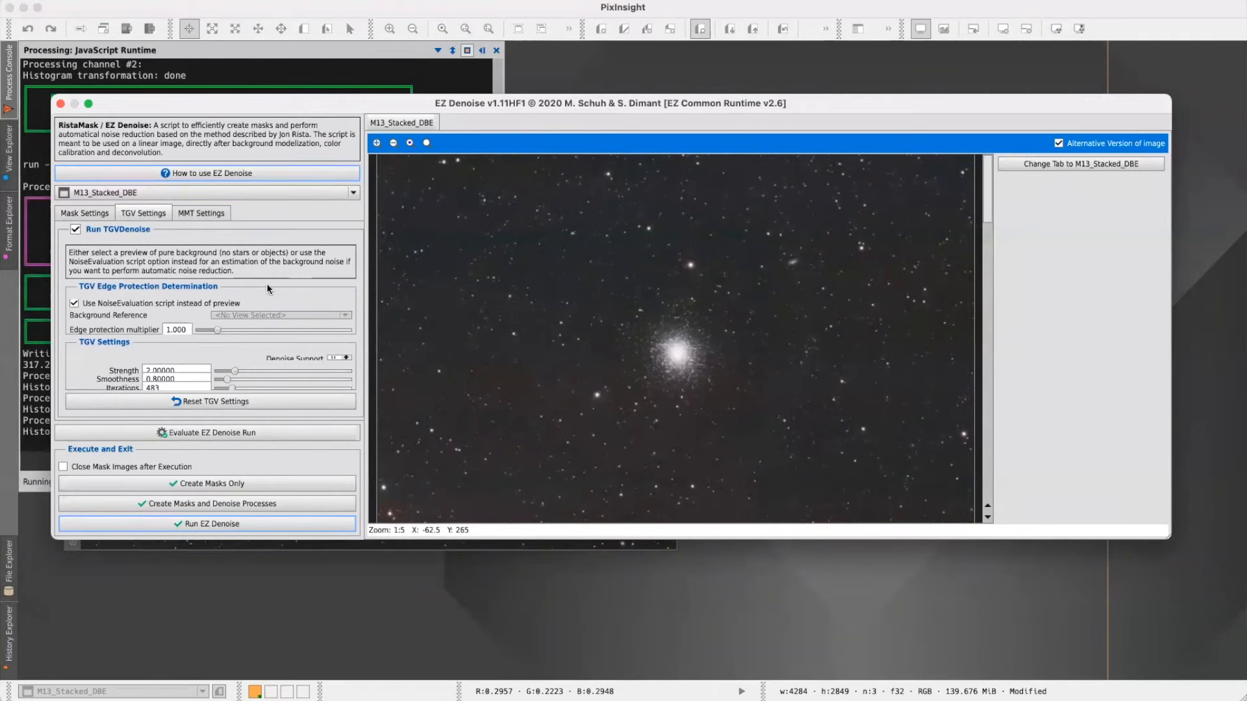
left_click_drag(1169, 538, 1208, 635)
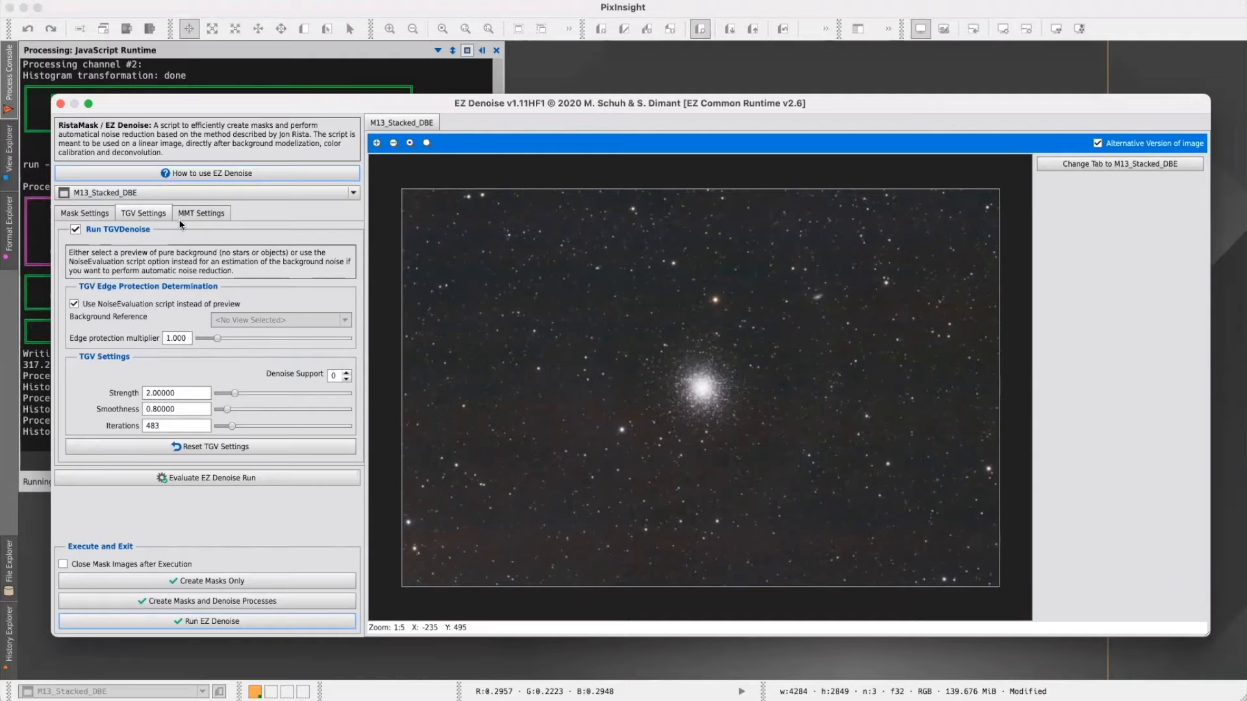
- Evaluate an EZ Denoise run on M13_Stacked_DBE with the mask settings reset and the TGV iterations set to 200
left_click(93, 217)
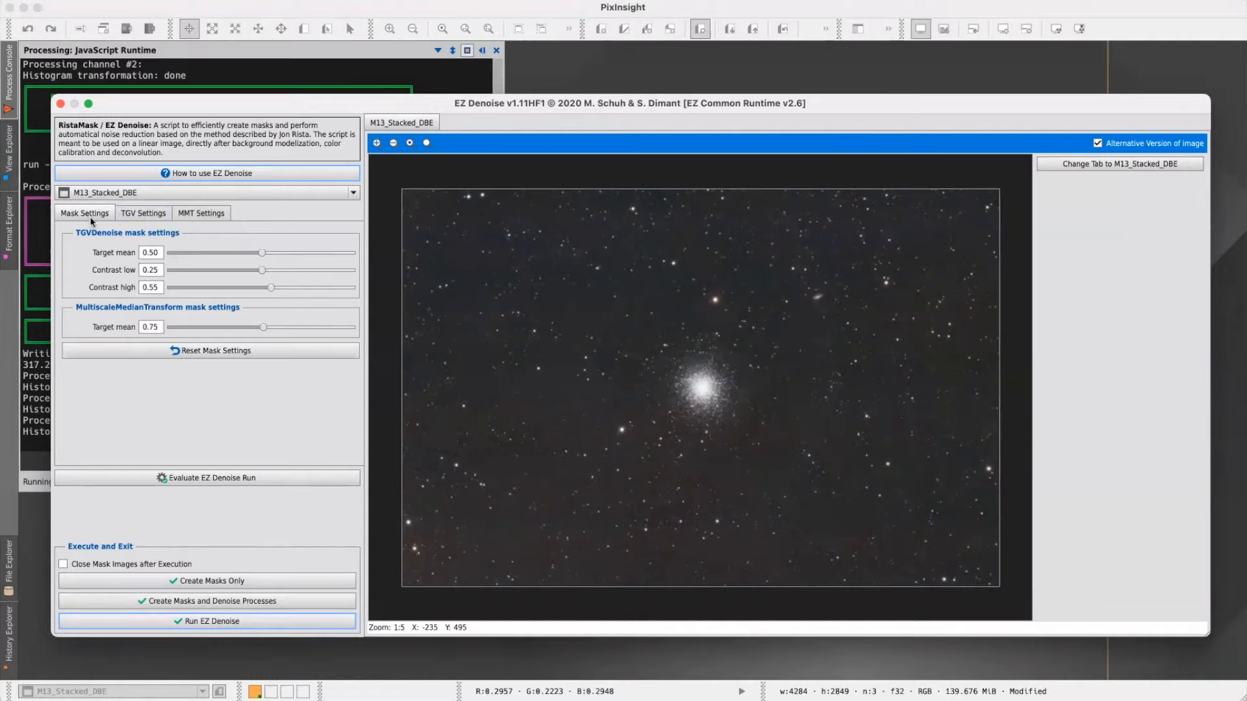
left_click(189, 354)
left_click(143, 211)
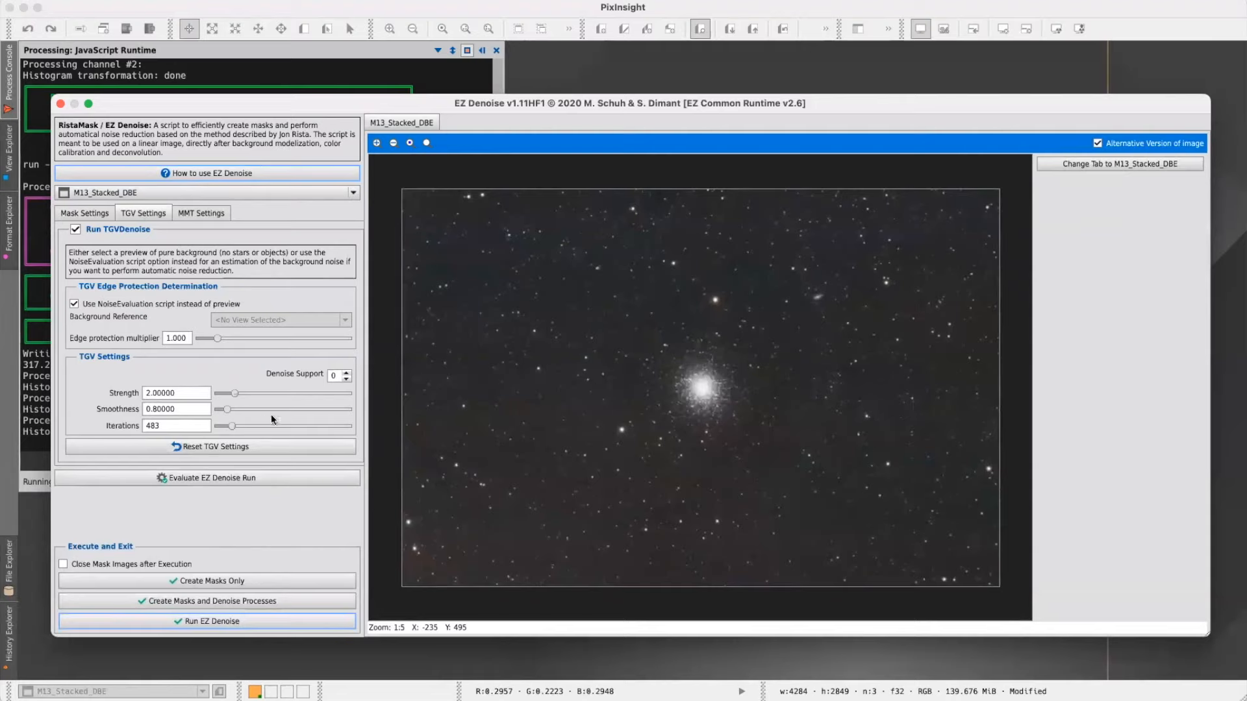
left_click_drag(231, 429, 223, 429)
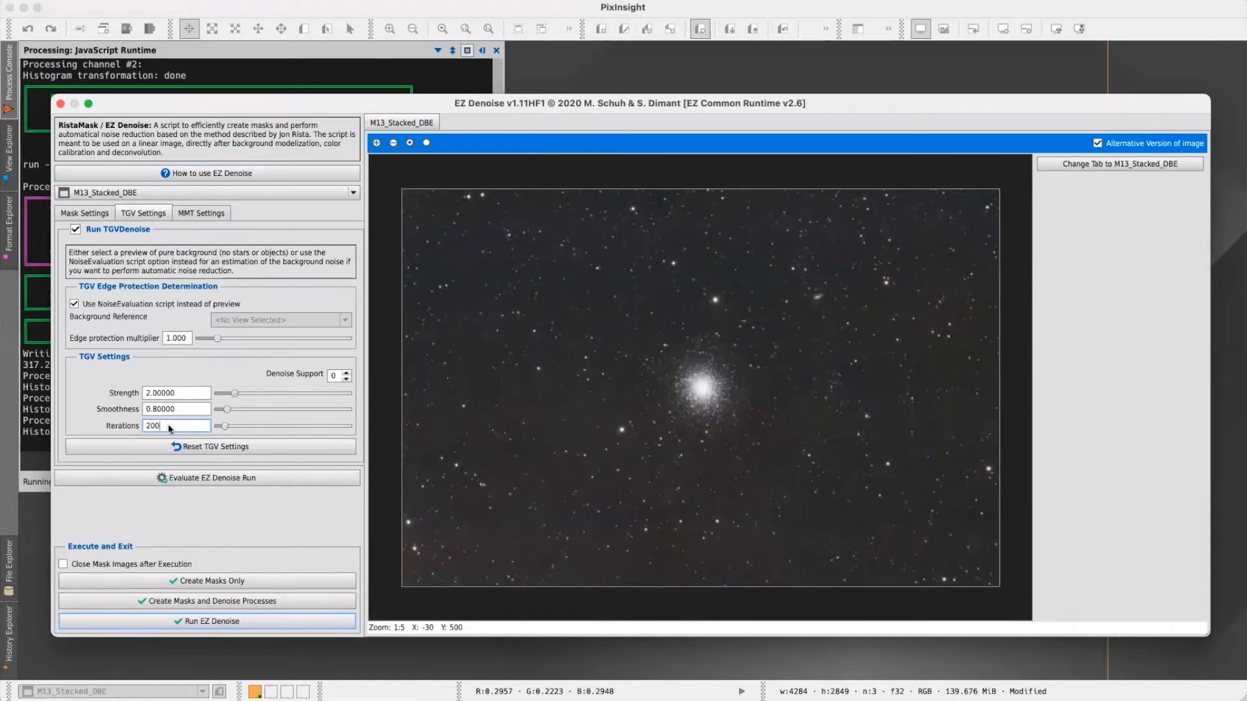
left_click(192, 480)
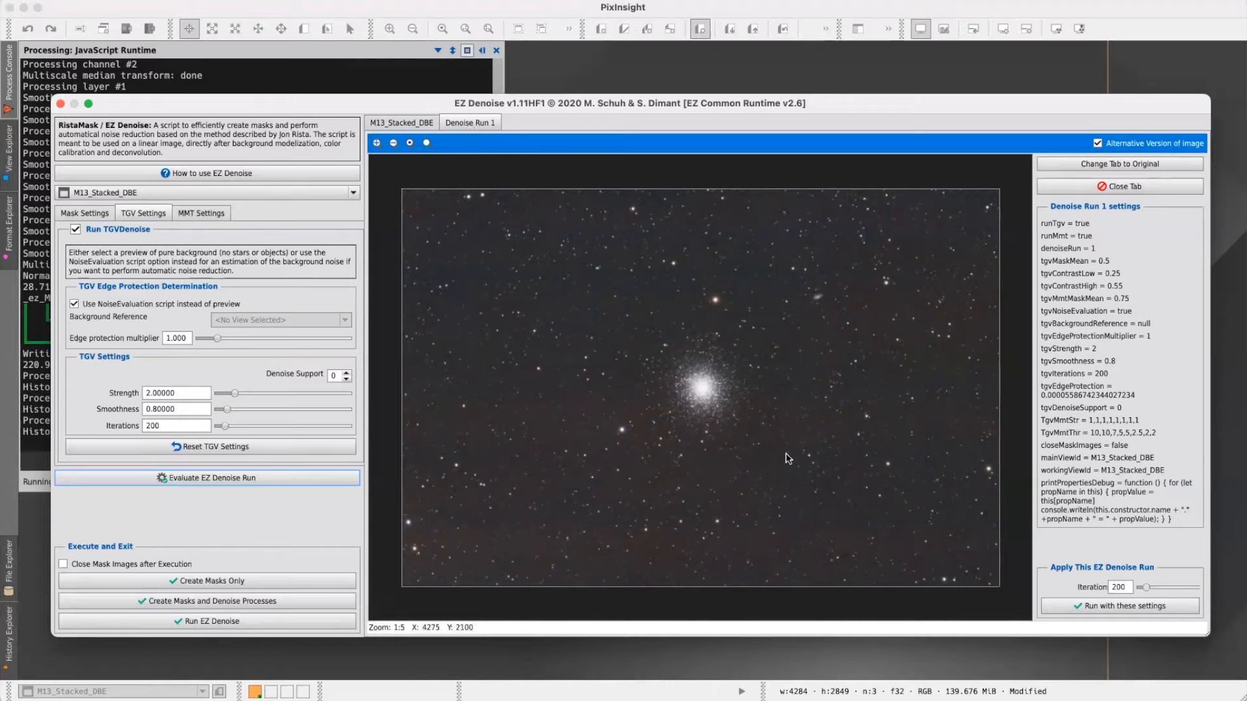
- Inspect the background and stars of Denoise Run 1 at 4:1 and compare them with the original M13_Stacked_DBE
scroll(638, 374, "up", 6)
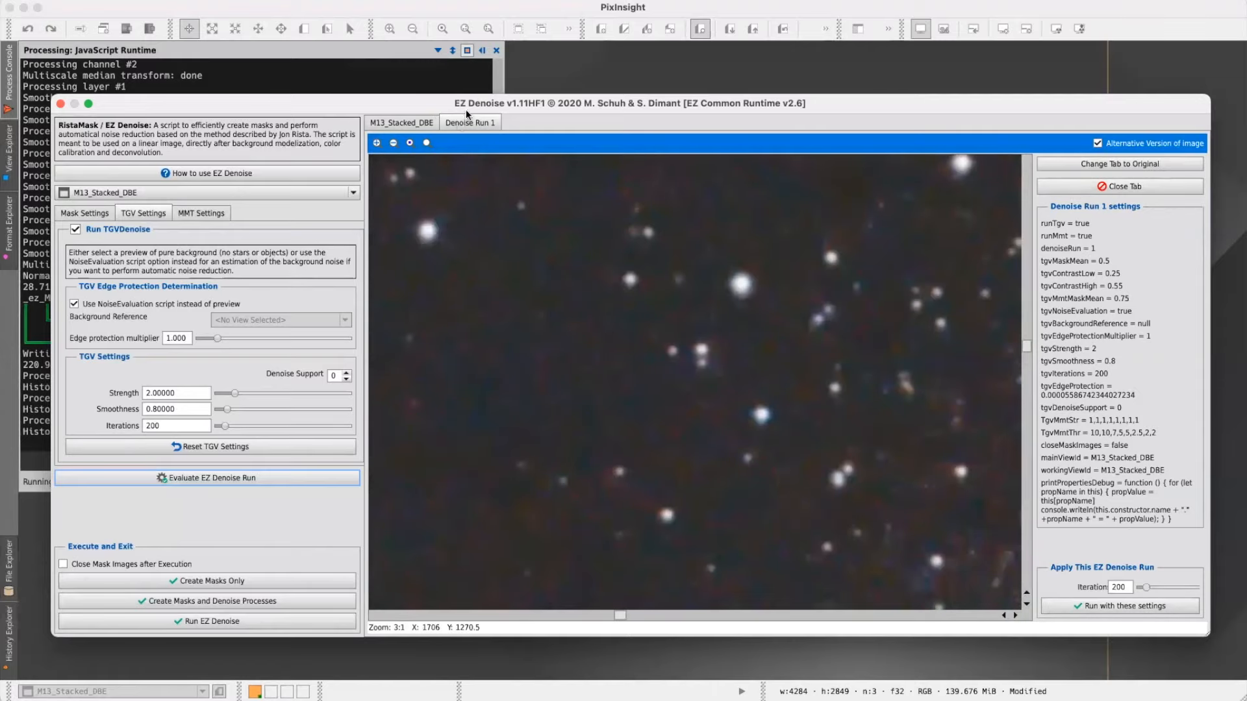
scroll(465, 120, "up", 2)
scroll(465, 119, "down", 1)
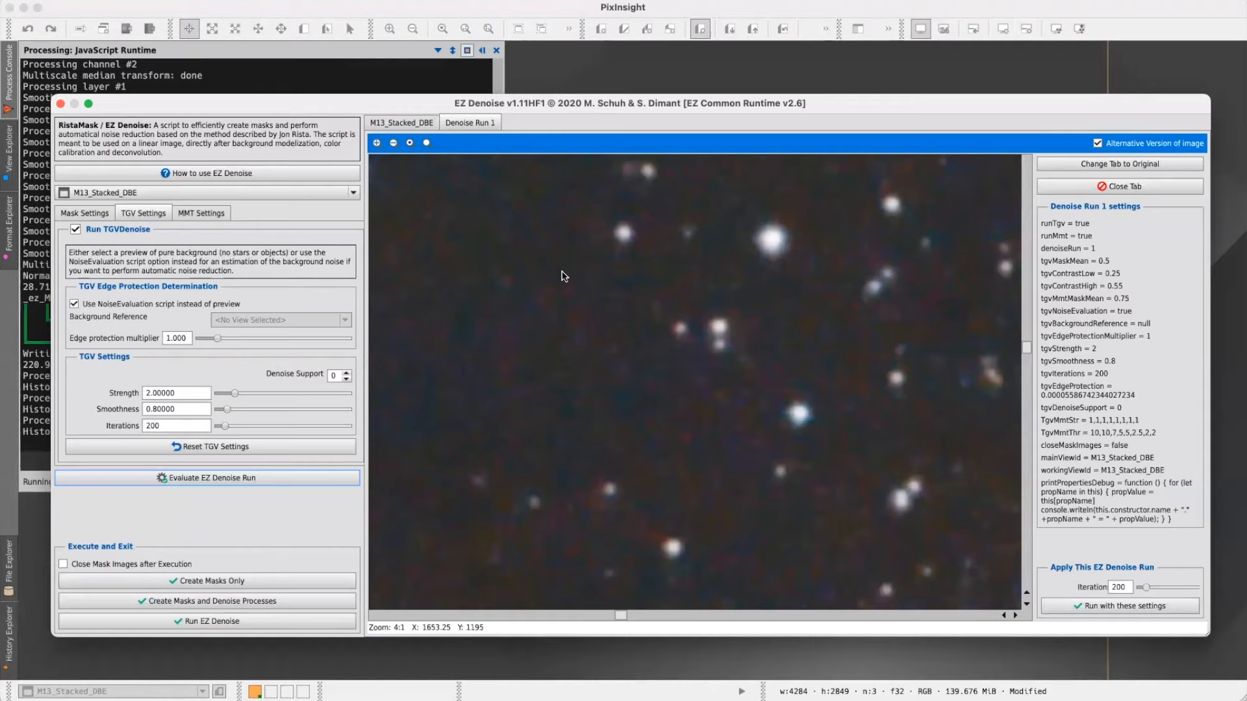
left_click(393, 127)
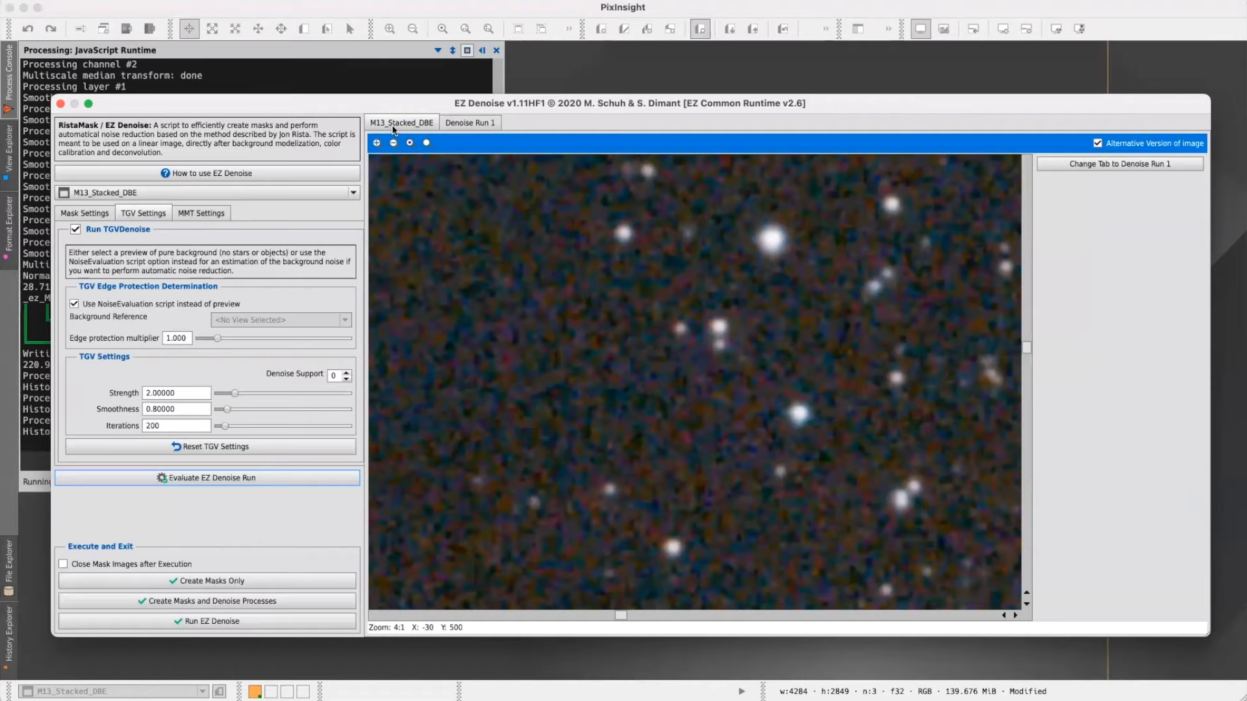
left_click(459, 124)
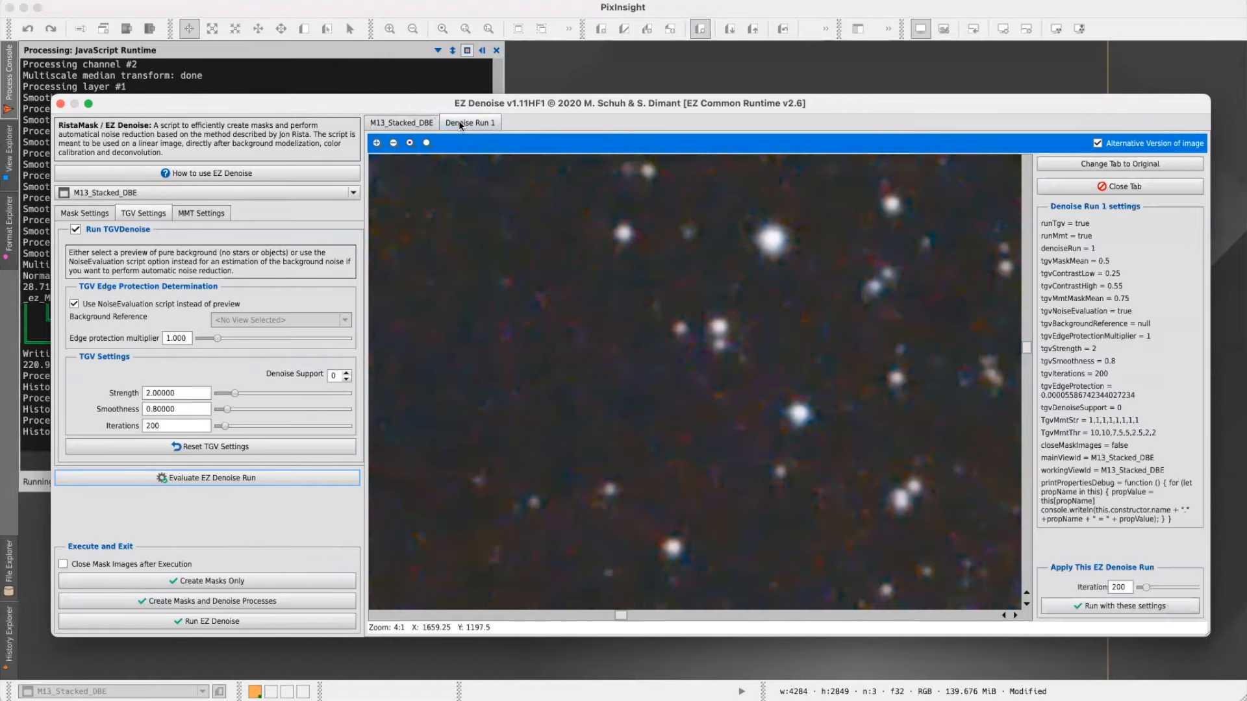
- Compare the background noise and stars of Denoise Run 1 with the original M13_Stacked_DBE, magnifying the preview up to 7:1
left_click(408, 124)
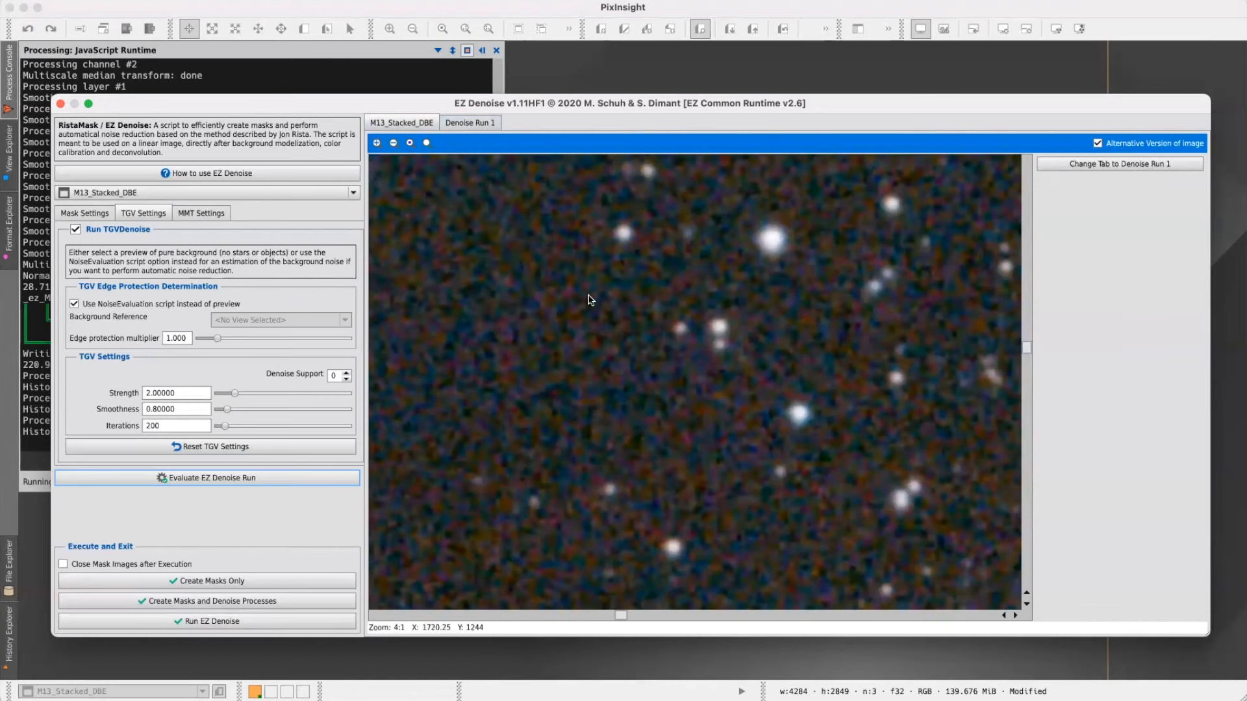
left_click(469, 122)
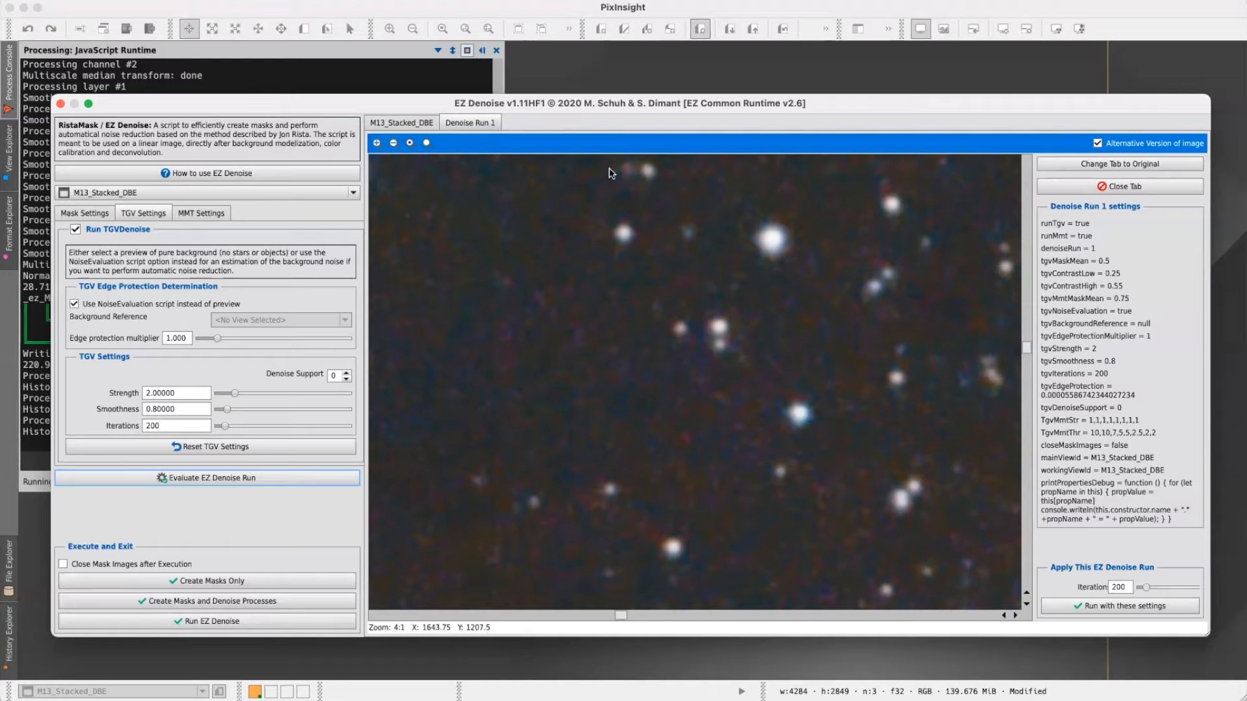
scroll(604, 345, "up", 1)
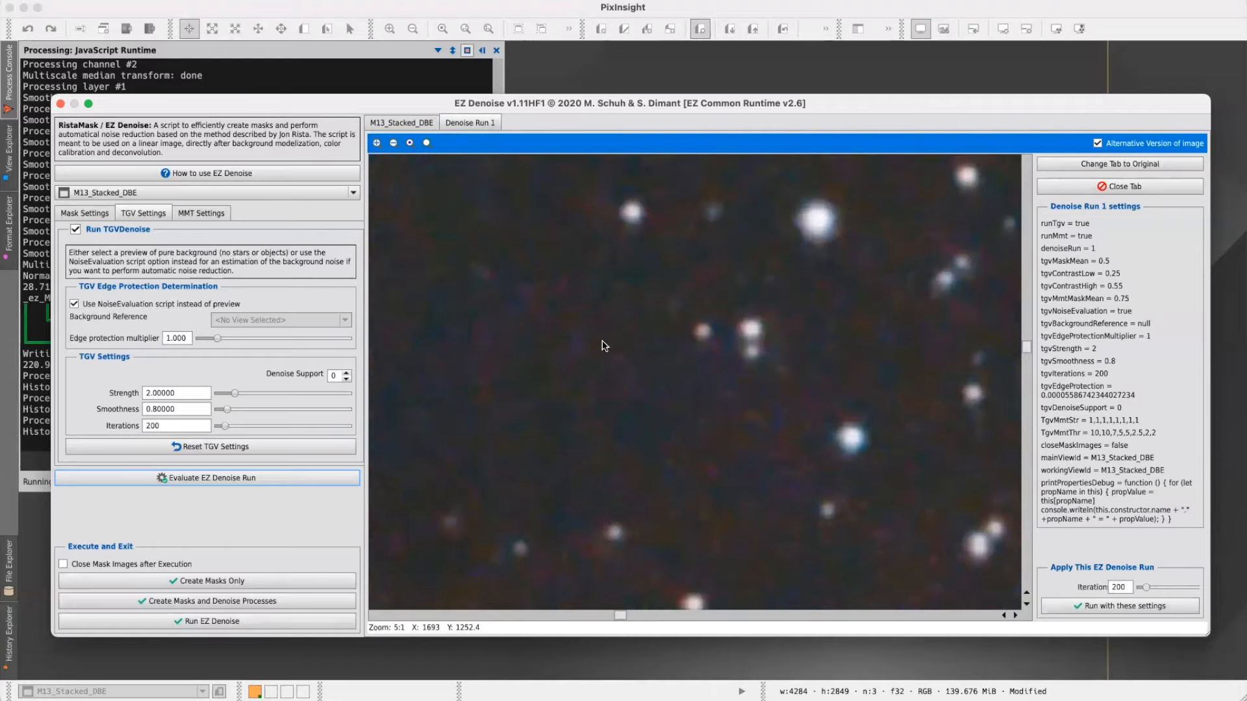
scroll(634, 351, "up", 1)
scroll(642, 353, "down", 1)
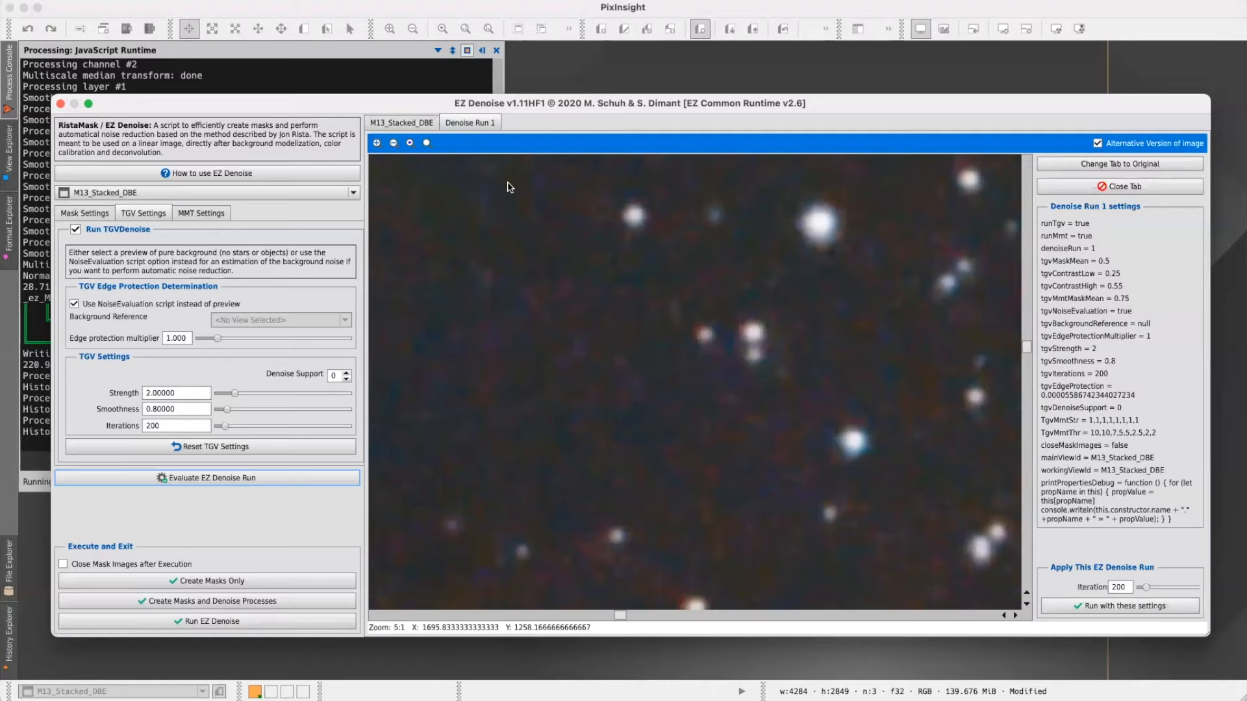
left_click(394, 143)
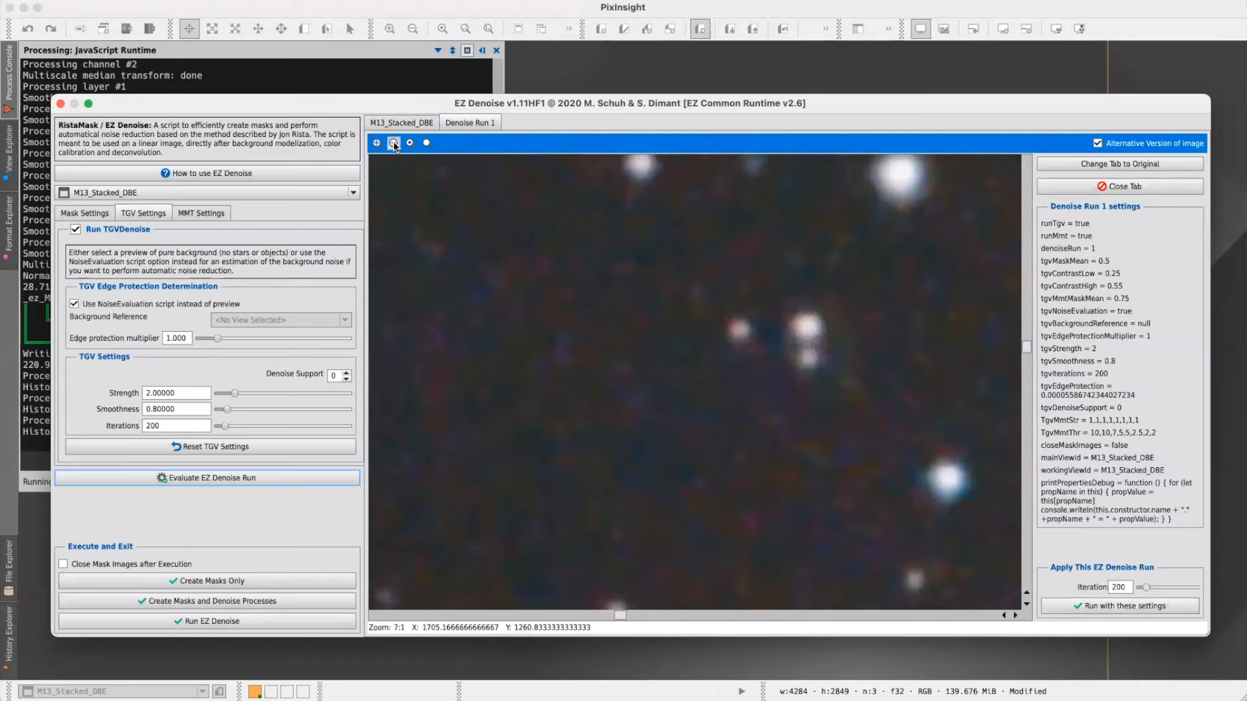
- Compare the outer edge of the globular cluster at 5:1 between the original M13_Stacked_DBE and Denoise Run 1
left_click(407, 121)
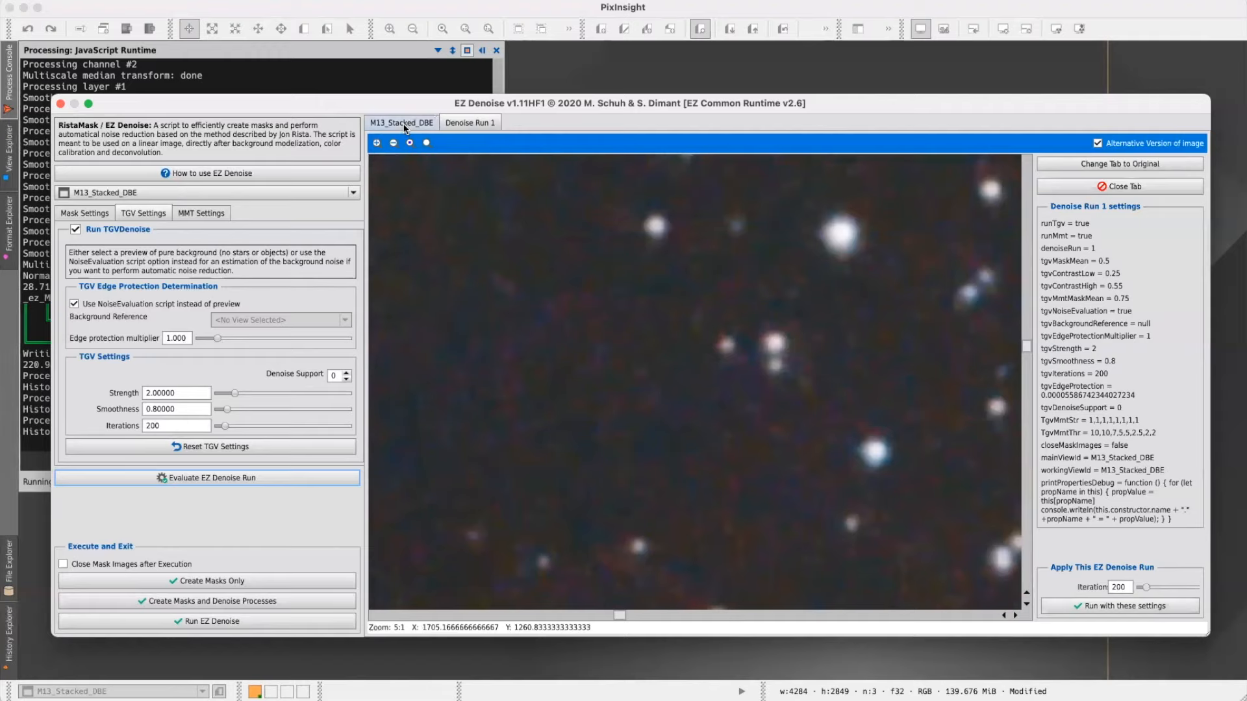
left_click_drag(621, 614, 691, 617)
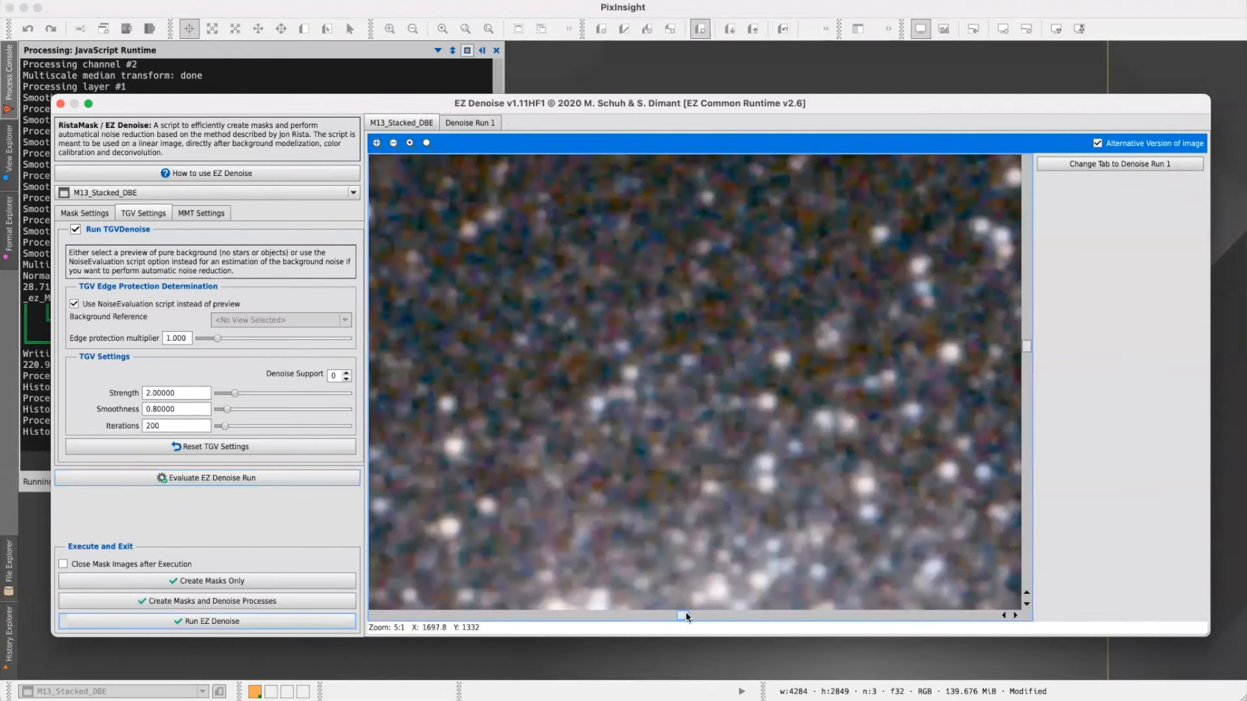
left_click(475, 123)
left_click(424, 121)
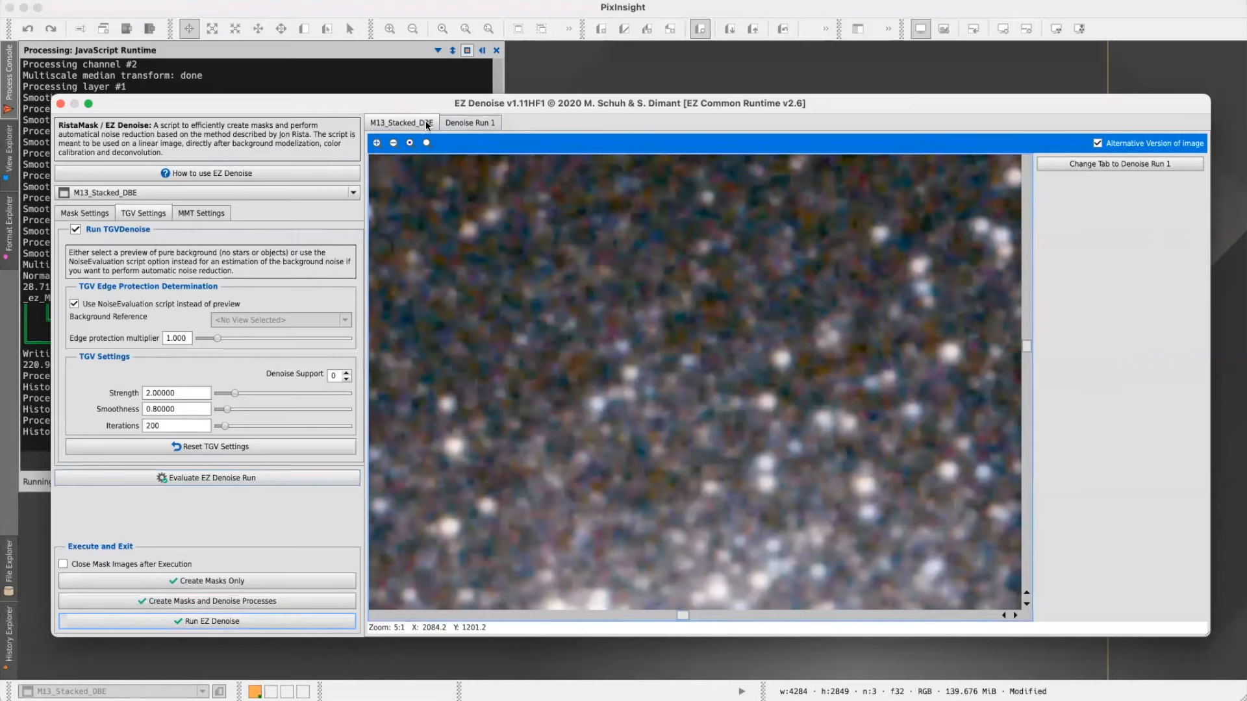
left_click(469, 122)
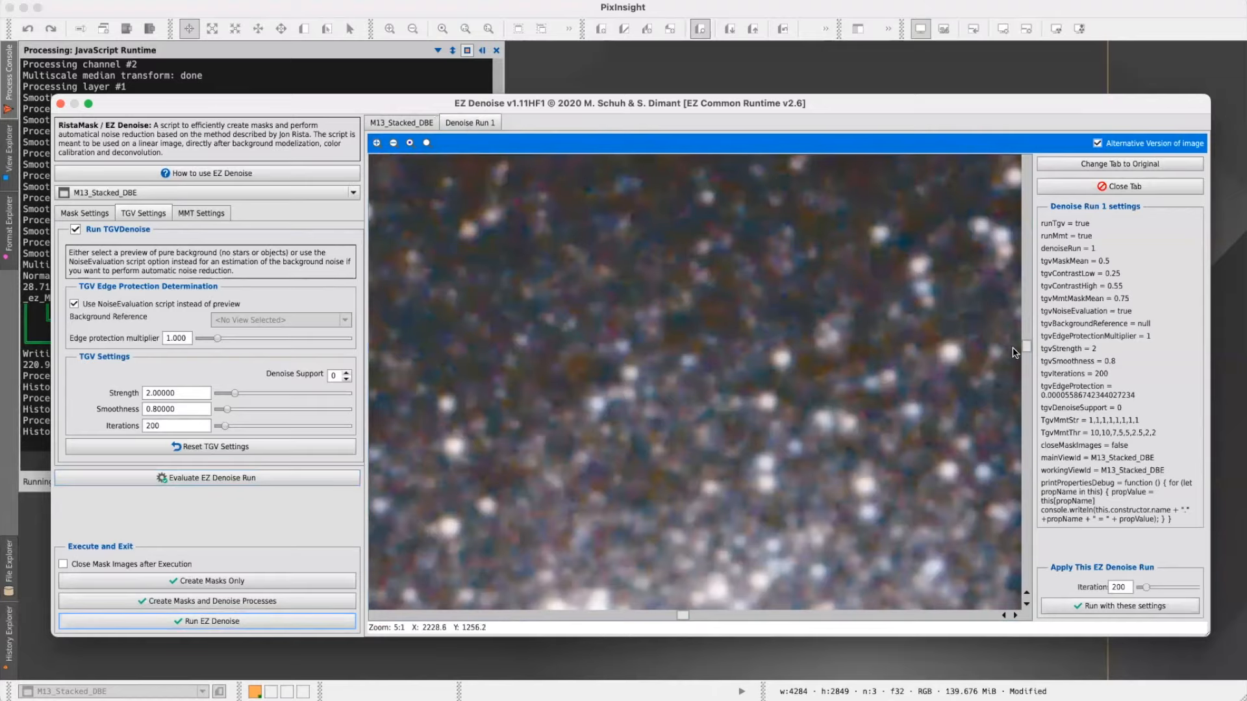
- Compare the dark, sparse star field above the cluster between the original M13_Stacked_DBE and Denoise Run 1
left_click_drag(1023, 345, 1023, 295)
left_click(407, 121)
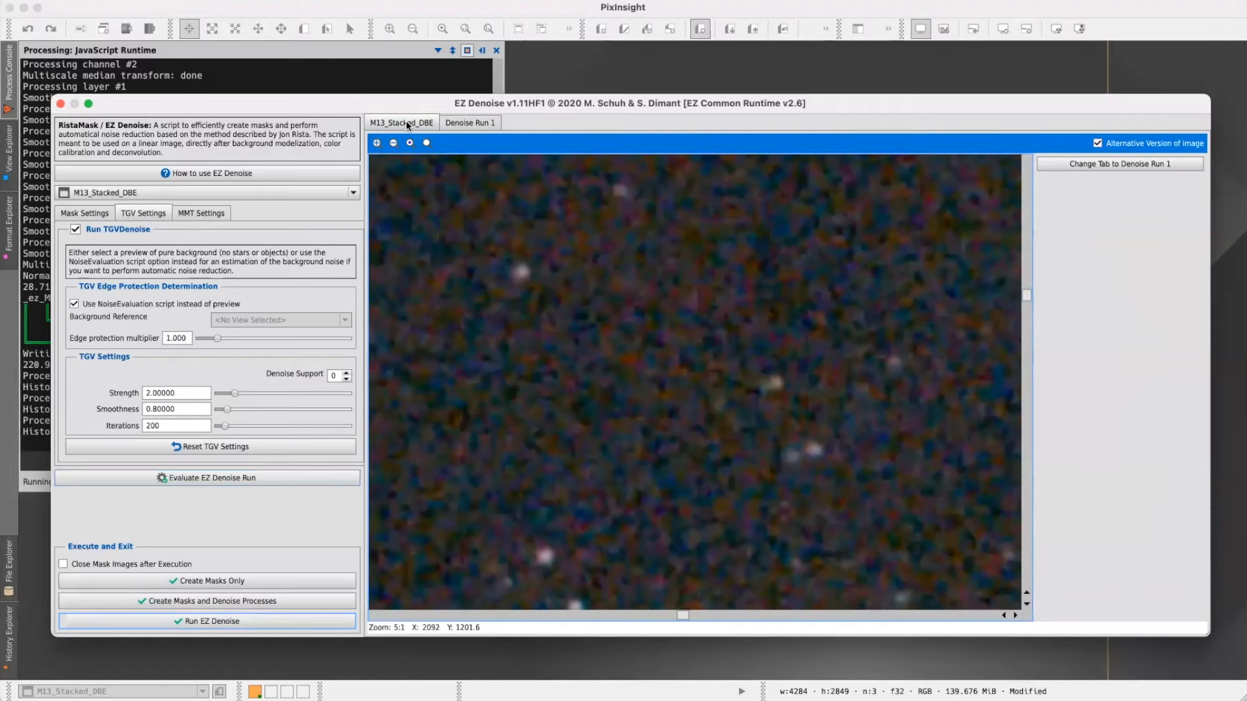
left_click(476, 123)
left_click(426, 121)
left_click(459, 121)
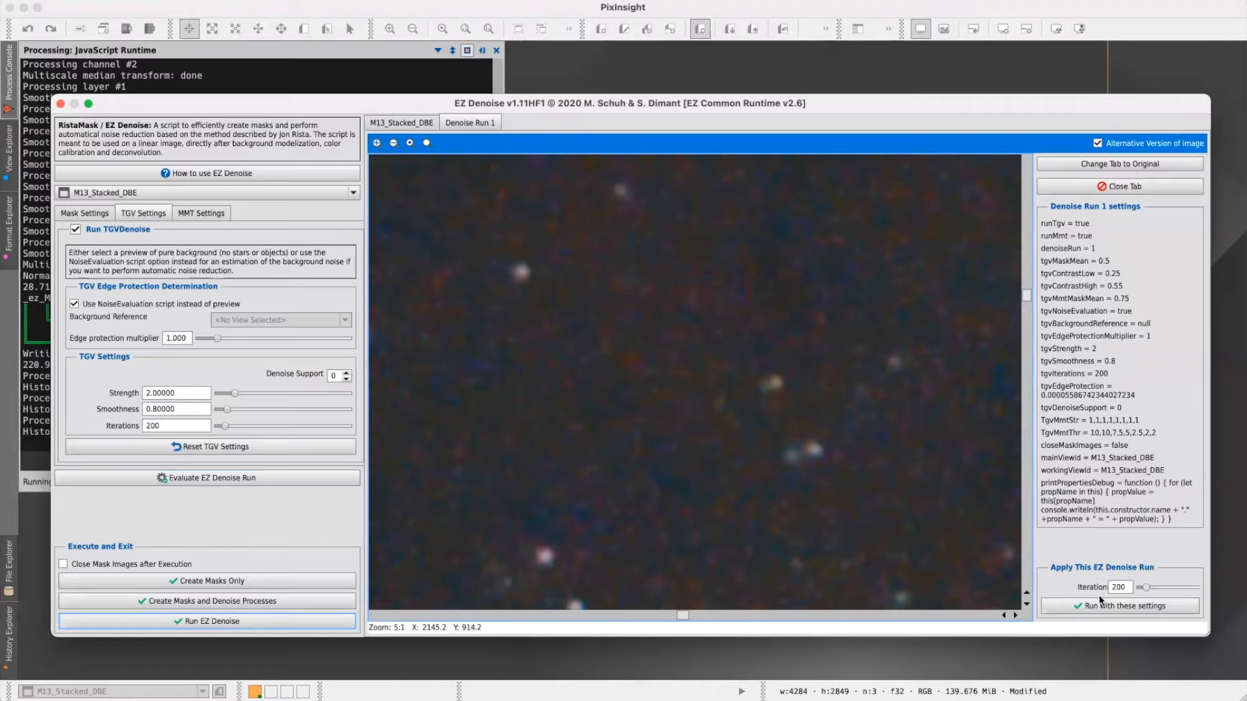
left_click(419, 124)
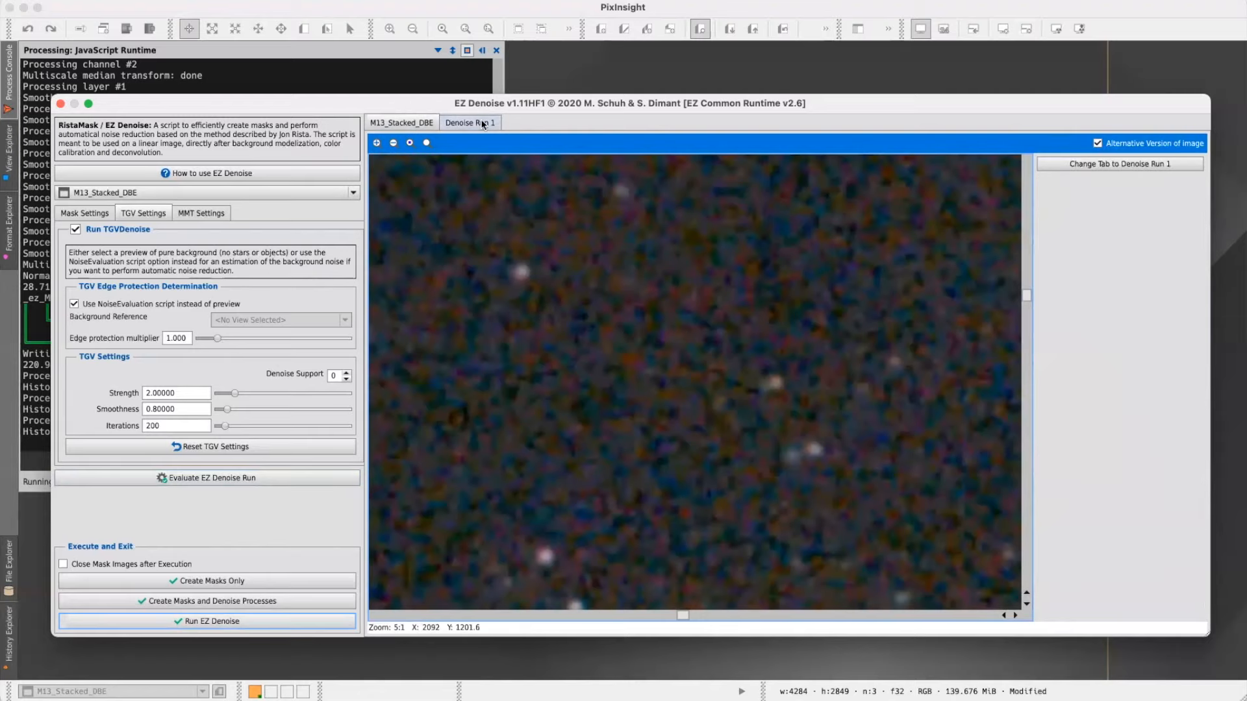
left_click(483, 123)
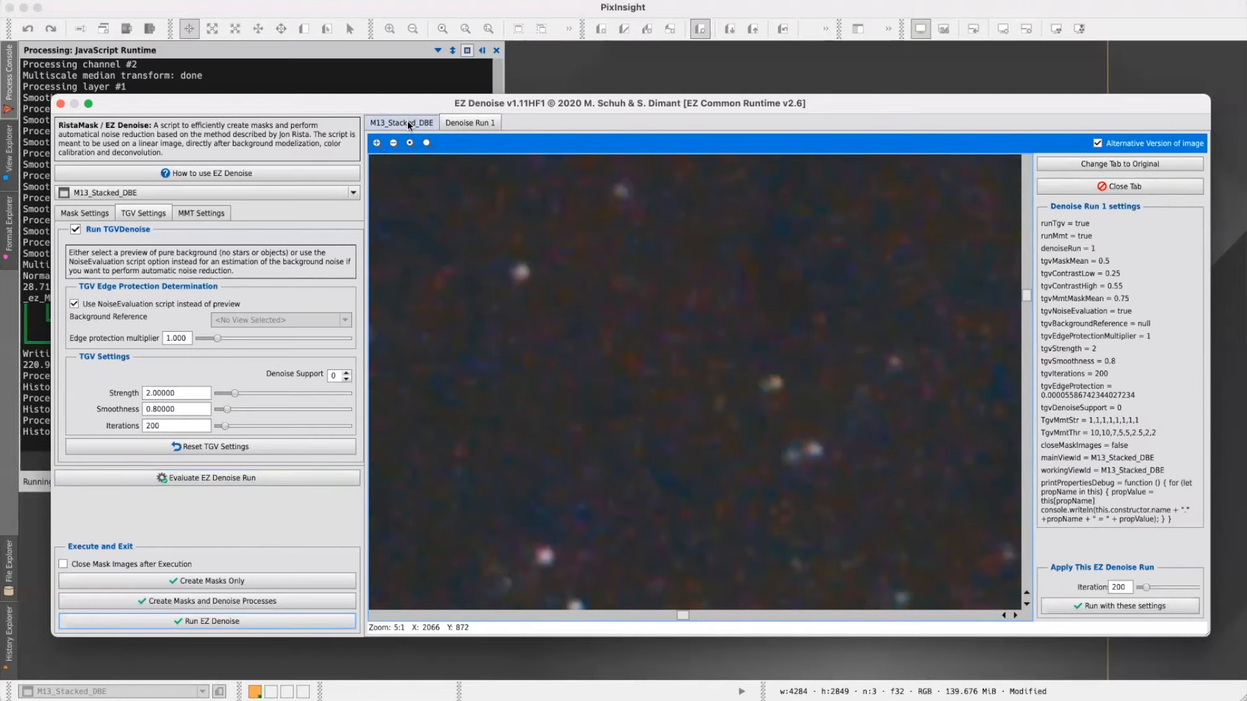
- Apply the settings of Denoise Run 1 to the image with the iterations raised to about 2511
left_click_drag(1149, 587, 1192, 593)
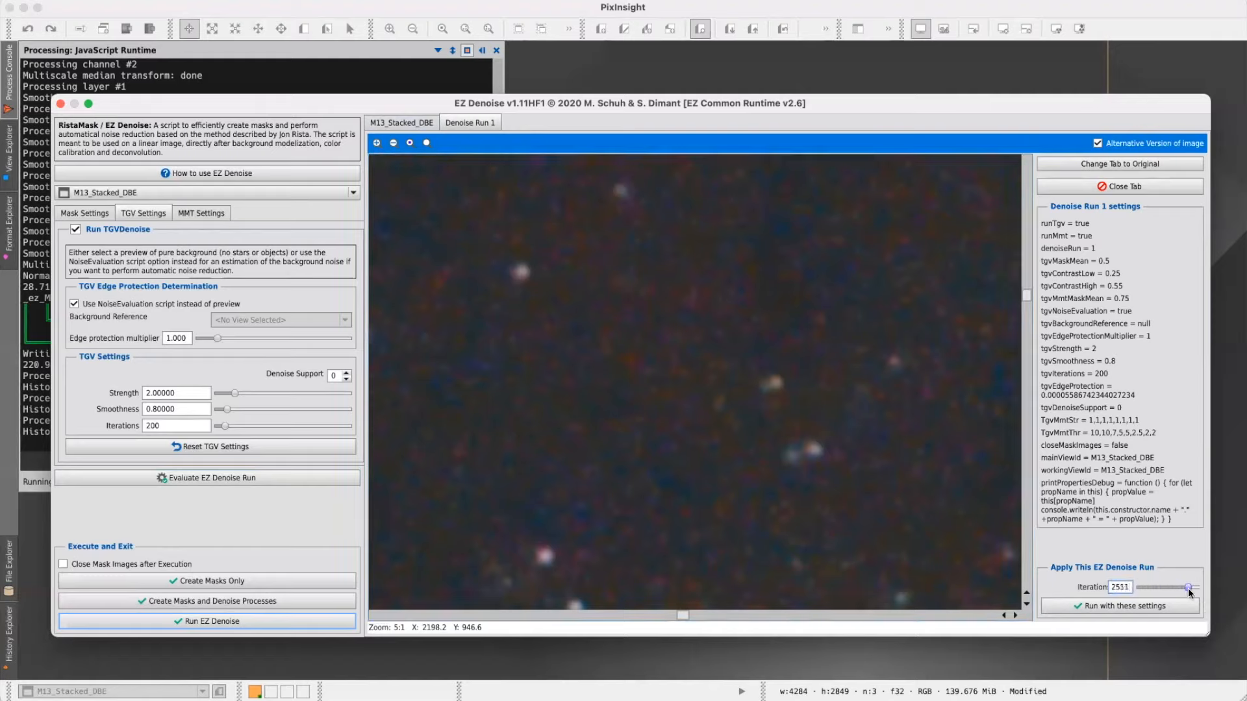
left_click_drag(1188, 589, 1188, 589)
left_click(1103, 606)
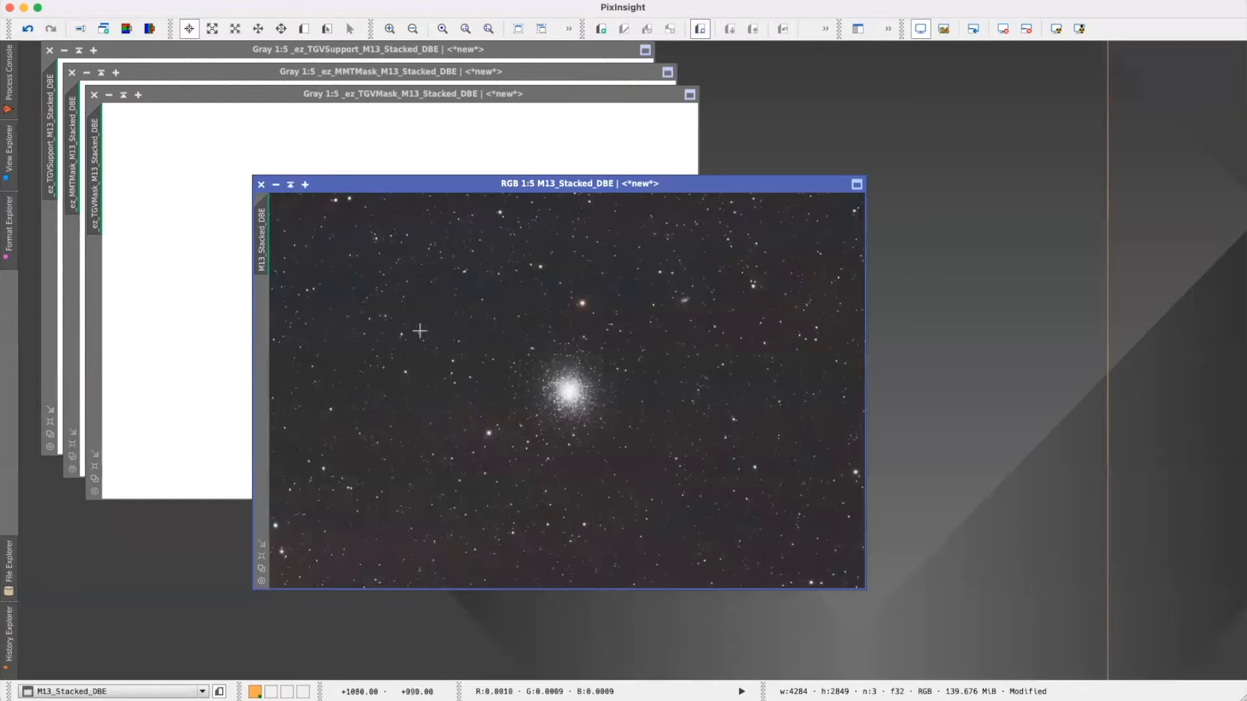
- Undo and redo the MultiscaleMedianTransform on M13_Stacked_DBE, and inspect the denoised cluster and background at 1:1
left_click(26, 30)
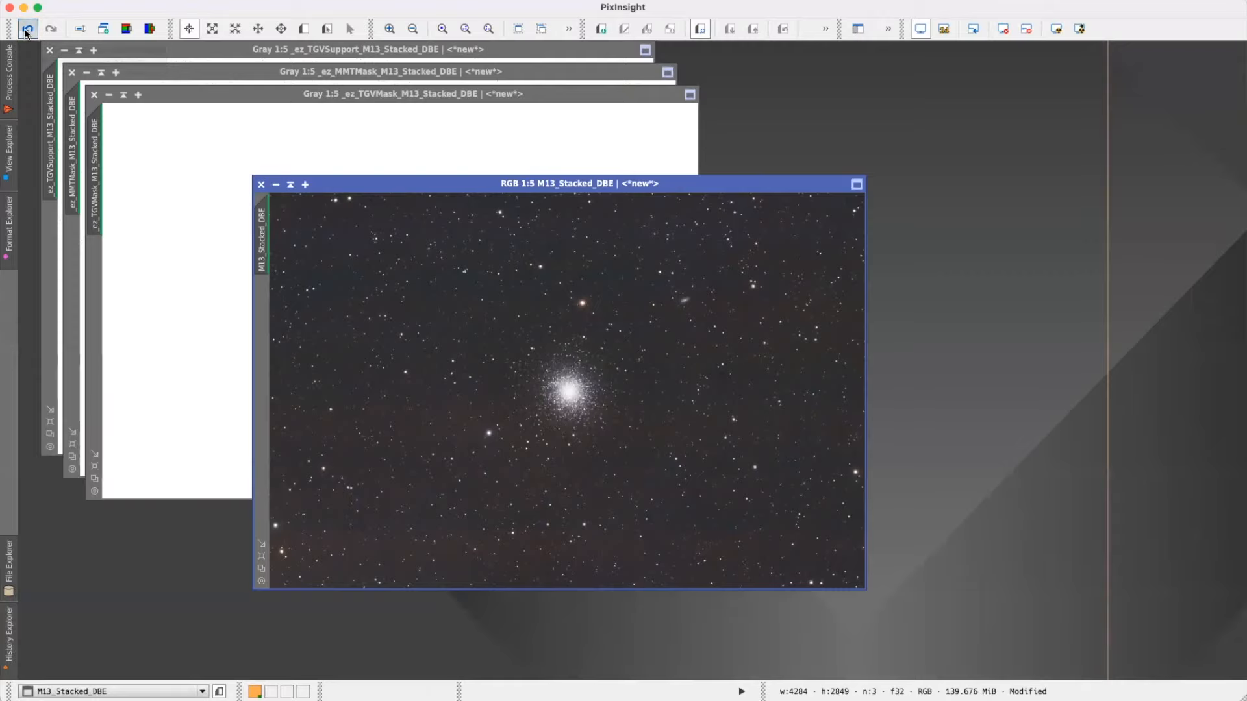
left_click(51, 29)
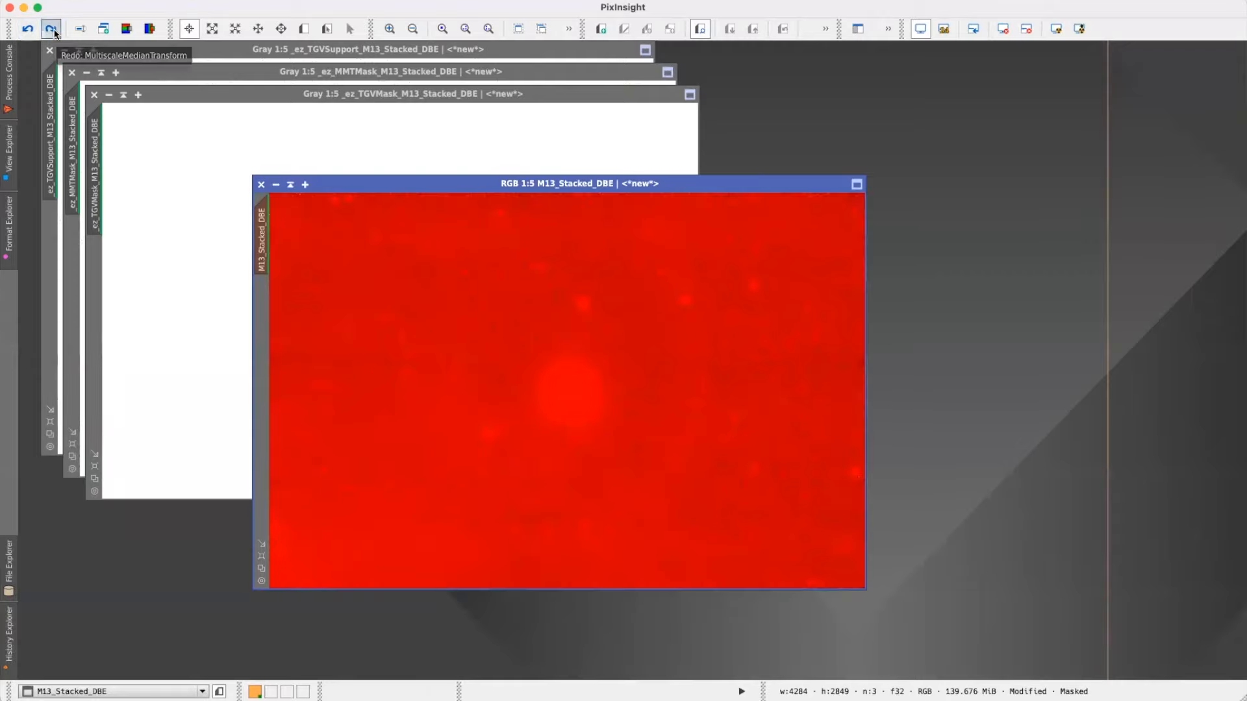
scroll(459, 299, "up", 2)
scroll(459, 298, "up", 2)
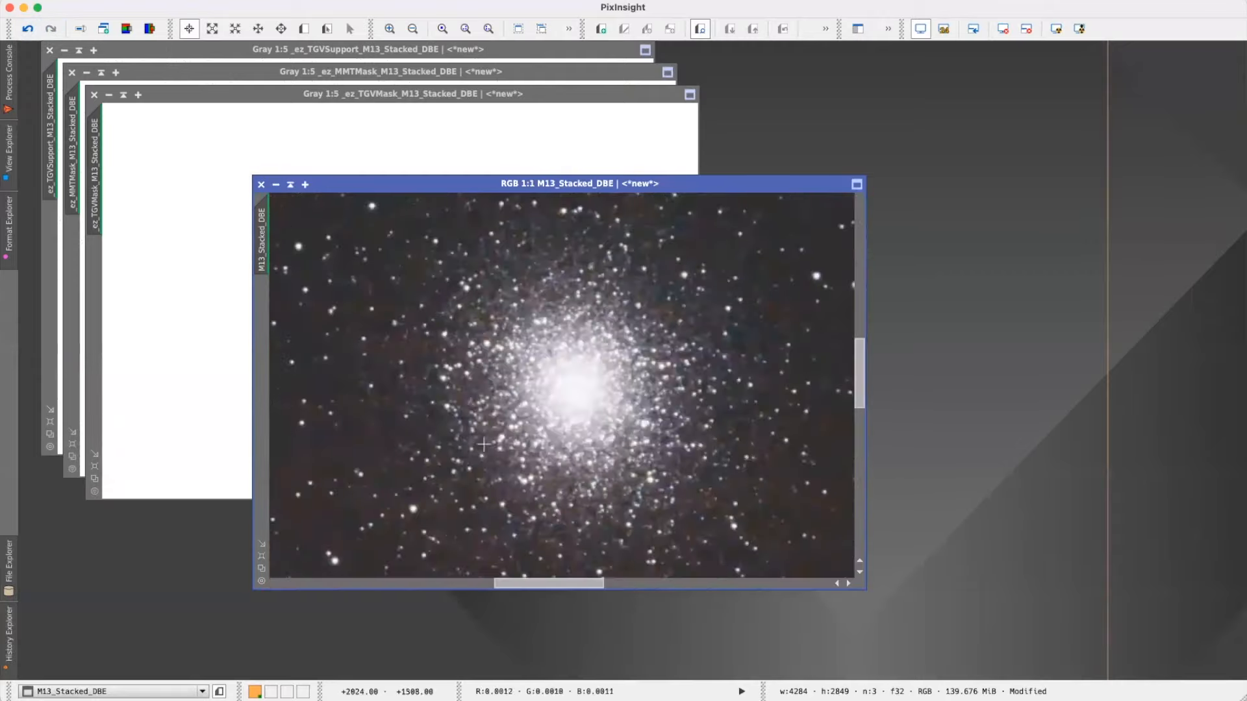
left_click_drag(559, 584, 471, 583)
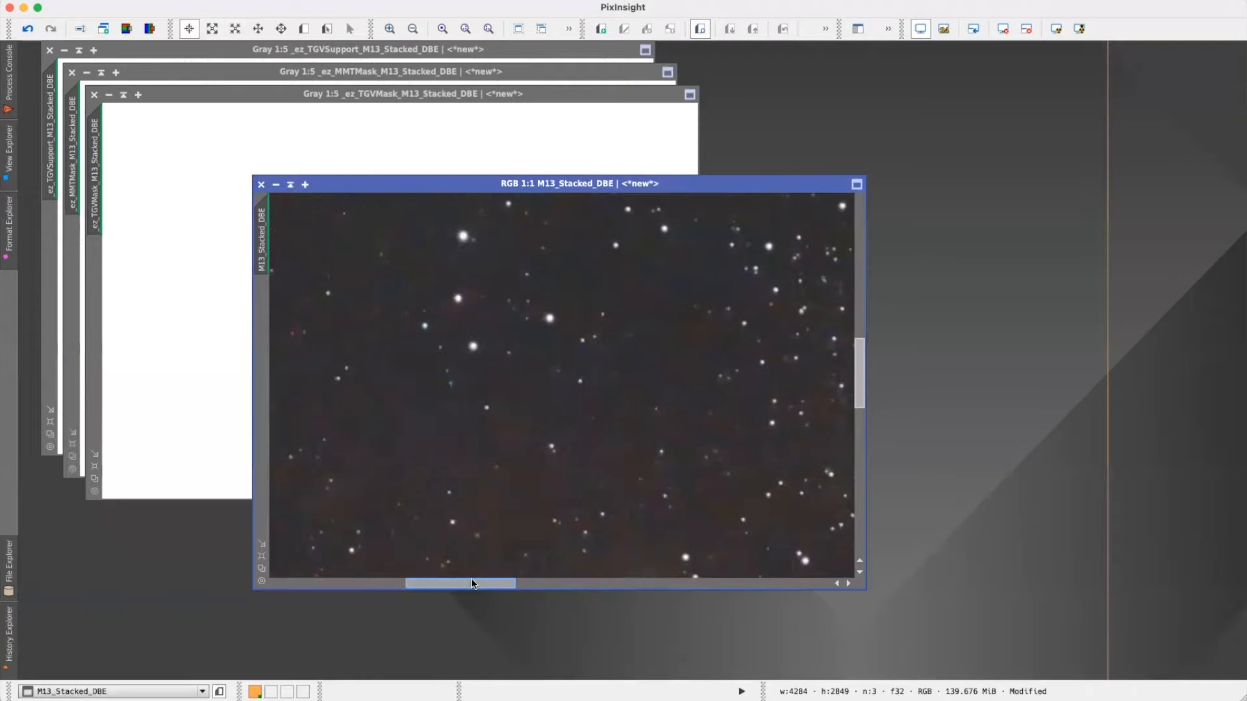
left_click_drag(481, 589, 575, 592)
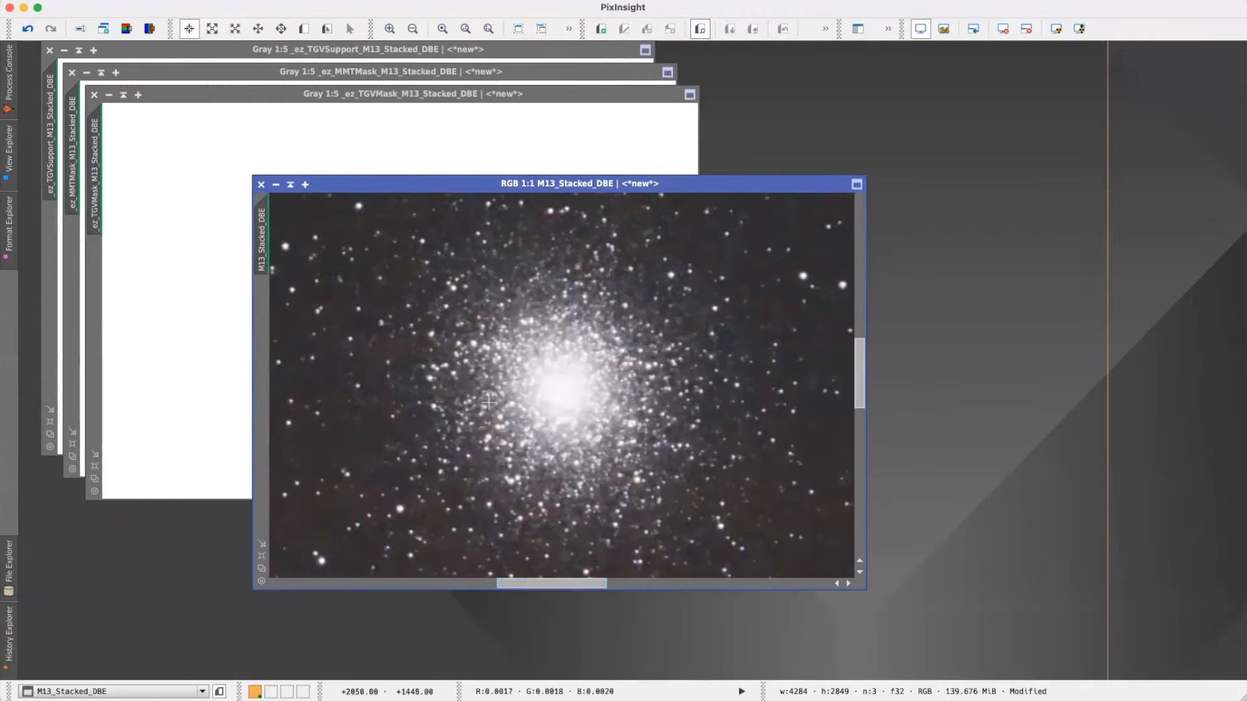
scroll(461, 404, "down", 4)
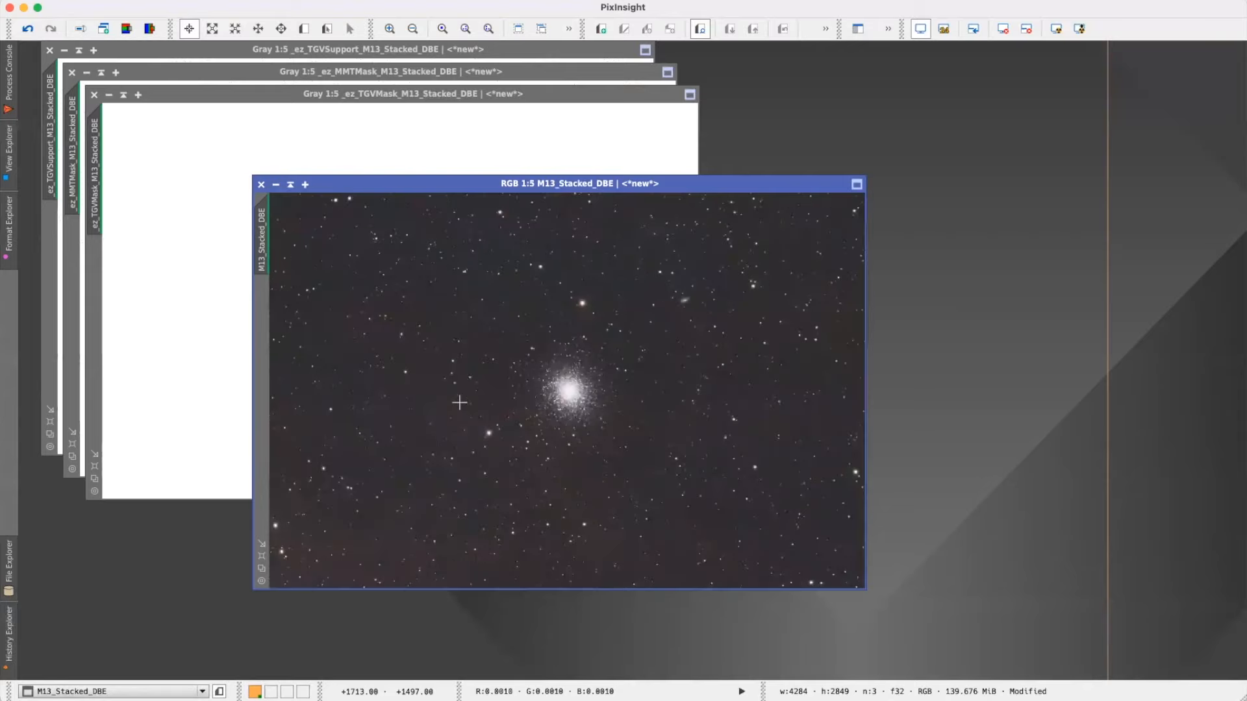
- Reposition the M13_Stacked_DBE image window and launch the EZ Soft Stretch script from the EZ Processing Suite
left_click_drag(466, 192, 469, 197)
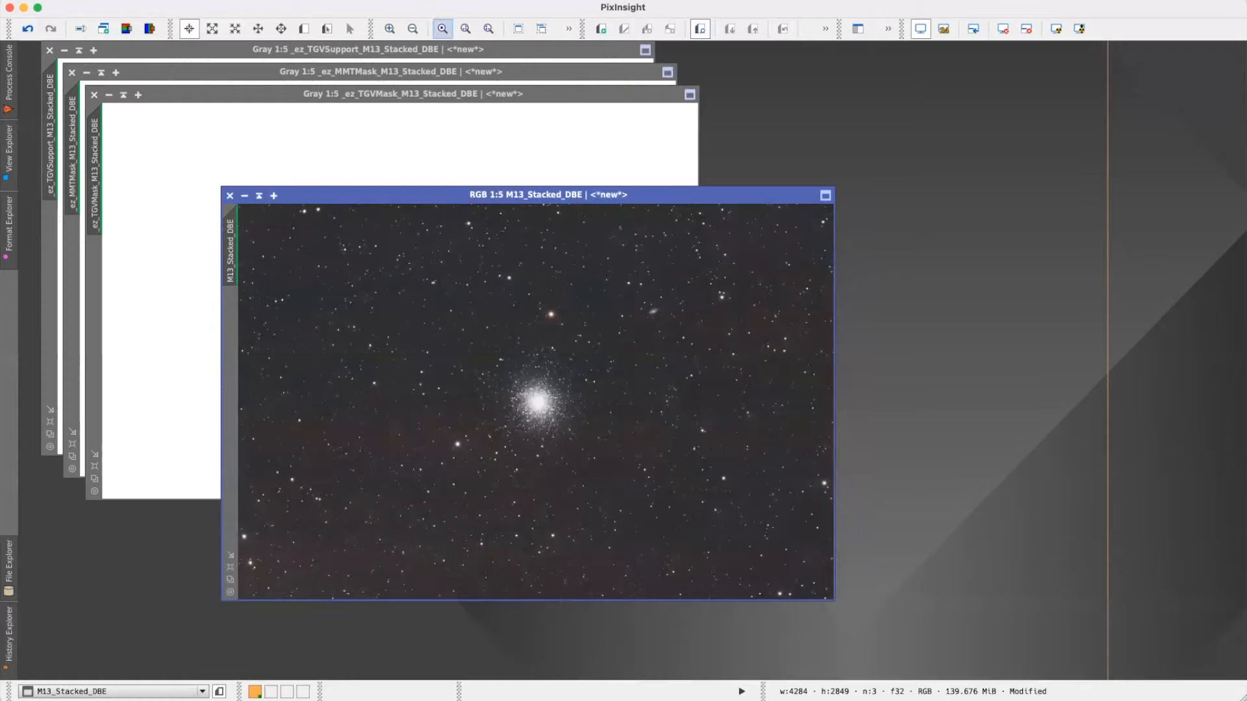
left_click(326, 0)
mouse_move(377, 0)
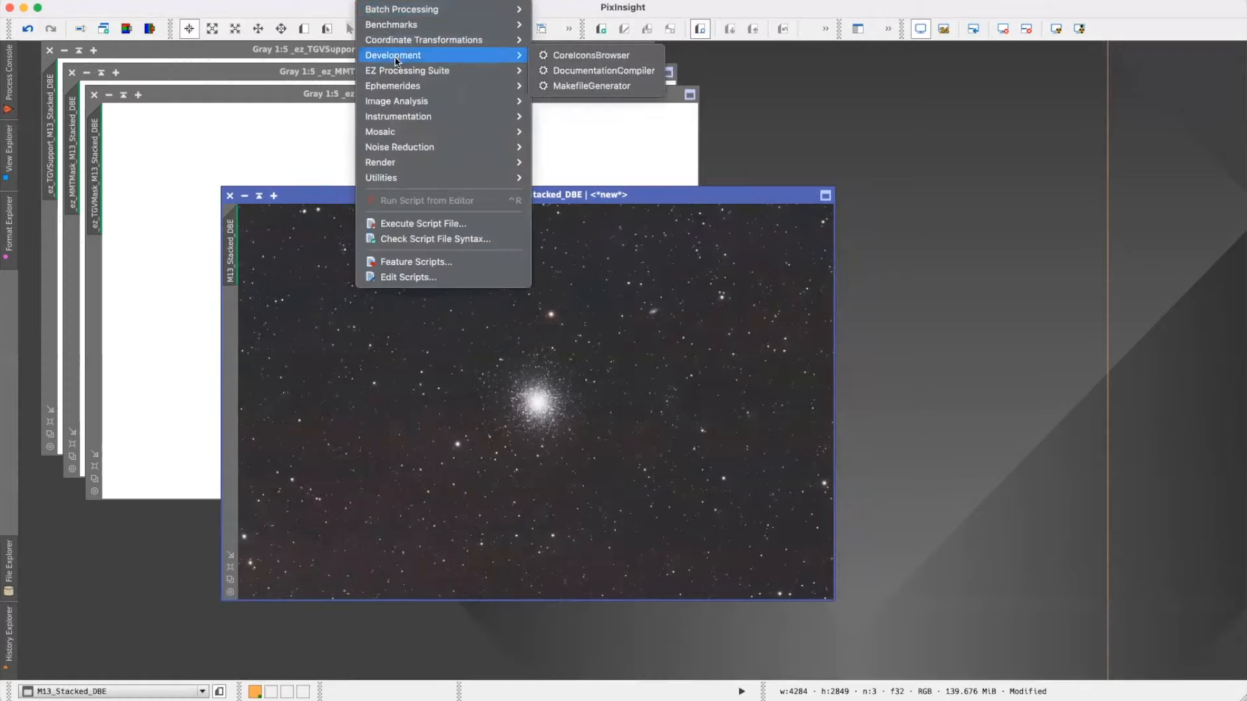
mouse_move(399, 71)
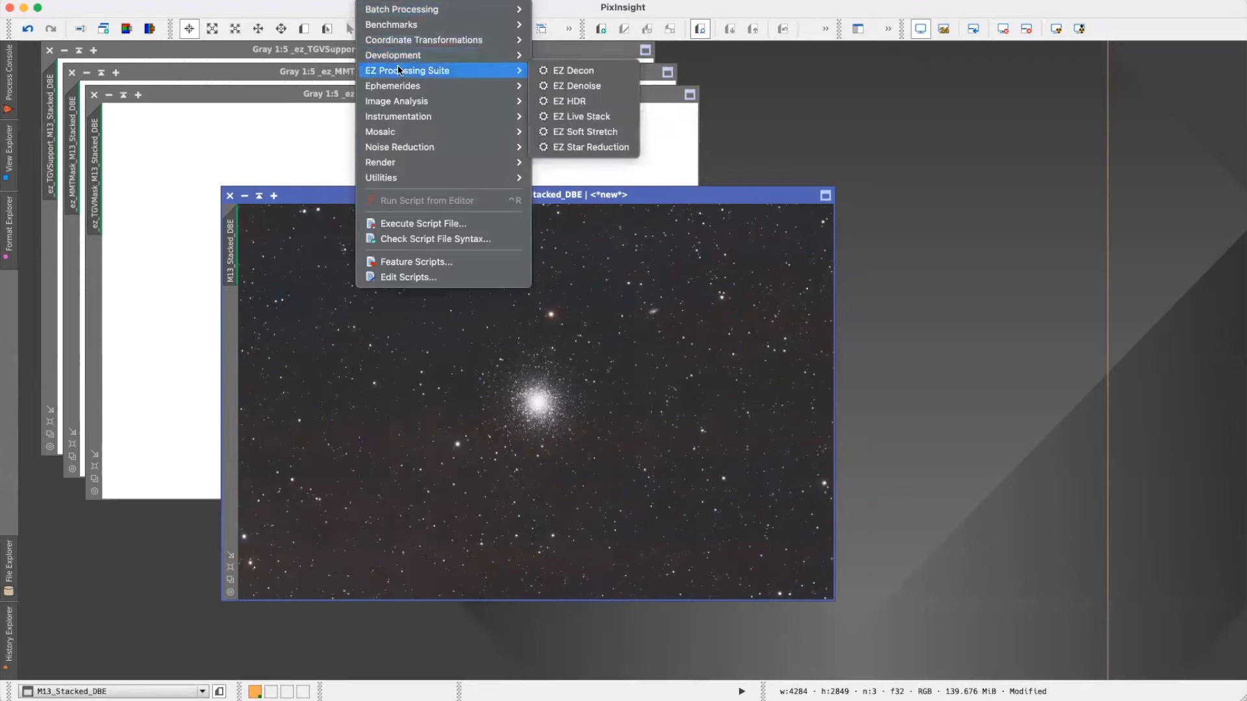
left_click(618, 135)
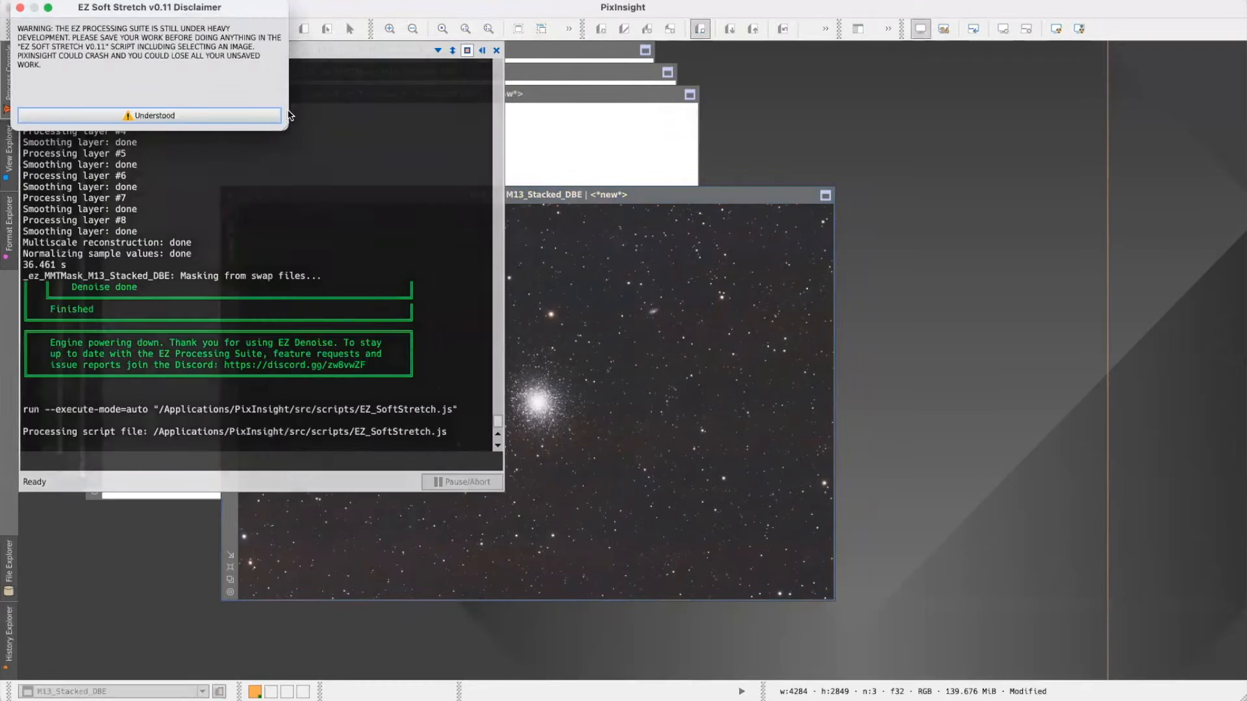
- Enlarge and reposition the EZ Soft Stretch window and select M13_Stacked_DBE as the view to stretch
left_click_drag(675, 170, 603, 151)
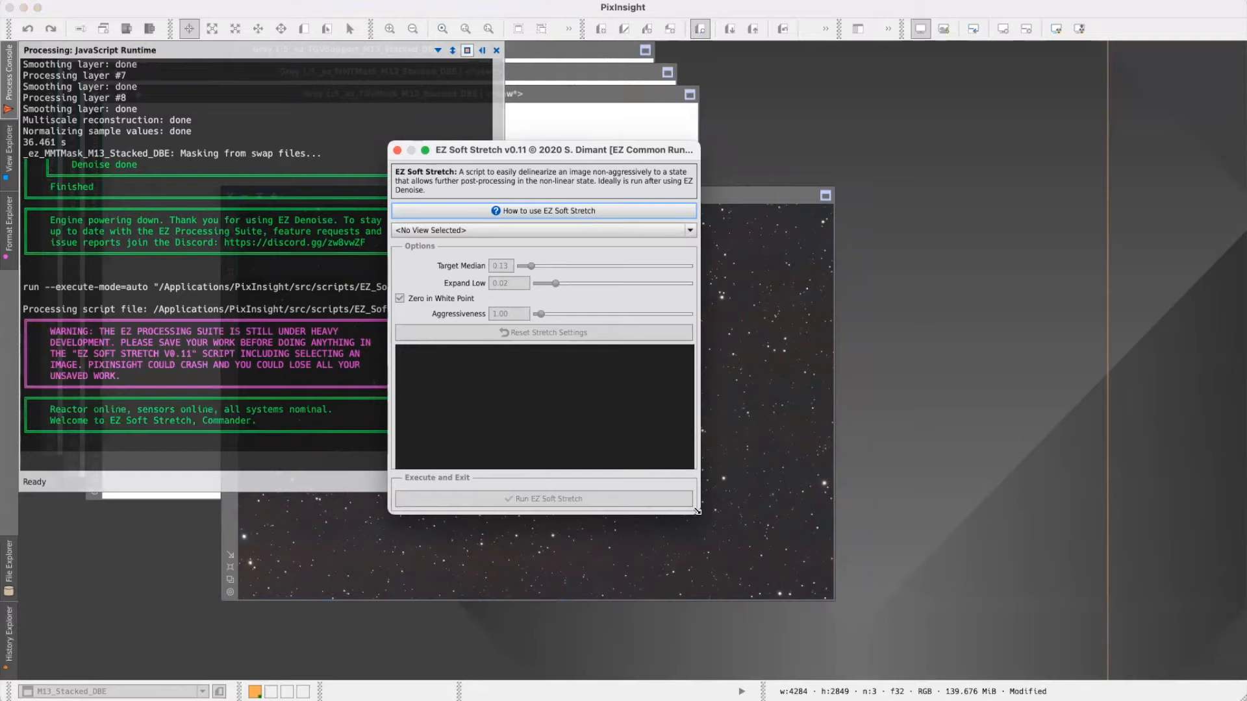
left_click_drag(697, 511, 998, 579)
left_click_drag(863, 154, 793, 152)
left_click(622, 226)
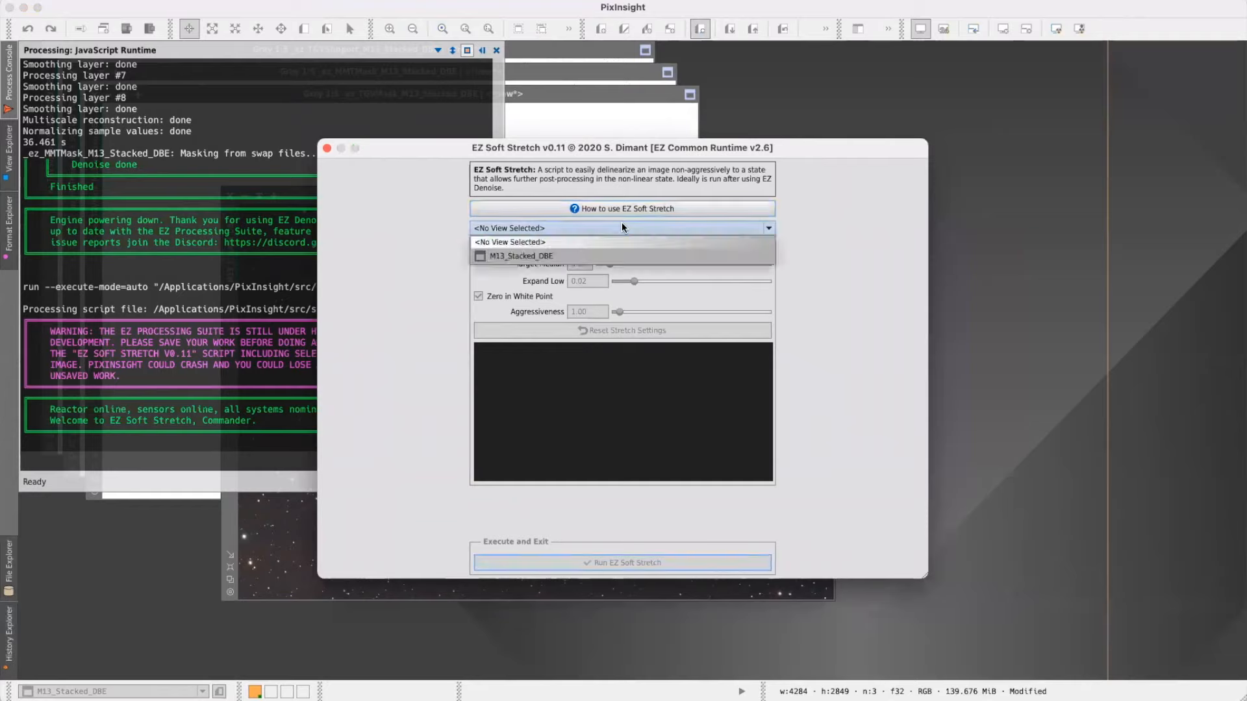
left_click(563, 257)
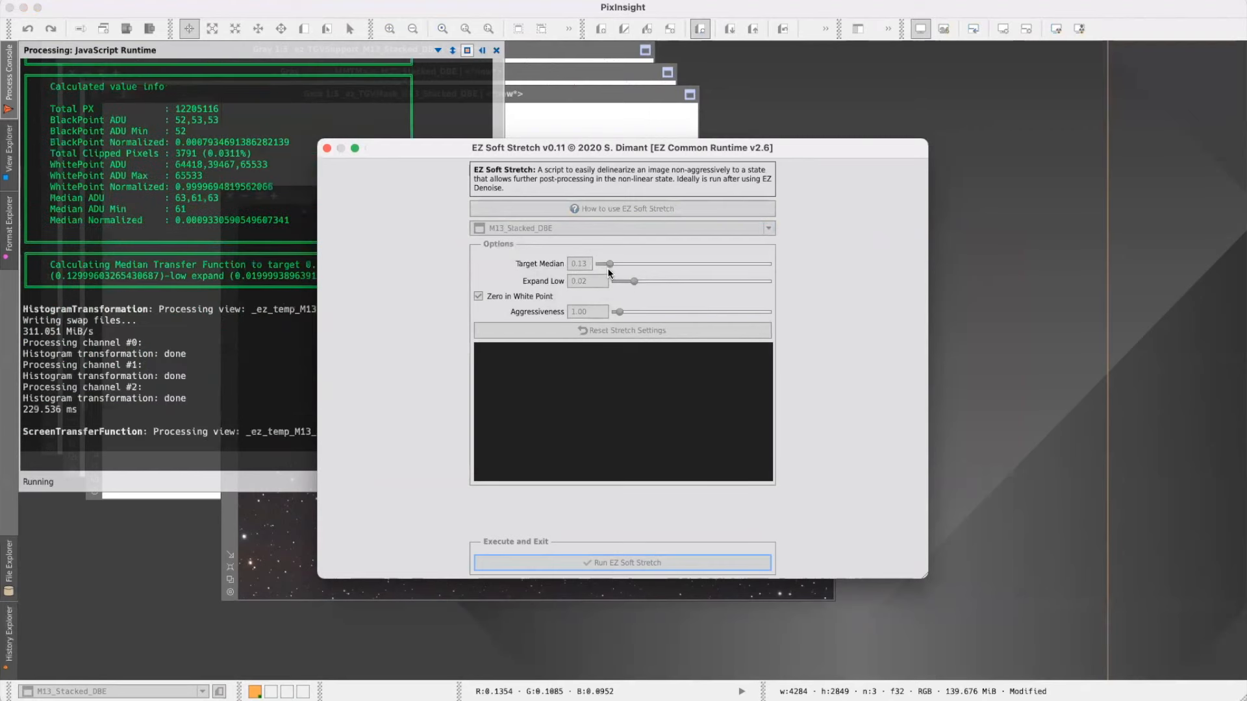
- Reposition the EZ Soft Stretch window and check the effect of Zero in White Point by disabling and re-enabling it
left_click_drag(528, 141, 733, 129)
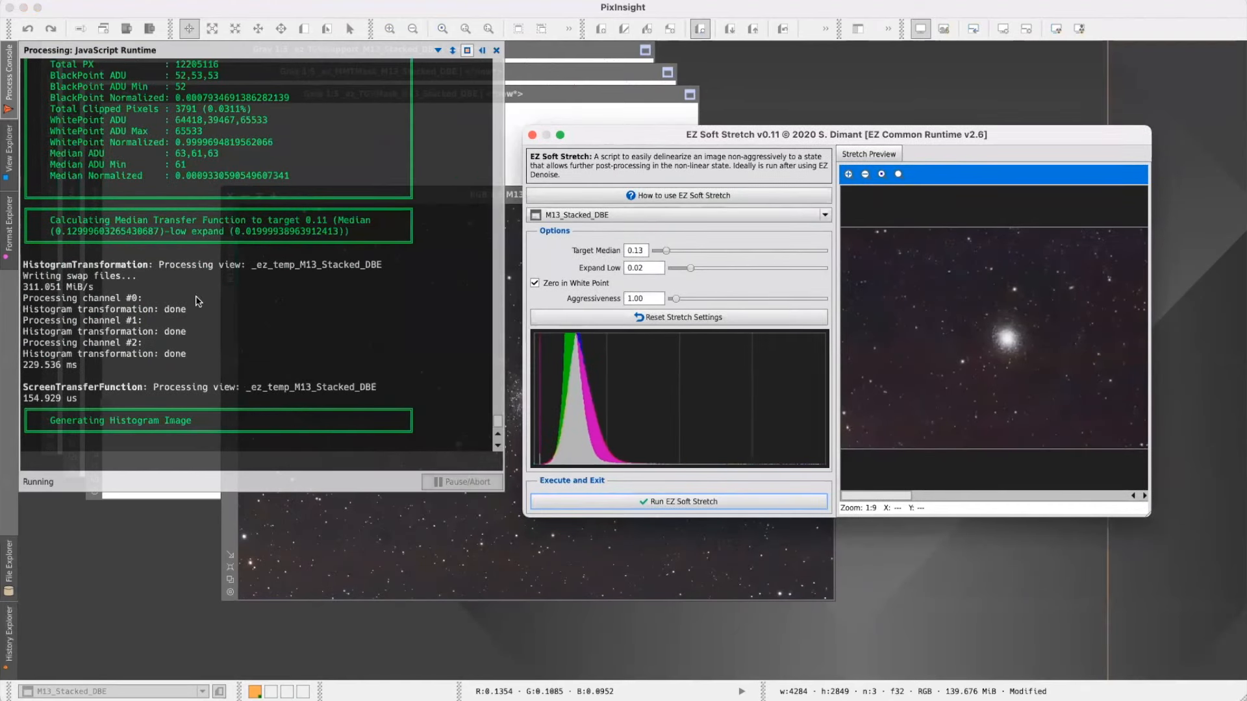
left_click_drag(680, 131, 544, 126)
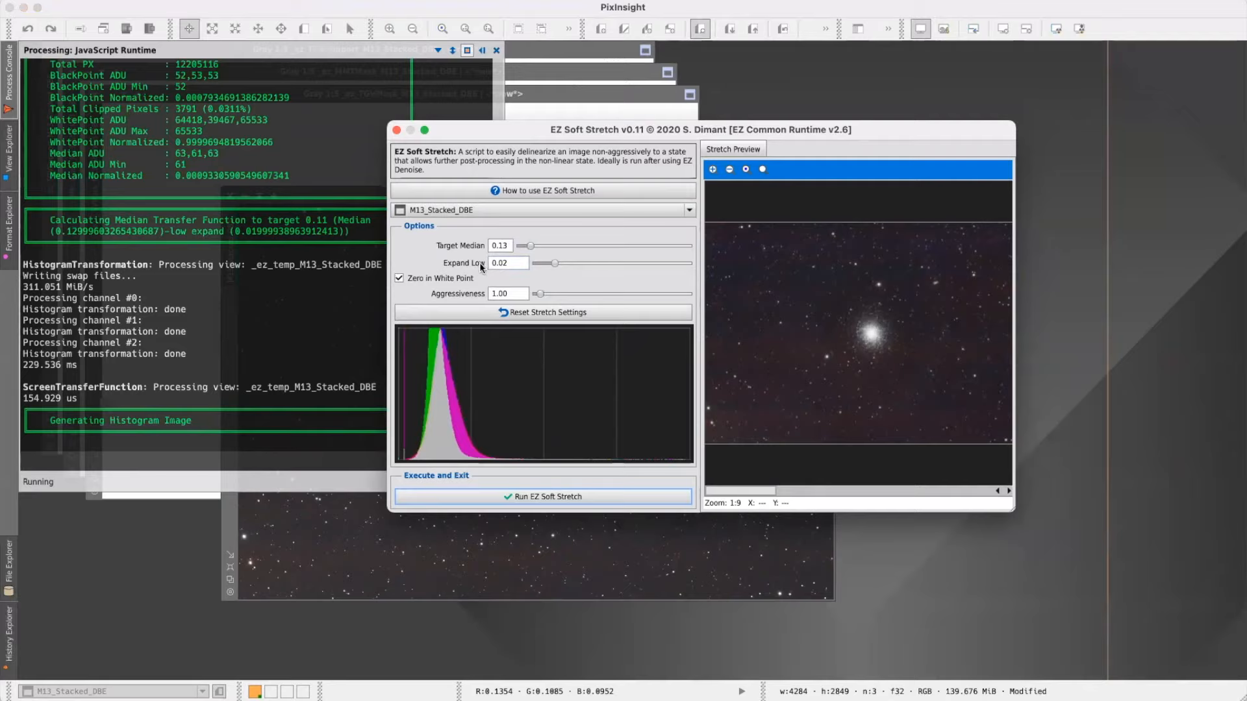
left_click_drag(640, 126, 416, 123)
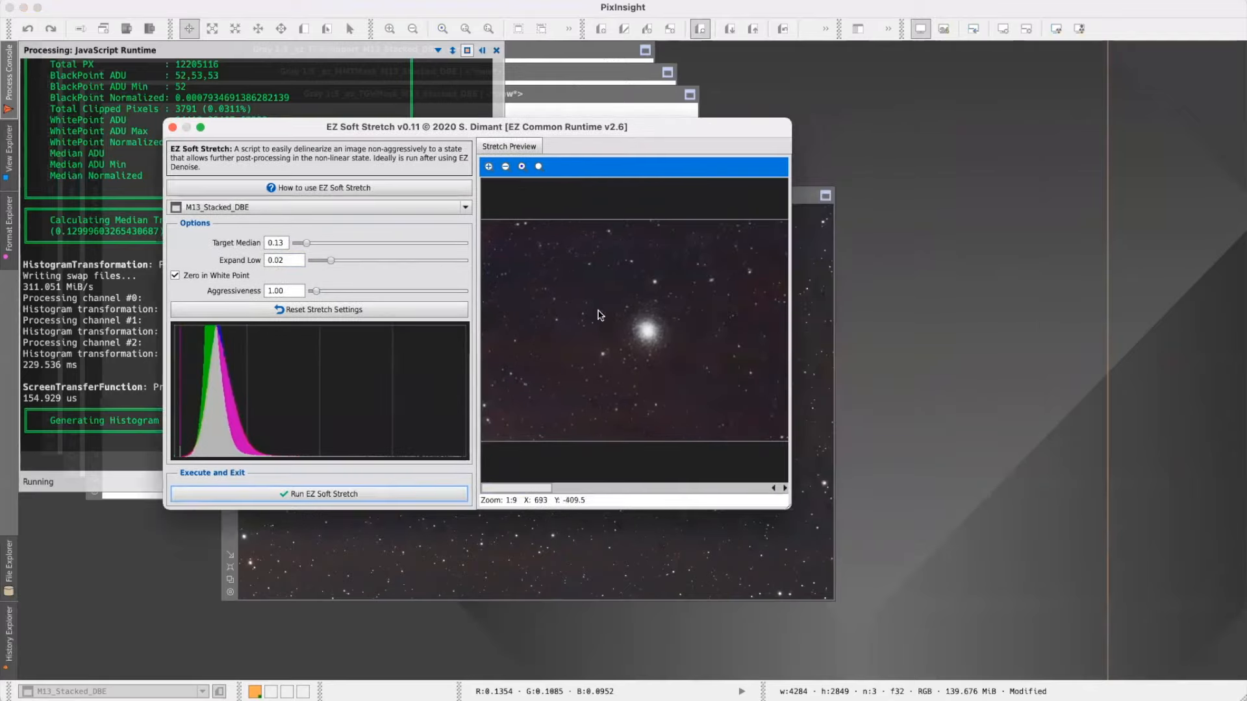
left_click(174, 275)
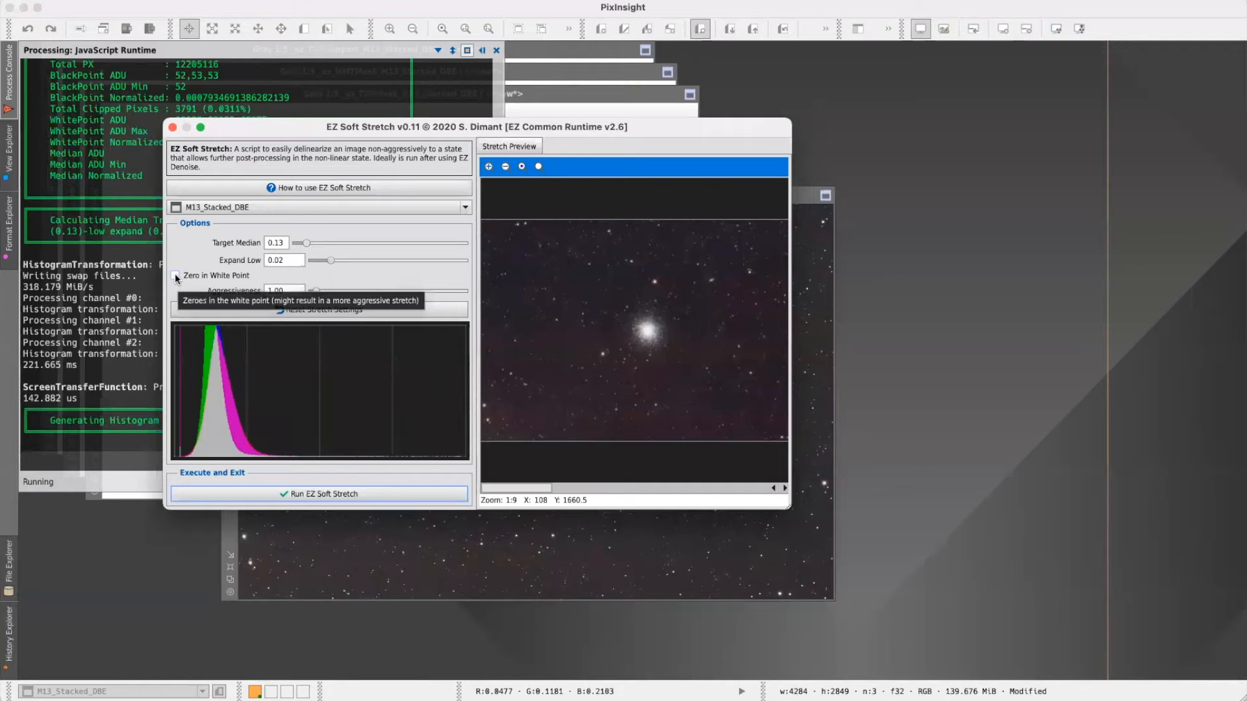
left_click(174, 274)
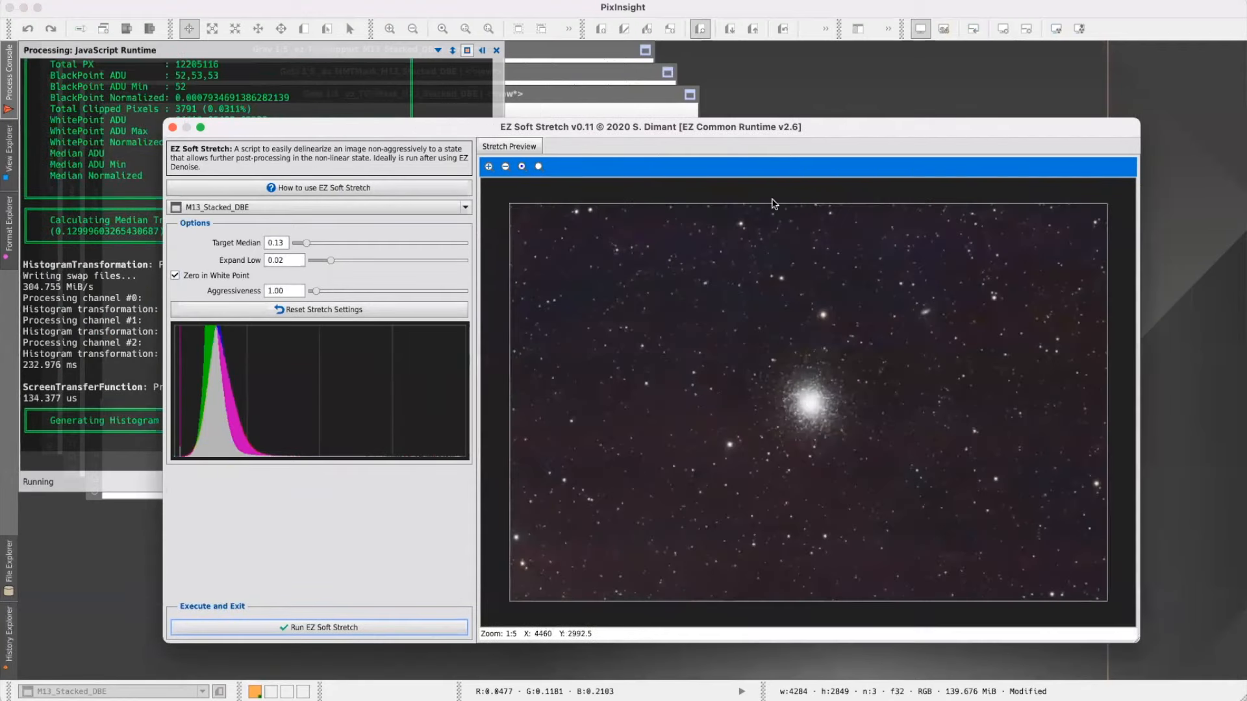
- Reposition the enlarged EZ Soft Stretch window and set the Target Median to 0.28
left_click_drag(748, 126, 709, 114)
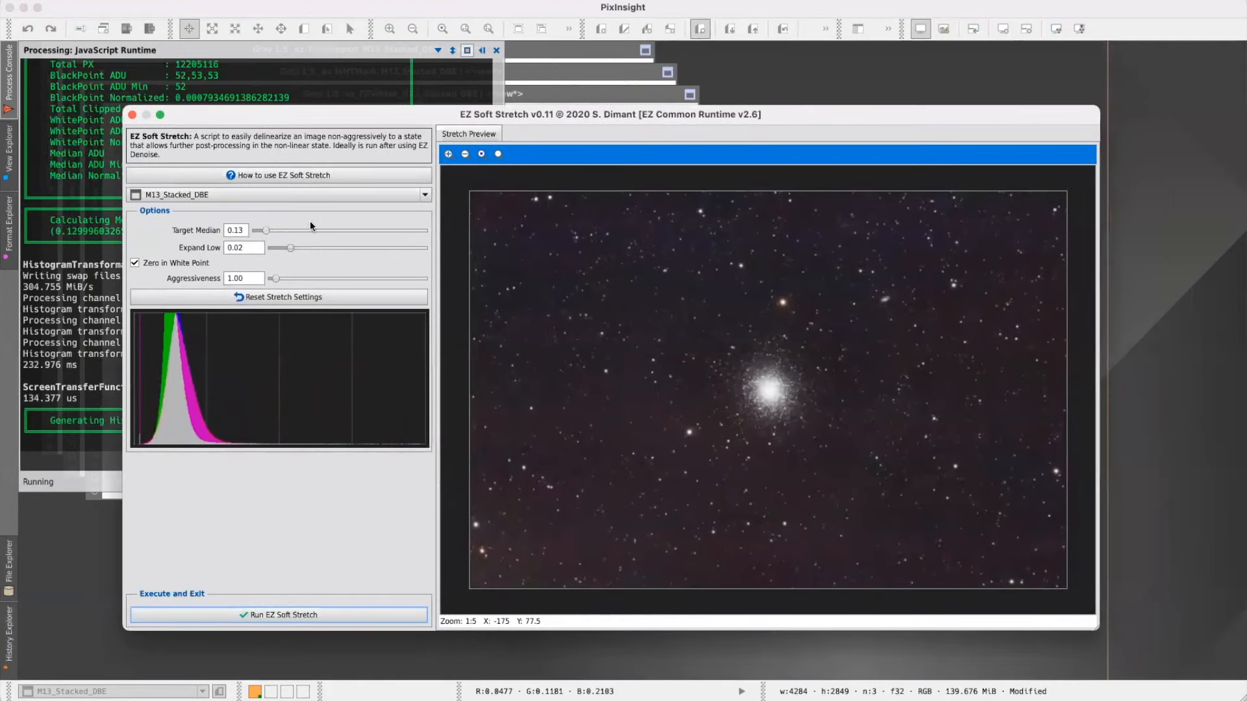
left_click(269, 230)
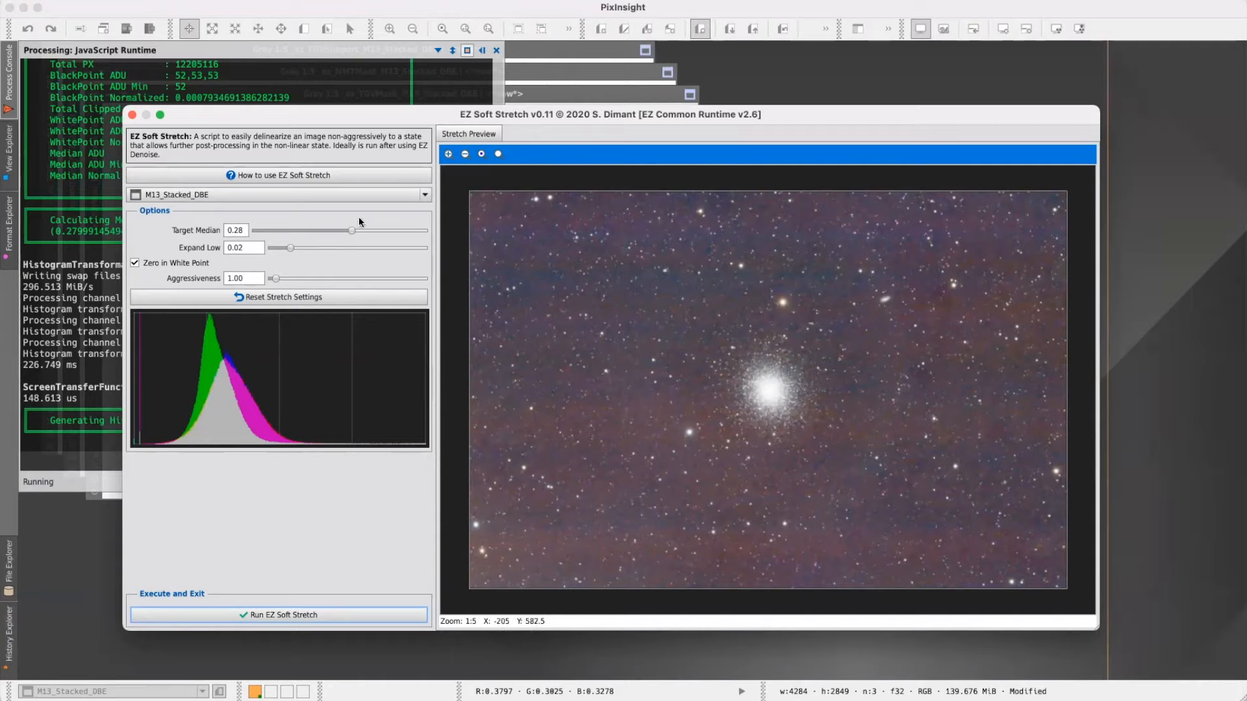
- Reduce the stretch's Target Median to 0.12 and set Expand Low to 0.01
left_click_drag(350, 231, 317, 230)
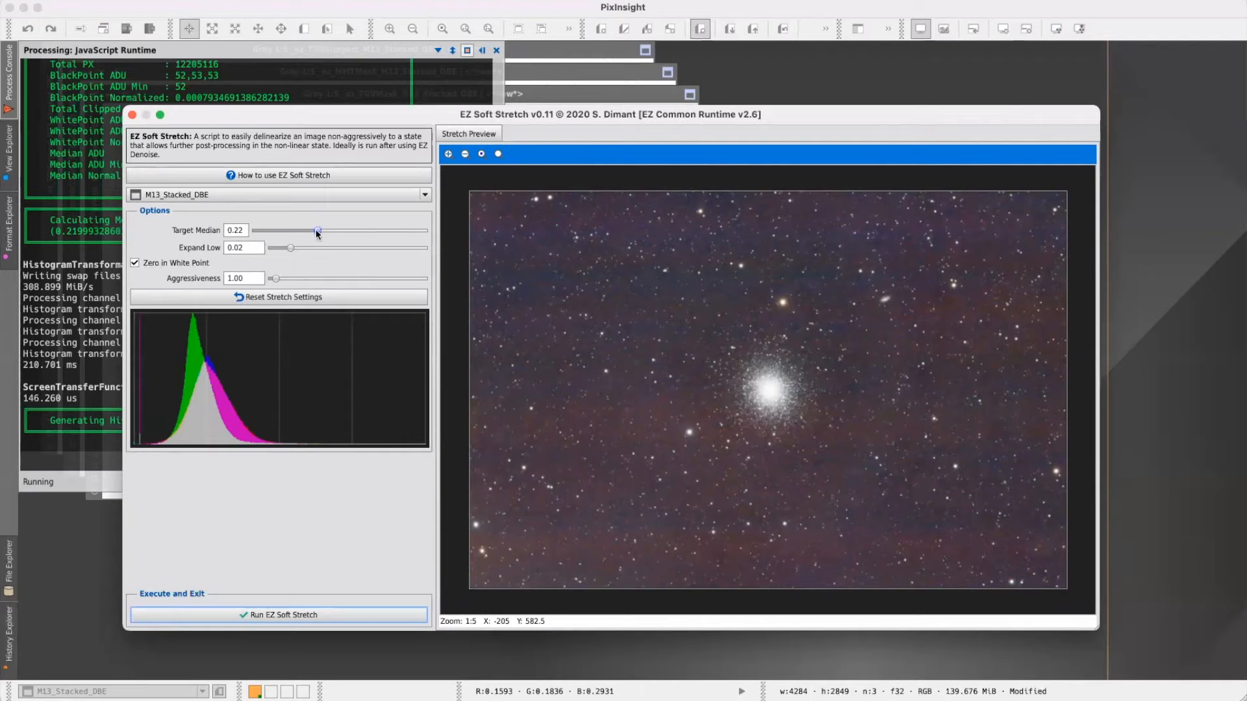
left_click_drag(317, 230, 300, 230)
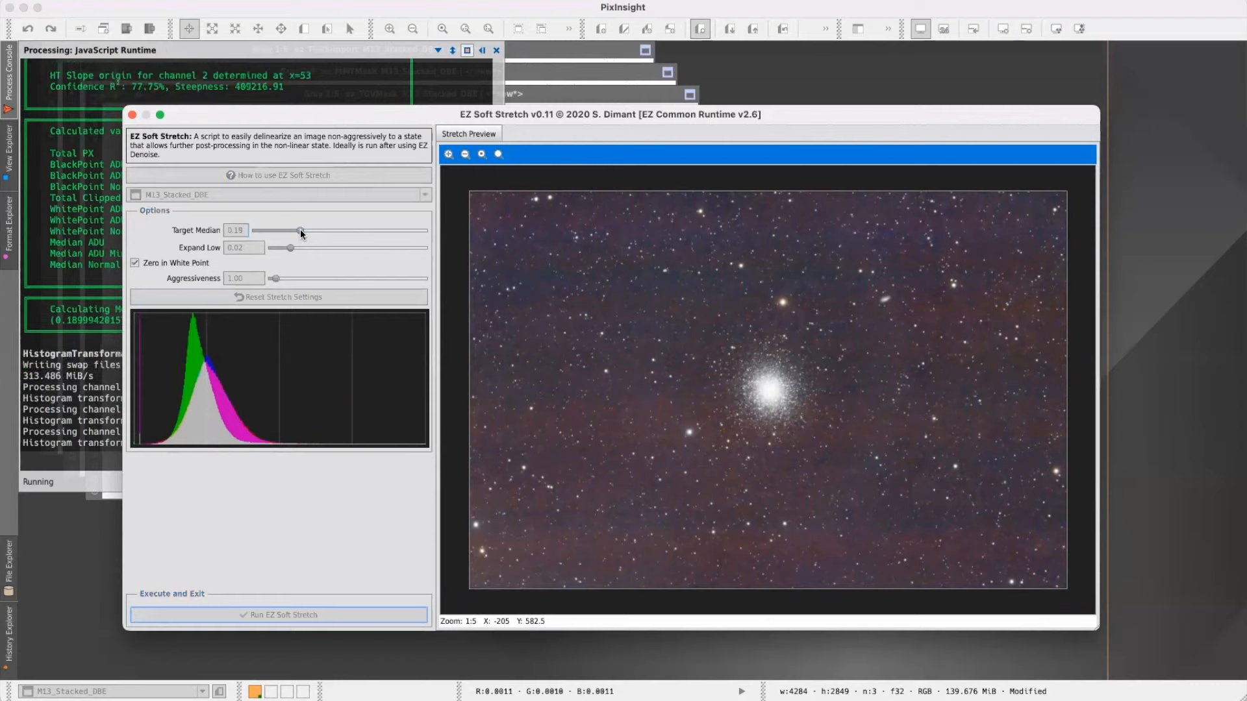
left_click_drag(300, 230, 275, 231)
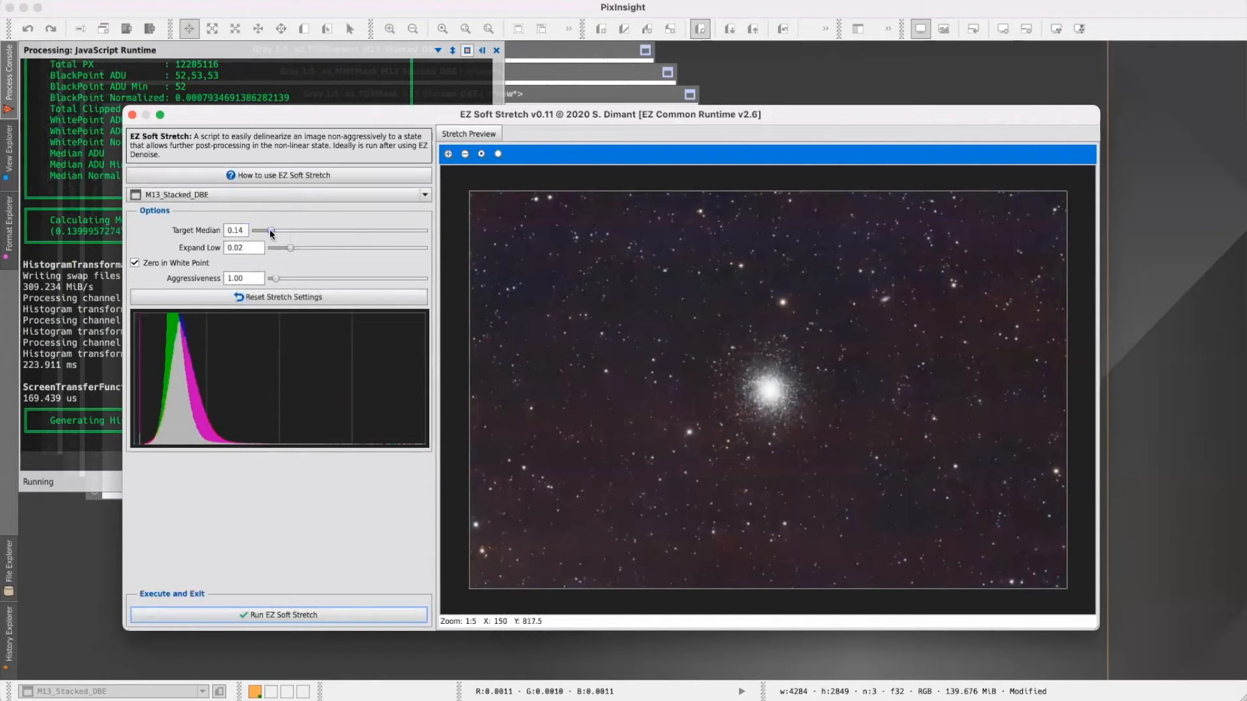
left_click(289, 250)
left_click_drag(289, 250, 286, 250)
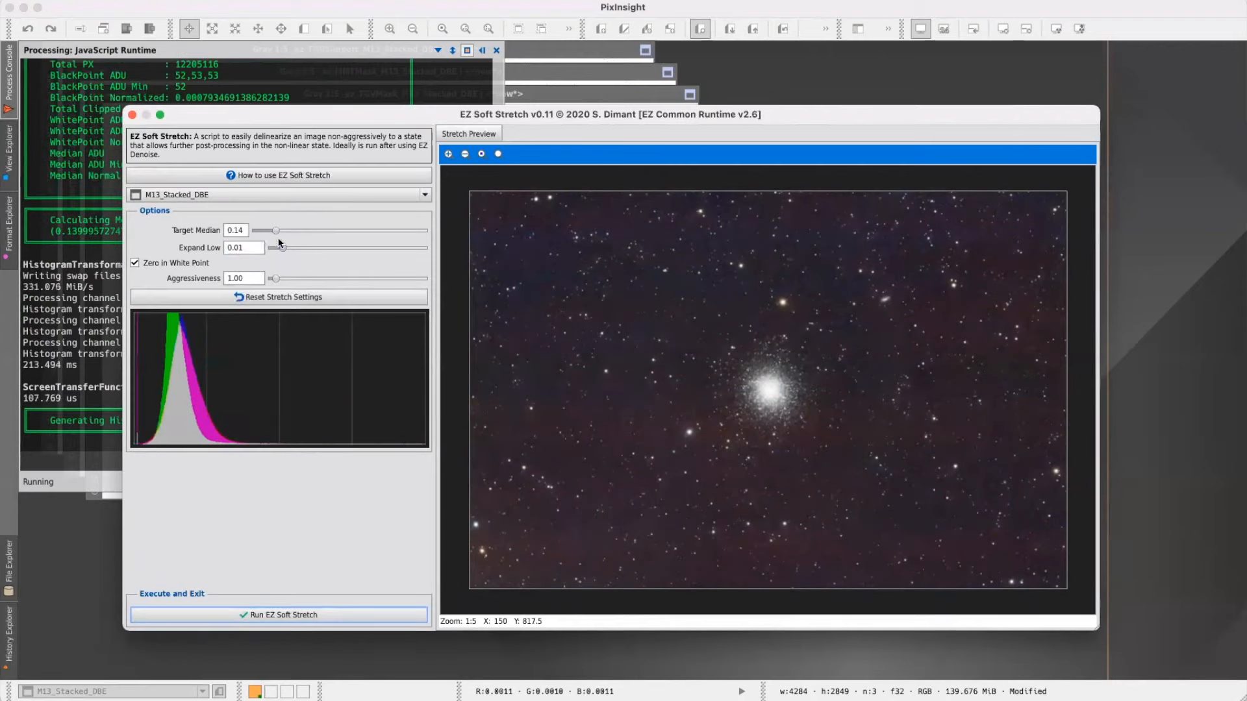
left_click_drag(275, 232, 271, 233)
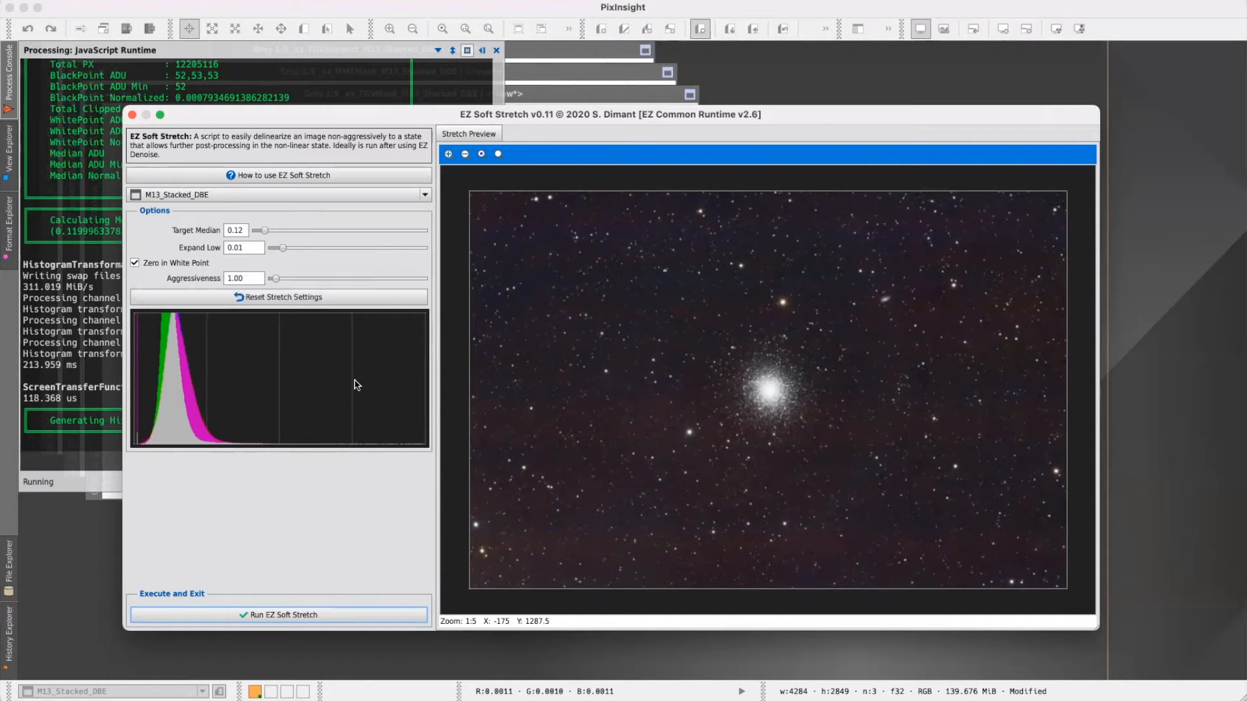
- Disable Zero in White Point, slightly lower the Target Median, and run the soft stretch on M13_Stacked_DBE
left_click(135, 264)
left_click_drag(270, 120, 590, 121)
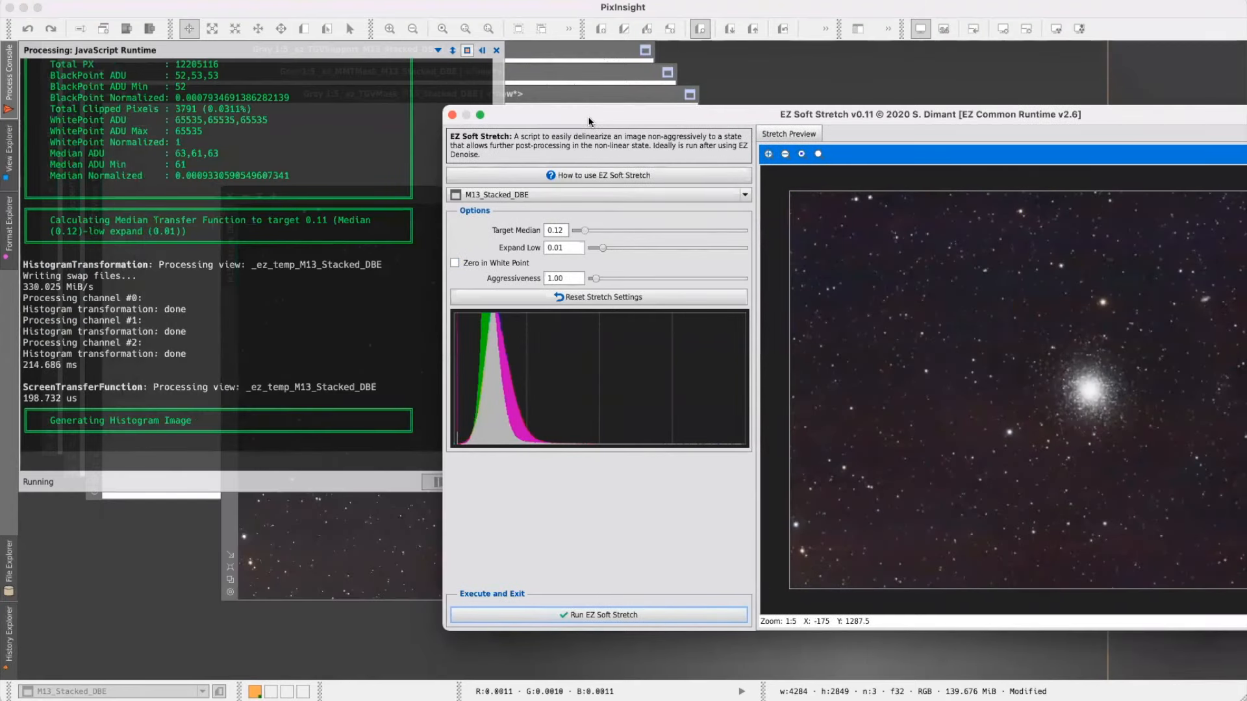
left_click_drag(590, 121, 554, 123)
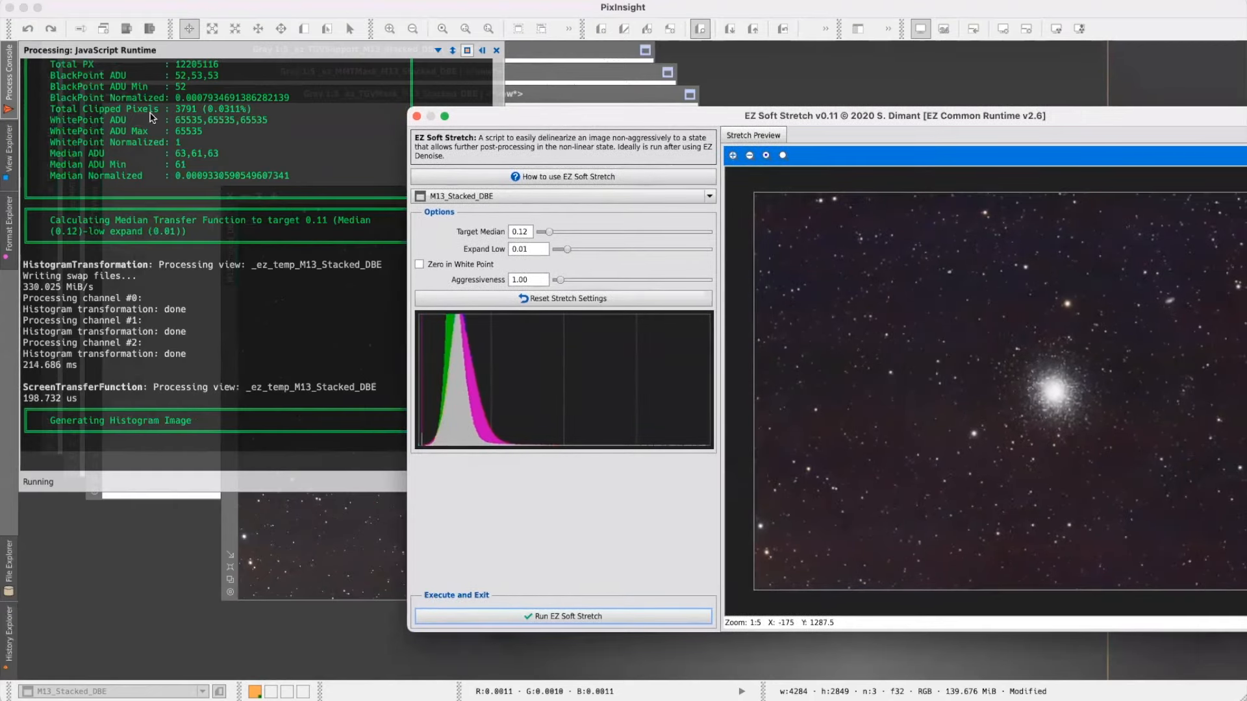
left_click_drag(523, 119, 317, 122)
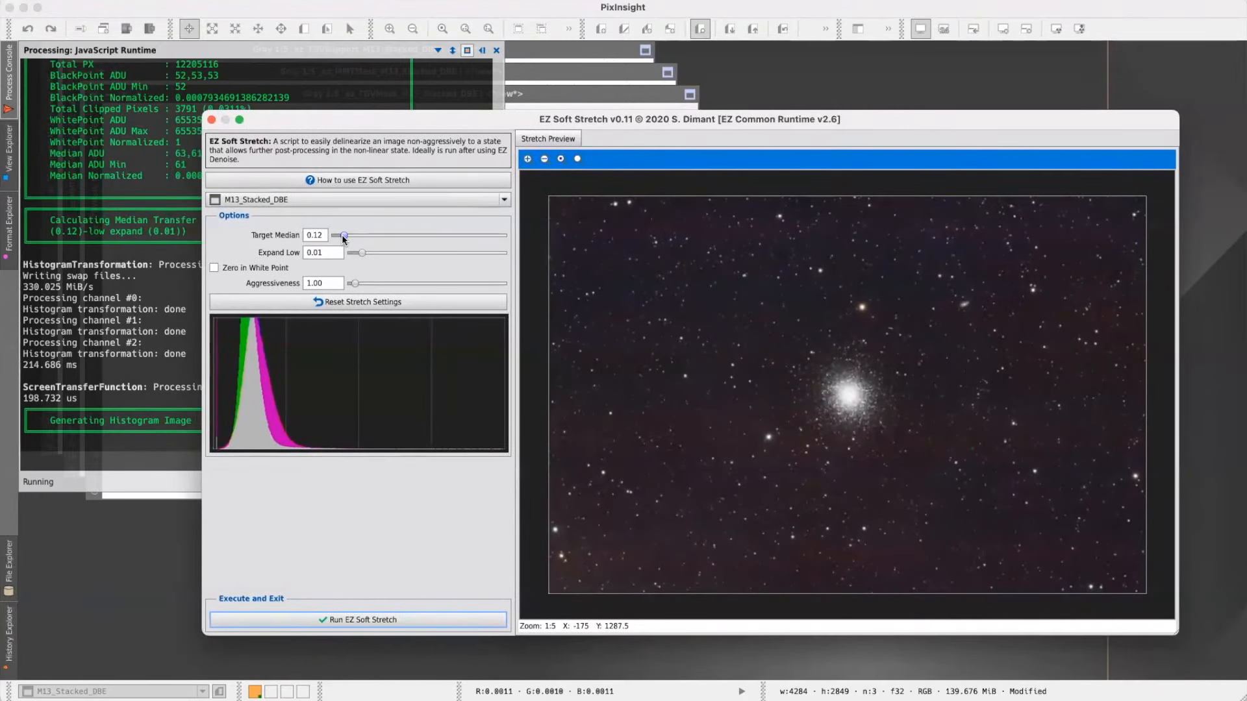
mouse_move(344, 237)
left_mouse_down()
mouse_move(401, 235)
mouse_move(338, 237)
left_mouse_up()
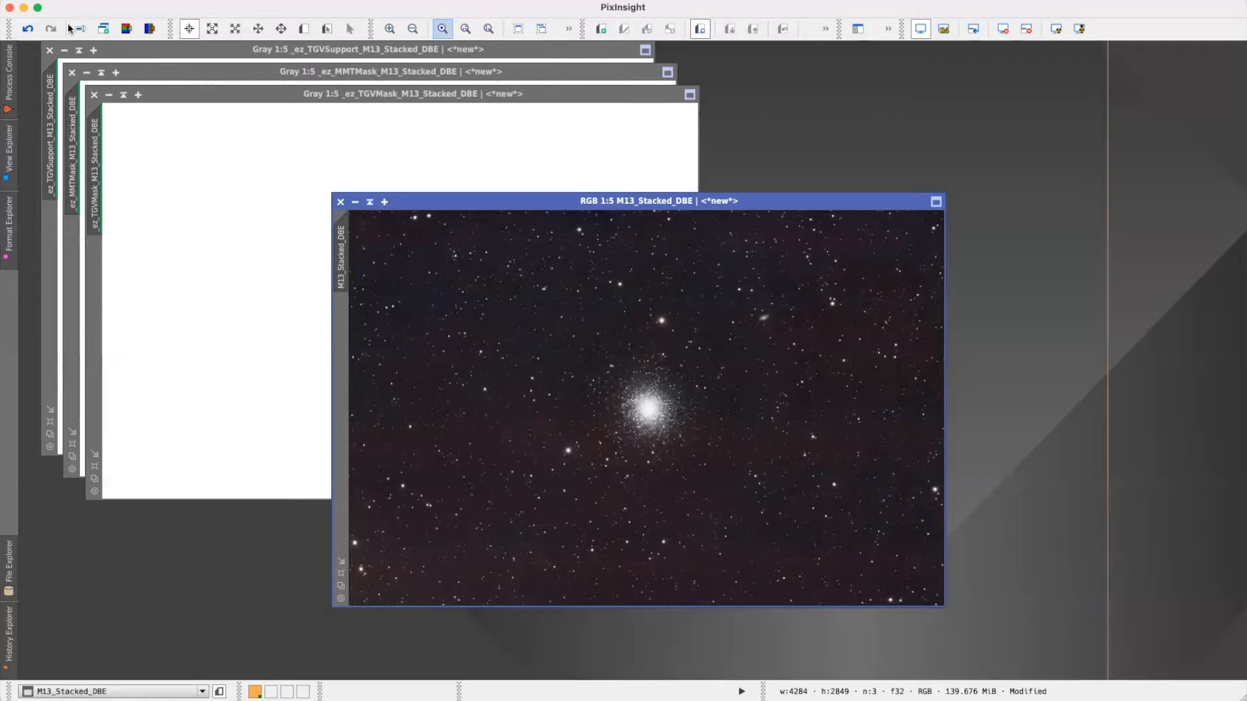
- Compare the soft stretch with the auto-stretched linear image by undoing it, toggling the screen stretch, and redoing it
left_click(27, 29)
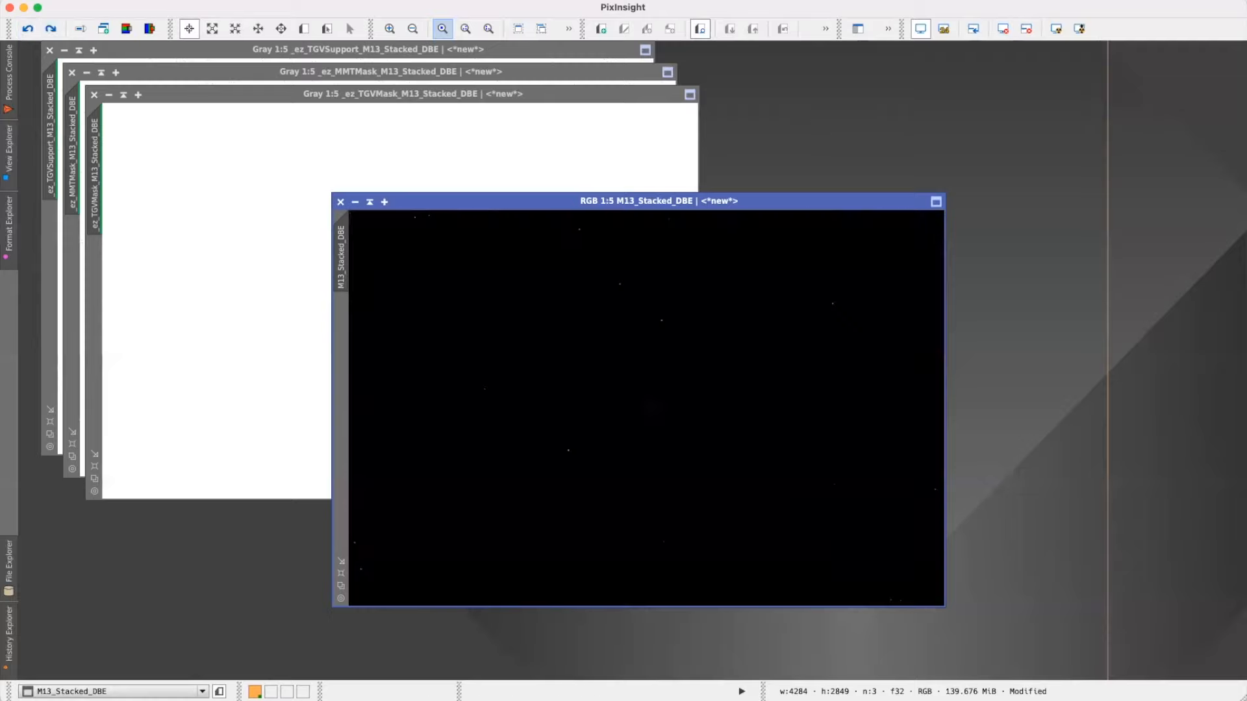
left_click(1056, 29)
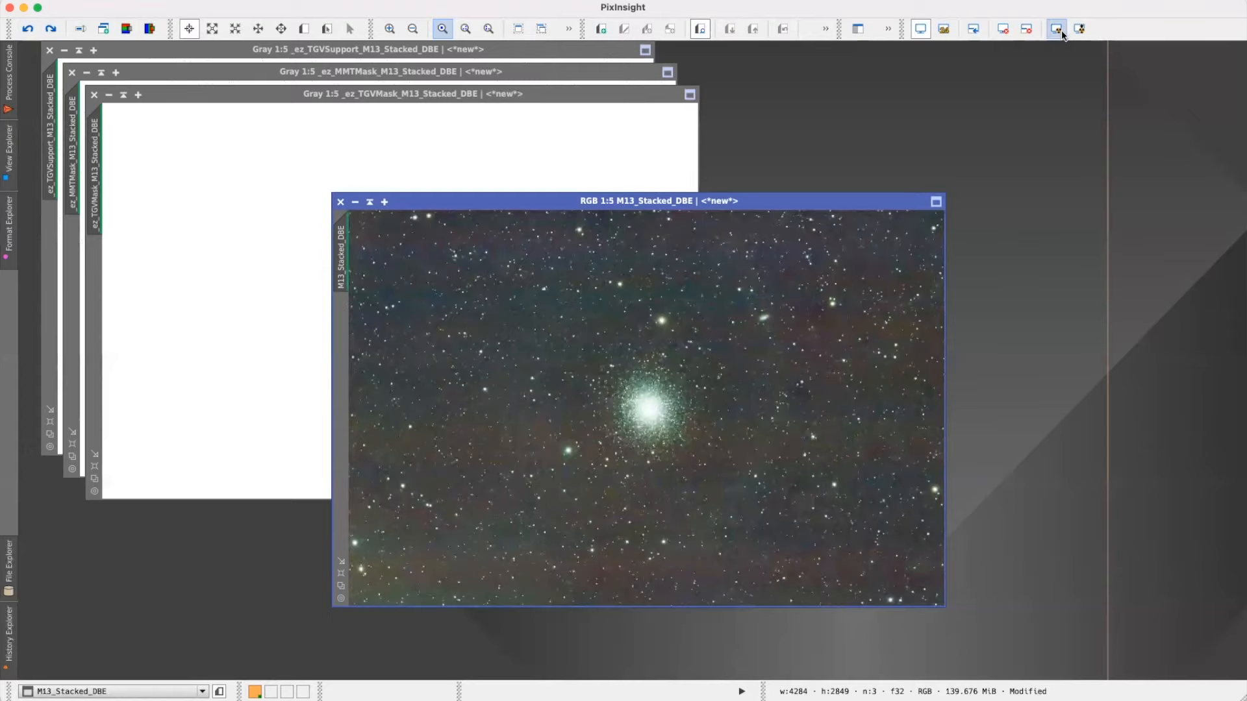
left_click(1003, 28)
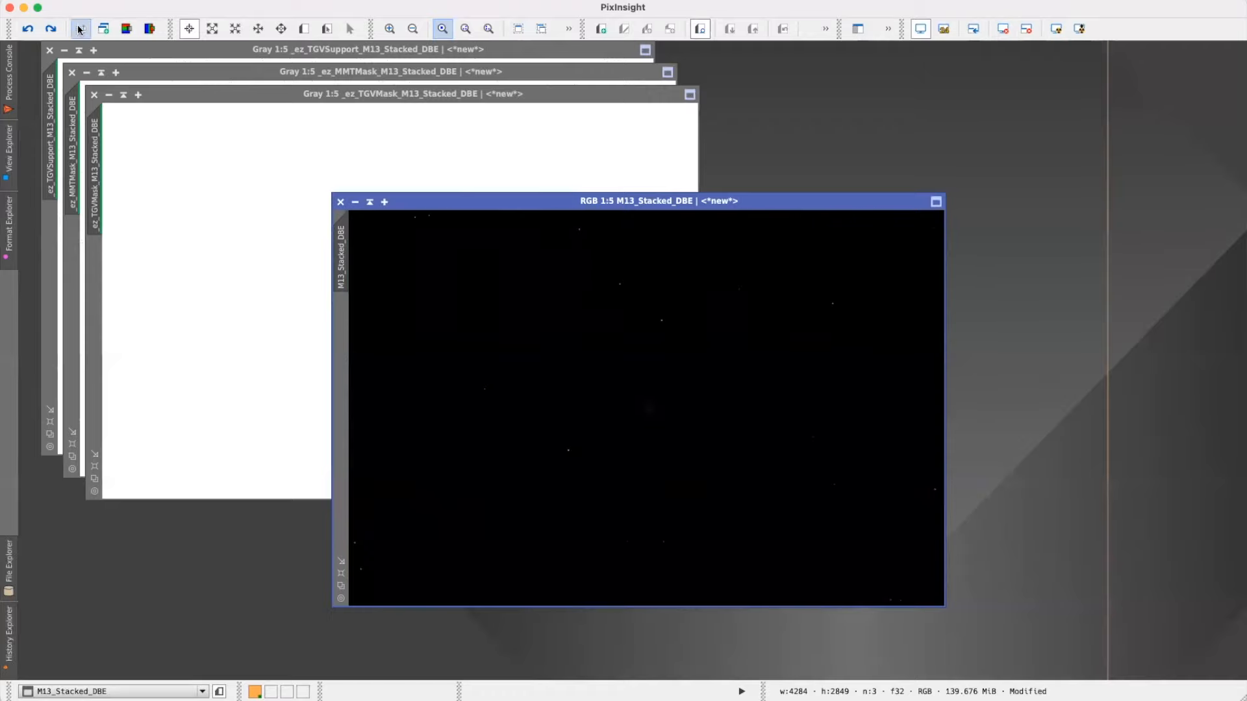
left_click(51, 28)
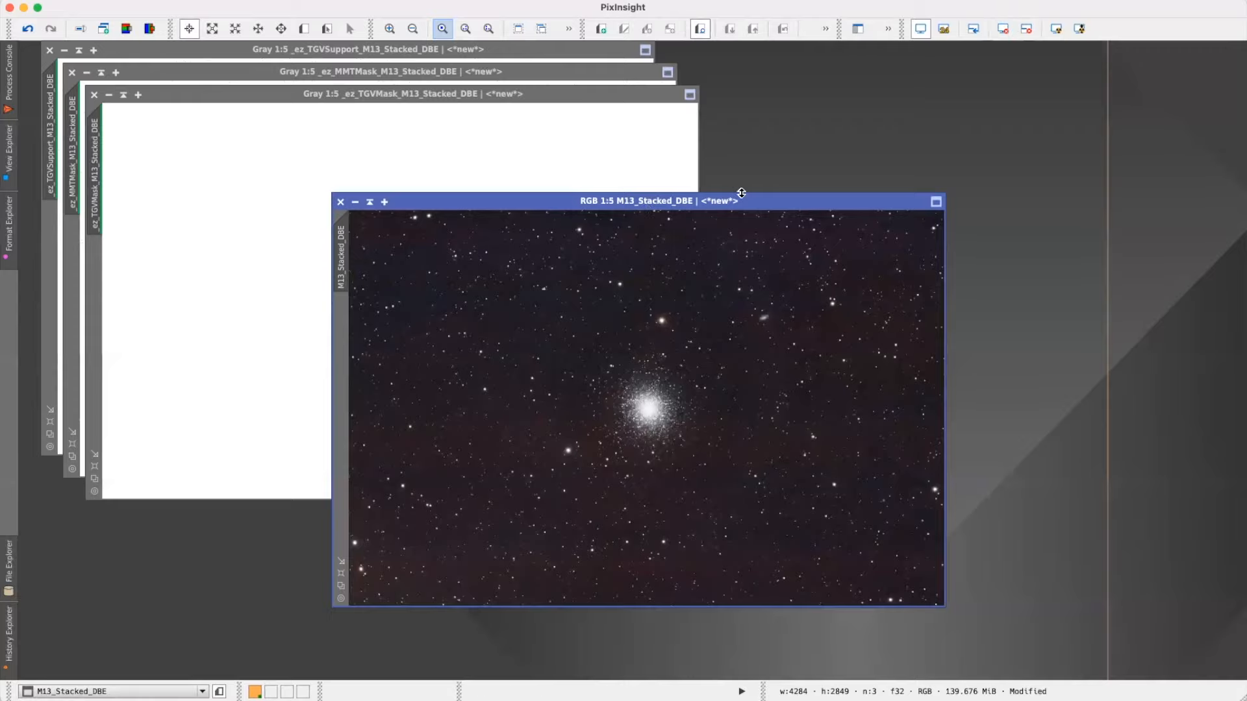
- Reposition the M13_Stacked_DBE window and collapse the TGVMask, MMTMask and TGVSupport image windows
left_click_drag(649, 201, 597, 154)
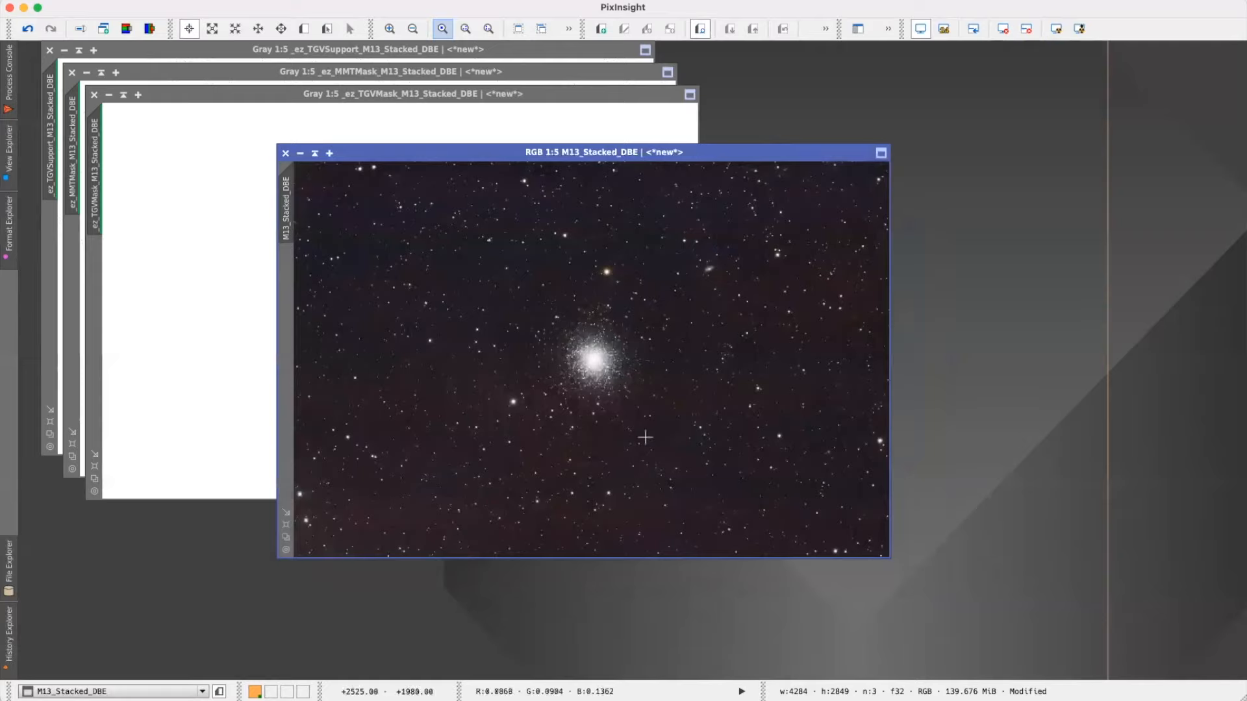
left_click_drag(560, 156, 395, 213)
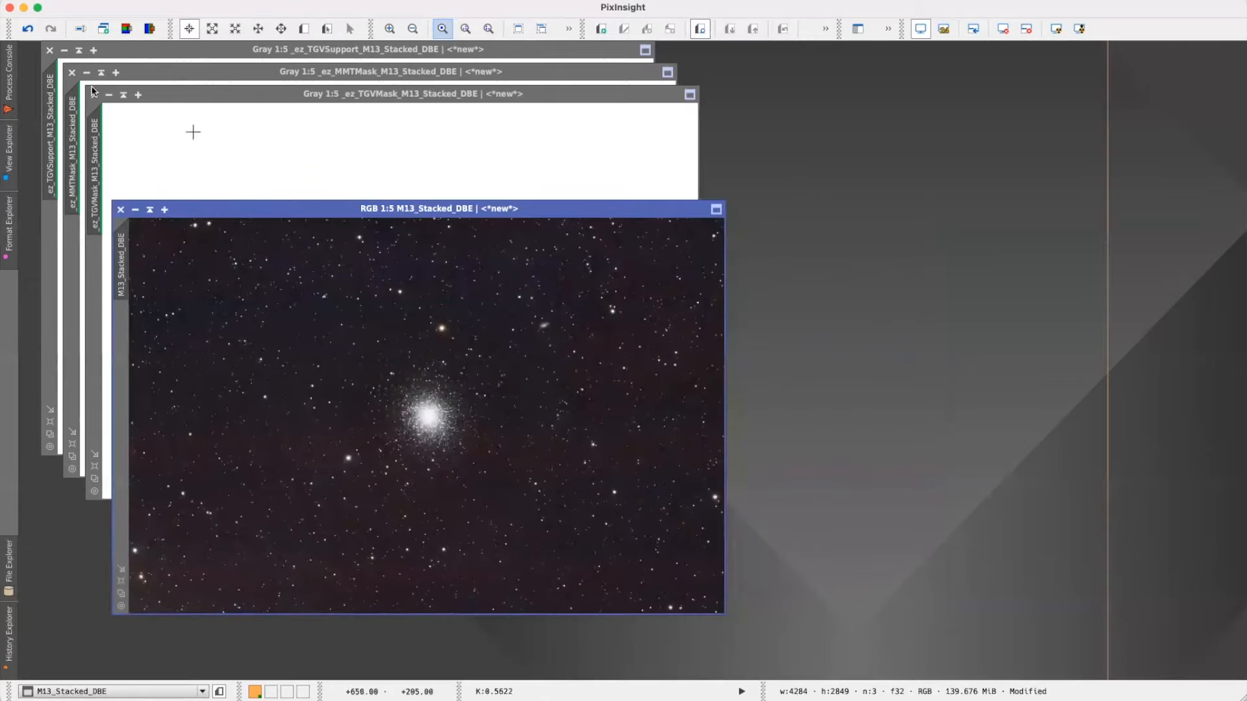
left_click(122, 95)
left_click(101, 73)
left_click(78, 50)
- Stack the three collapsed mask windows together and move the M13_Stacked_DBE image above them
left_click_drag(446, 212, 989, 133)
left_click_drag(200, 176, 575, 346)
left_click_drag(442, 290, 219, 637)
left_click_drag(377, 271, 193, 576)
left_click_drag(320, 248, 145, 594)
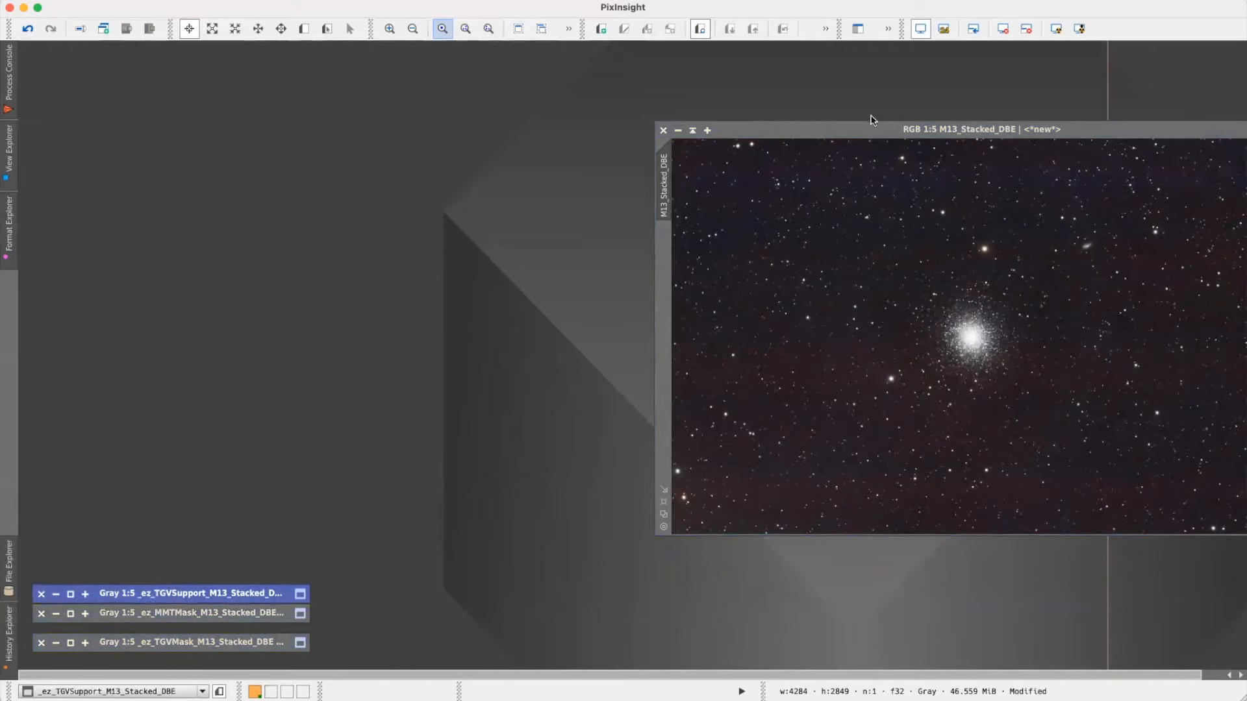
left_click_drag(867, 130, 239, 104)
- Open the ACDNR noise reduction process and place its window beside the M13_Stacked_DBE image
left_click(334, 2)
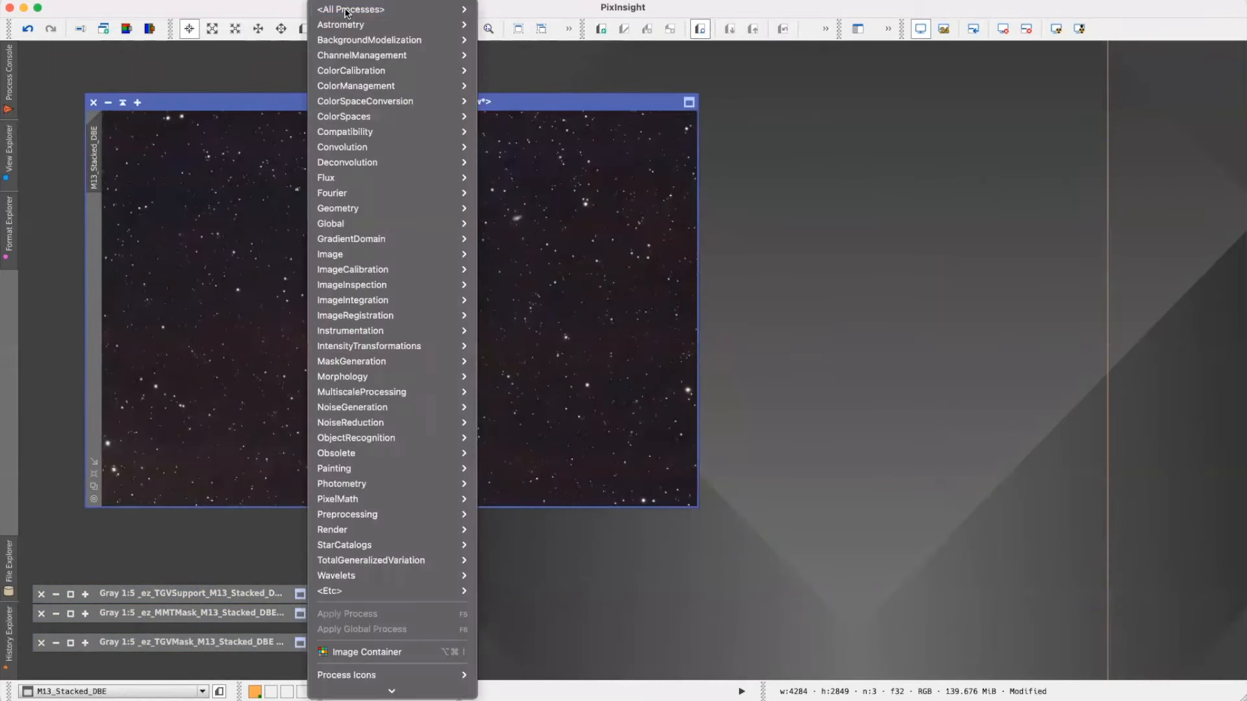
mouse_move(345, 13)
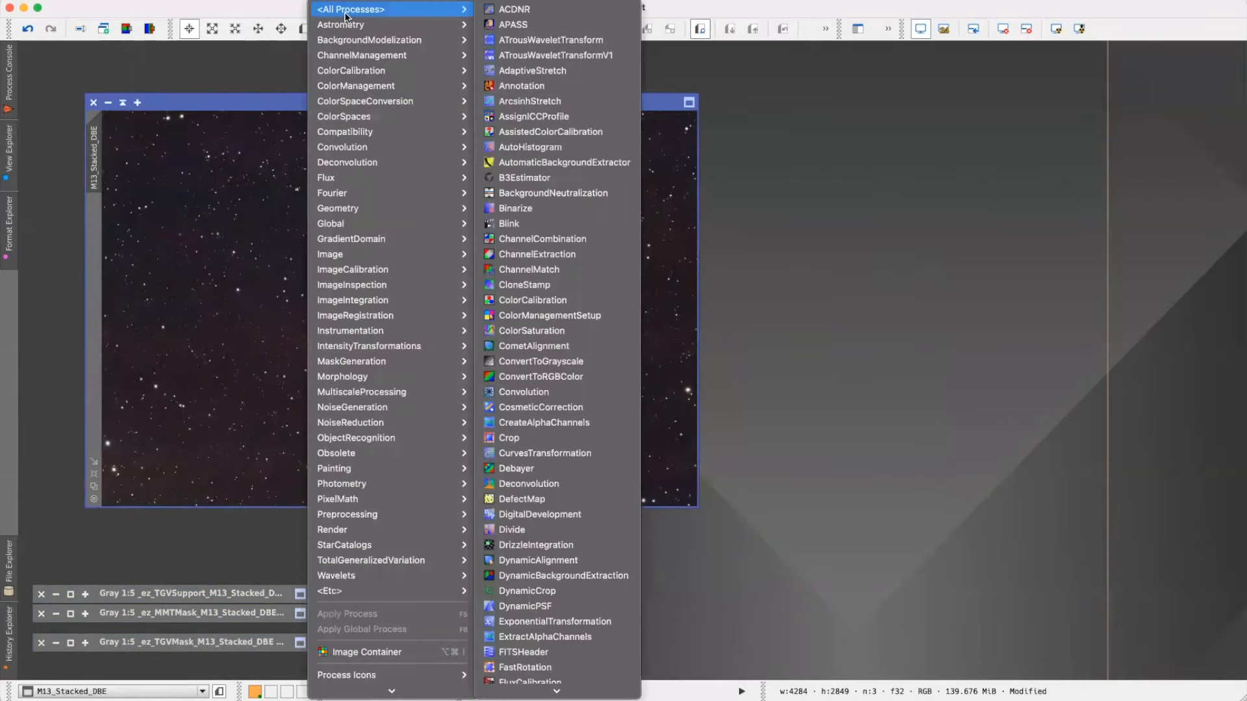
left_click(515, 11)
left_click_drag(982, 185, 903, 121)
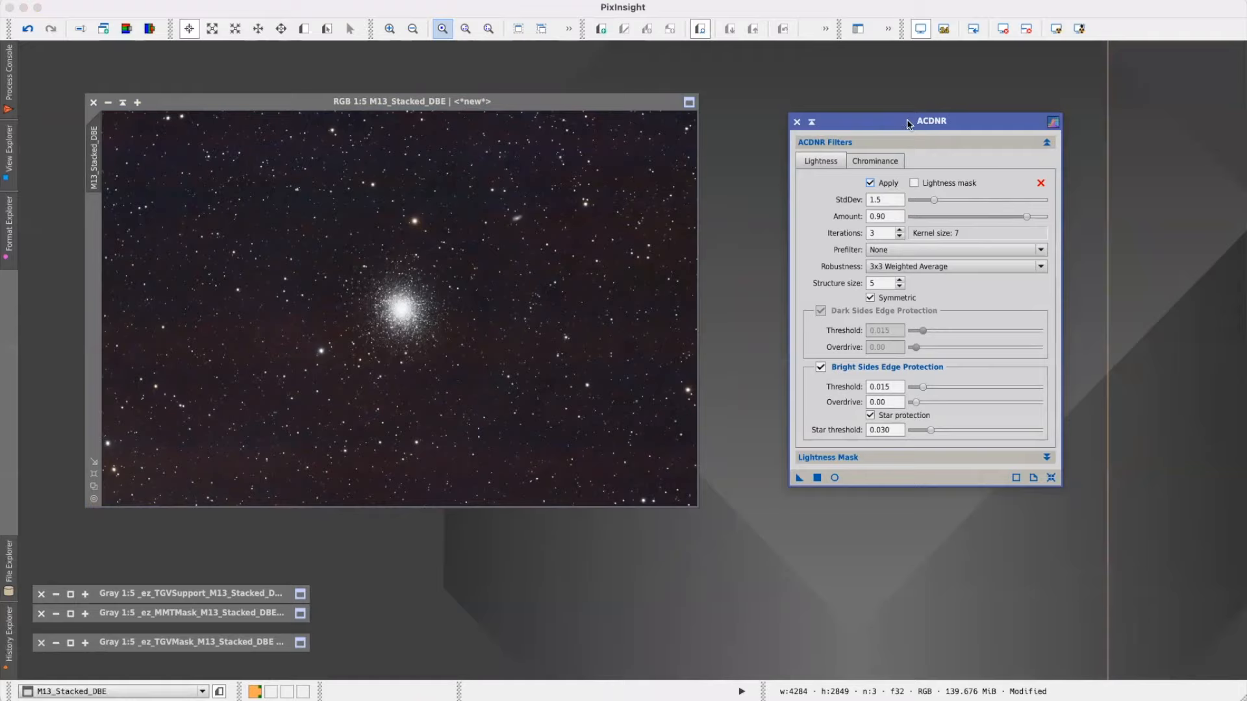
left_click_drag(929, 121, 1085, 121)
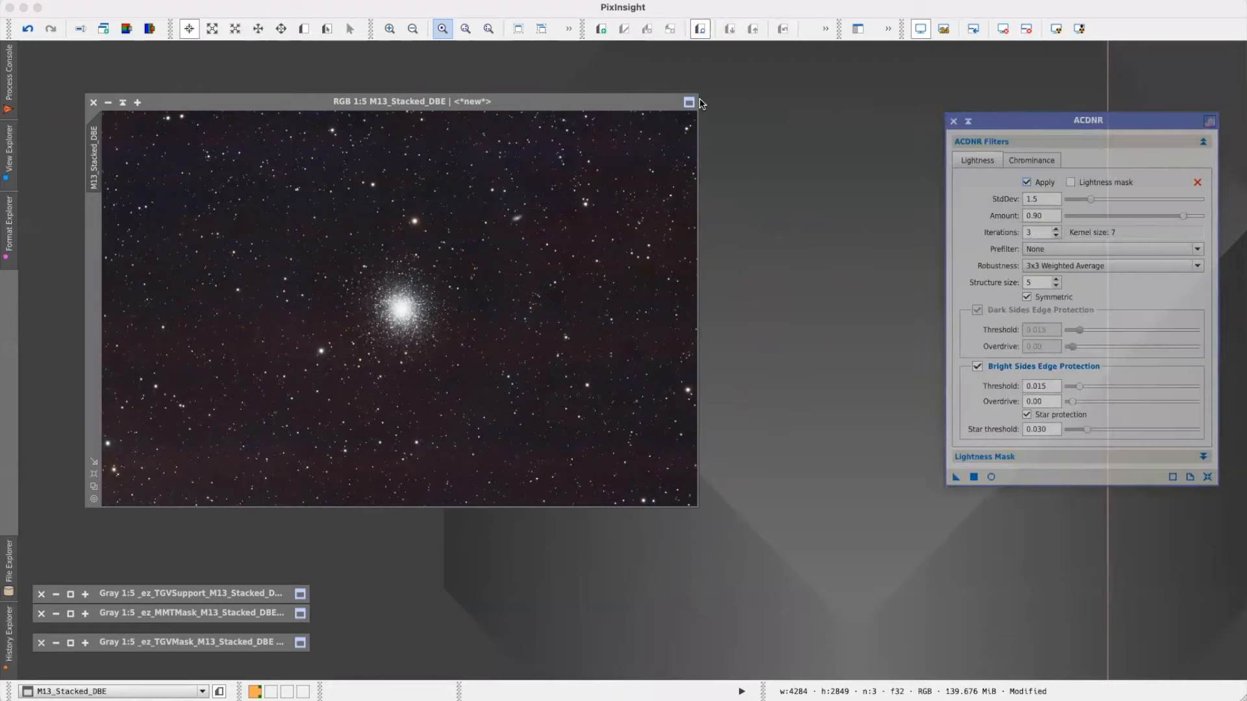
- Extract the CIE L* component of M13_Stacked_DBE and reposition the resulting lightness image
left_click_drag(582, 102, 781, 117)
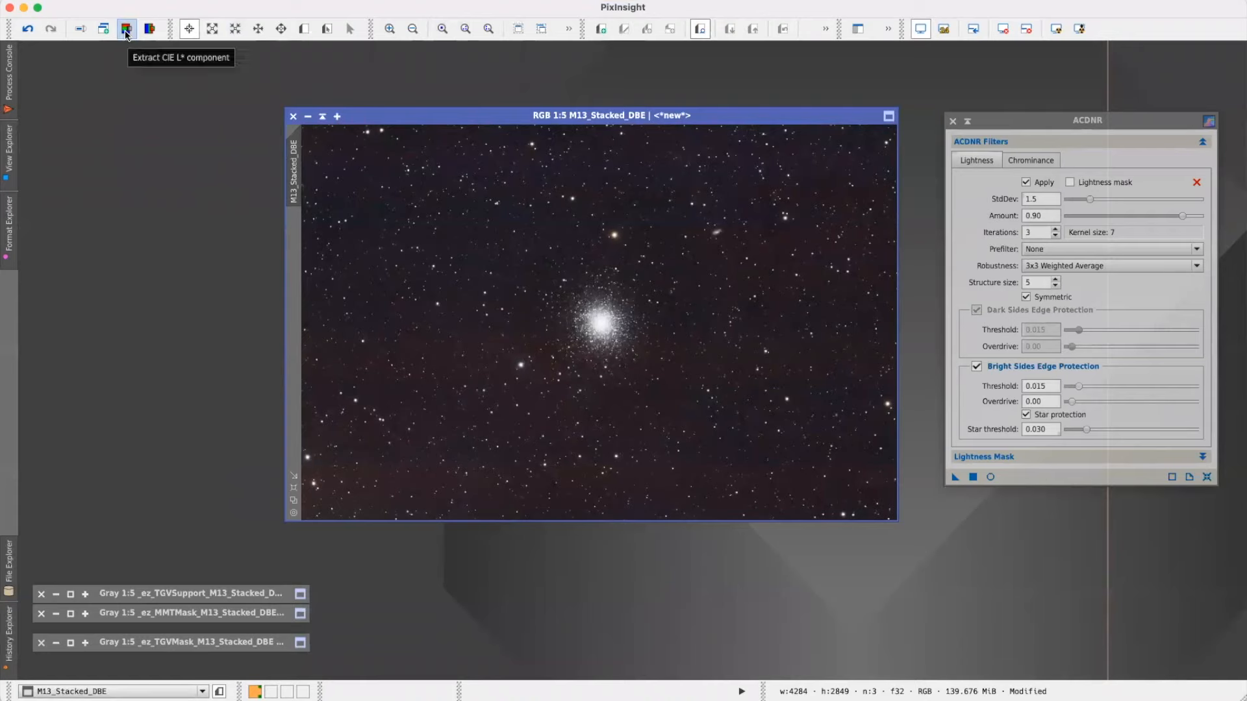
left_click(126, 34)
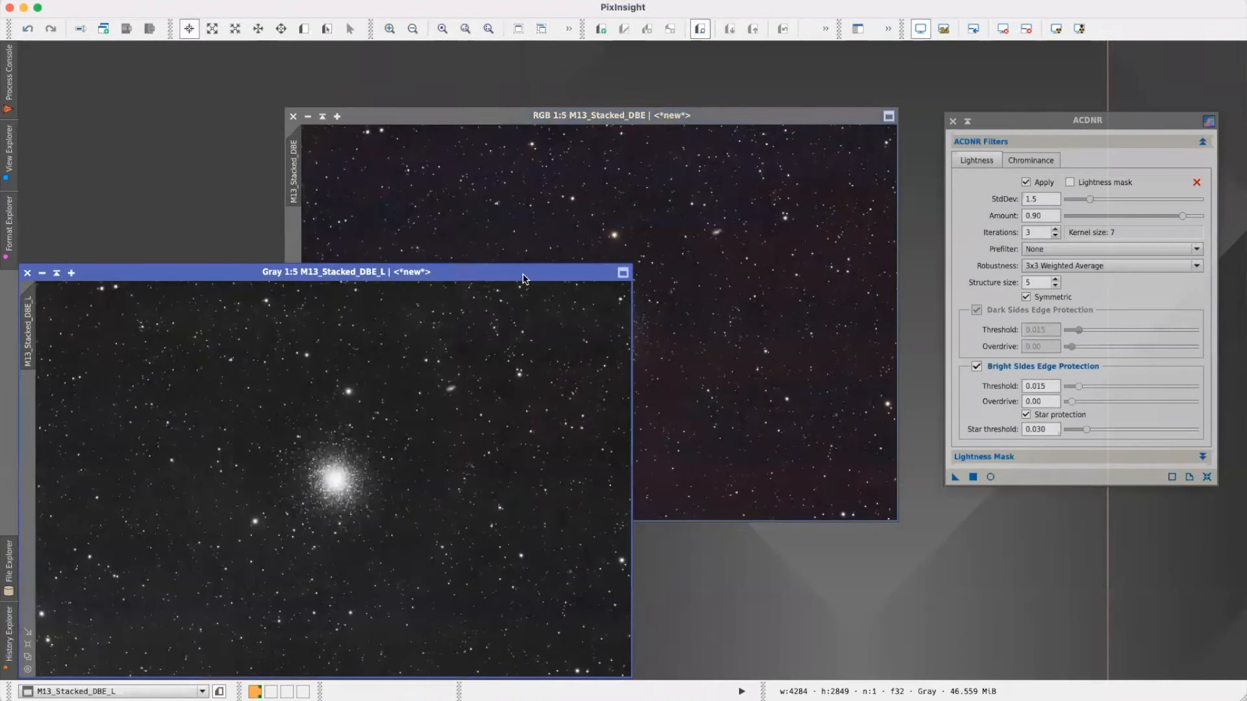
left_click_drag(523, 273, 647, 180)
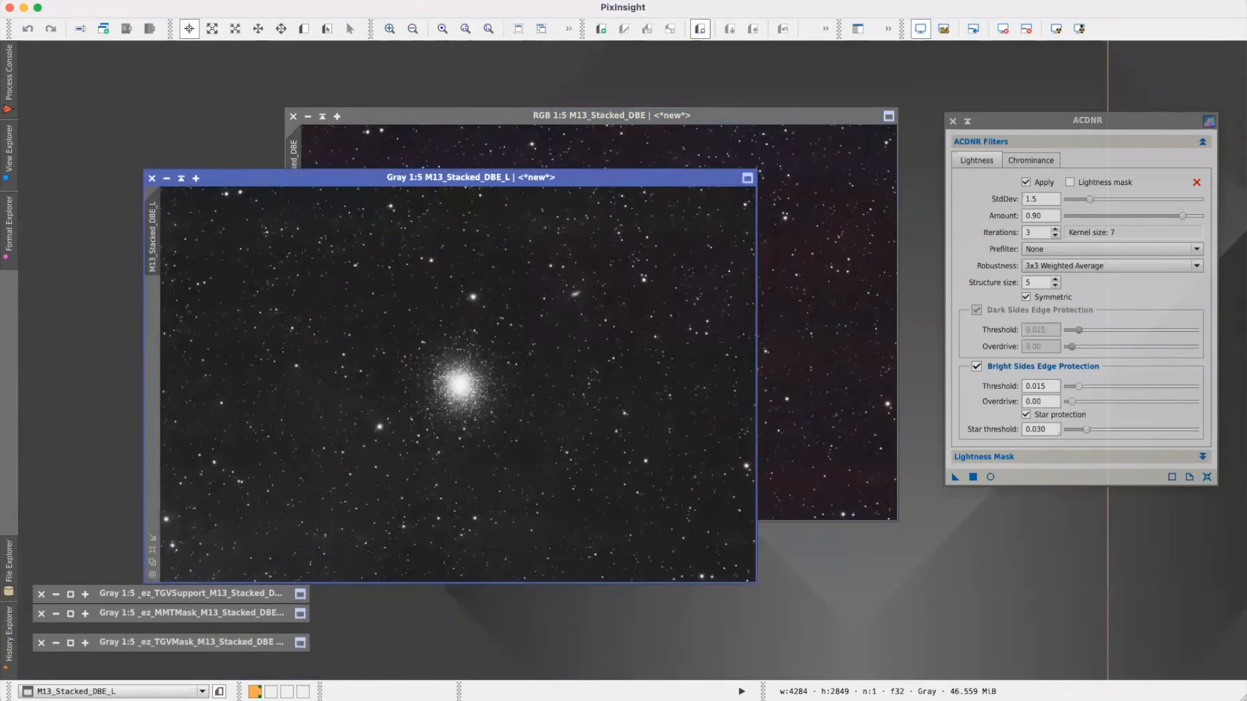
- Open the ScreenTransferFunction process
left_click(330, 1)
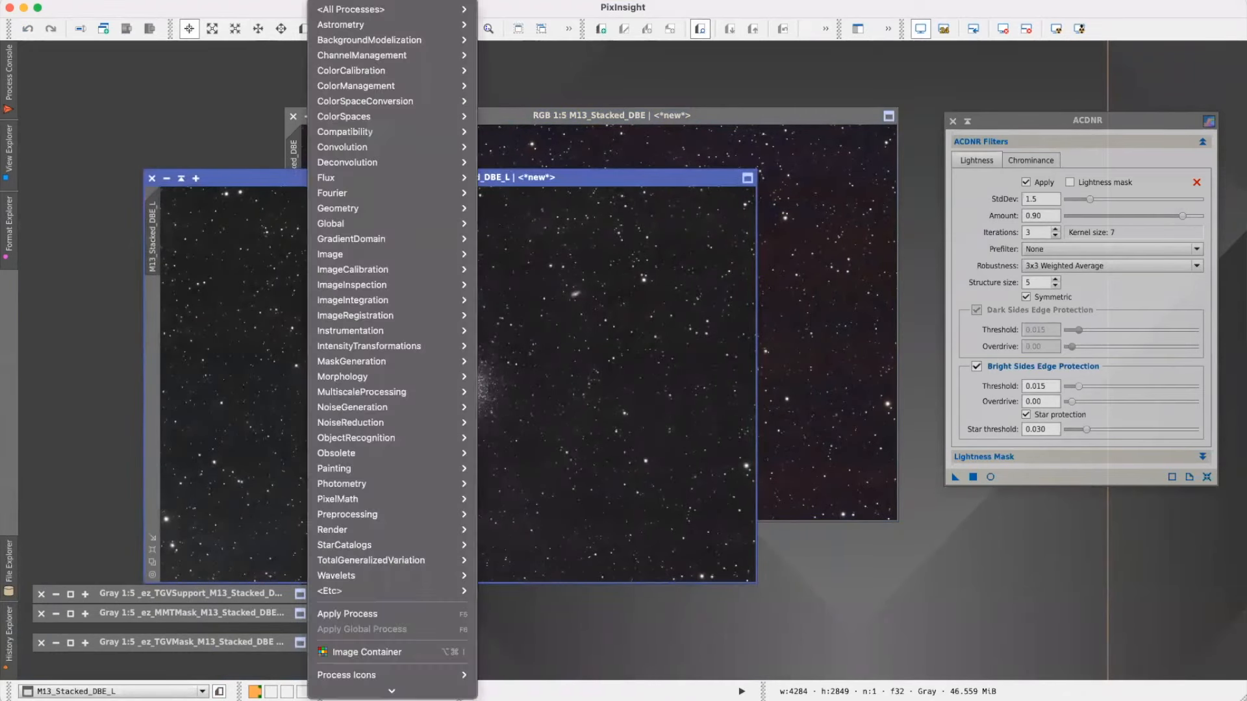
mouse_move(340, 7)
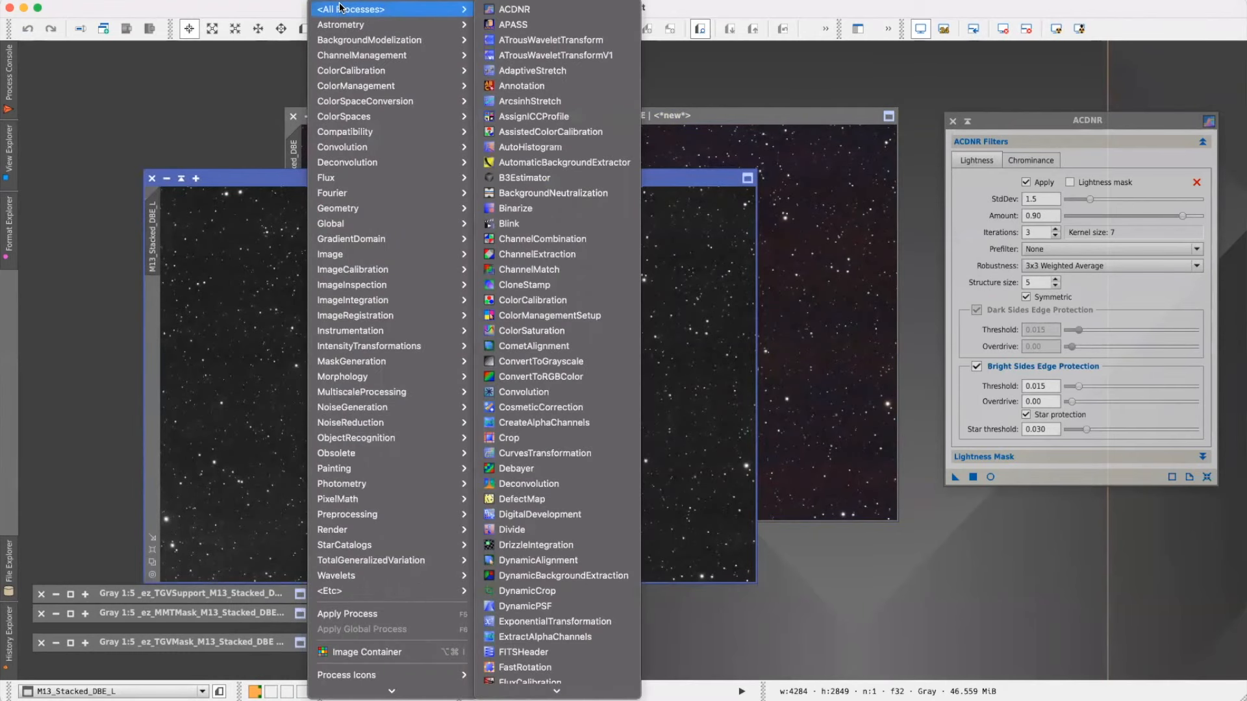
scroll(530, 334, "down", 20)
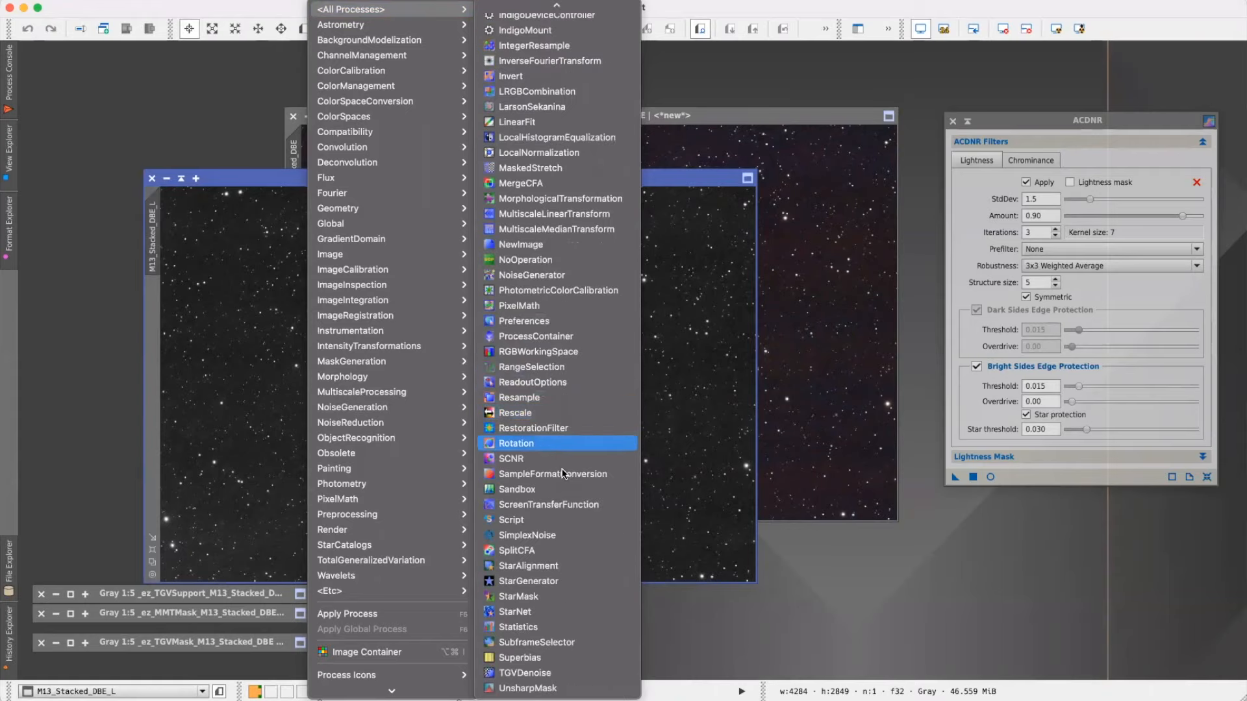
left_click(555, 505)
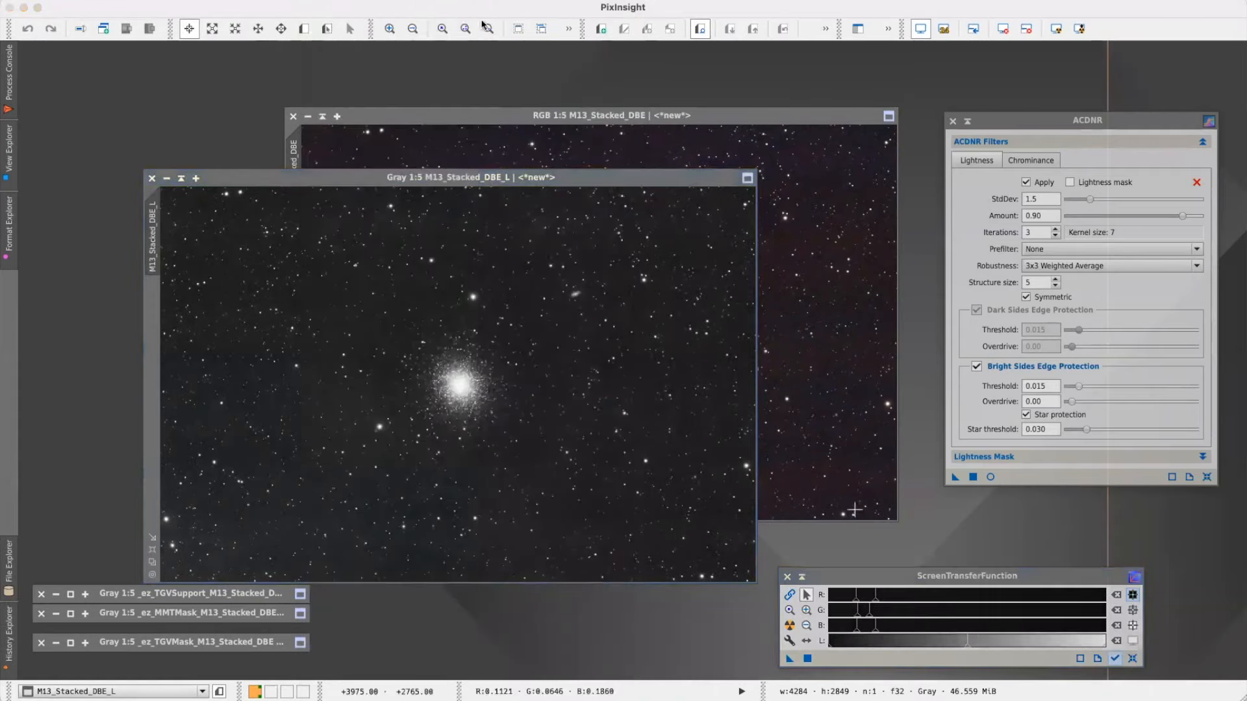
- Open the HistogramTransformation process
left_click(332, 3)
mouse_move(354, 9)
scroll(539, 201, "down", 5)
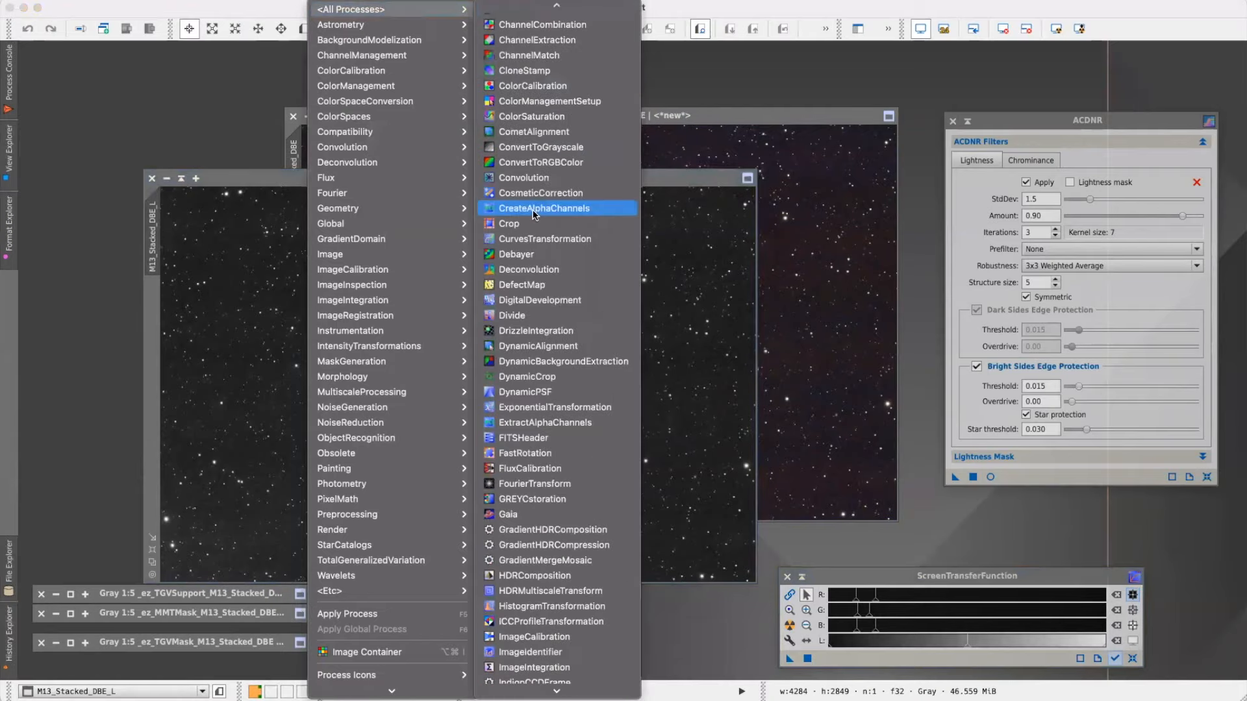
scroll(555, 506, "down", 2)
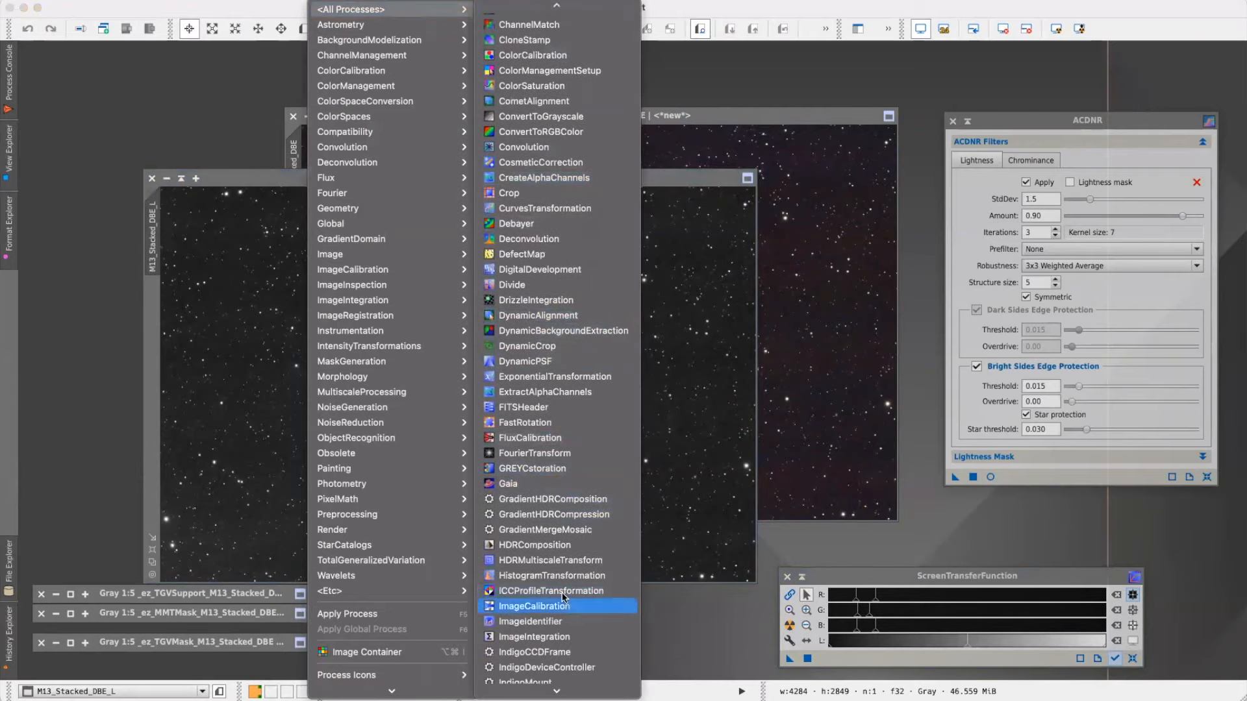
left_click(552, 575)
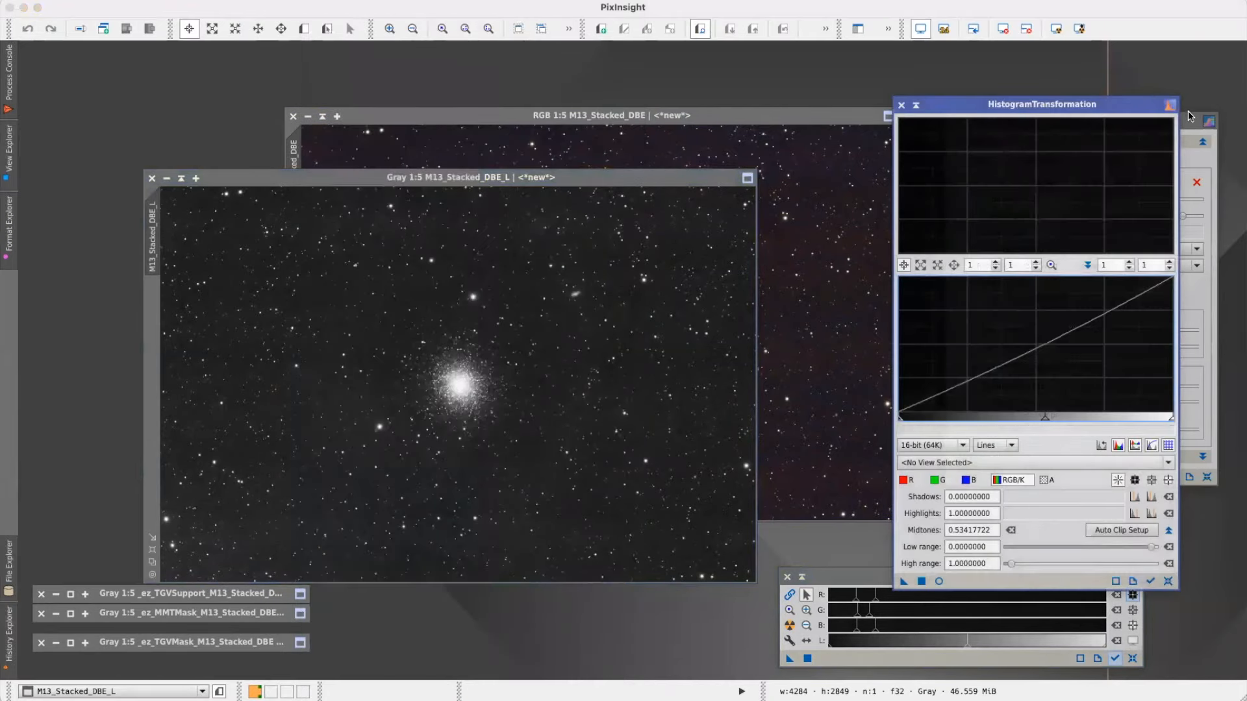
- Arrange the HistogramTransformation and ScreenTransferFunction windows without overlap and reset both processes to their defaults
left_click_drag(1104, 104, 1125, 79)
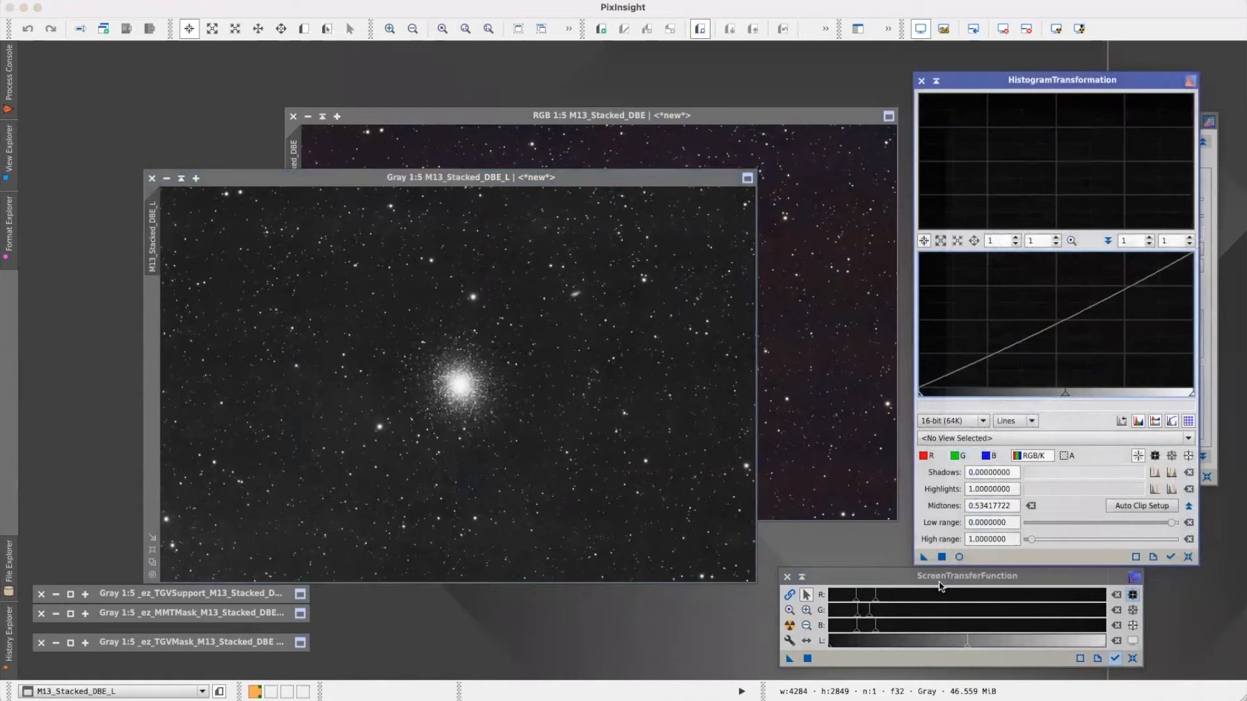
left_click_drag(943, 580, 1017, 590)
left_click(1206, 668)
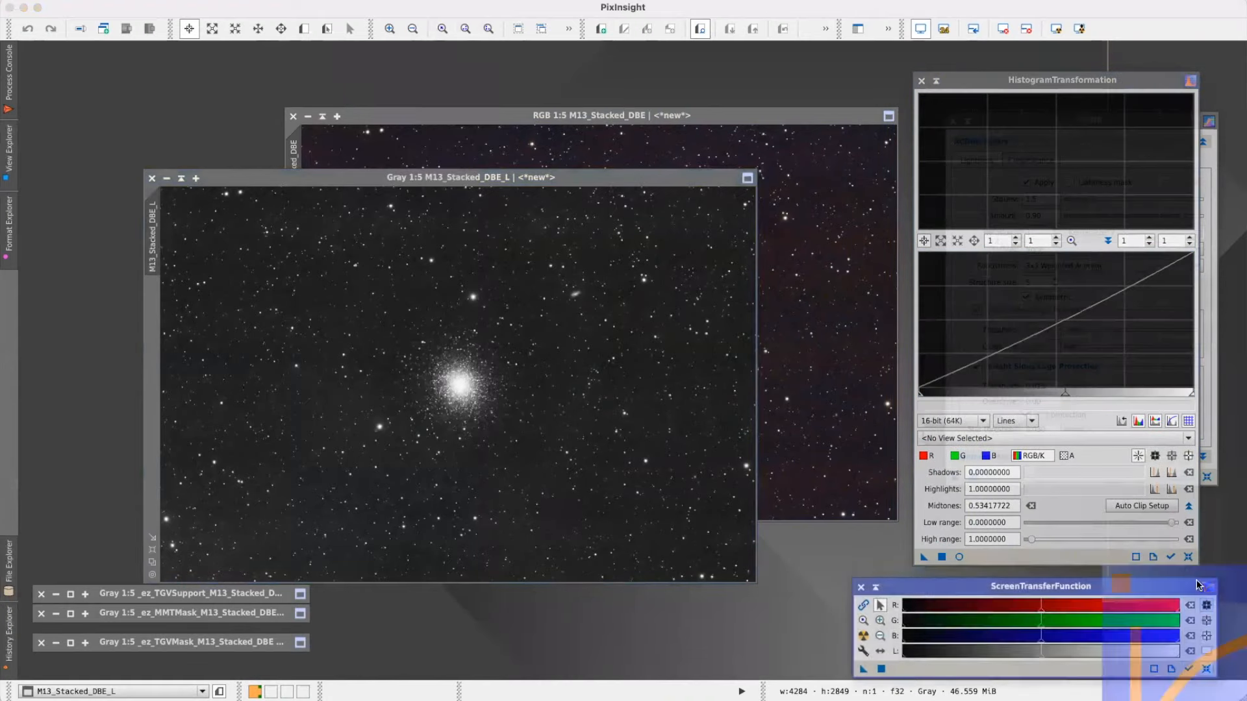
- Auto-stretch the display of M13_Stacked_DBE_L and transfer its screen stretch settings to HistogramTransformation
left_click(578, 182)
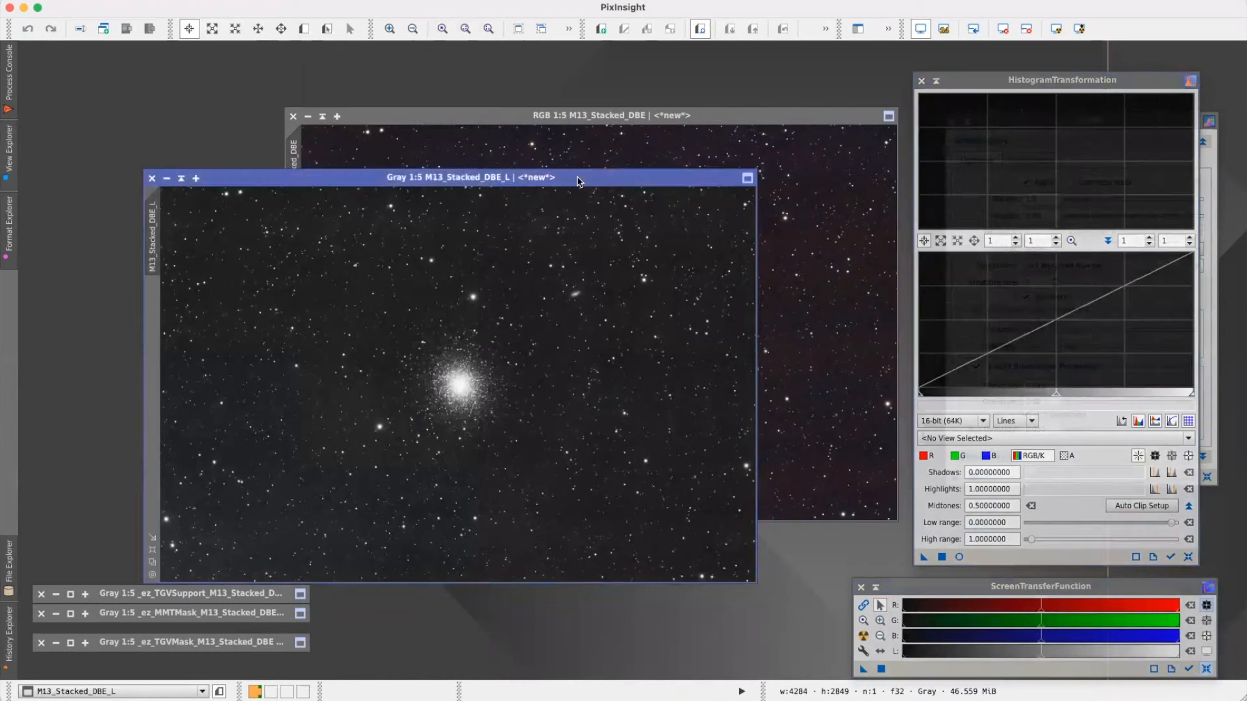
left_click(863, 636)
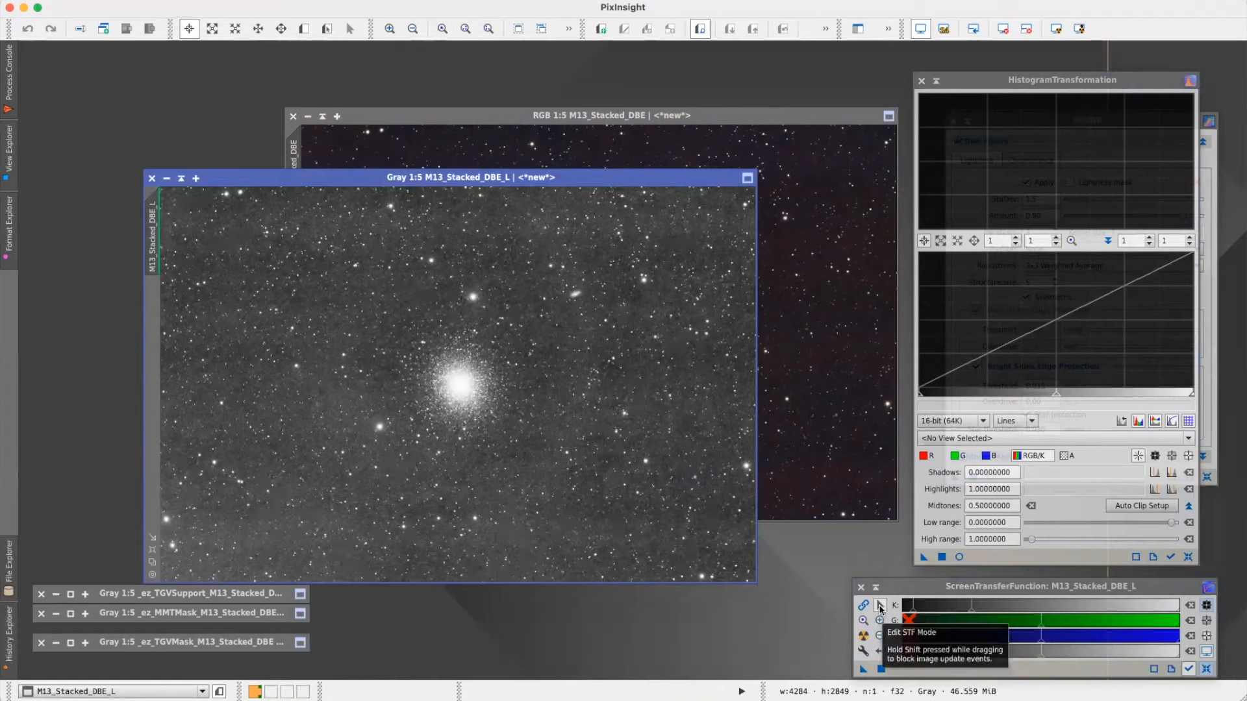
left_click_drag(863, 670, 994, 558)
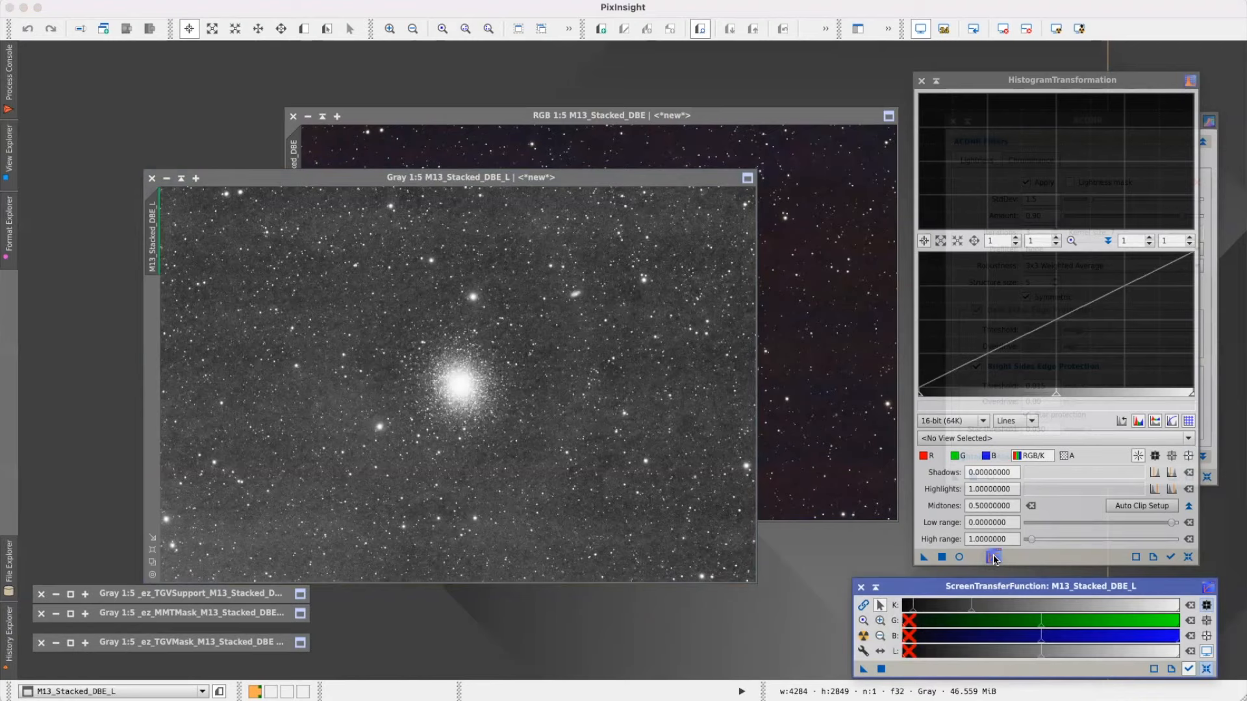
- Load the M13_Stacked_DBE_L histogram into HistogramTransformation with the transferred stretch and open a real-time preview
left_click_drag(994, 558, 994, 559)
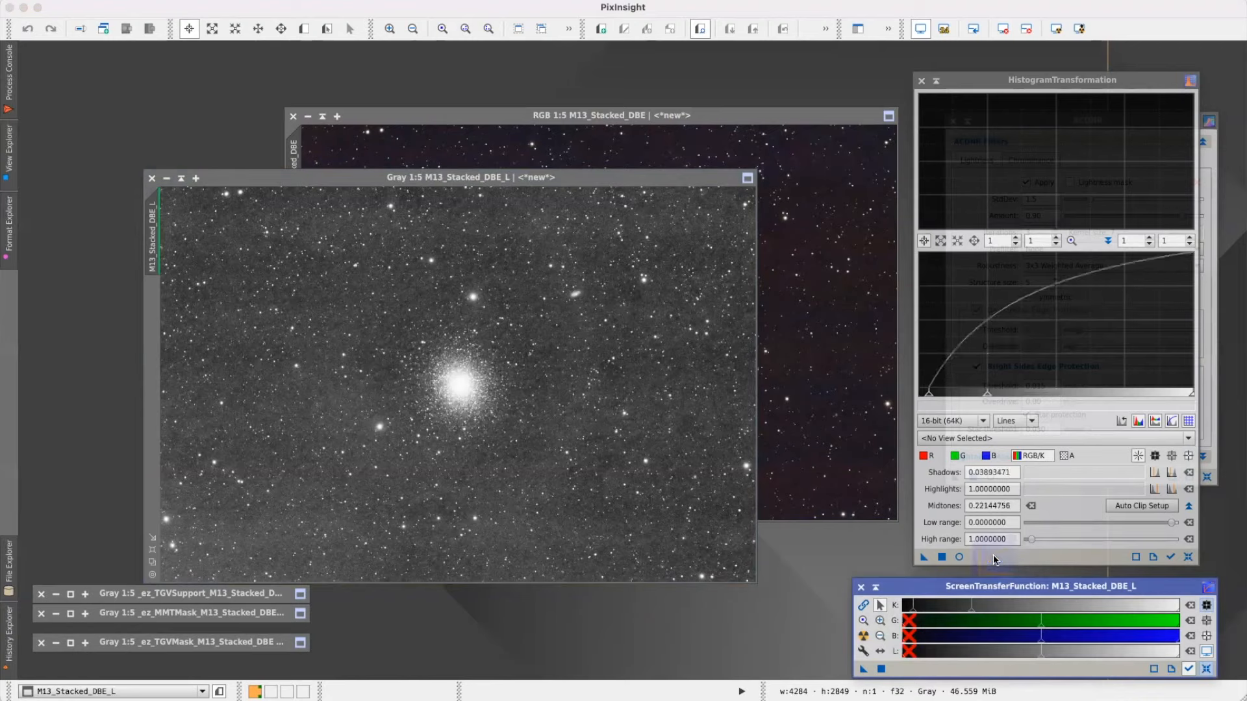
left_click(984, 438)
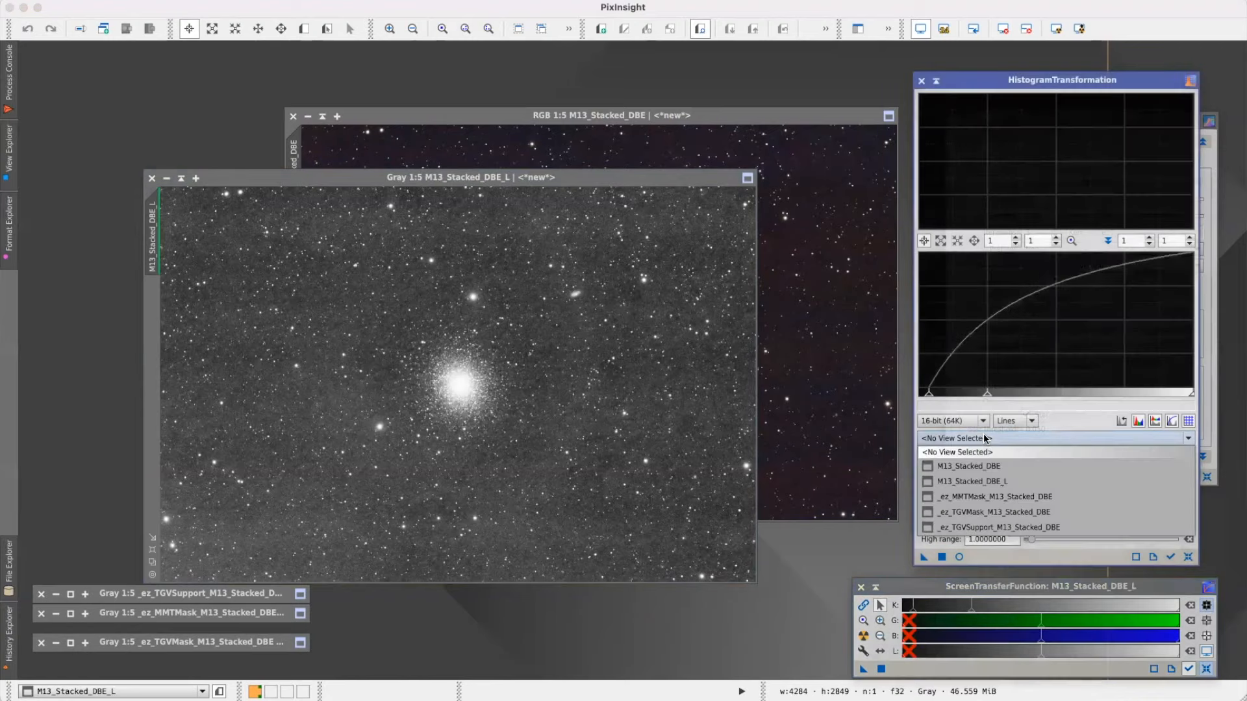
left_click(1012, 483)
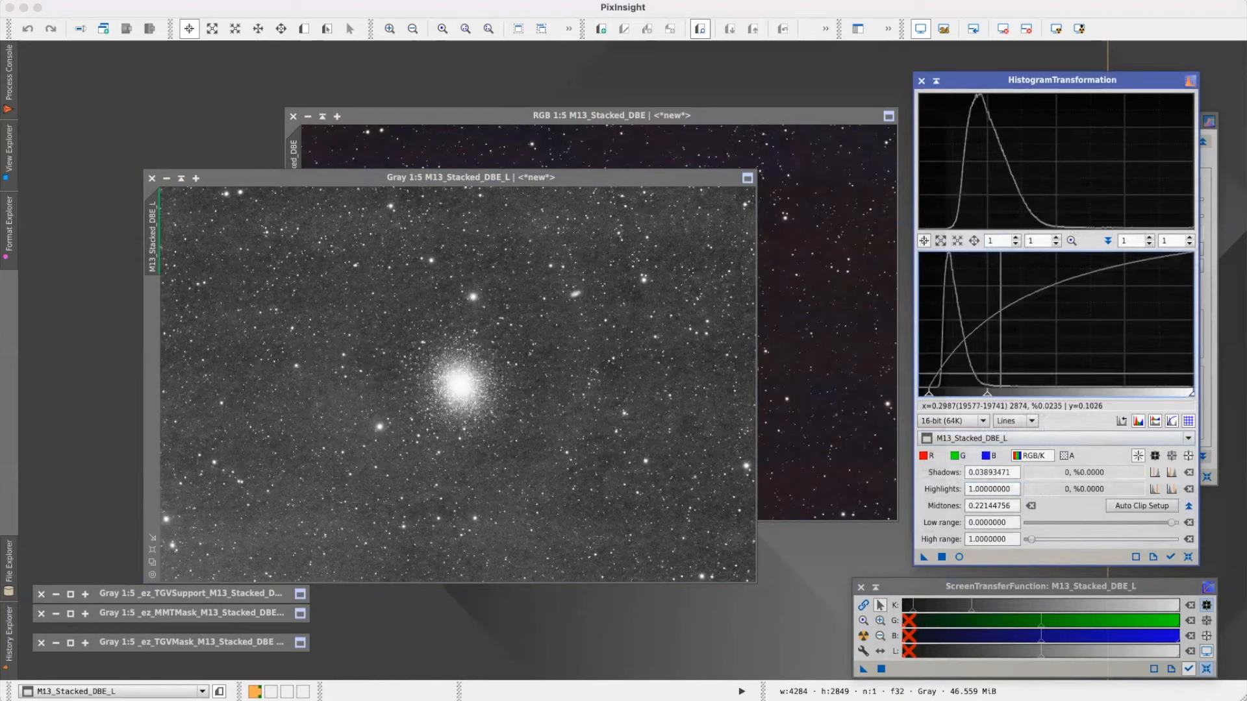
left_click(959, 557)
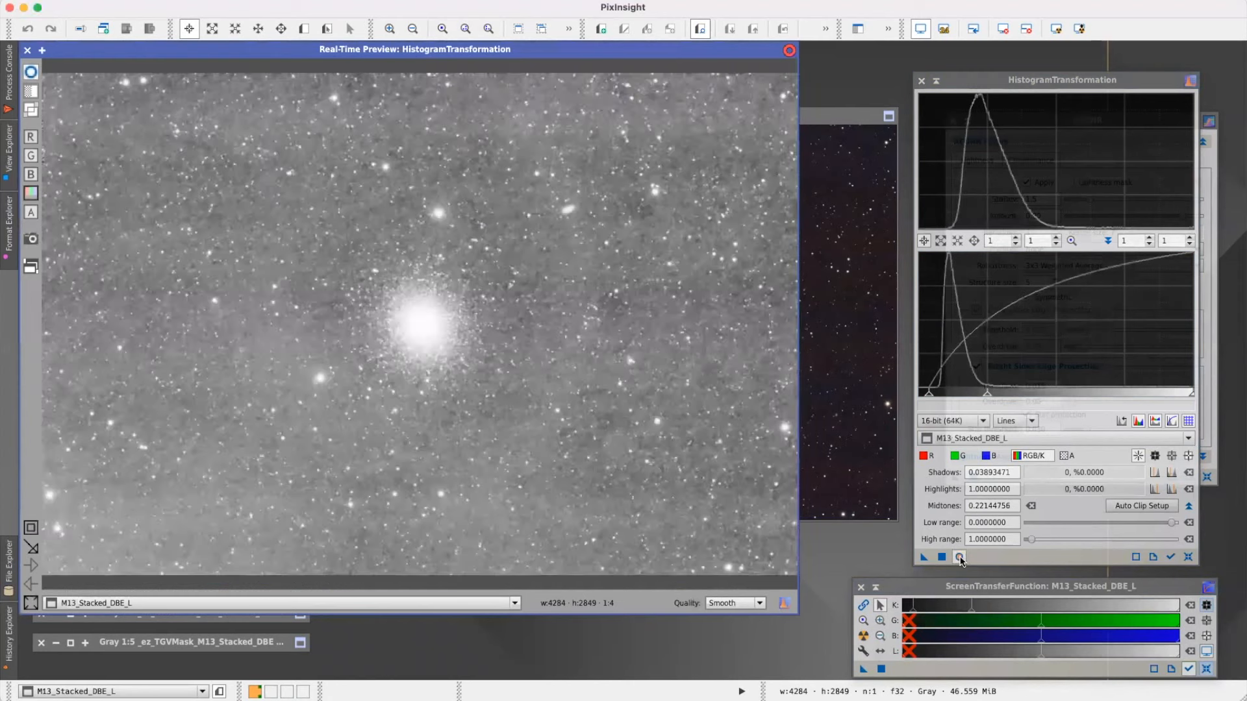
left_click_drag(680, 57, 693, 71)
- Set the shadows to about 0.063 and midtones to about 0.659, close the preview, and apply the stretch to M13_Stacked_DBE_L
left_click_drag(980, 389, 1013, 397)
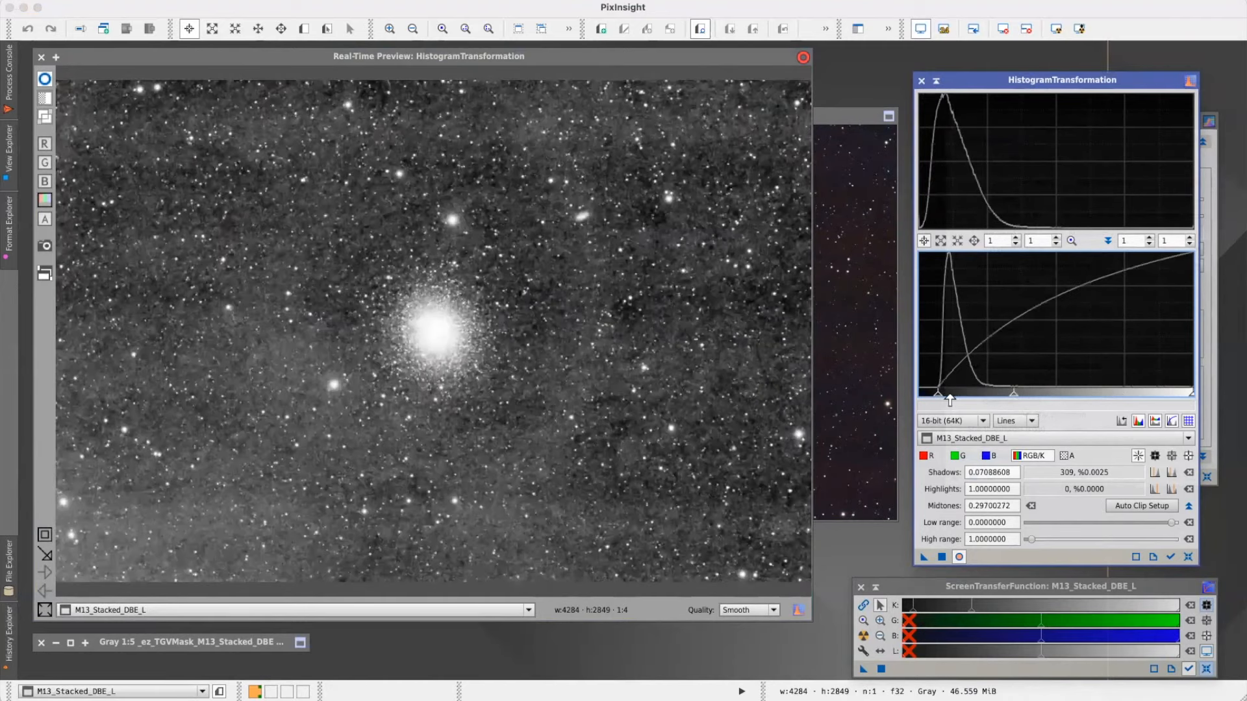
left_click_drag(938, 399, 936, 399)
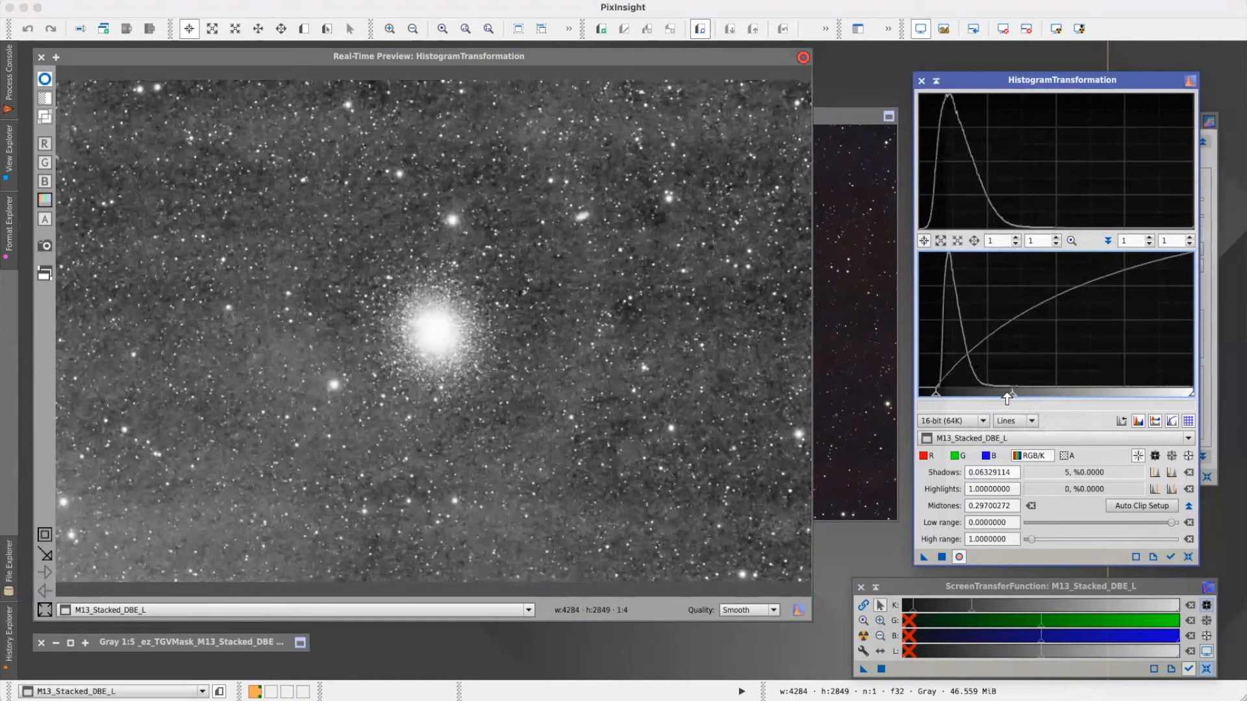
left_click_drag(1012, 397, 1168, 393)
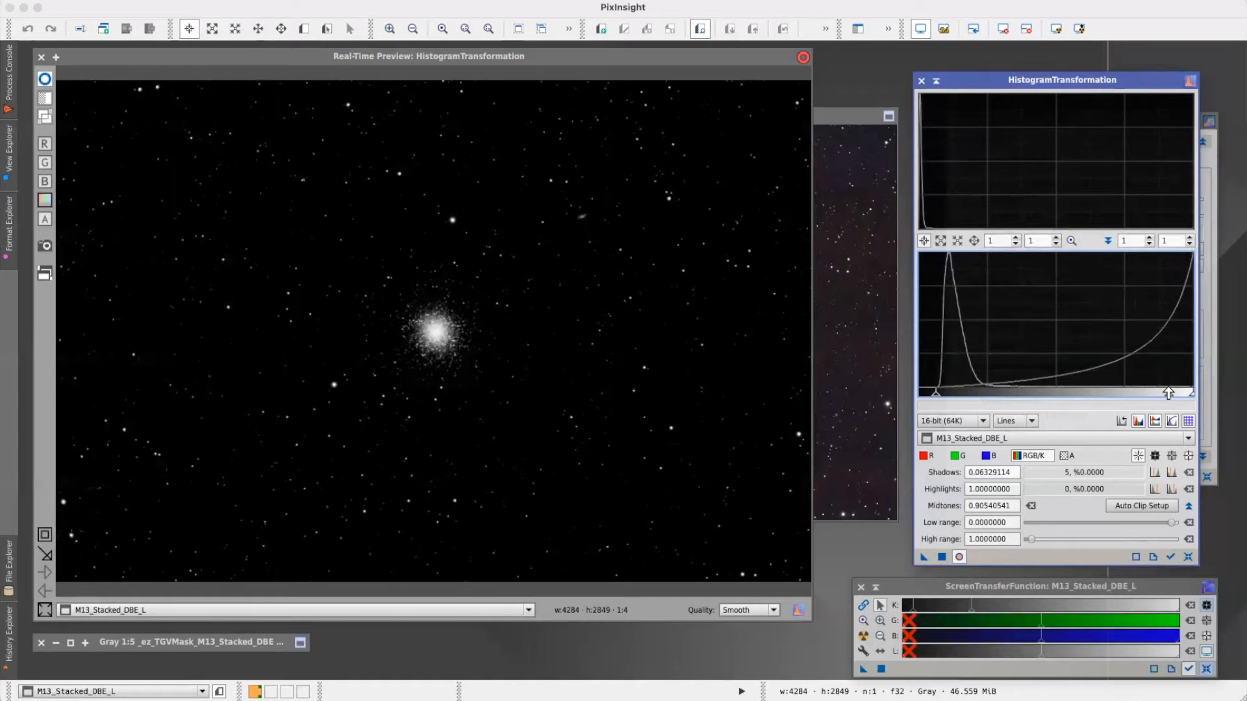
left_click_drag(1168, 394, 986, 396)
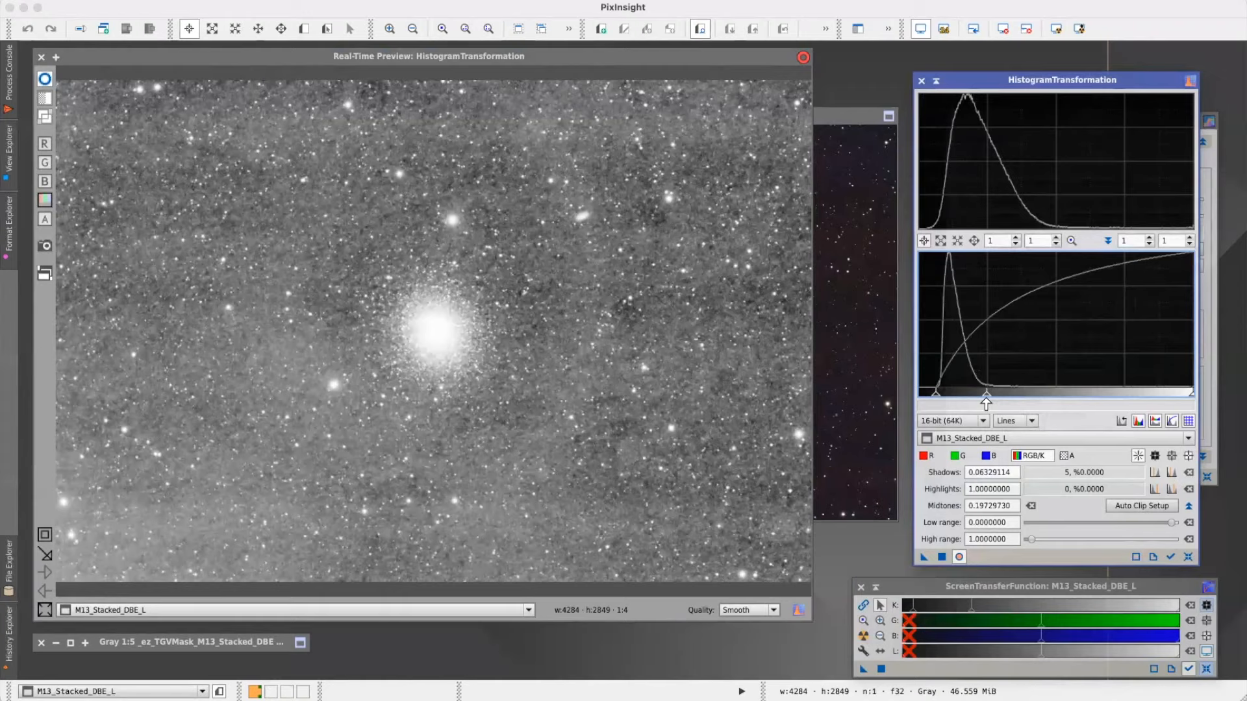
left_click_drag(986, 398, 1113, 395)
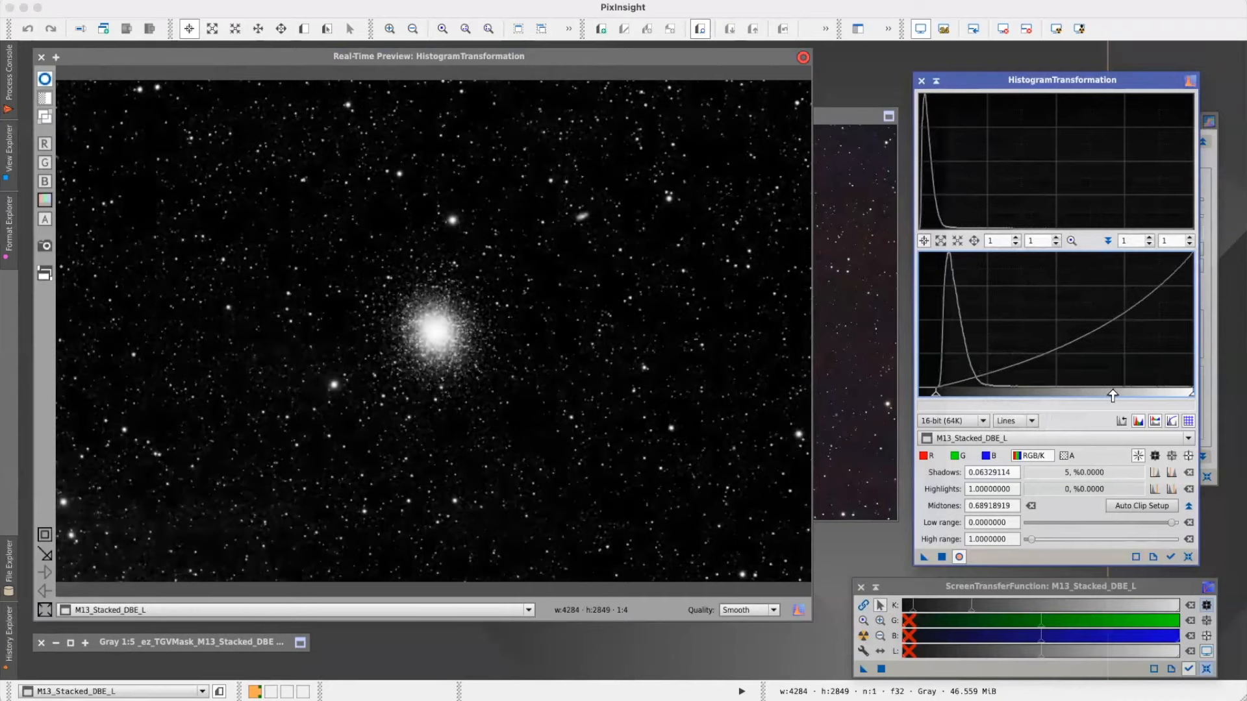
left_click_drag(1111, 396, 1104, 396)
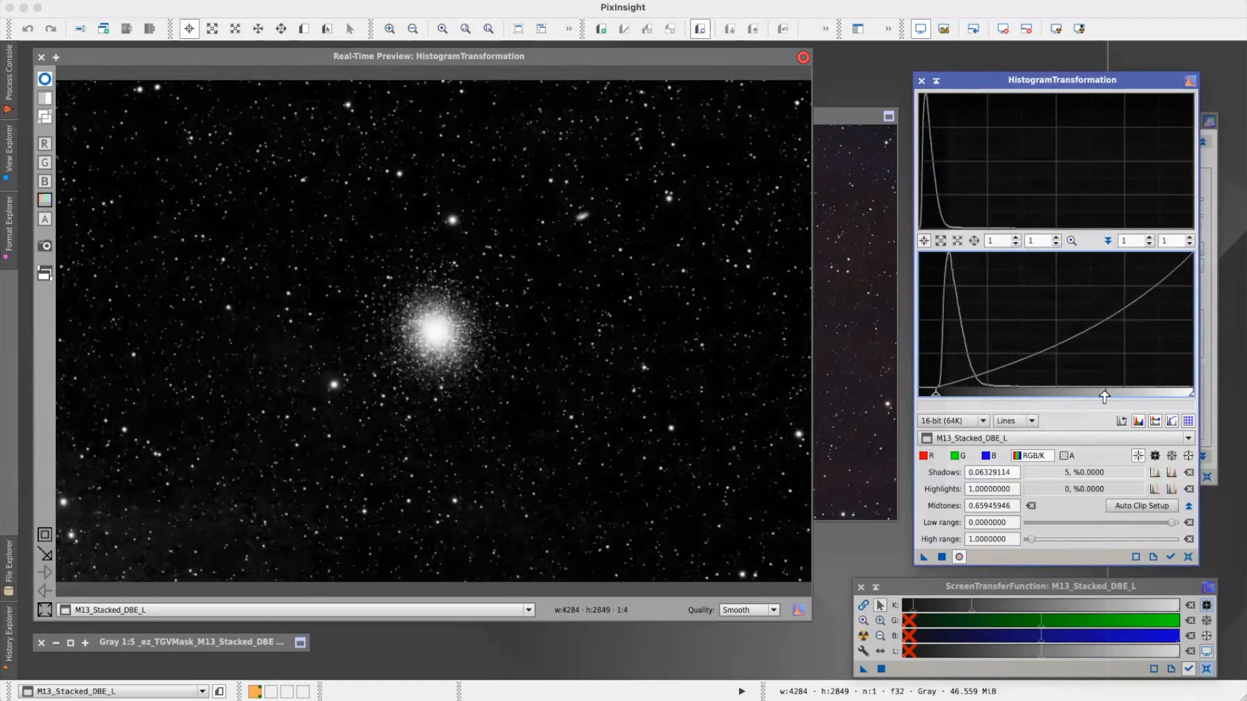
left_click(40, 57)
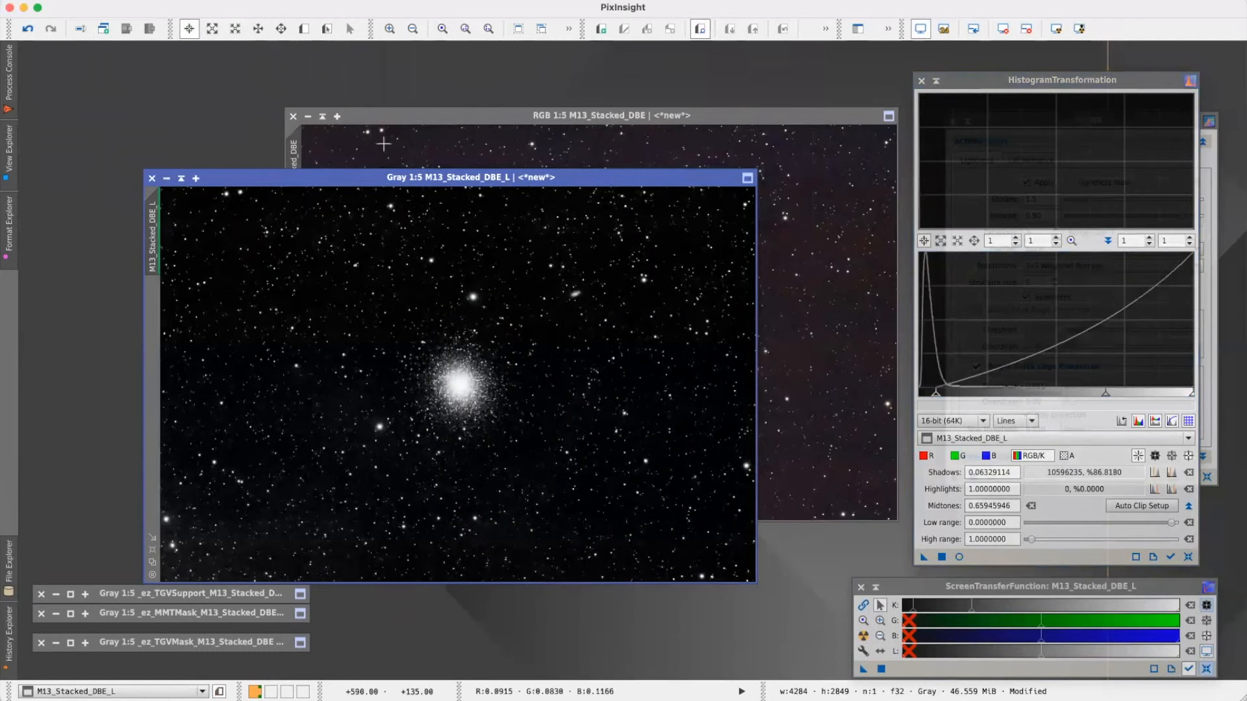
- Rearrange the two image windows and apply M13_Stacked_DBE_L as a mask to M13_Stacked_DBE
left_click_drag(409, 120, 392, 73)
left_click(248, 176)
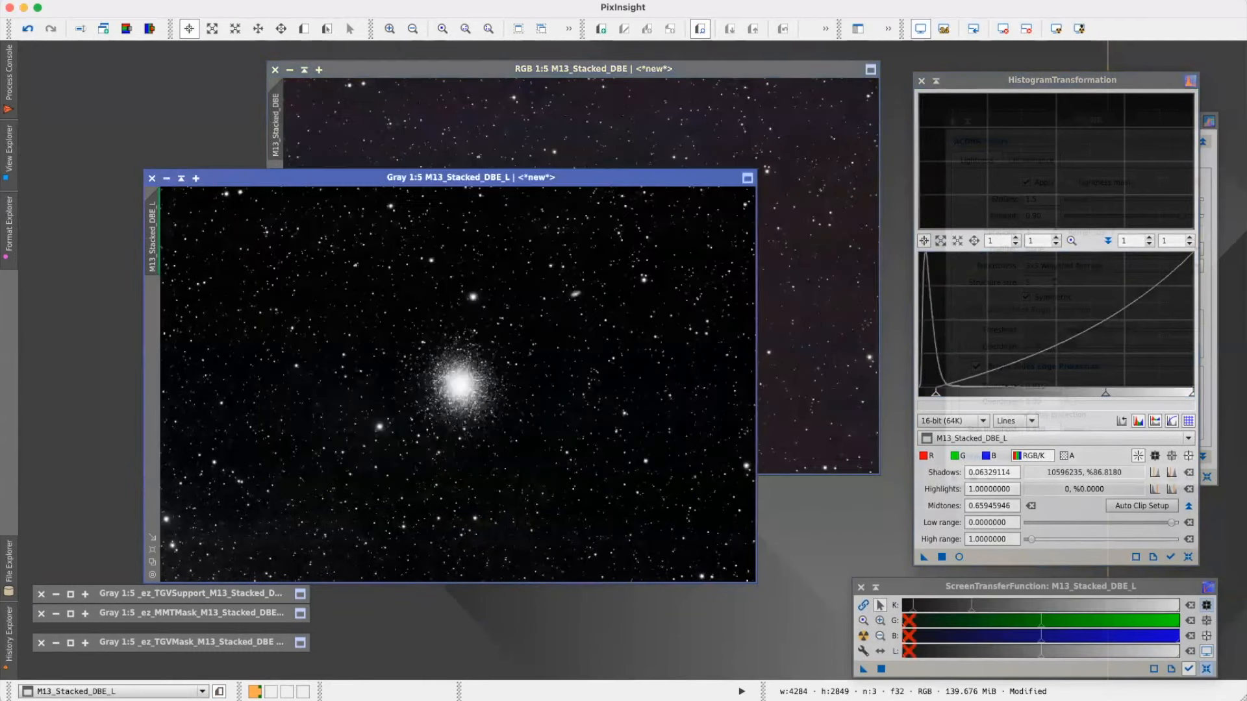
left_click_drag(545, 211, 541, 205)
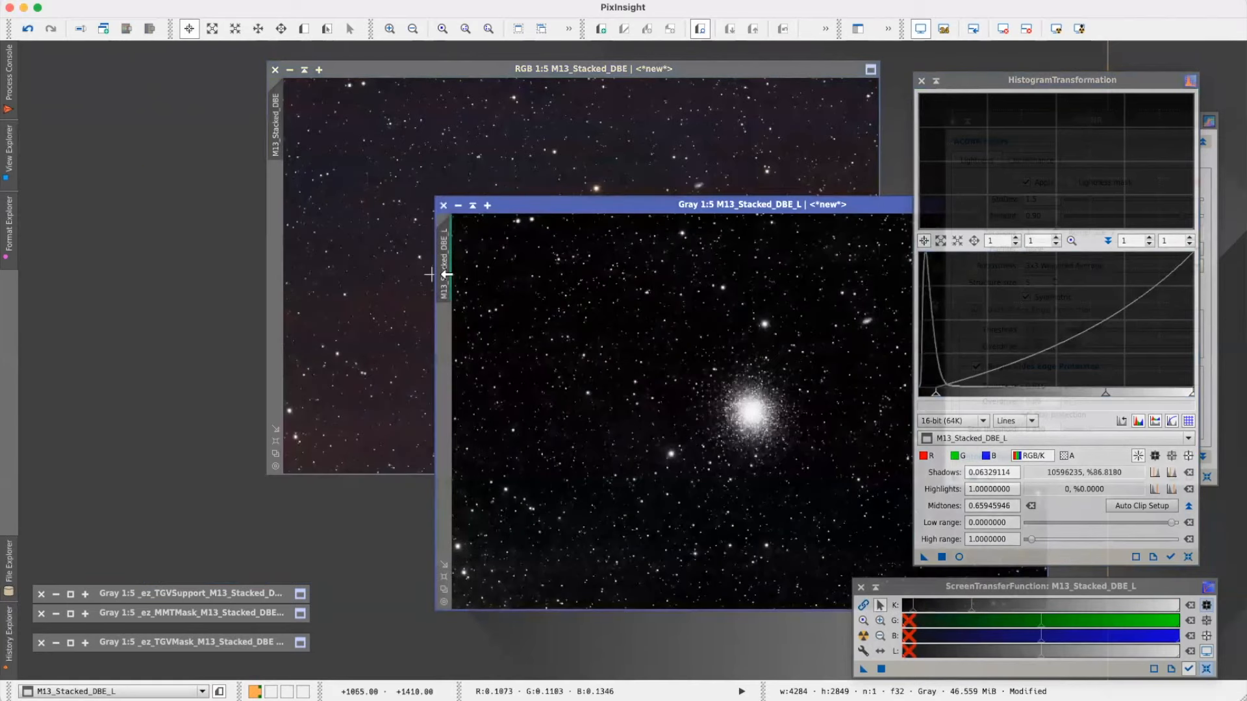
left_click_drag(402, 258, 277, 223)
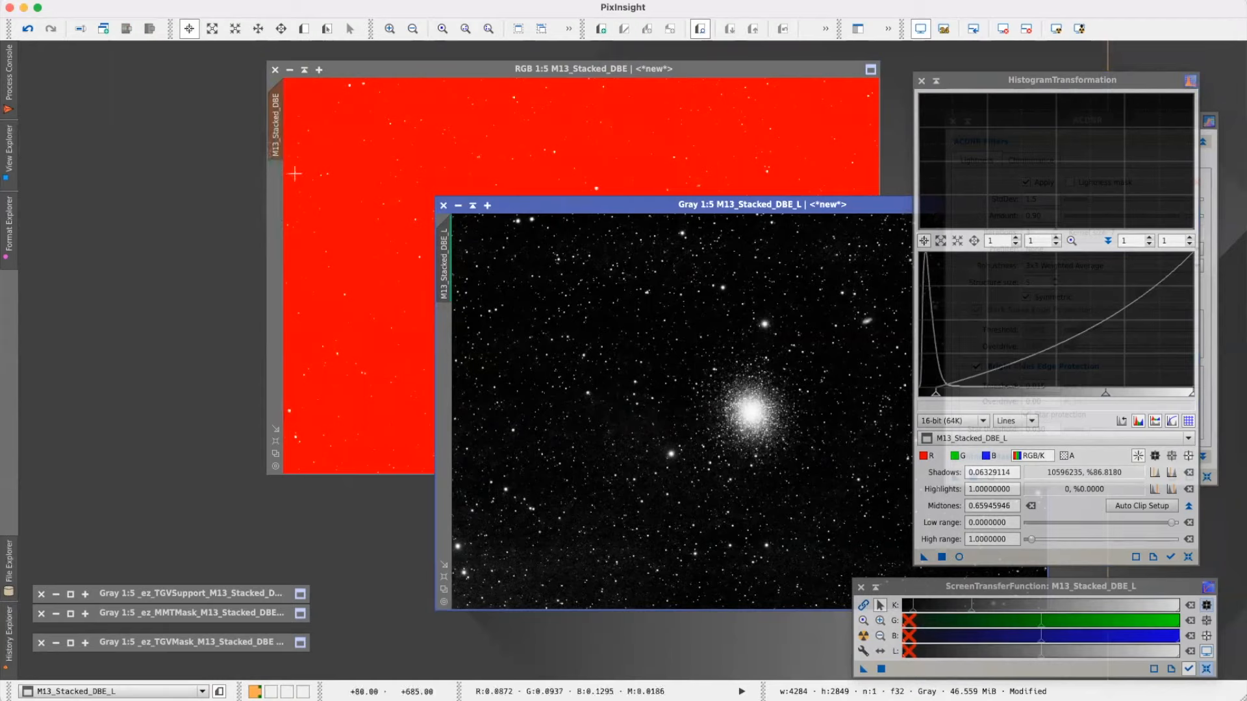
- Invert the mask on M13_Stacked_DBE so the cluster and stars are protected
left_click_drag(411, 70, 278, 84)
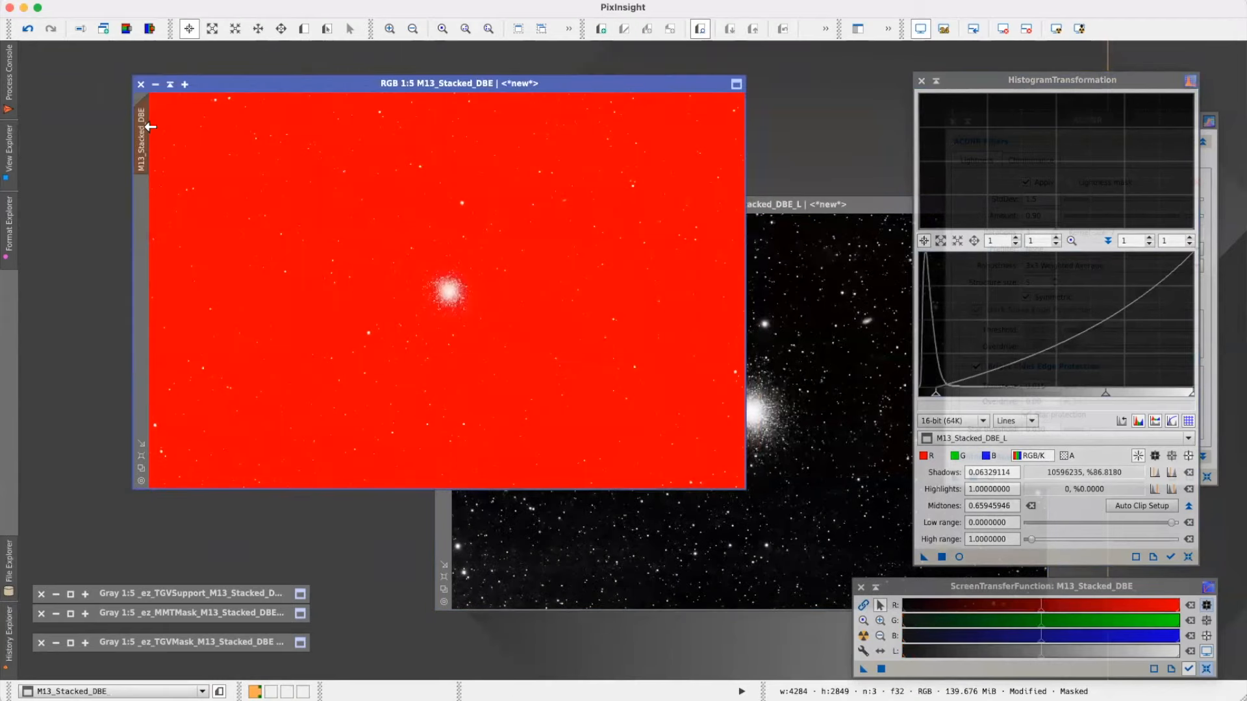
mouse_move(149, 133)
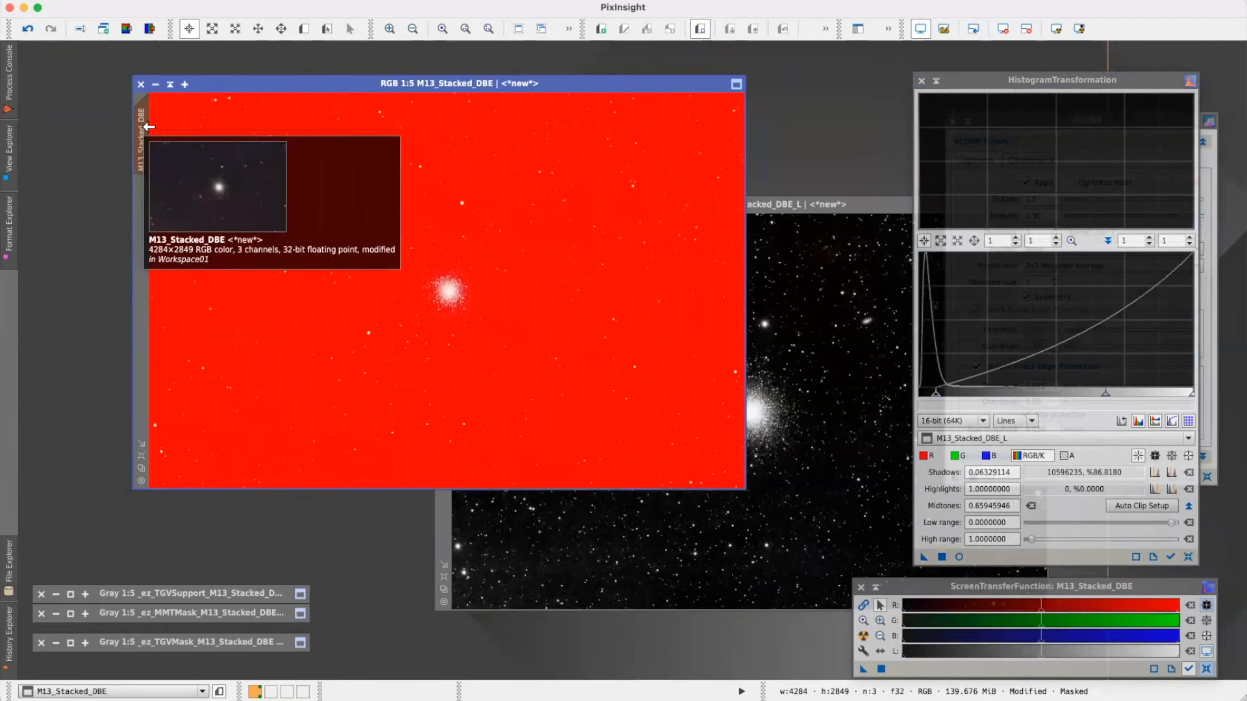
left_click_drag(397, 84, 374, 103)
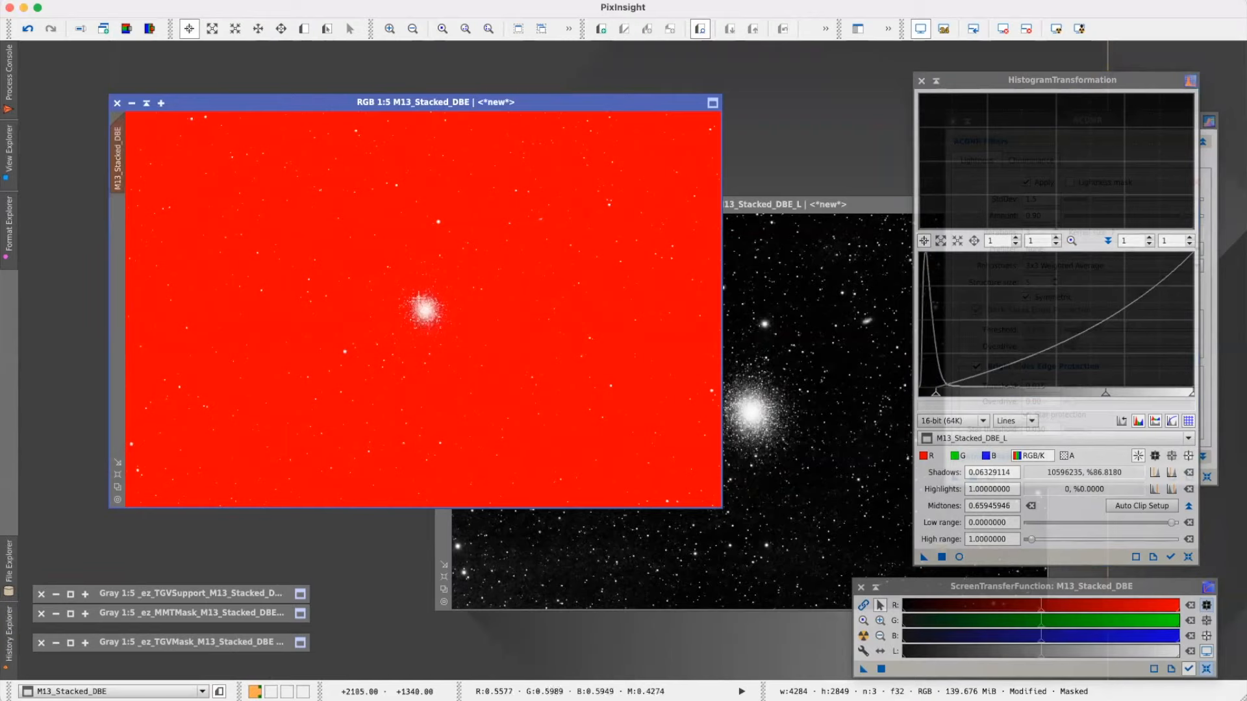
left_click(287, 1)
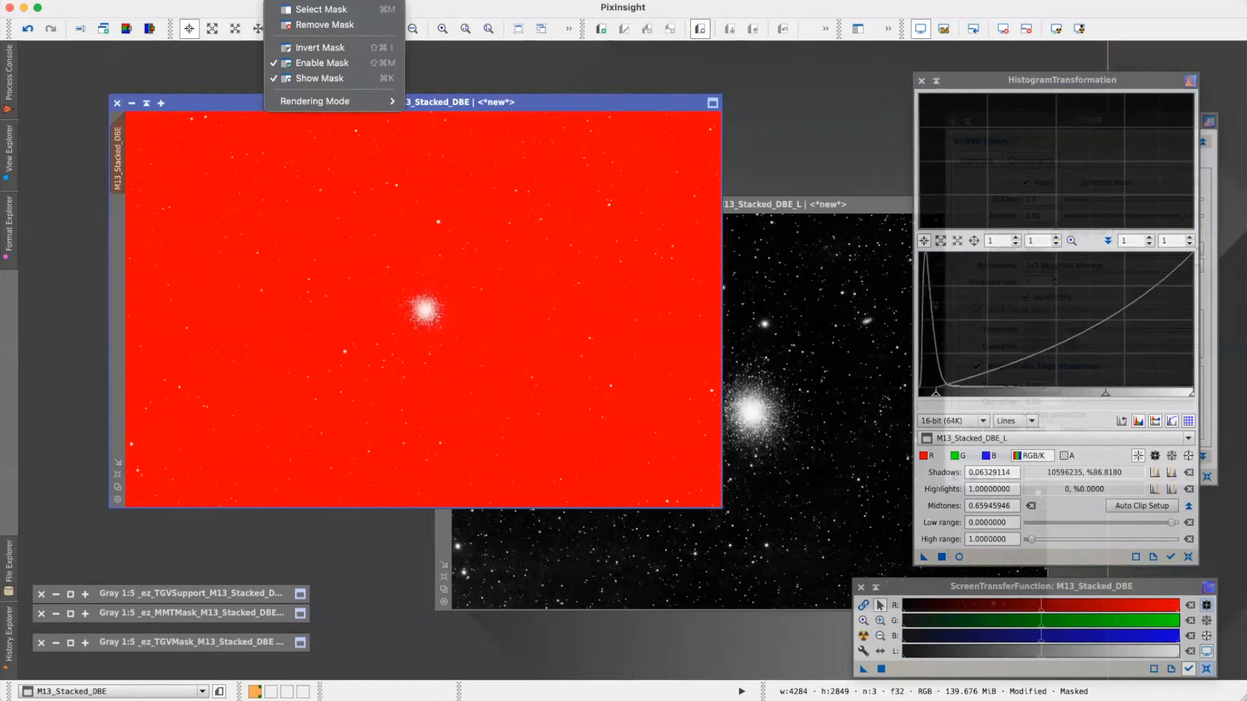
left_click(308, 49)
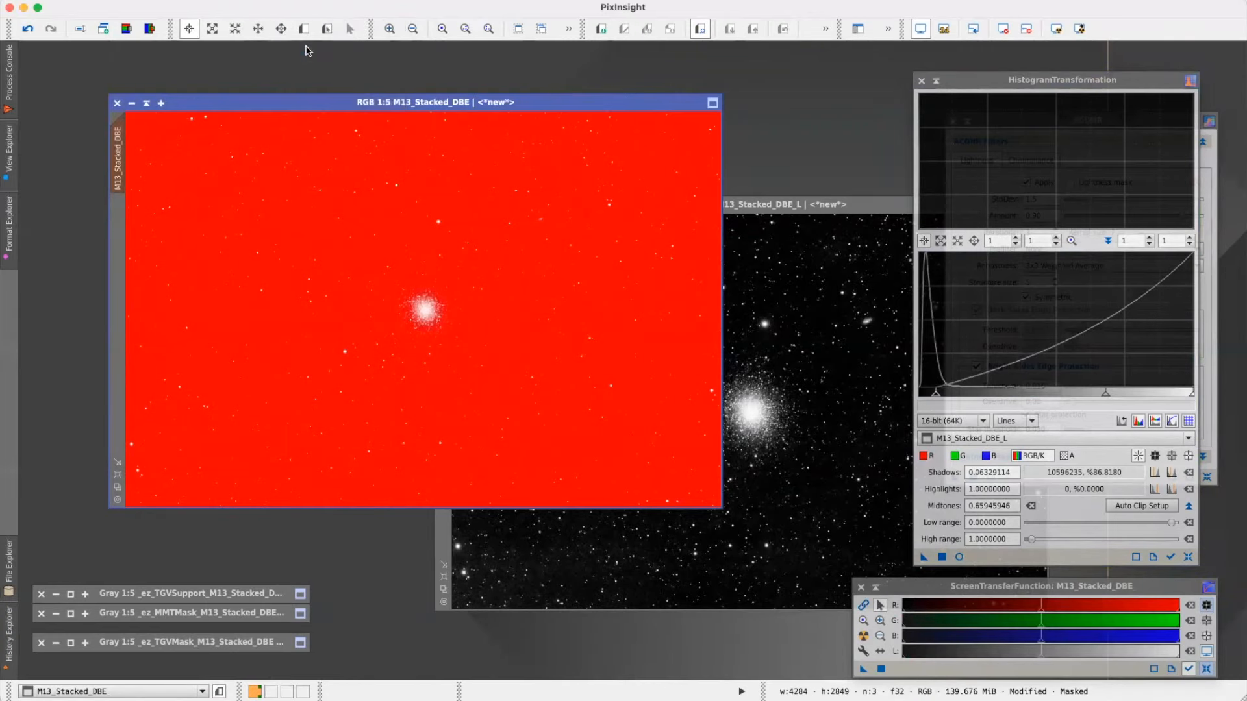
left_click_drag(318, 93, 262, 73)
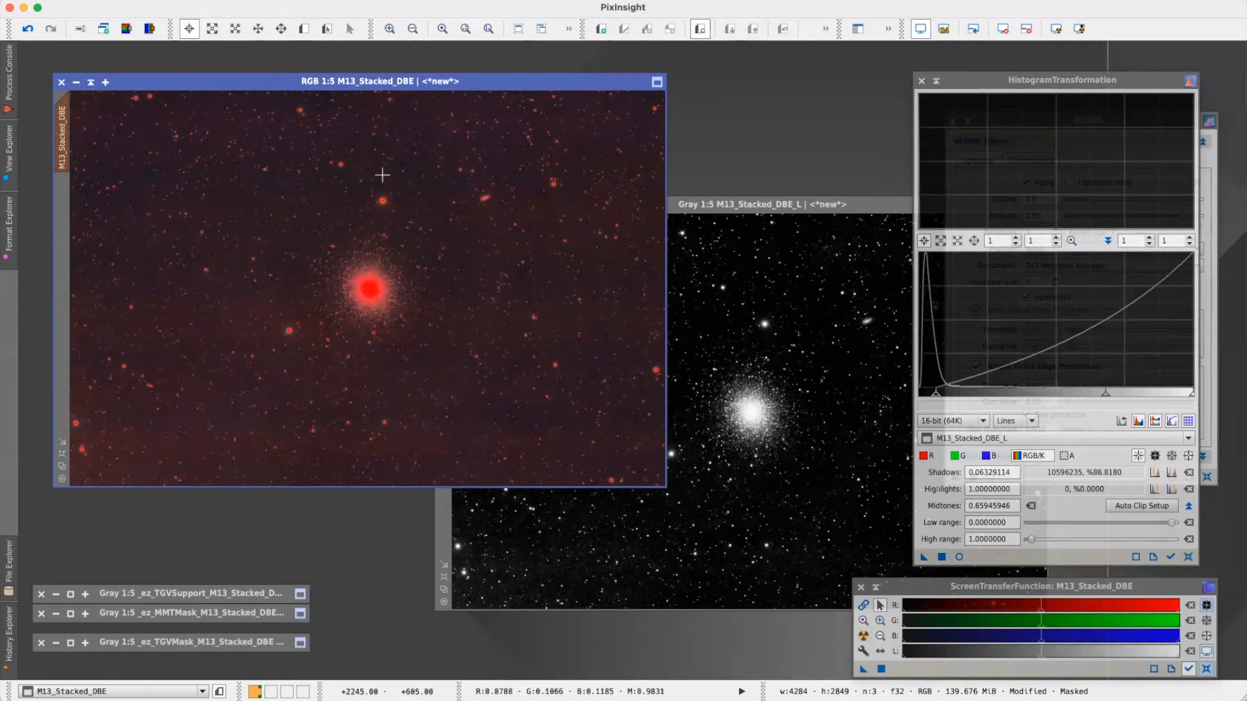
- Hide the mask overlay on M13_Stacked_DBE while keeping the mask enabled
left_click(330, 2)
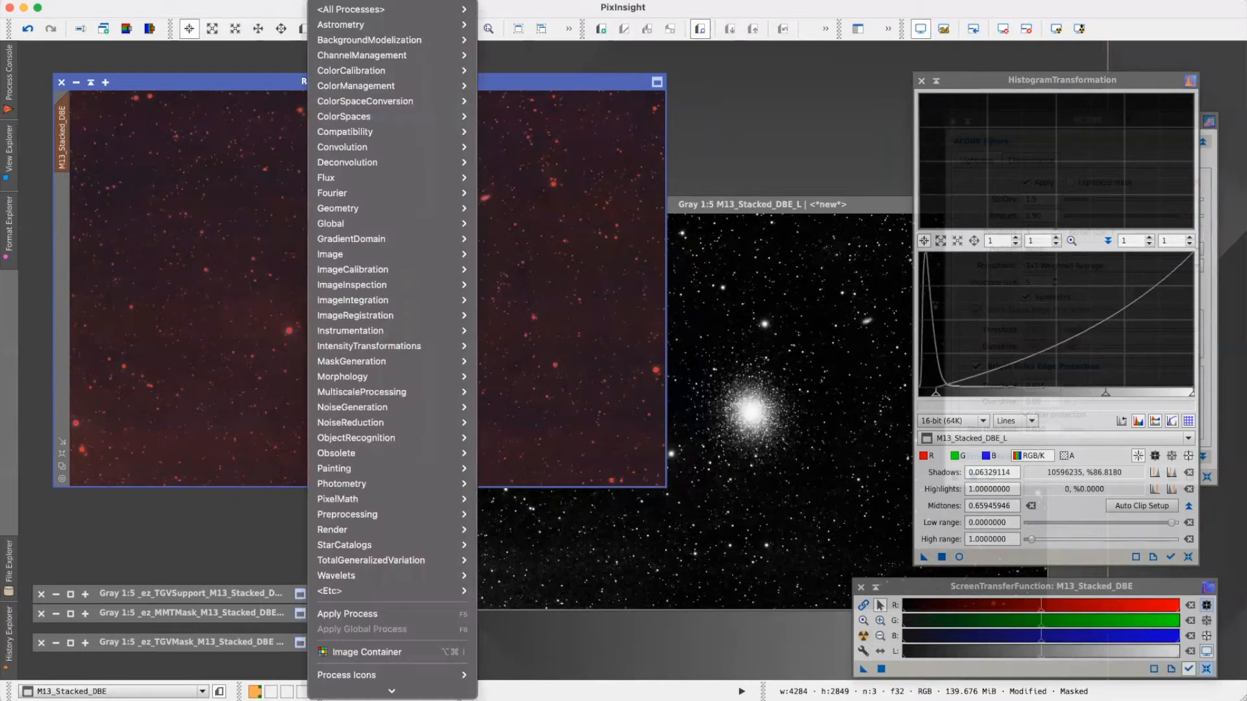
mouse_move(298, 5)
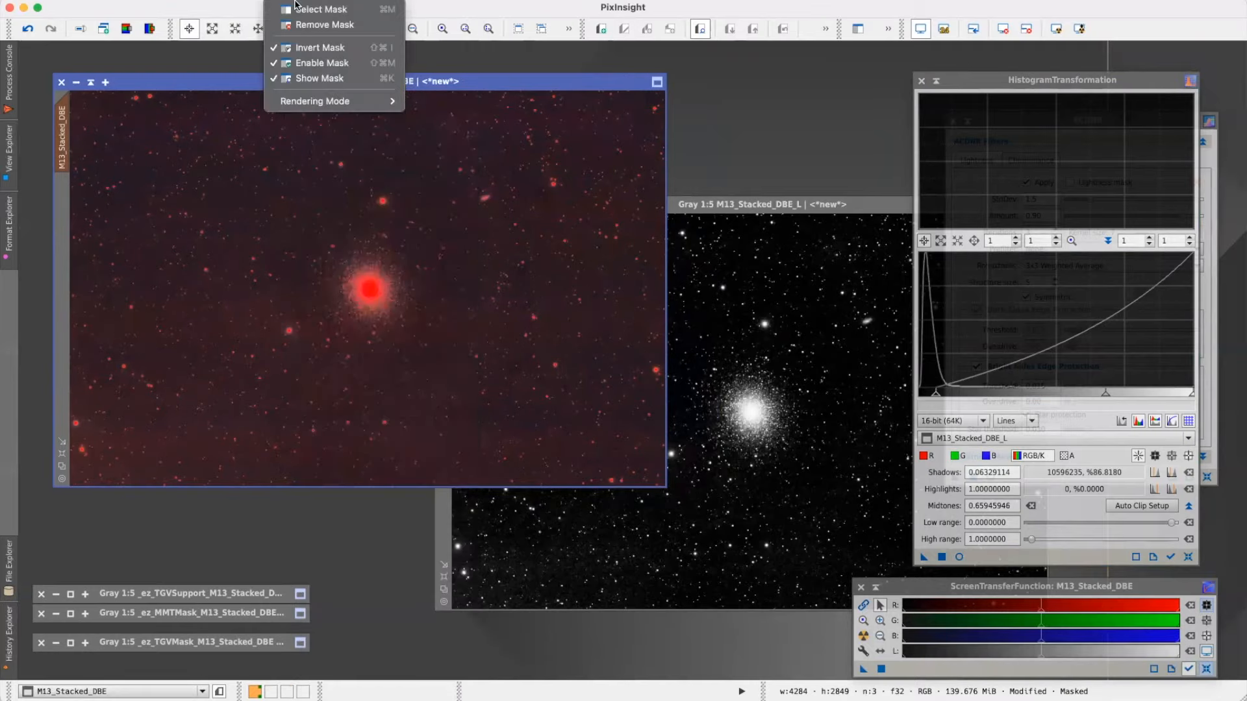
left_click(315, 78)
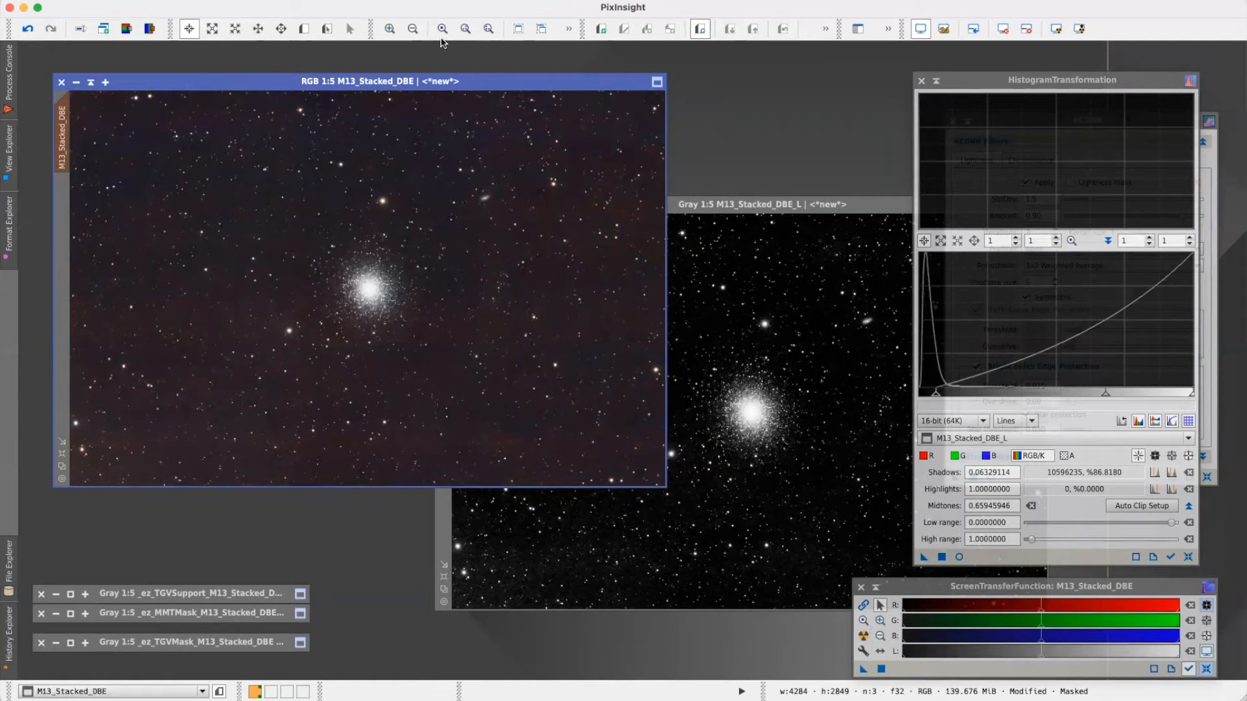
- Define a preview of about 2075 x 1720 px covering part of the cluster and the background beside it, and display it
left_click(304, 29)
left_click_drag(346, 188, 634, 427)
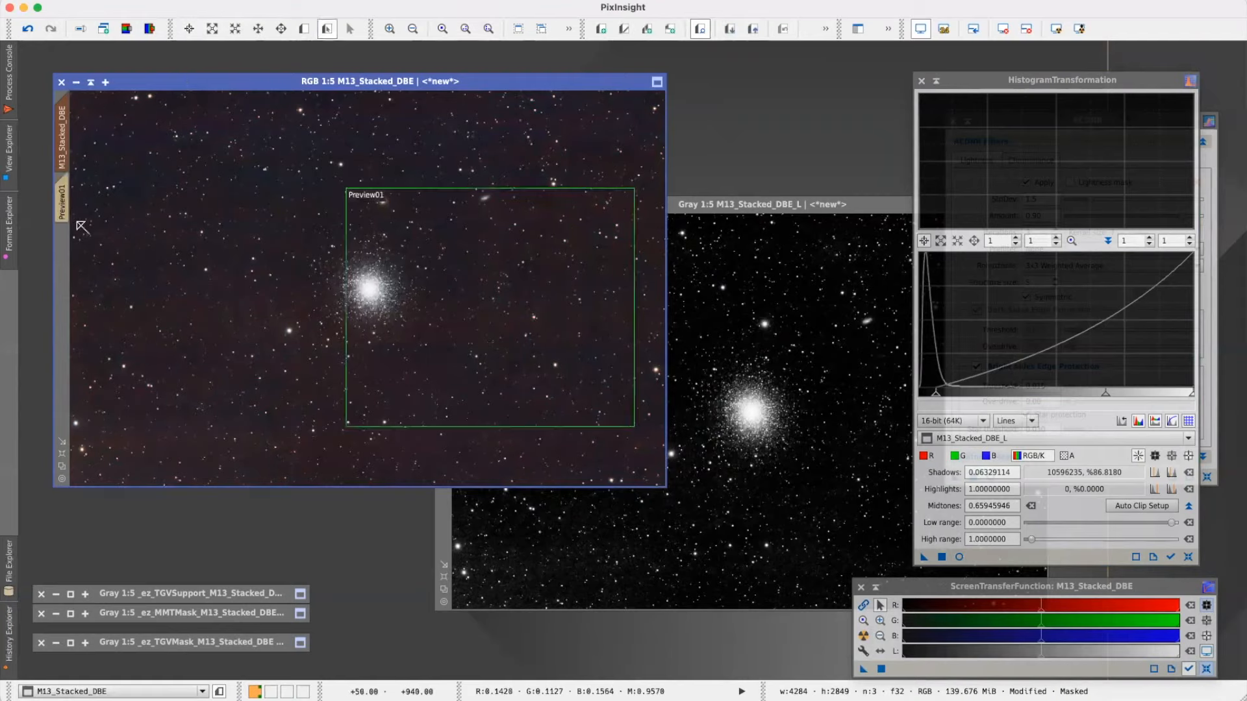
left_click(63, 202)
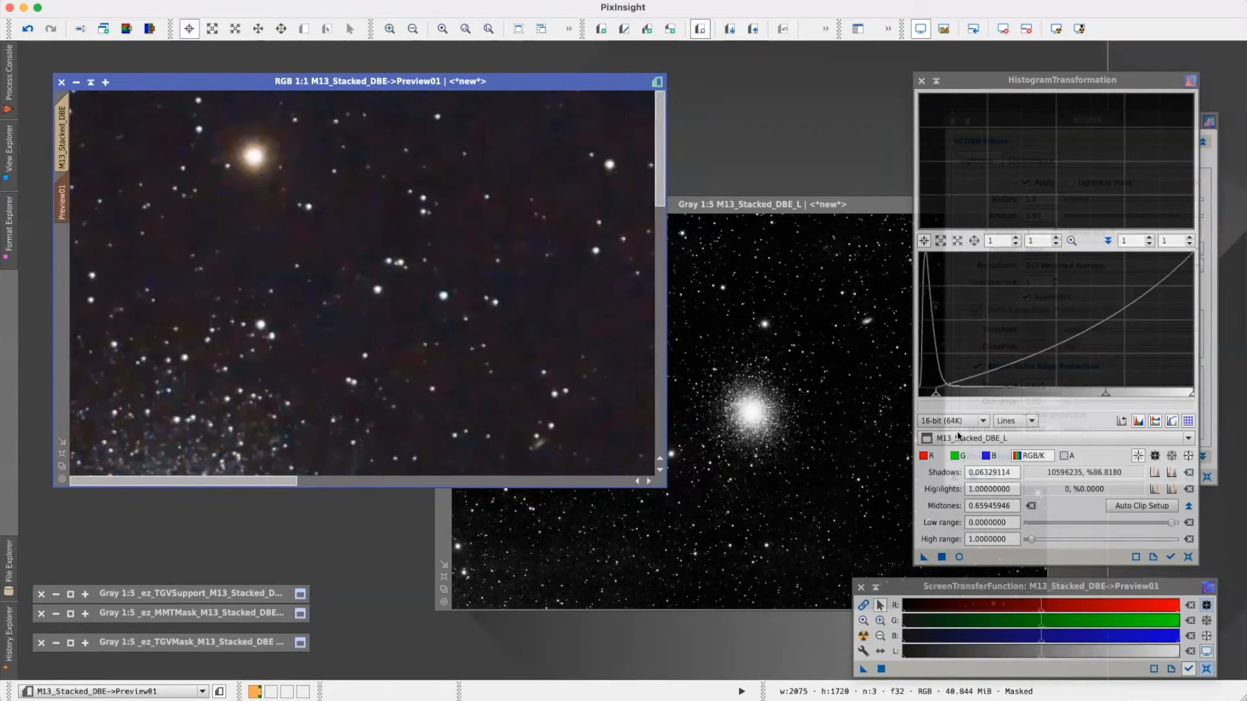
- Collapse HistogramTransformation and set the ACDNR lightness filter to 5 iterations with a structure size of 2
left_click(935, 80)
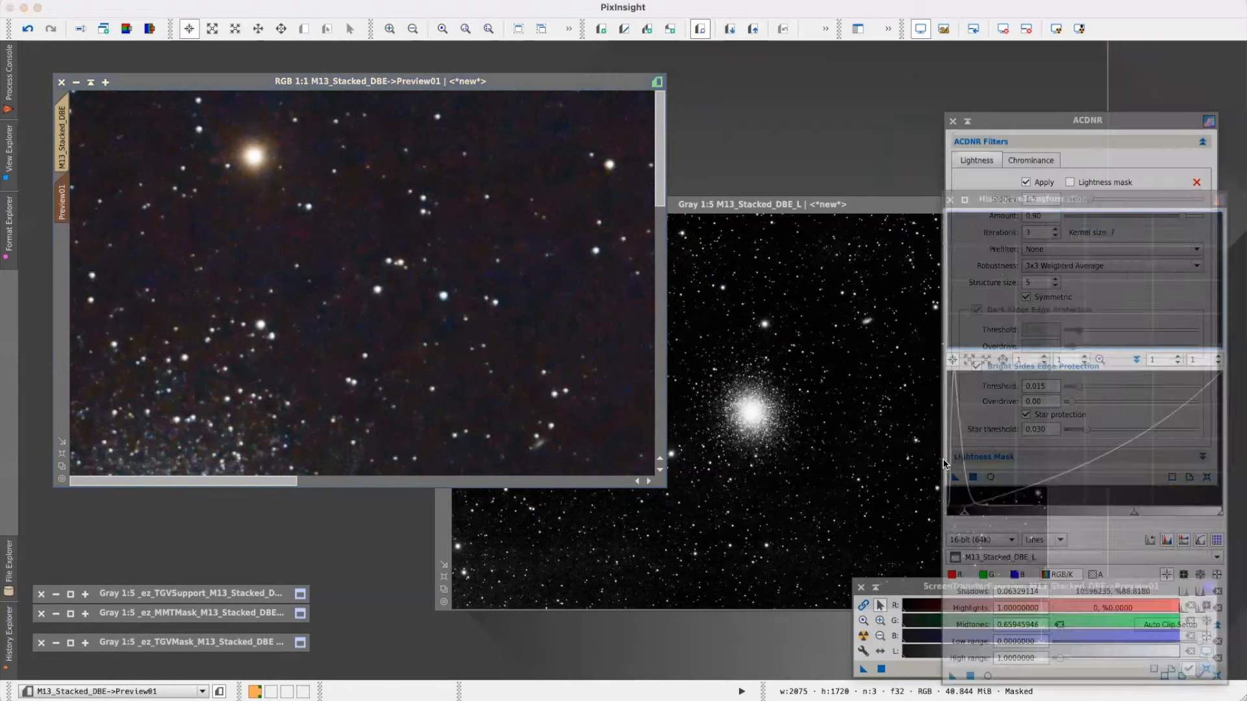
left_click_drag(1039, 119, 887, 108)
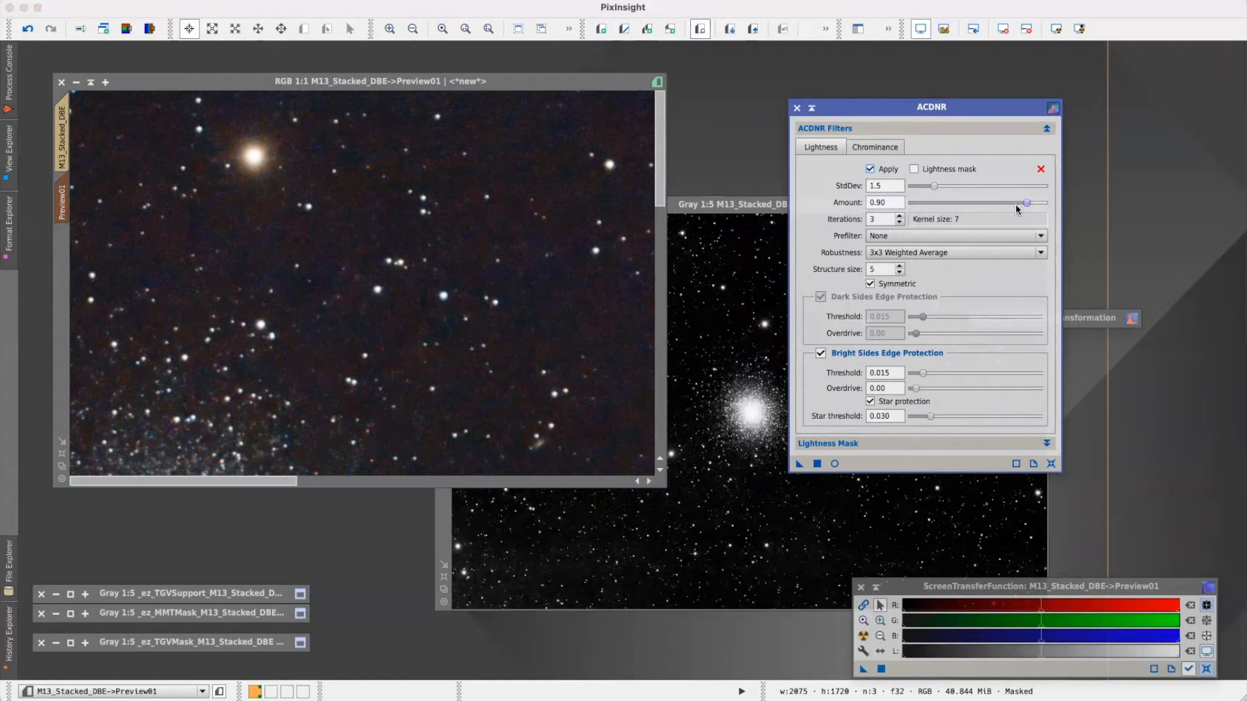
left_click(899, 217)
left_click(900, 272)
- Lower the ACDNR chrominance filter's amount, raise its iterations and reduce its structure size
left_click(815, 148)
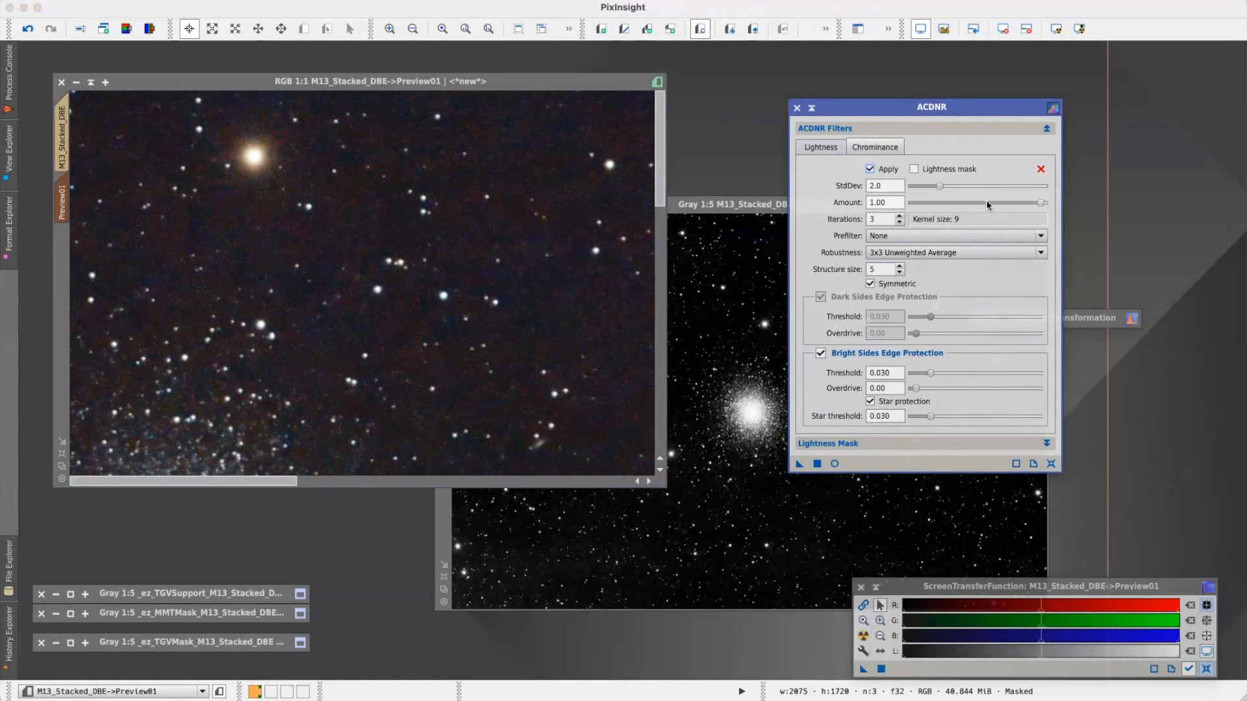
left_click_drag(1041, 204, 1028, 206)
left_click(899, 215)
left_click(900, 272)
left_click(821, 147)
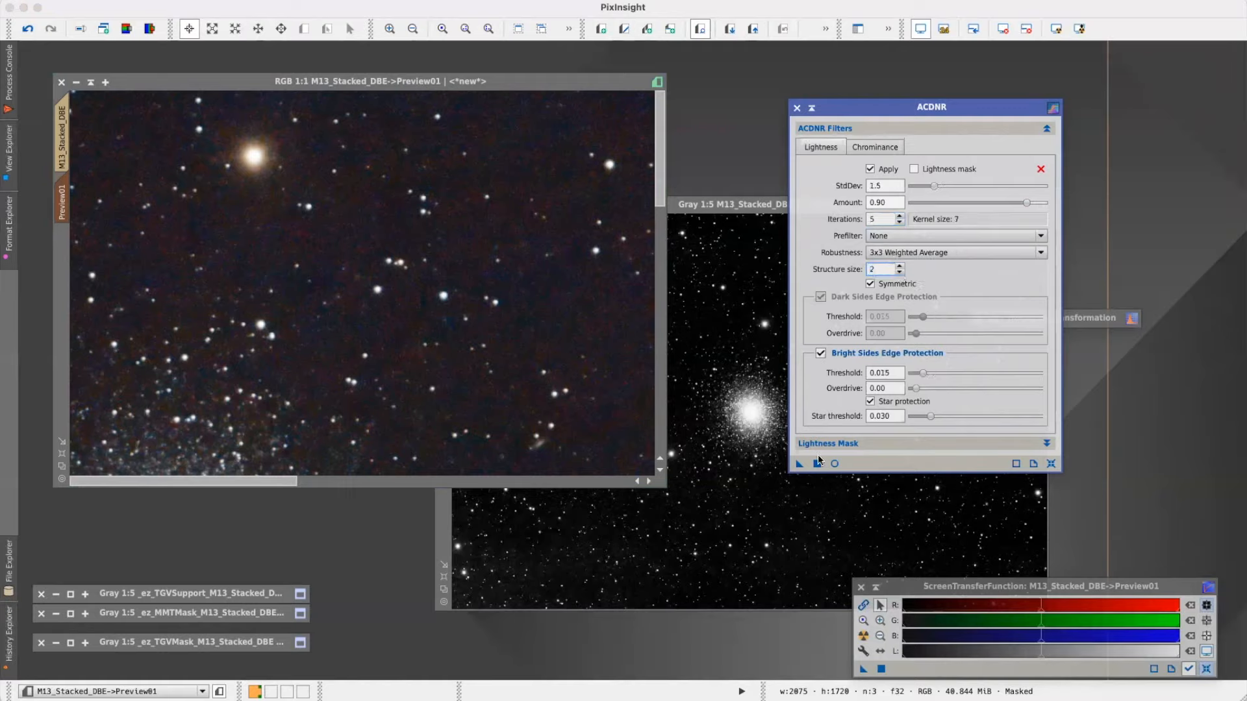
- Apply ACDNR to the preview of M13_Stacked_DBE and arrange the image and process windows side by side
left_click_drag(799, 464, 421, 241)
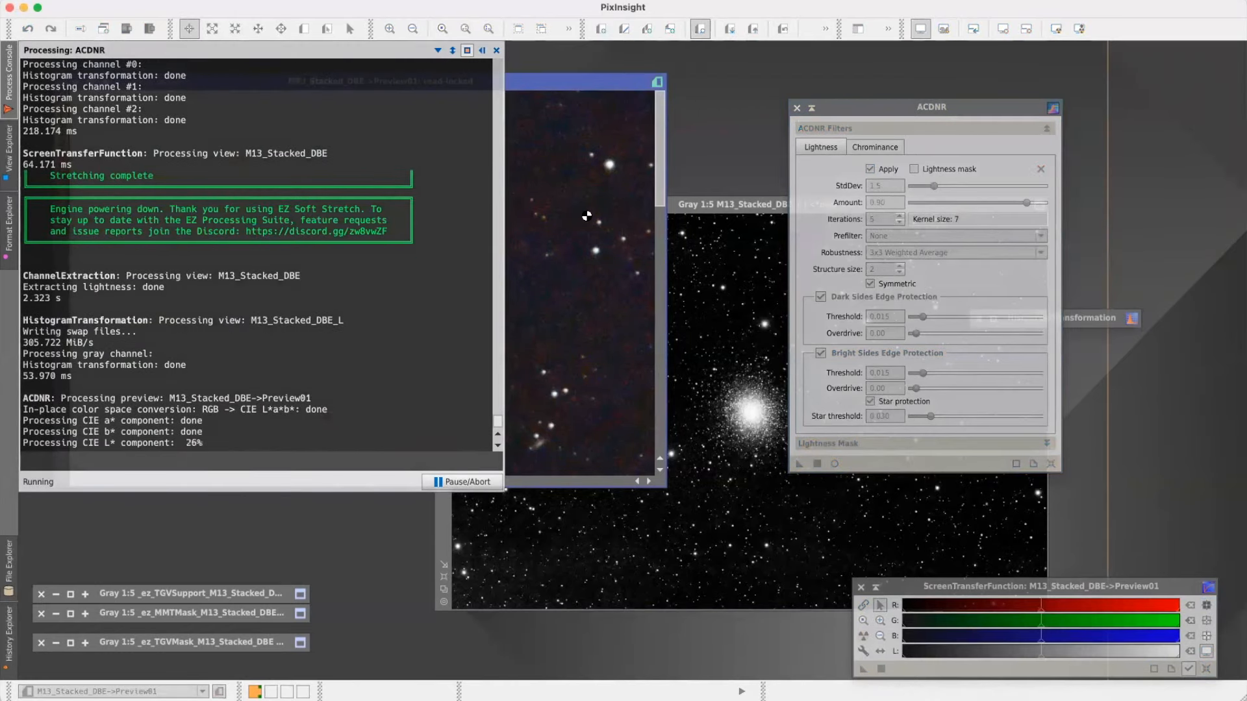
left_click_drag(485, 75, 603, 92)
left_click_drag(1039, 106, 1242, 106)
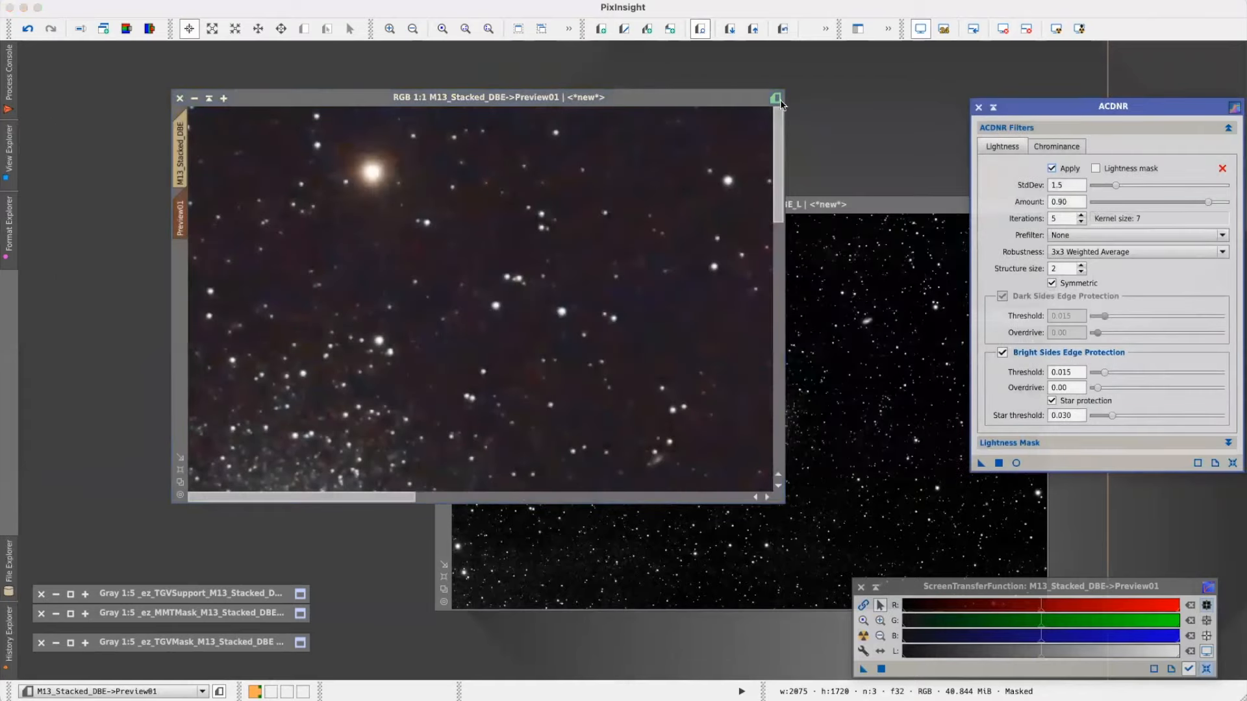
left_click_drag(649, 97, 804, 84)
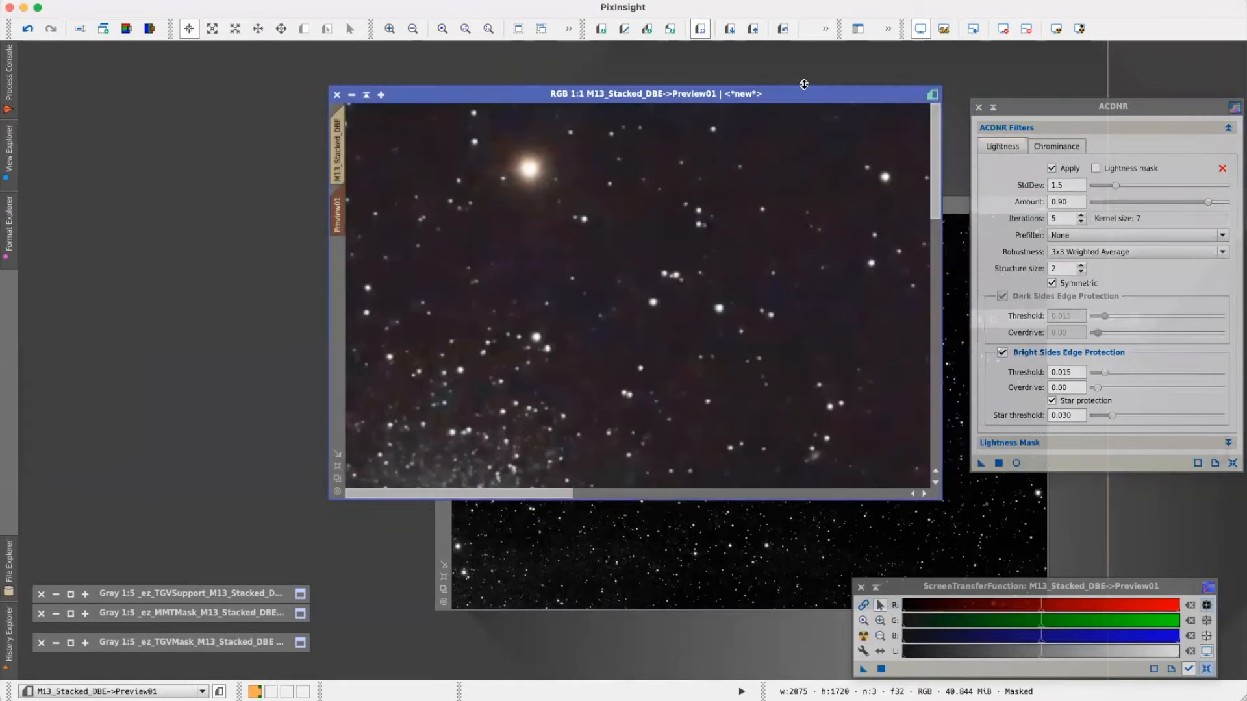
- Compare the preview at 4:1 with and without the ACDNR noise reduction, examining the background and stars
left_click(784, 29)
scroll(701, 212, "up", 3)
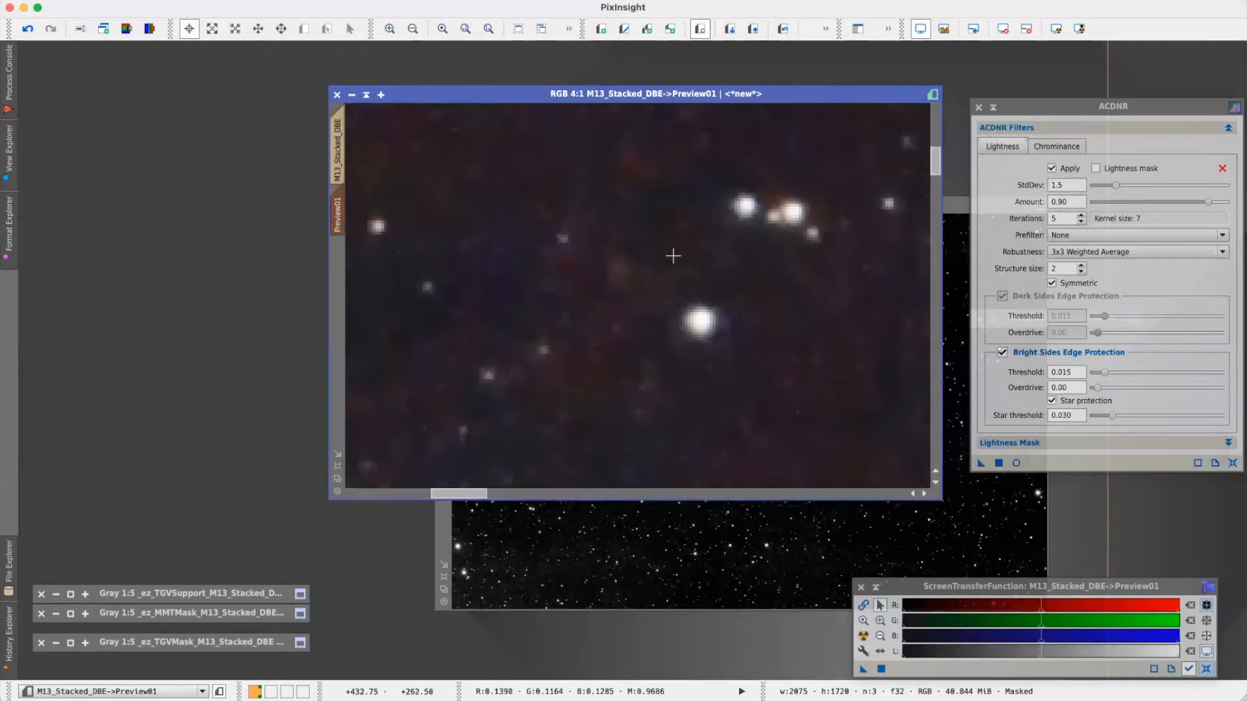
left_click(785, 30)
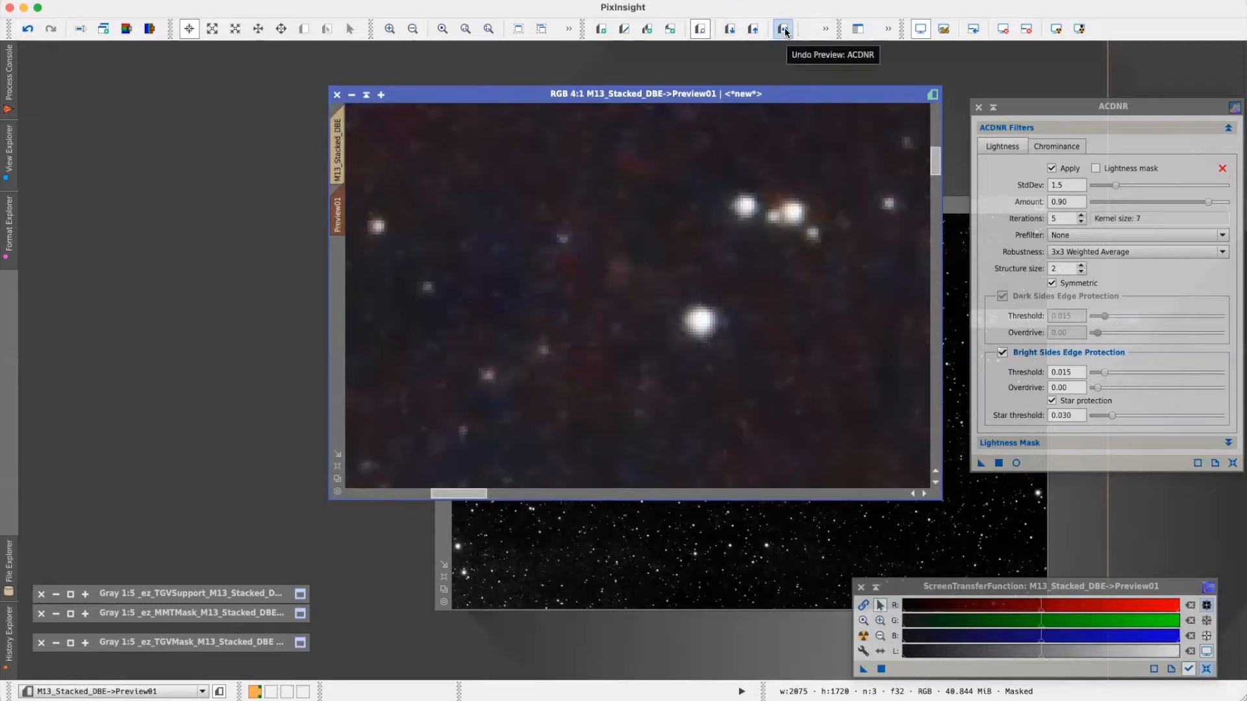
left_click(784, 30)
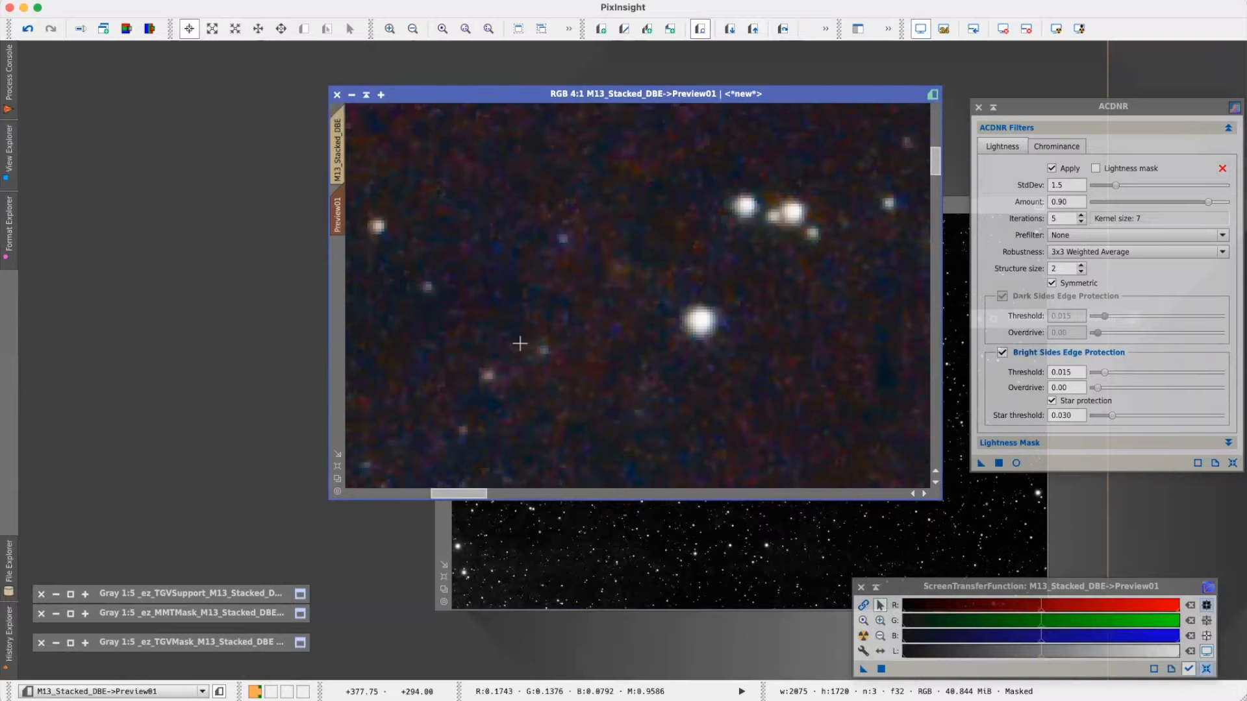
- Return from Preview01 to the full M13_Stacked_DBE image and apply ACDNR to it through the mask
left_click(782, 30)
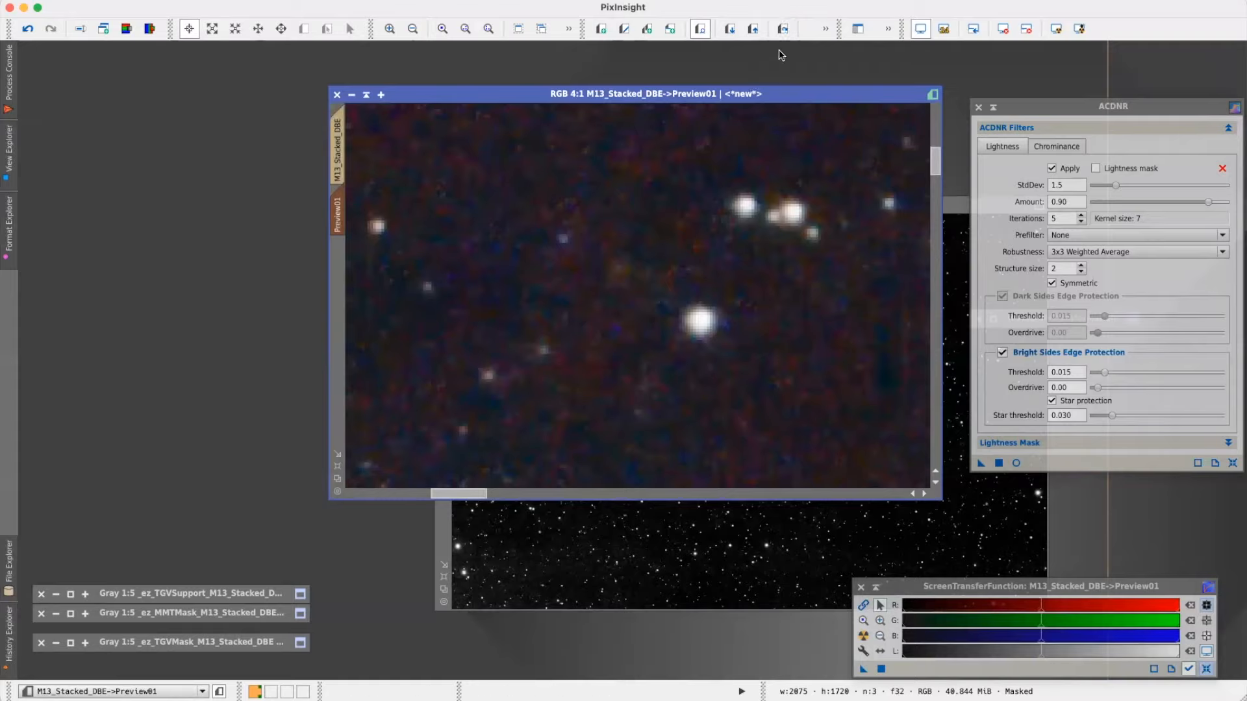
scroll(588, 276, "down", 5)
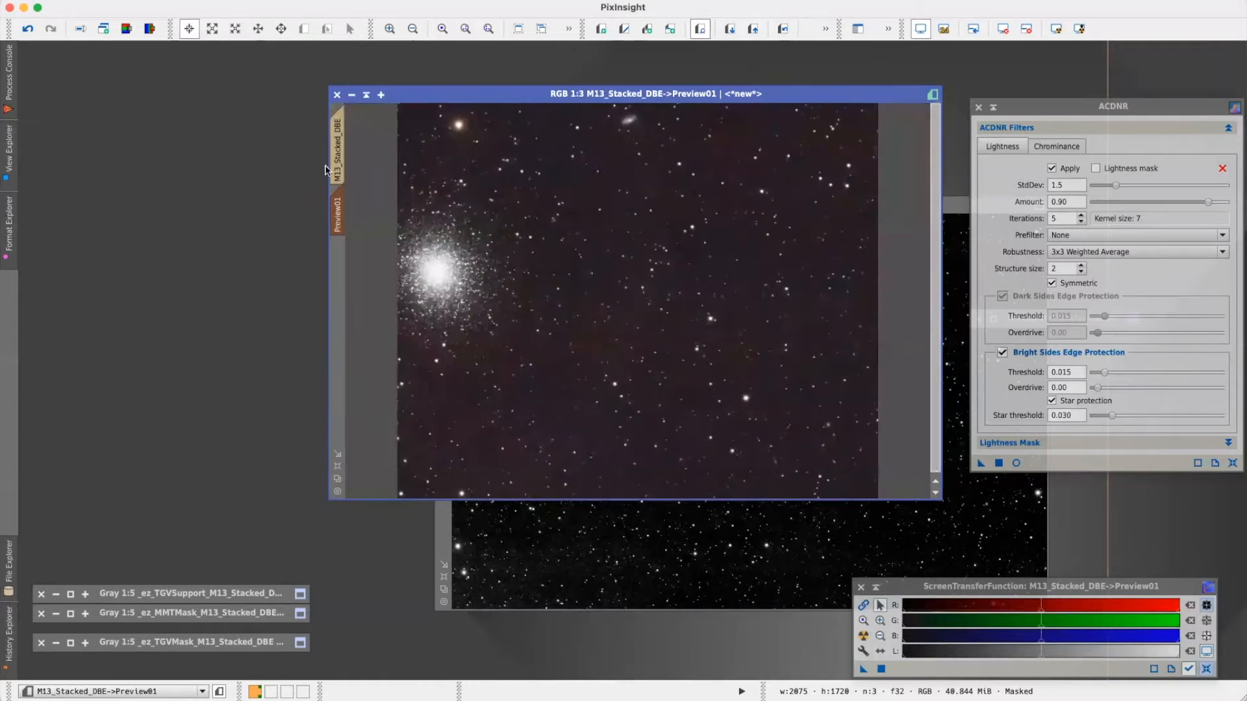
left_click(281, 0)
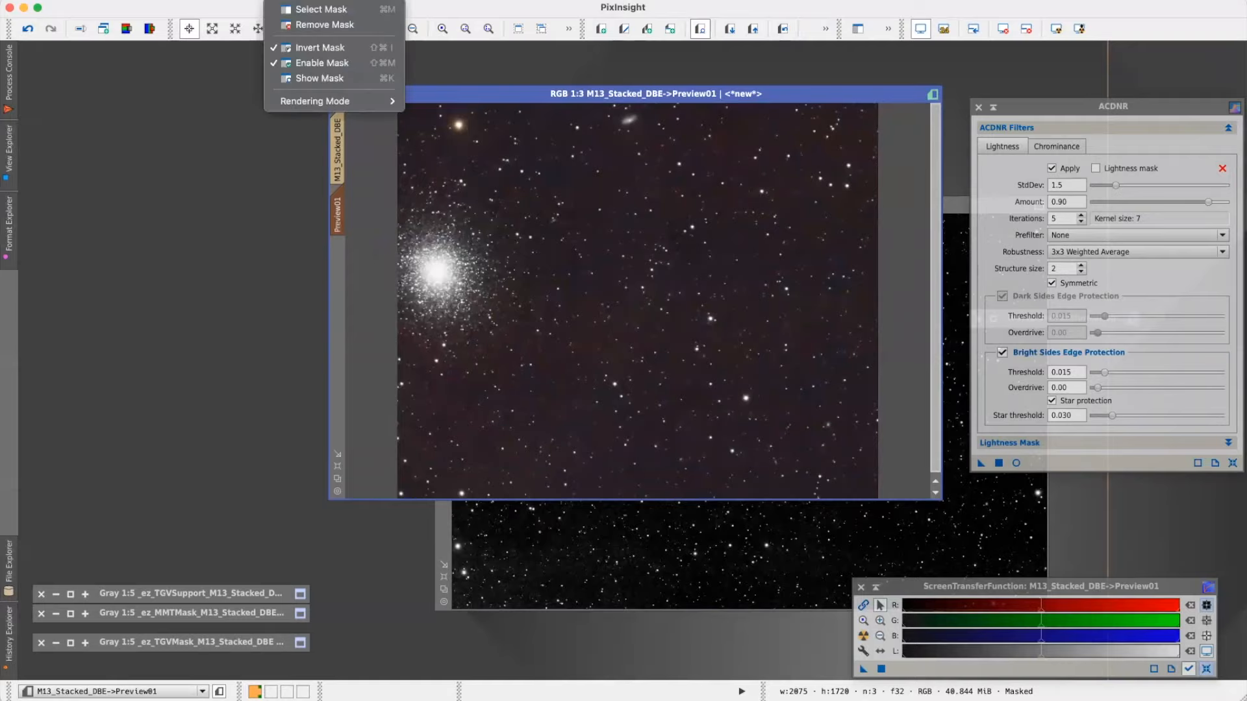
left_click(280, 254)
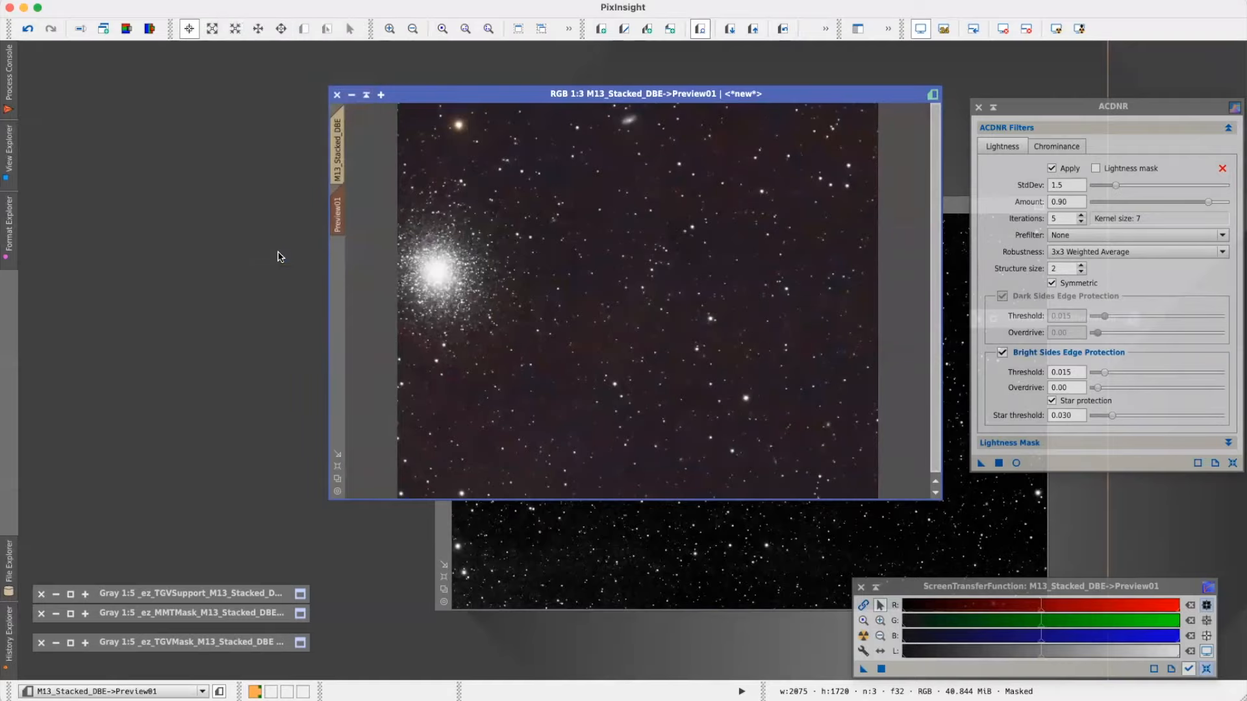
left_click_drag(495, 98, 307, 89)
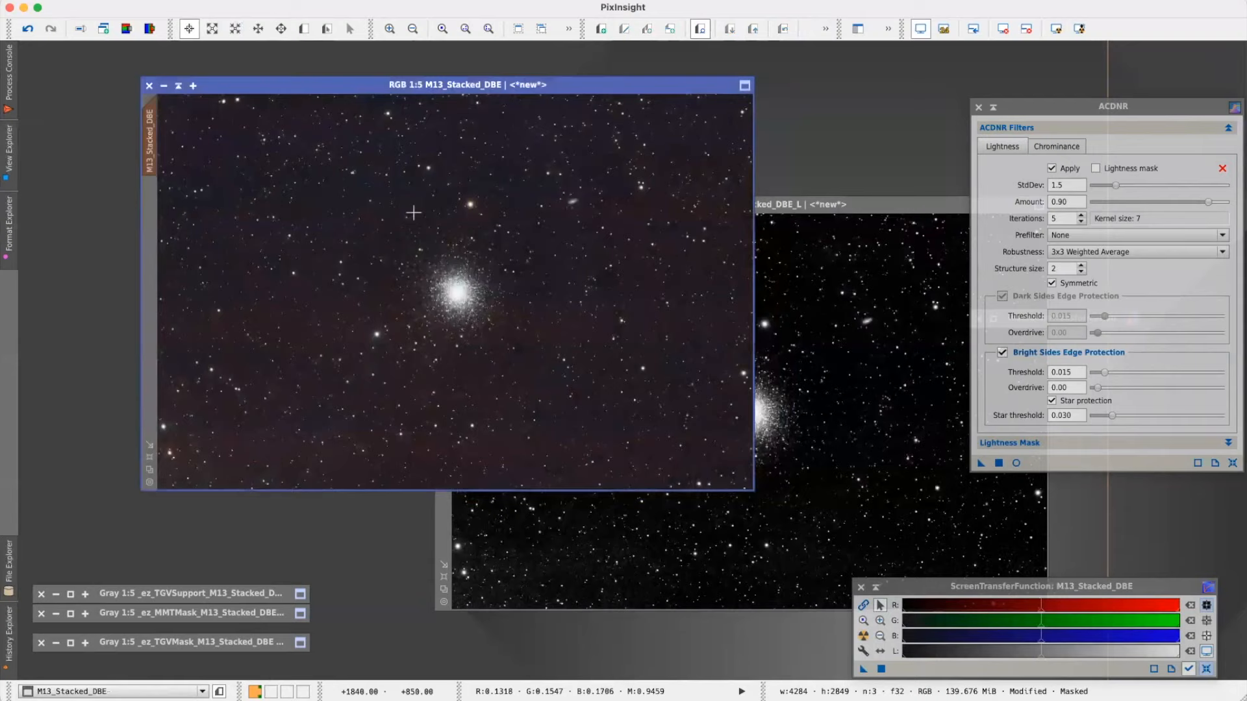
mouse_move(163, 144)
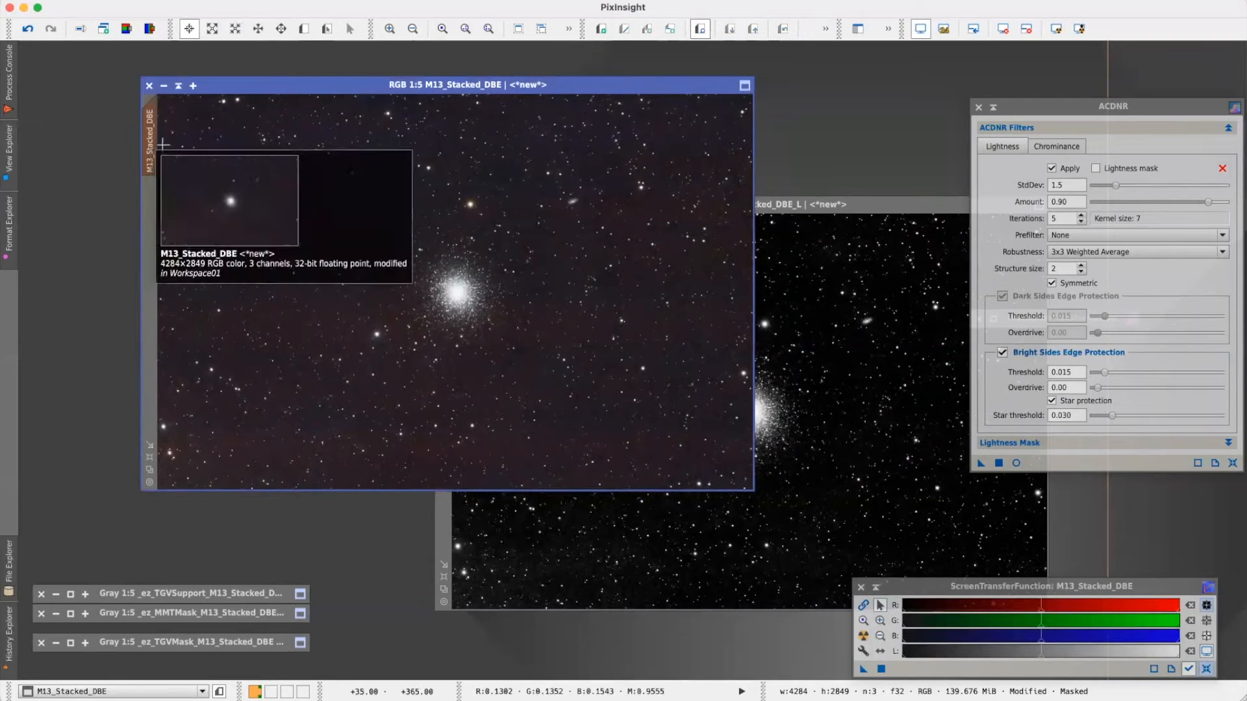
left_click_drag(981, 463, 477, 287)
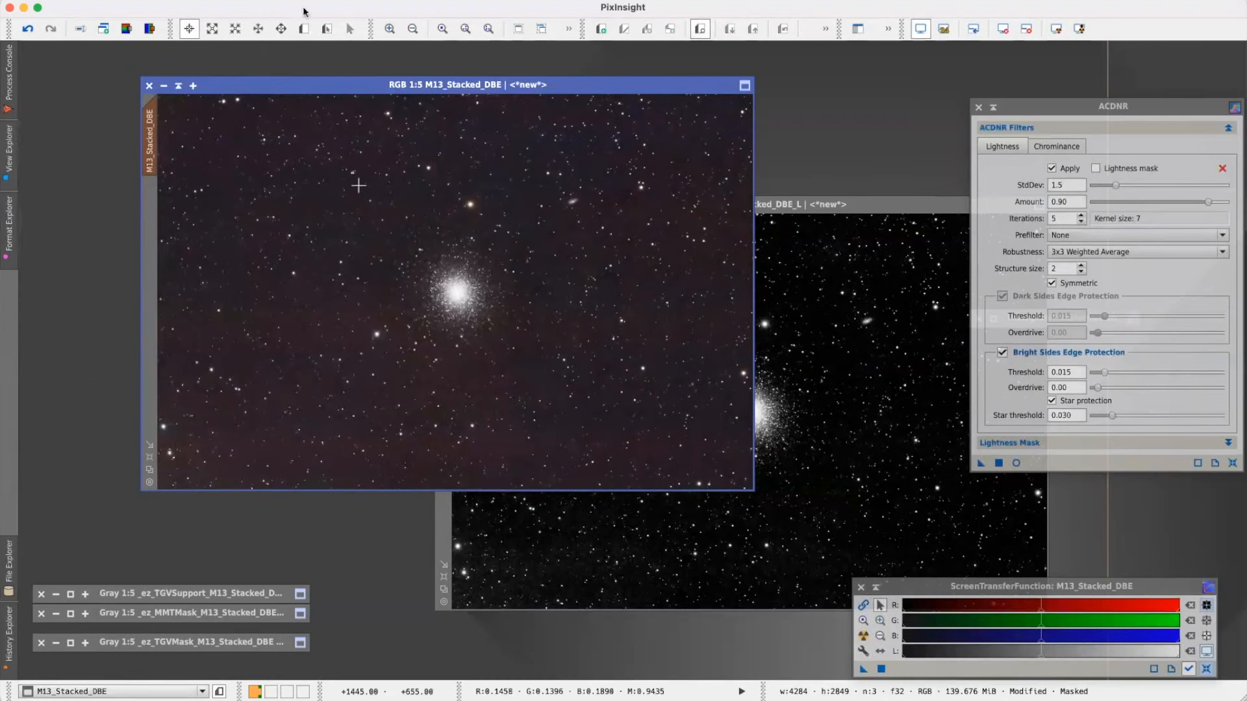
- Compare the full image with and without ACDNR, examining the background and faint stars beside the cluster at 2:1
left_click(29, 30)
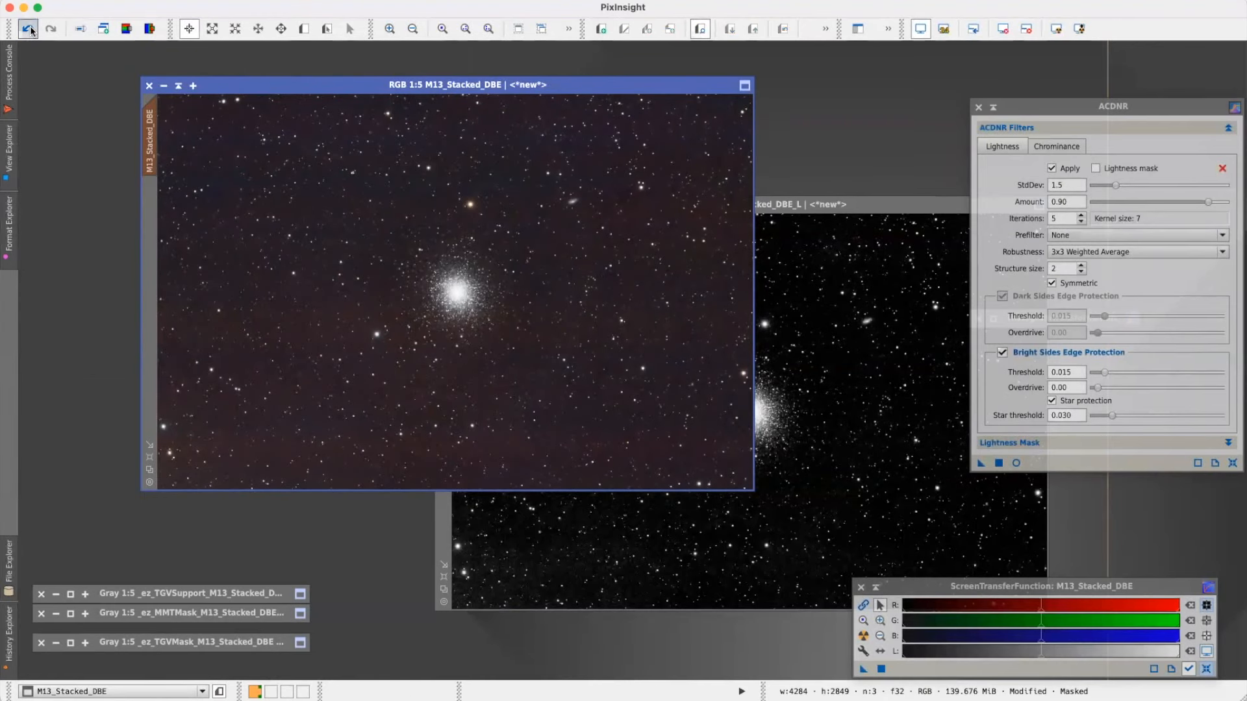
left_click(49, 29)
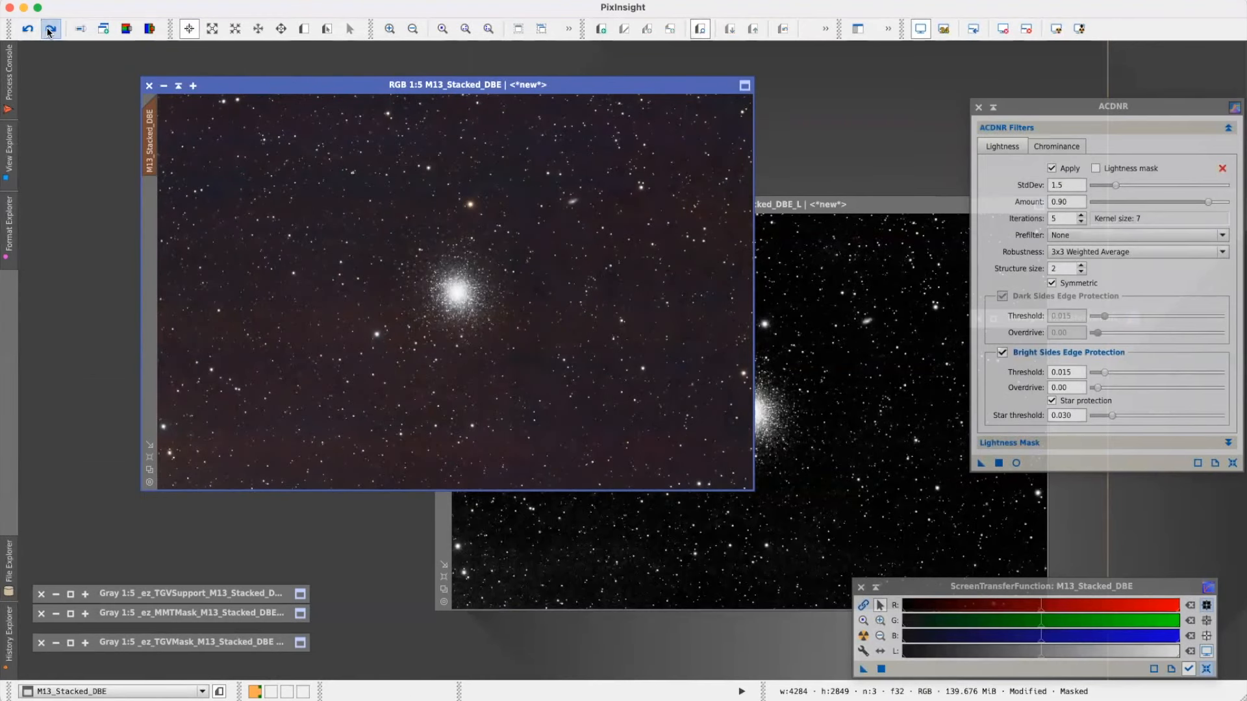
scroll(350, 263, "up", 3)
scroll(364, 272, "up", 2)
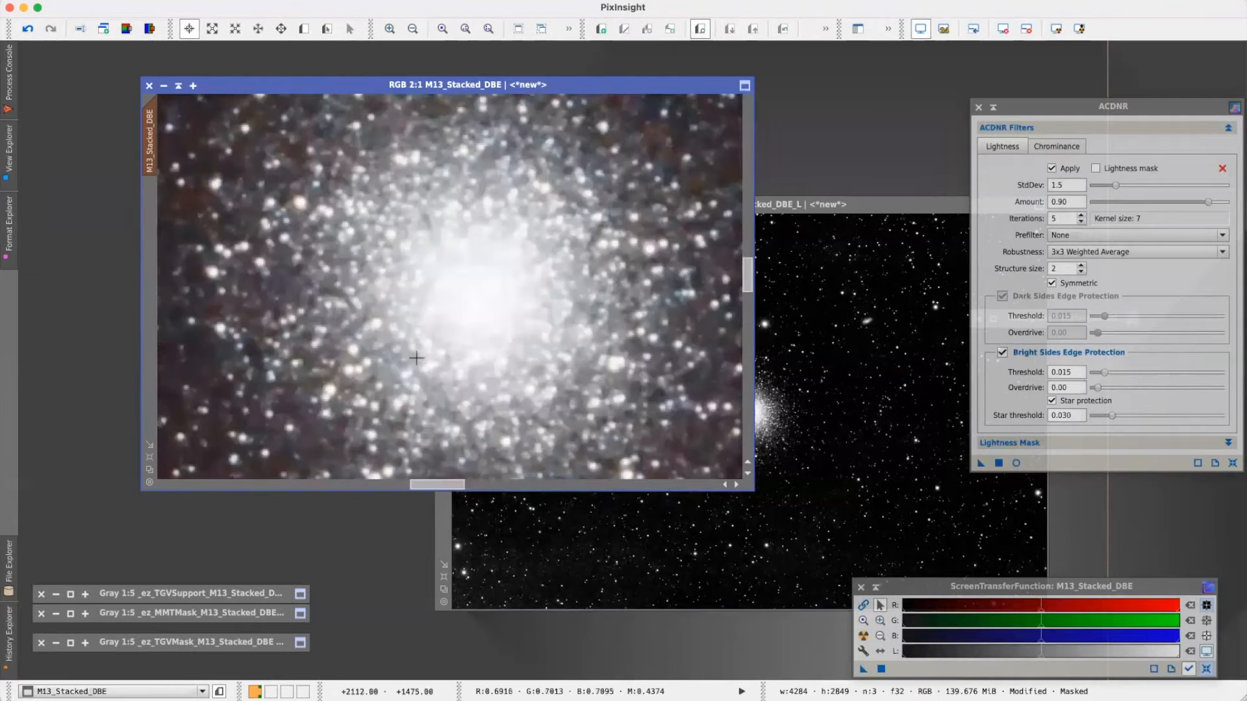
left_click_drag(439, 487, 328, 485)
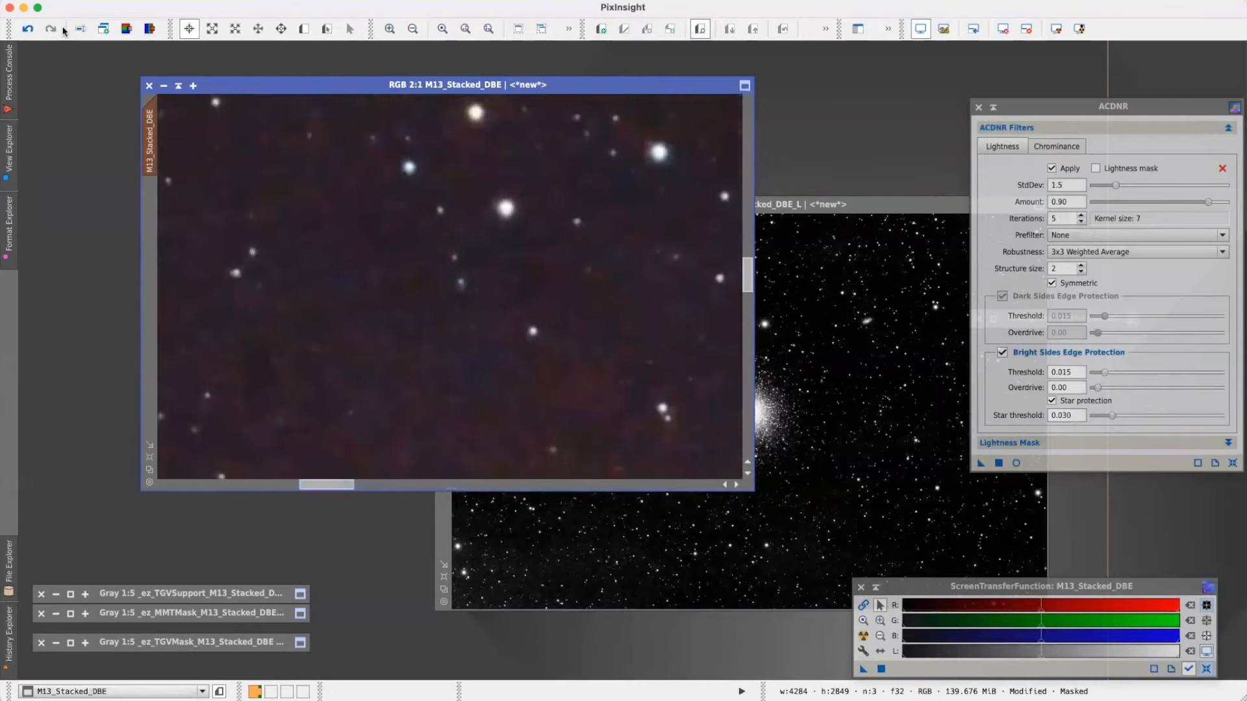
left_click(28, 29)
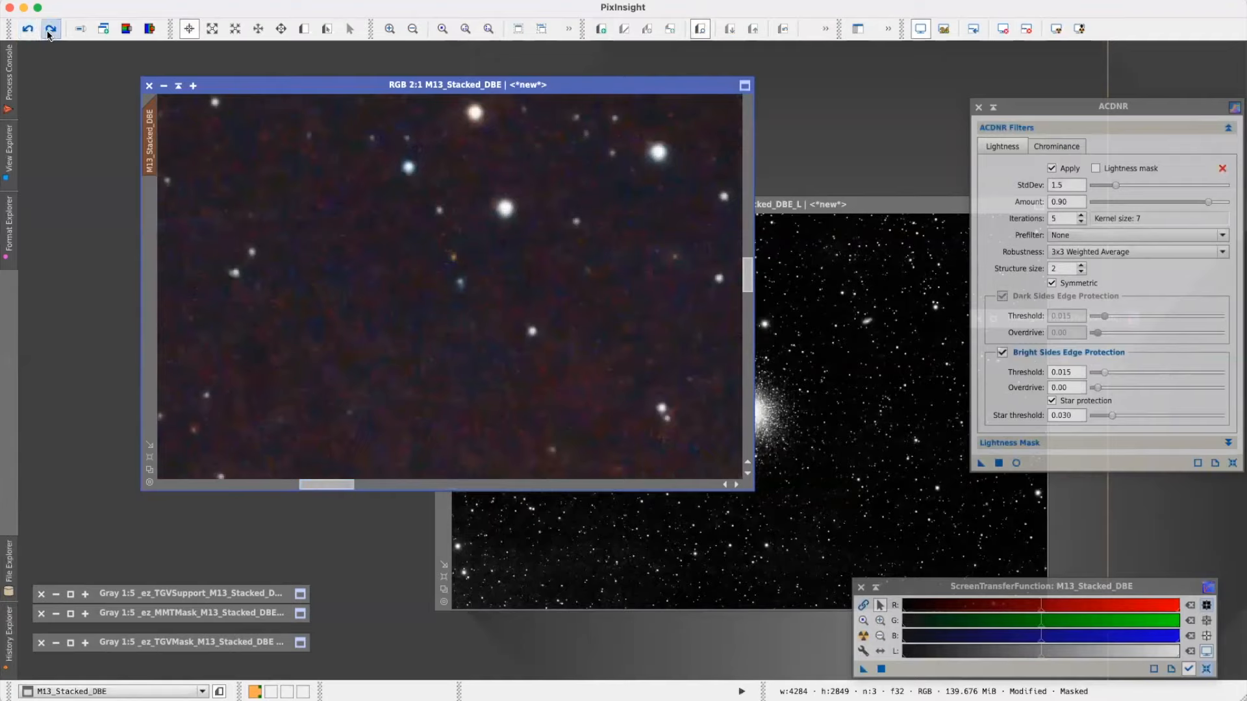
left_click(50, 30)
scroll(206, 123, "down", 3)
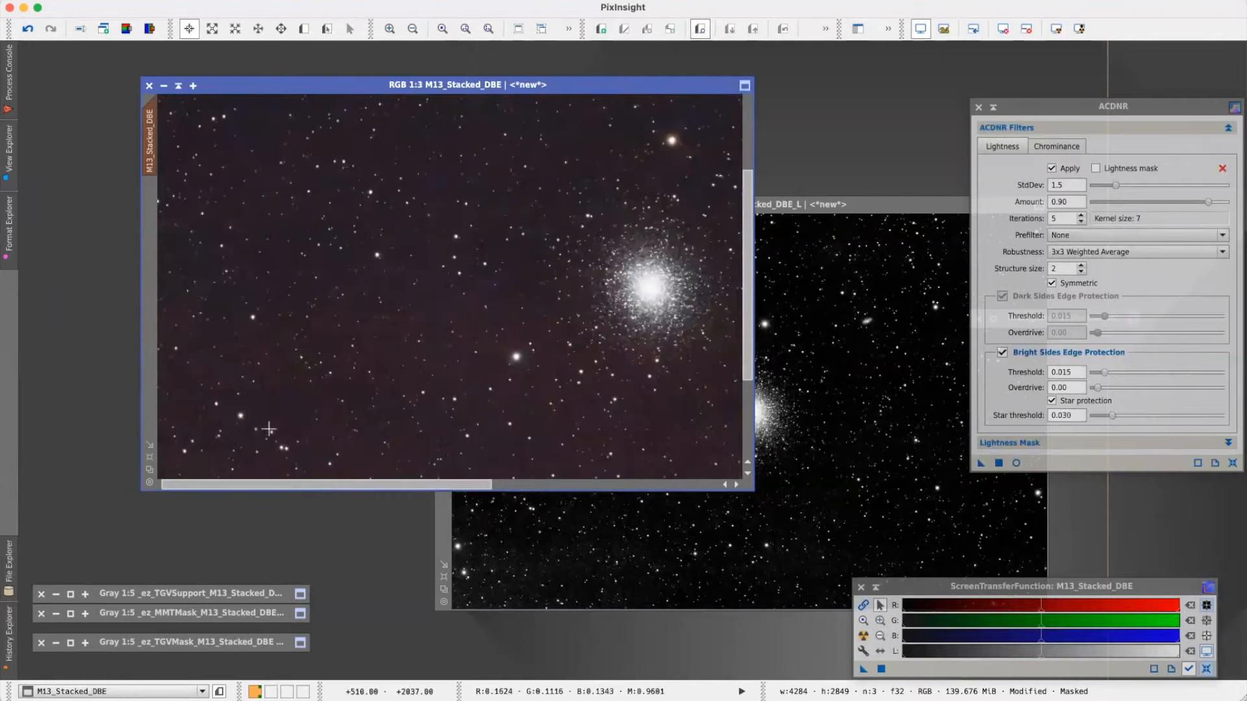
scroll(278, 376, "down", 2)
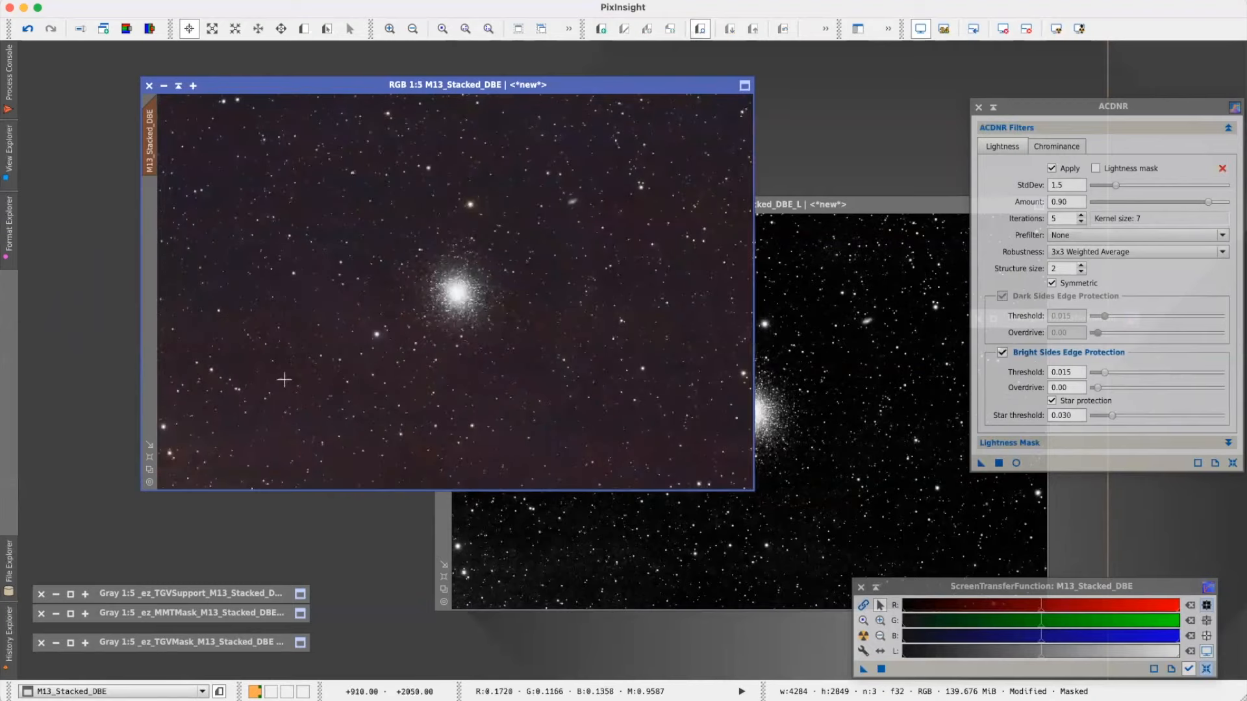
- Remove the mask from M13_Stacked_DBE, then collapse the M13_Stacked_DBE_L window and place it with the other collapsed masks
left_click(283, 1)
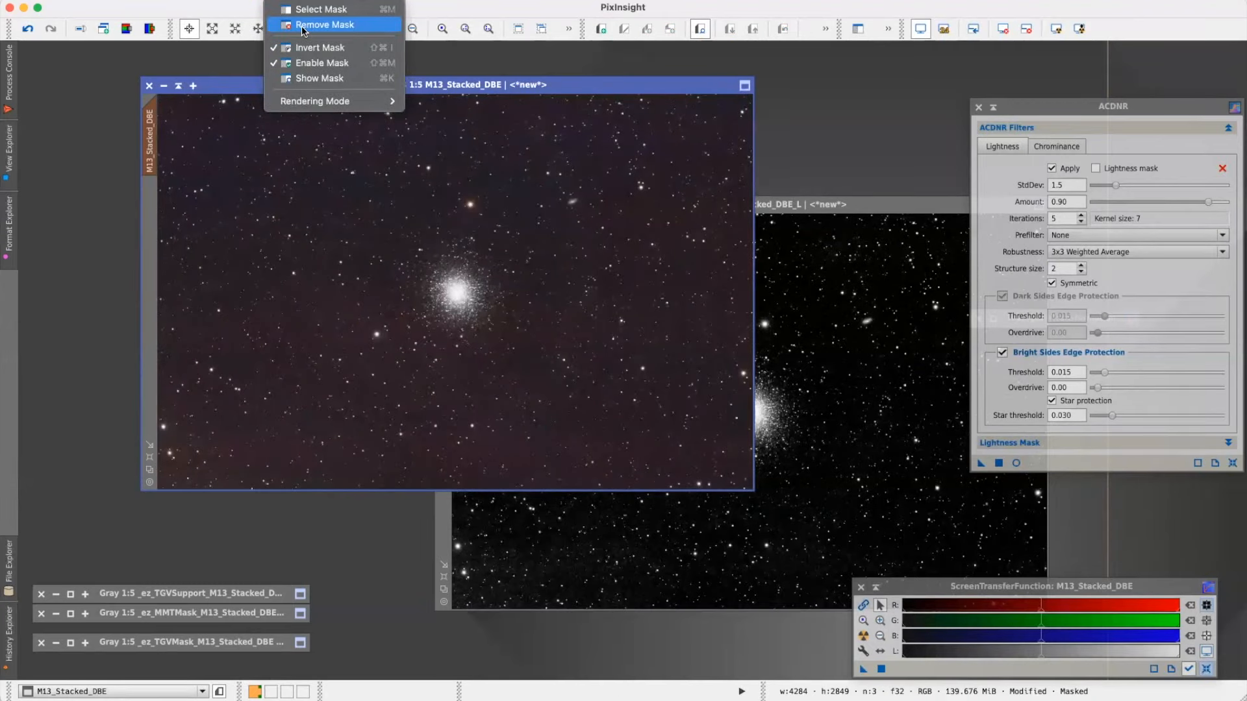
left_click(304, 30)
left_click(952, 206)
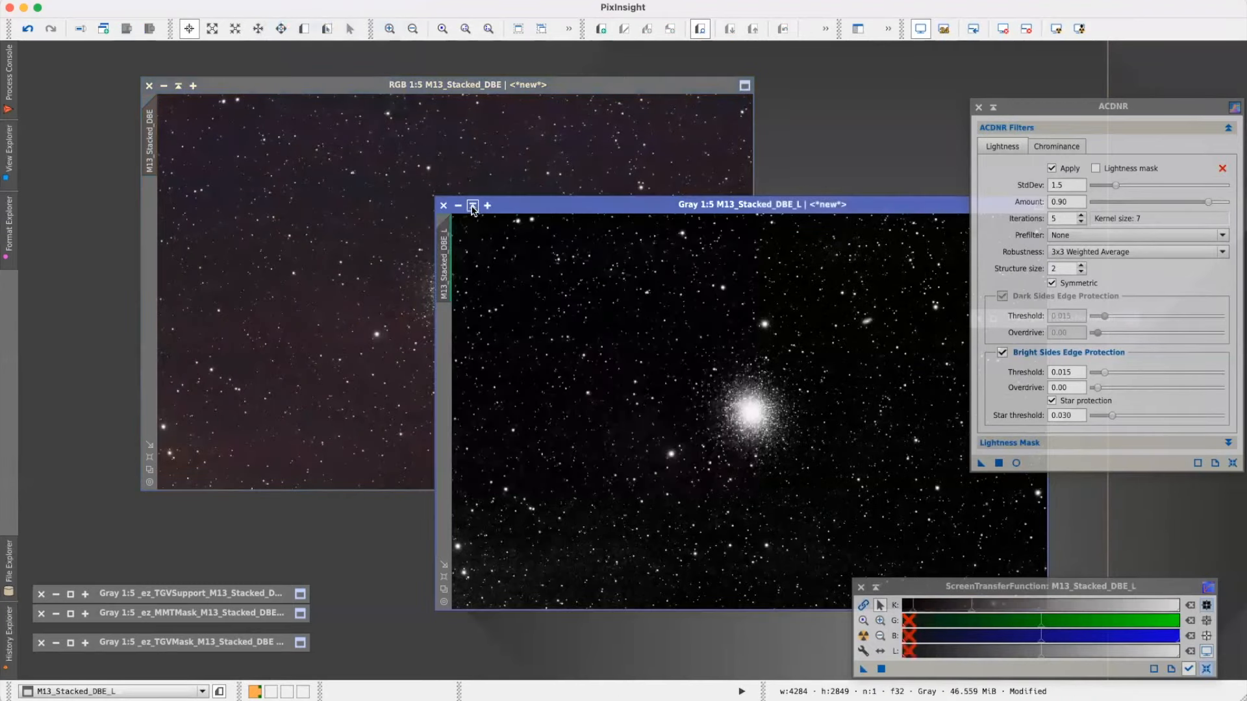
left_click(472, 207)
left_click_drag(749, 404, 169, 567)
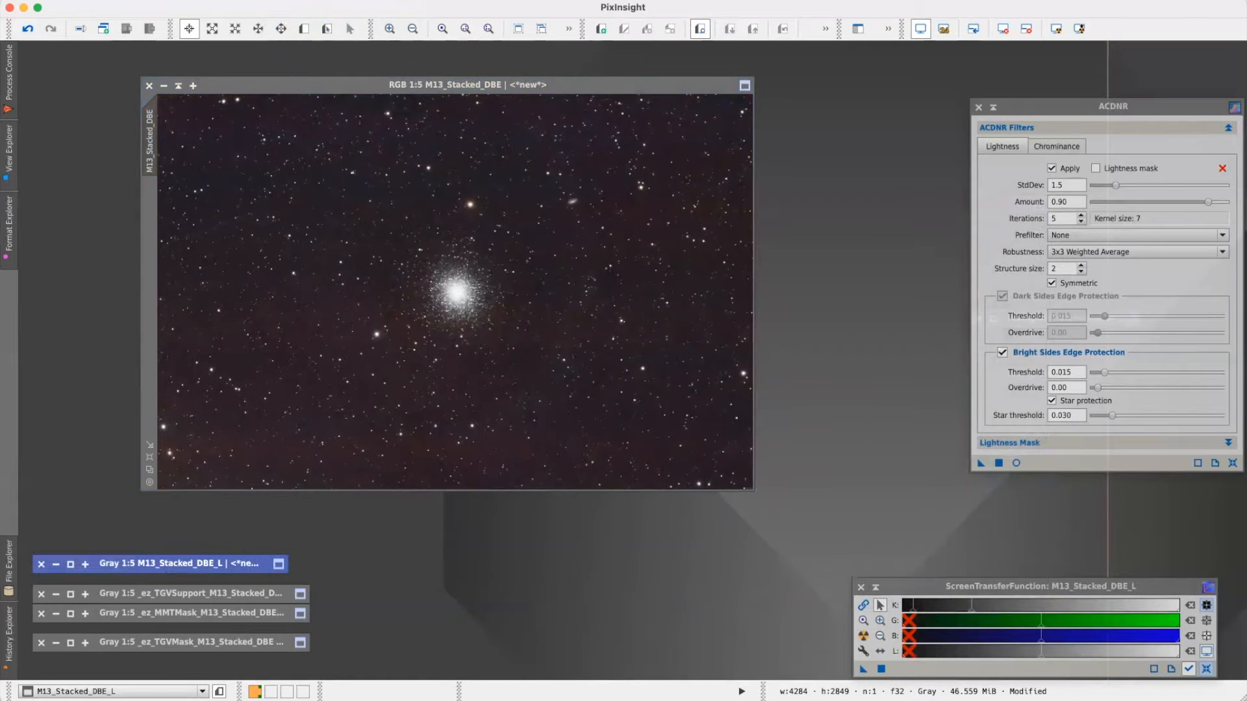
- Open HistogramTransformation beside the colour image, reset its parameters and select M13_Stacked_DBE as its view
left_click_drag(462, 84, 612, 86)
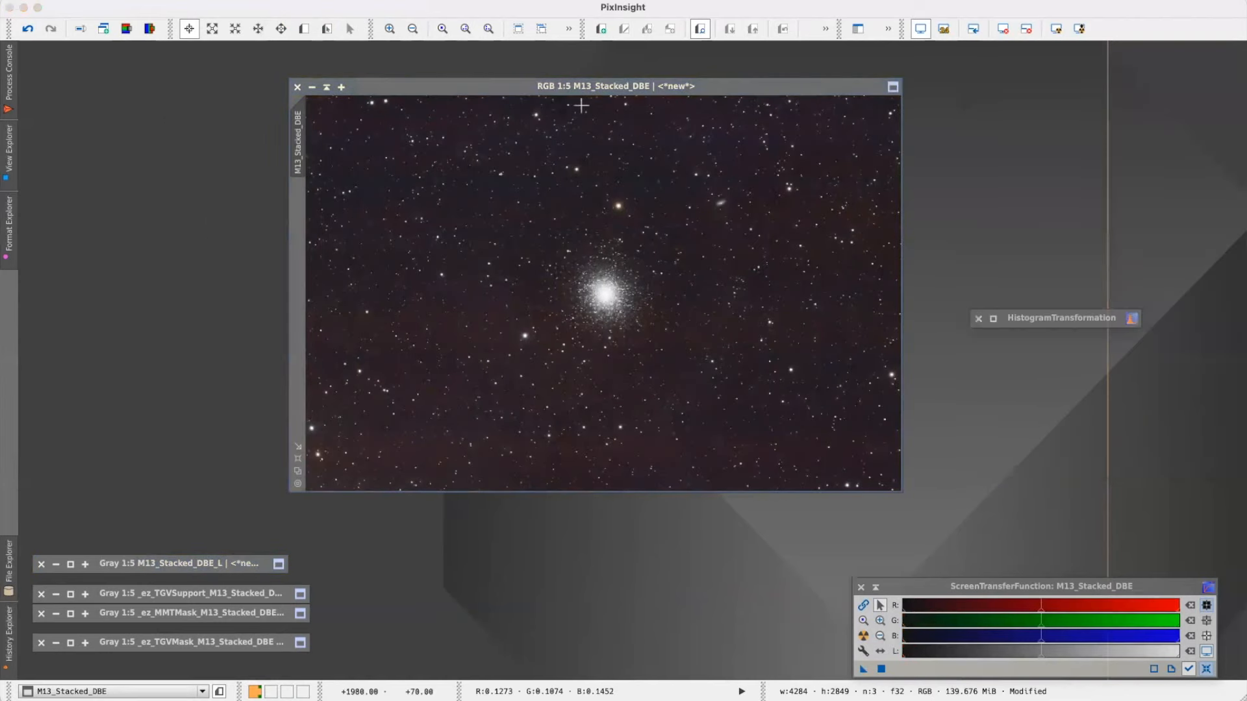
left_click(330, 2)
mouse_move(355, 14)
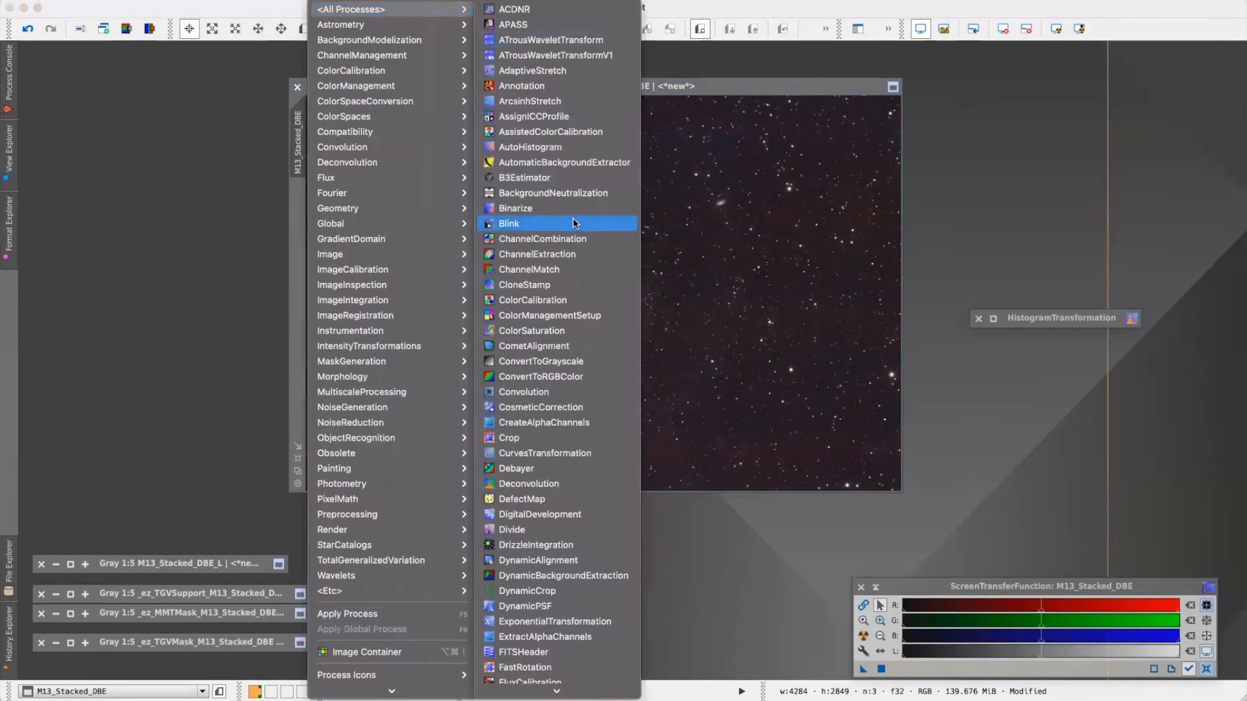
scroll(558, 286, "down", 5)
scroll(556, 317, "down", 4)
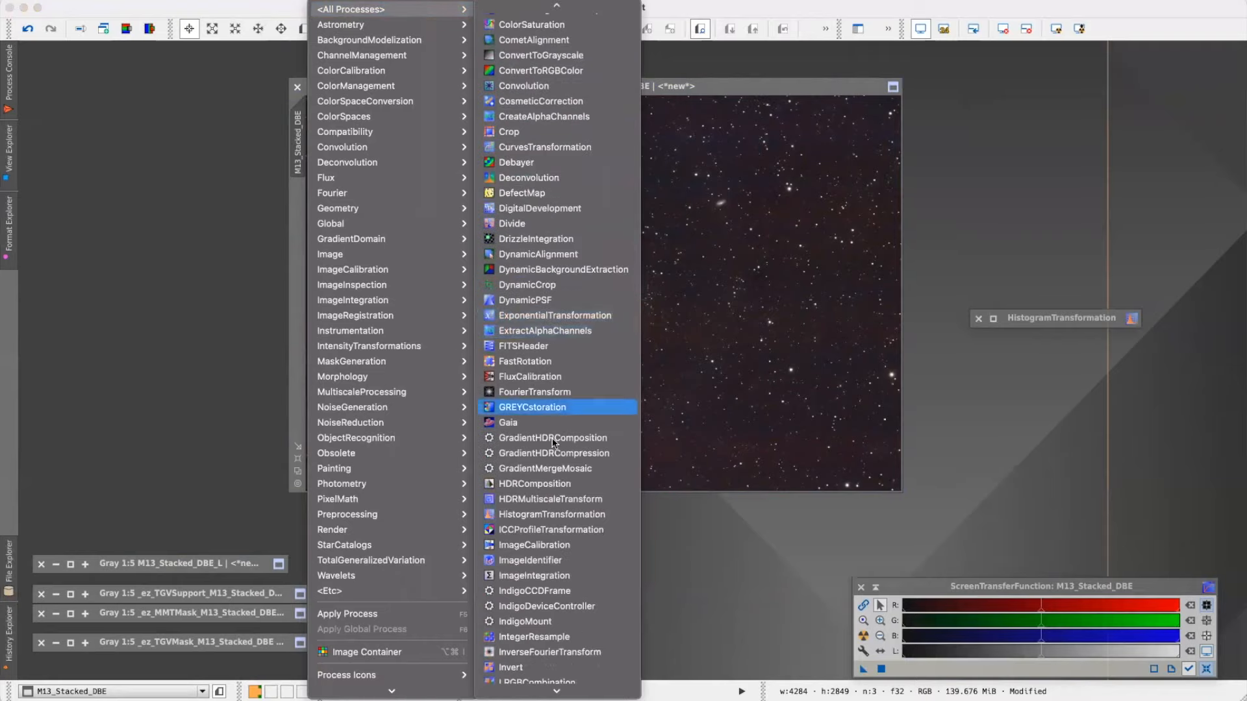
left_click(541, 515)
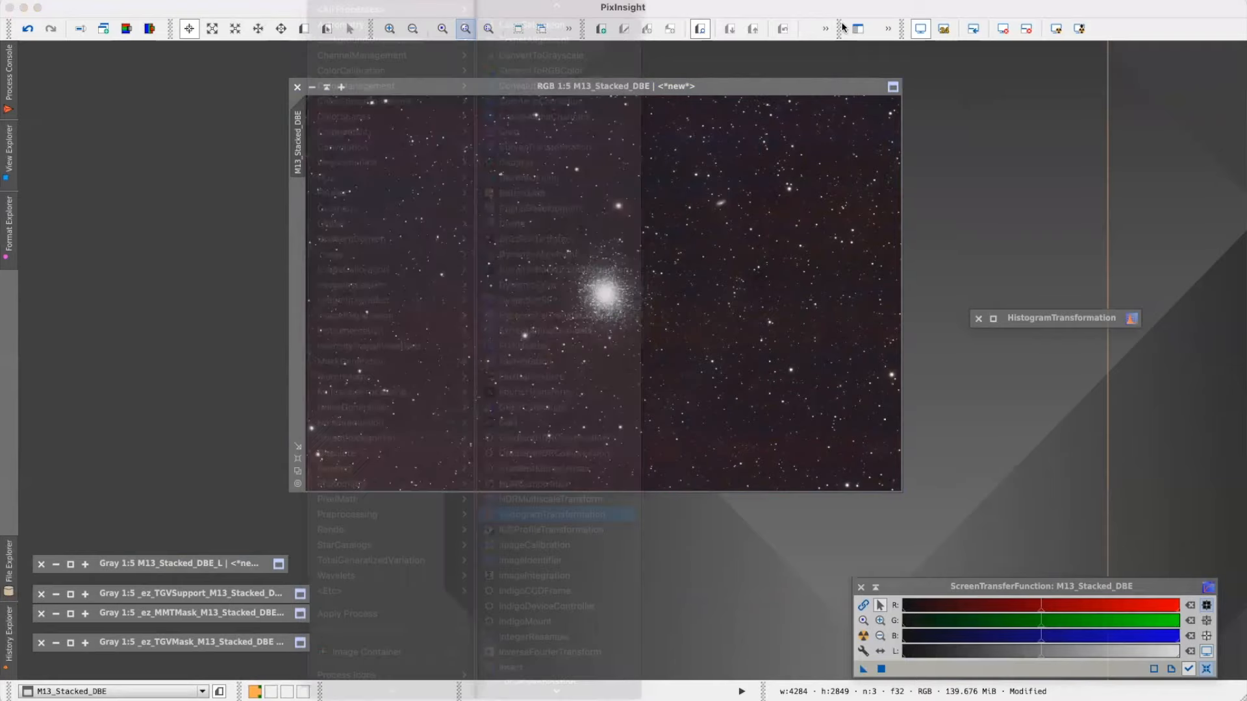
left_click_drag(799, 89, 754, 89)
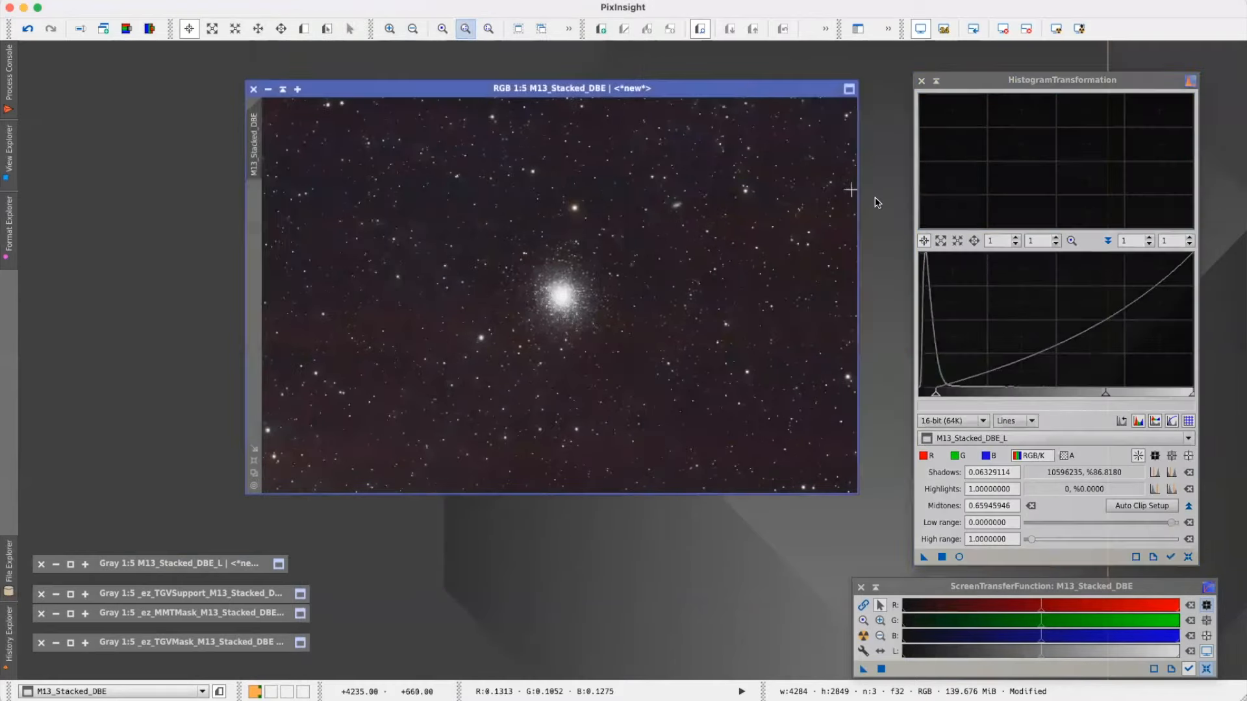
left_click(1187, 558)
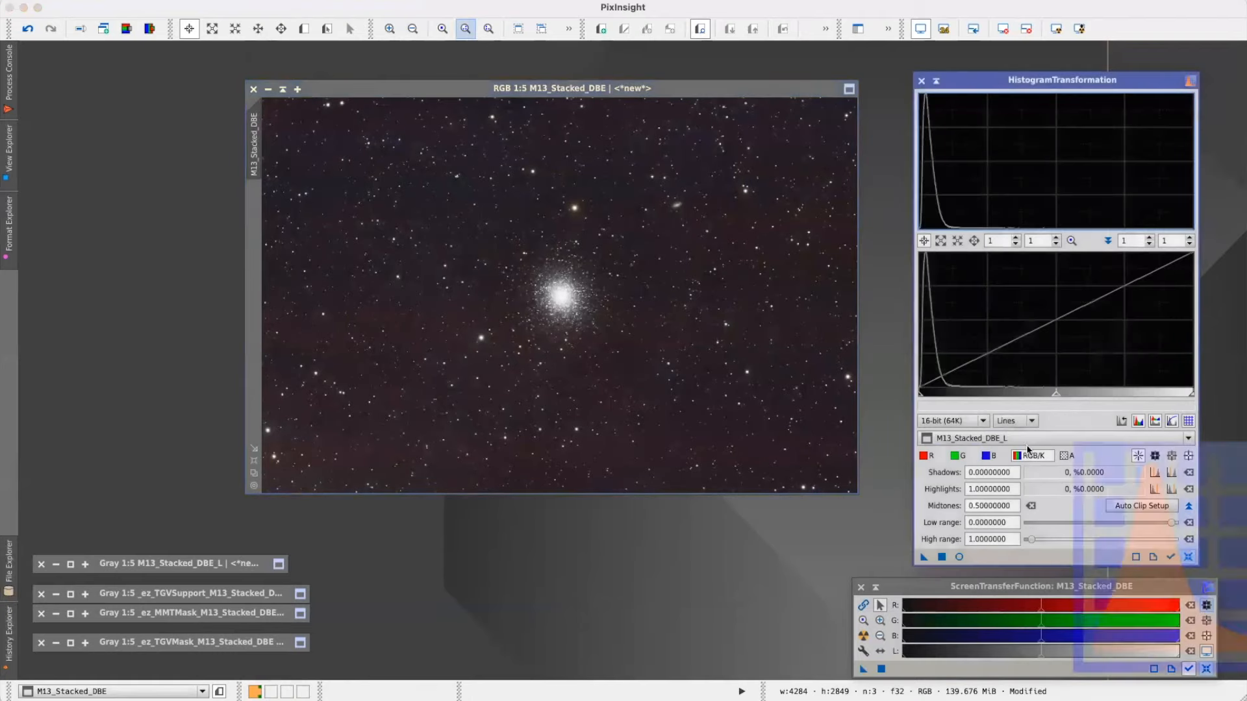
left_click(1018, 438)
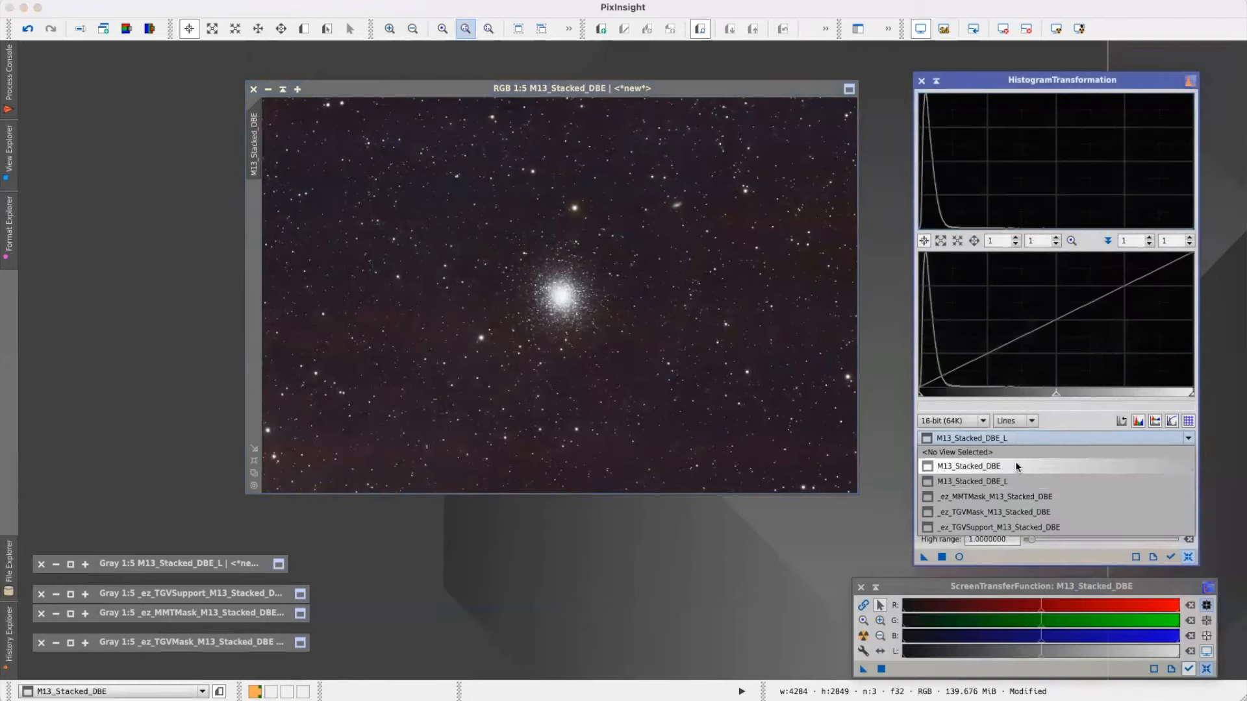
left_click(1016, 465)
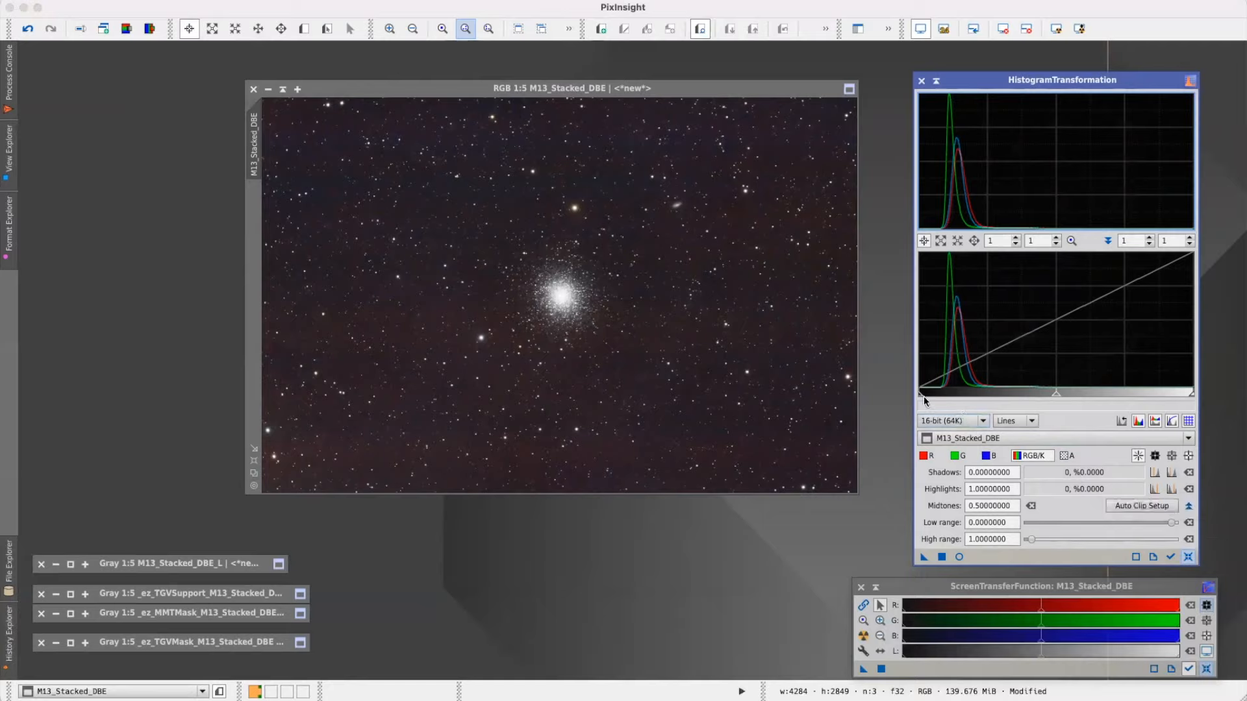
- Open a real-time preview of the histogram adjustment and raise the combined RGB/K shadows point to 0.05822785
mouse_move(919, 399)
left_mouse_down()
mouse_move(936, 400)
mouse_move(914, 403)
left_mouse_up()
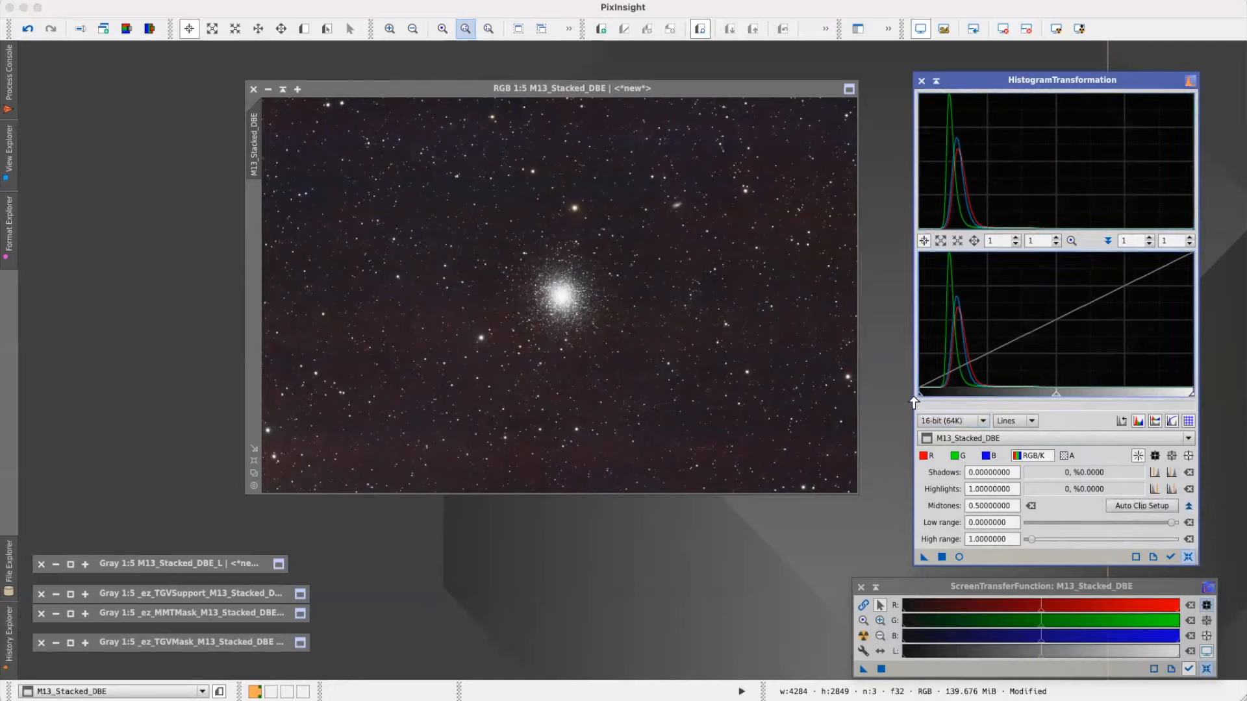
left_click(959, 557)
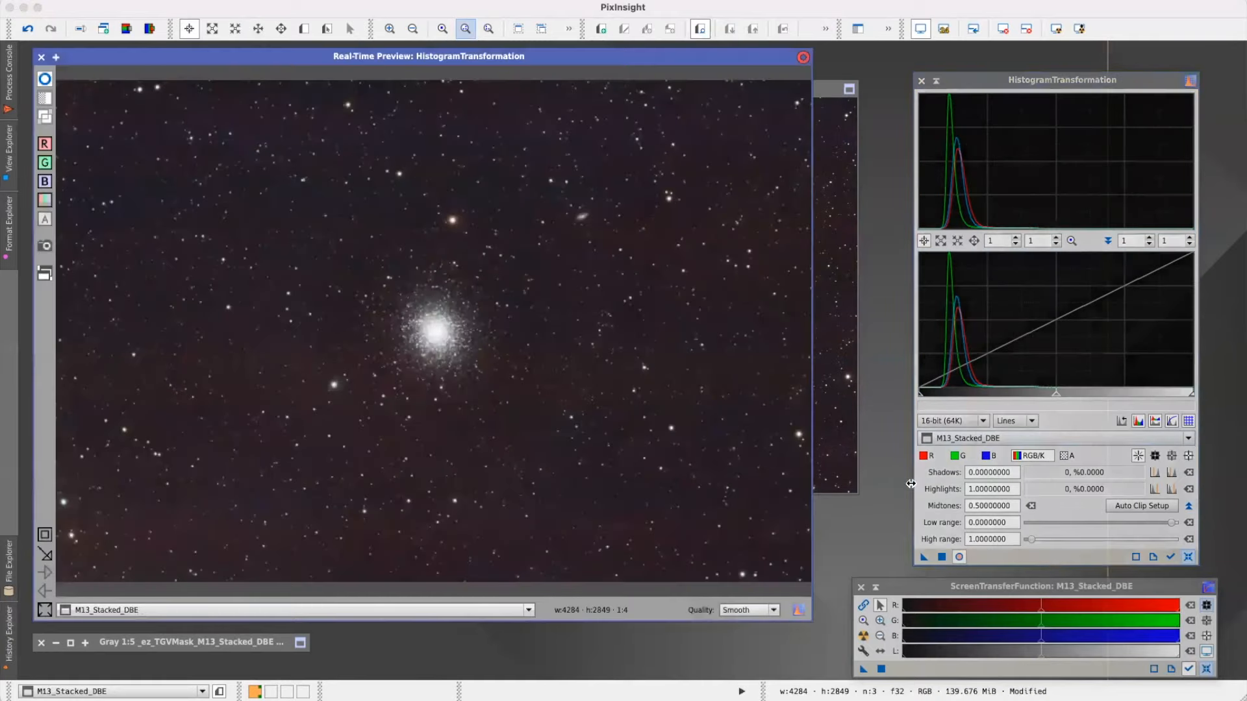
left_click_drag(657, 63, 716, 63)
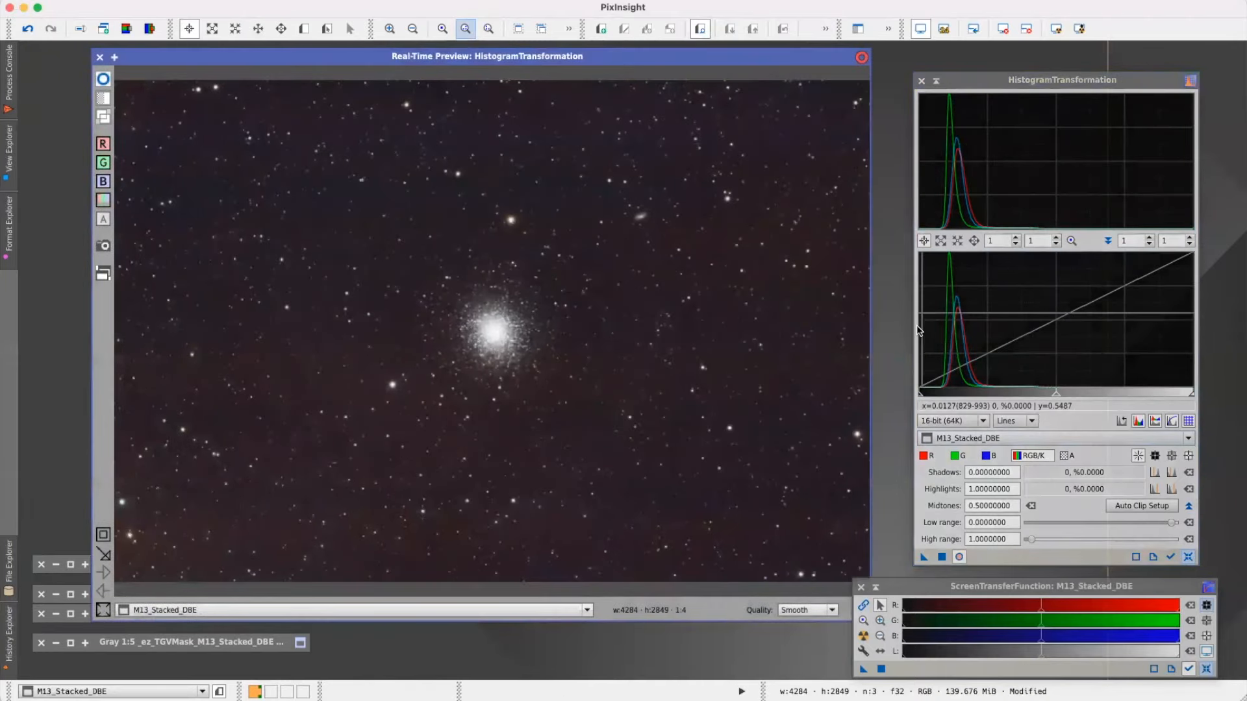
left_click_drag(919, 394, 945, 393)
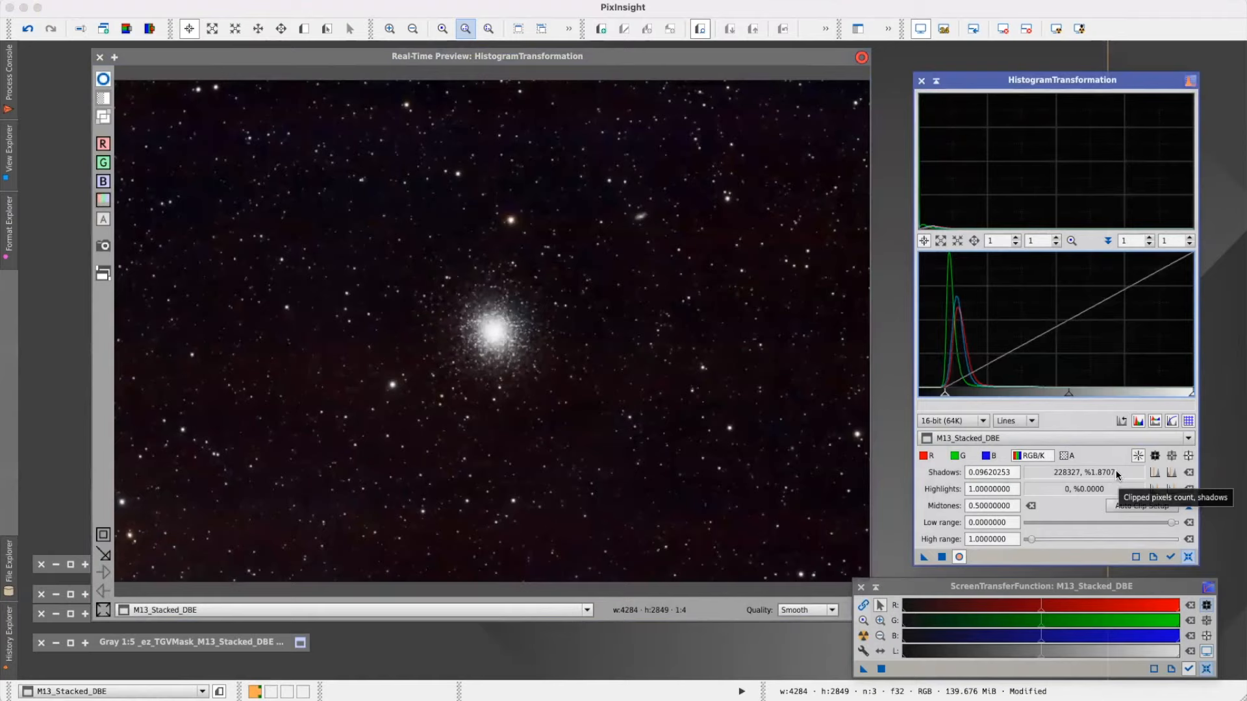
mouse_move(944, 398)
left_mouse_down()
mouse_move(919, 398)
mouse_move(933, 399)
left_mouse_up()
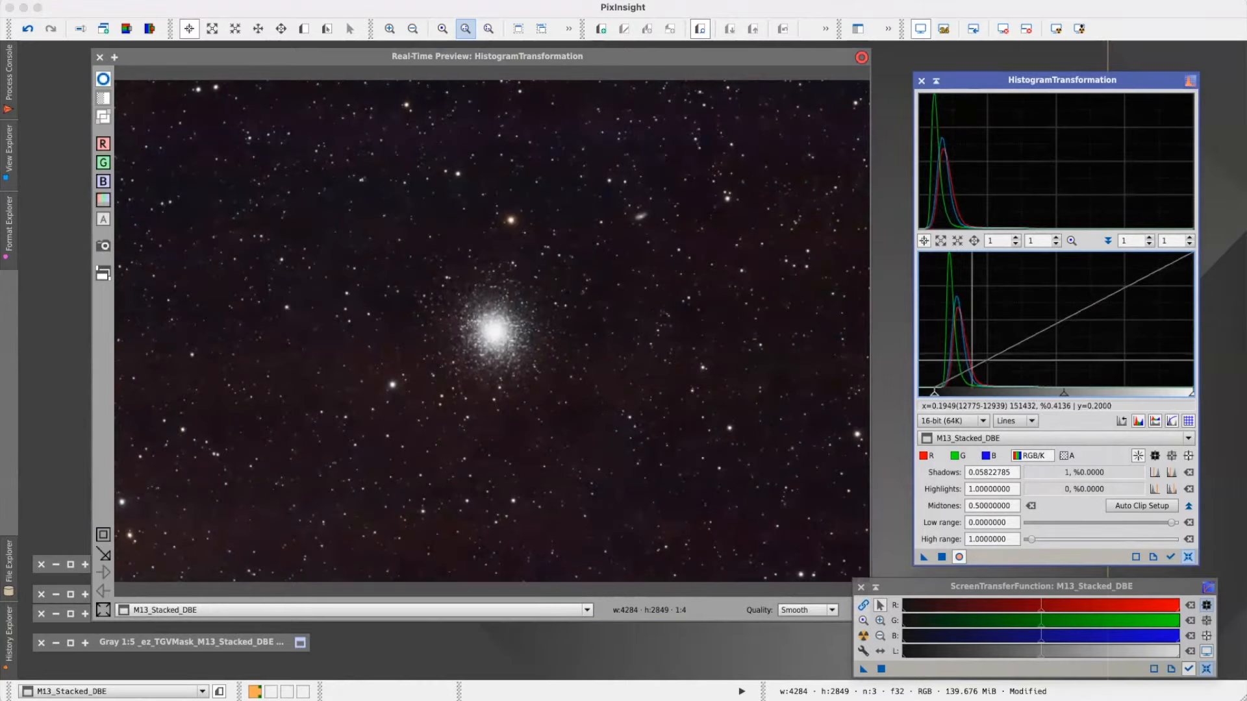
- Compare the image with and without the shadows adjustment in the real-time preview, and close the preview
left_click(104, 79)
left_click(105, 78)
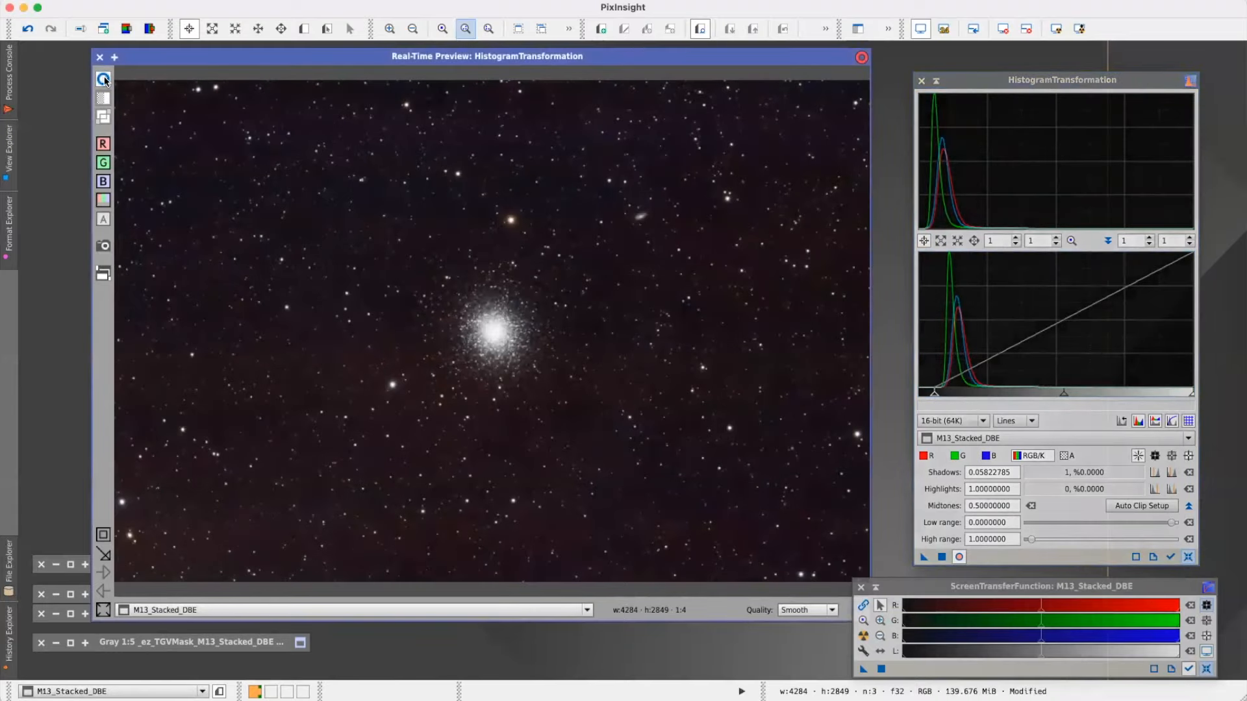
left_click(105, 78)
left_click(105, 78)
left_click(100, 57)
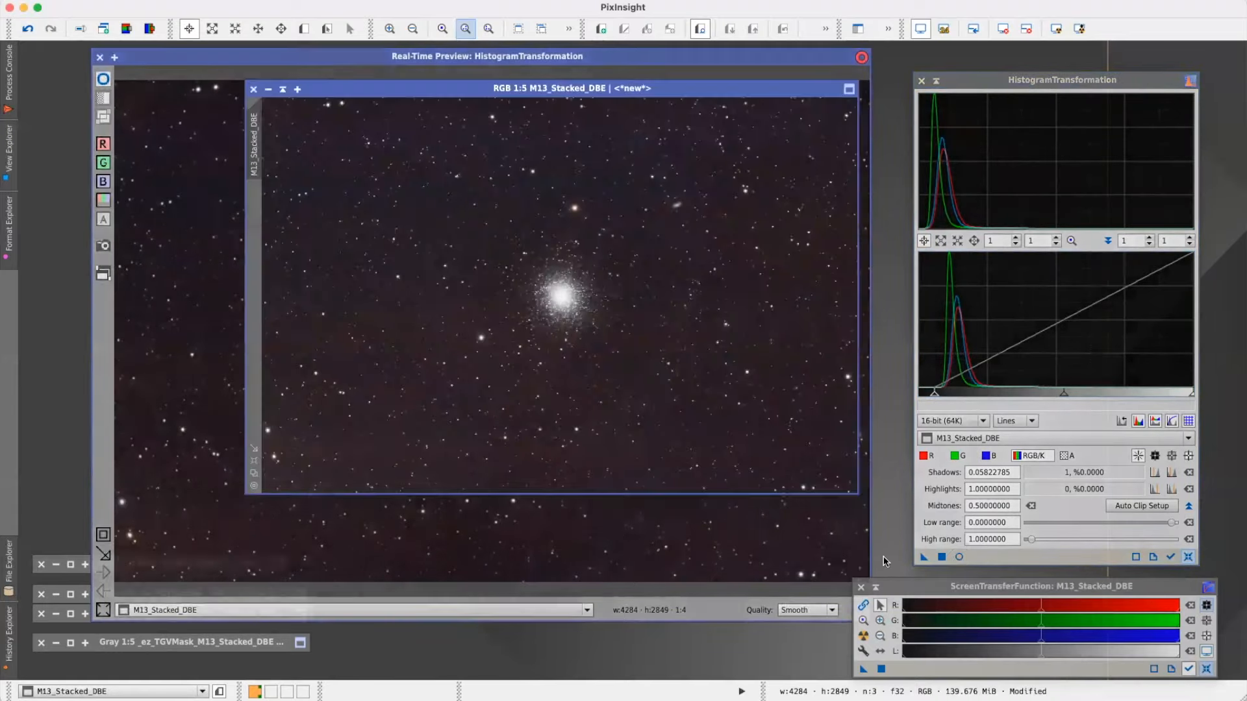
- Apply HistogramTransformation to M13_Stacked_DBE and collapse its window to leave the image in view
left_click_drag(922, 560, 508, 305)
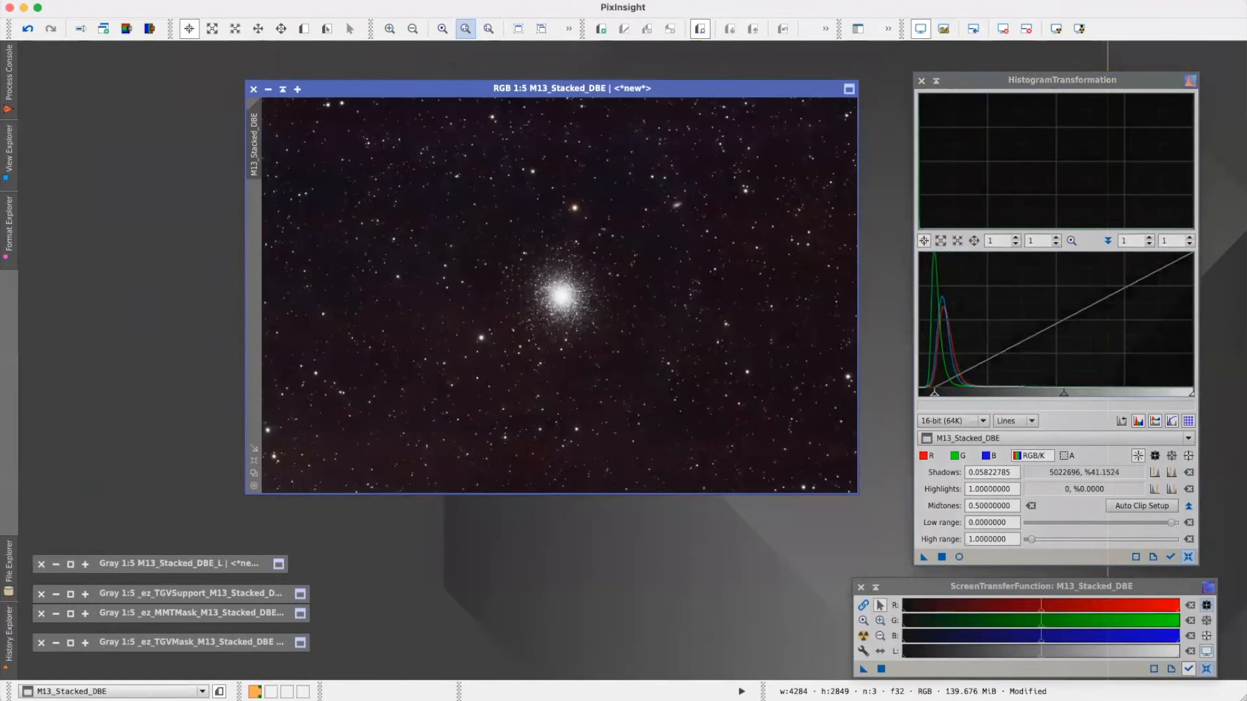
scroll(591, 319, "down", 1)
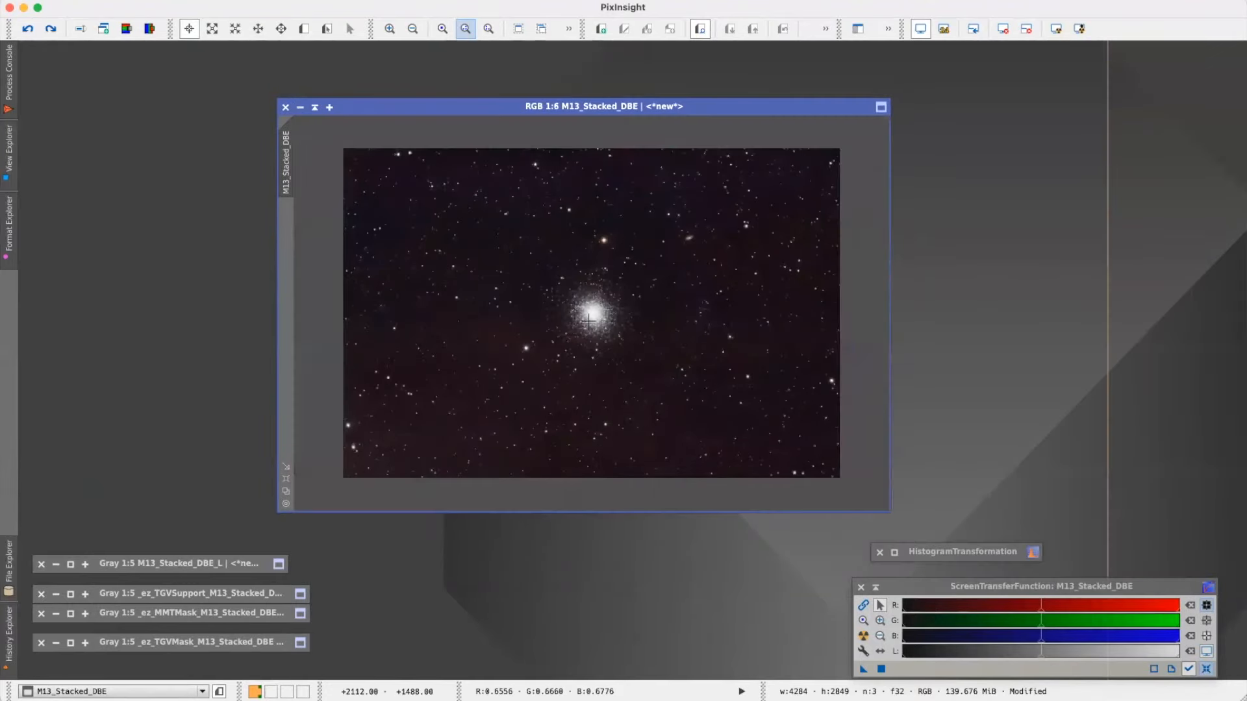
scroll(590, 319, "up", 1)
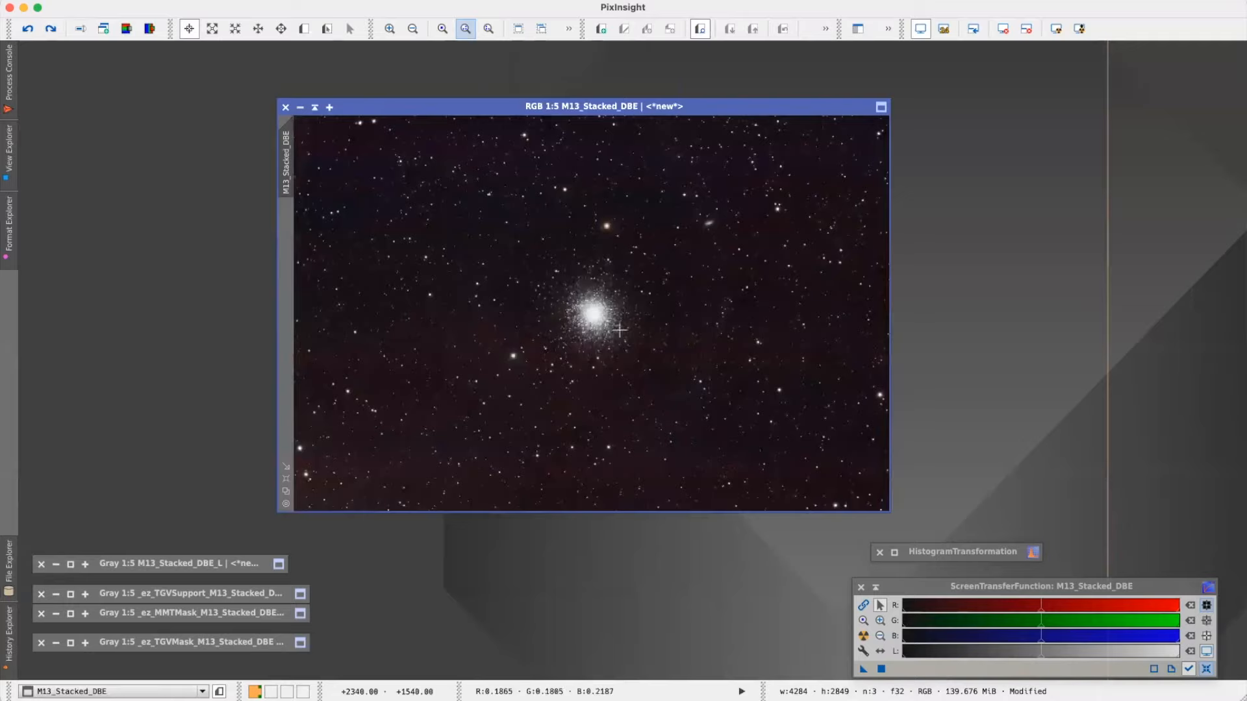
- Examine the globular cluster's core in M13_Stacked_DBE up close, and return to the view of the whole image
scroll(594, 310, "up", 4)
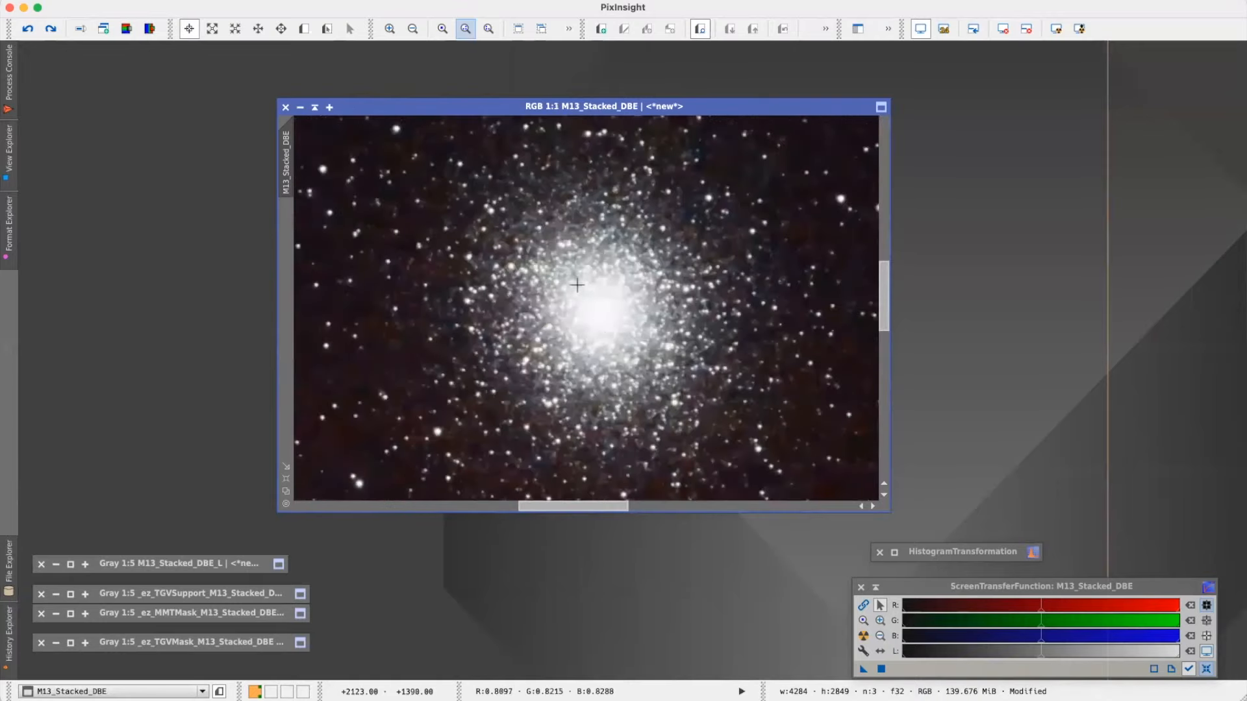
scroll(591, 310, "down", 1)
scroll(592, 309, "down", 1)
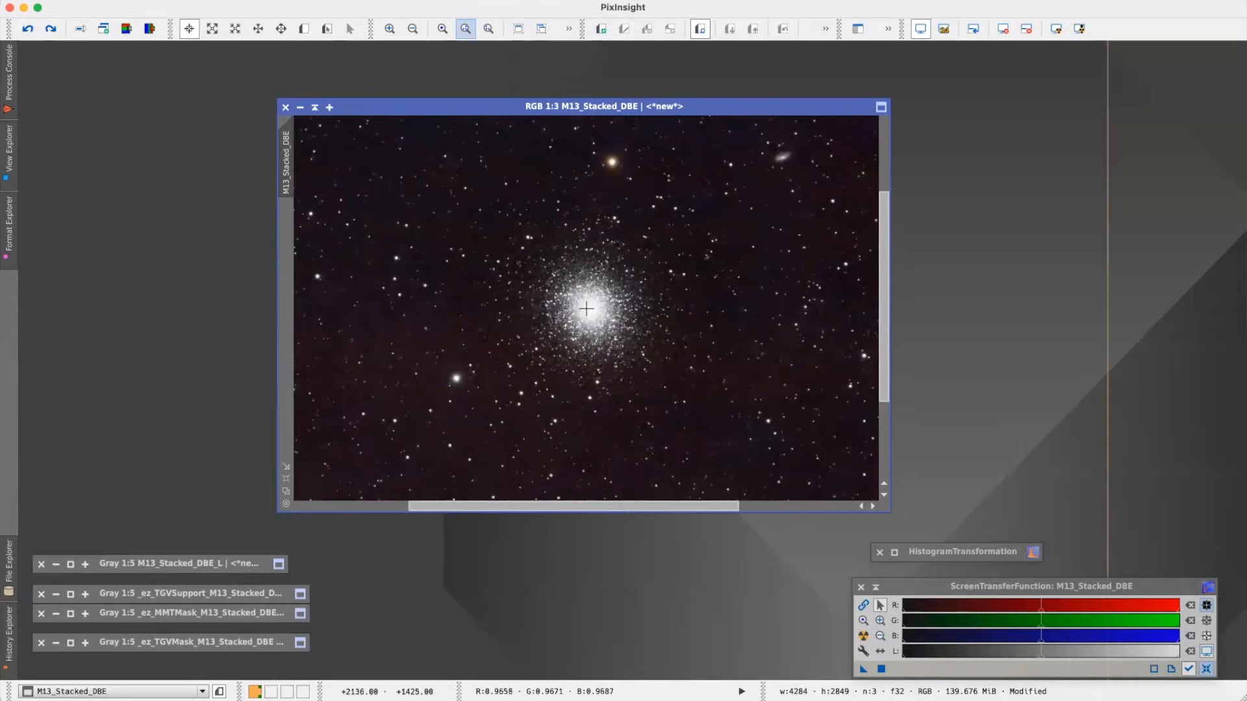
scroll(590, 309, "down", 1)
scroll(593, 313, "down", 1)
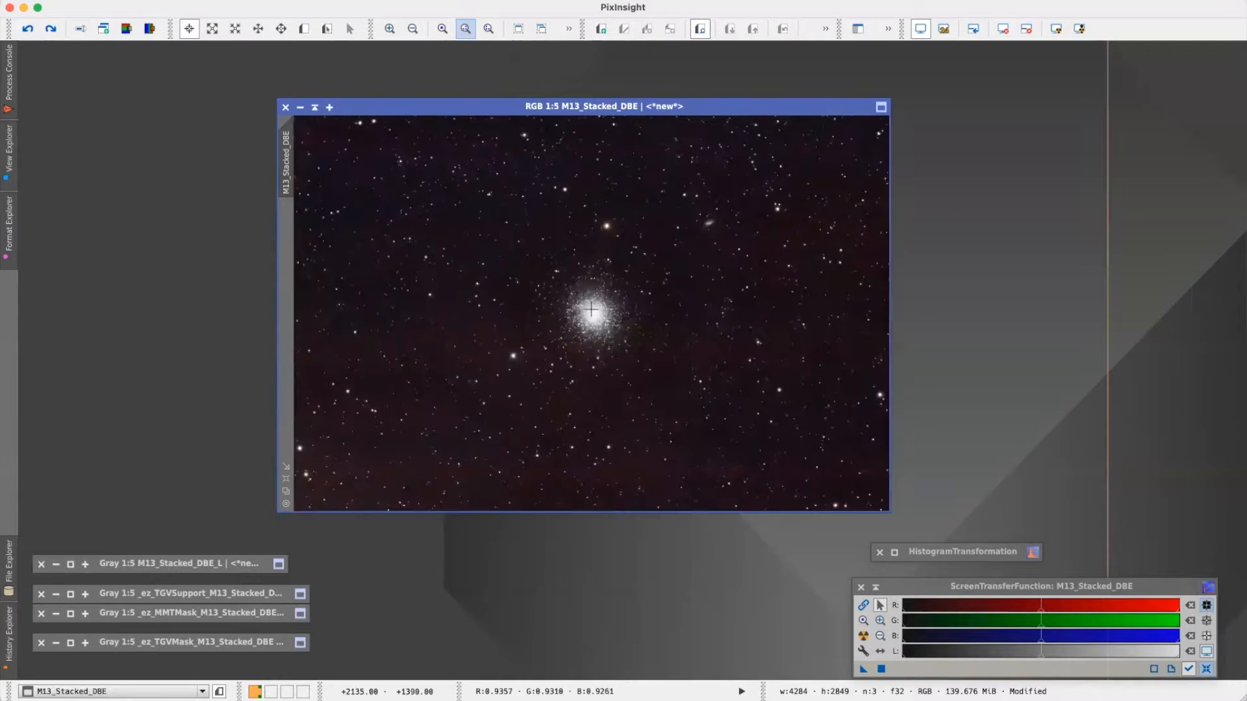
left_click_drag(574, 111, 444, 126)
key("super+Tab")
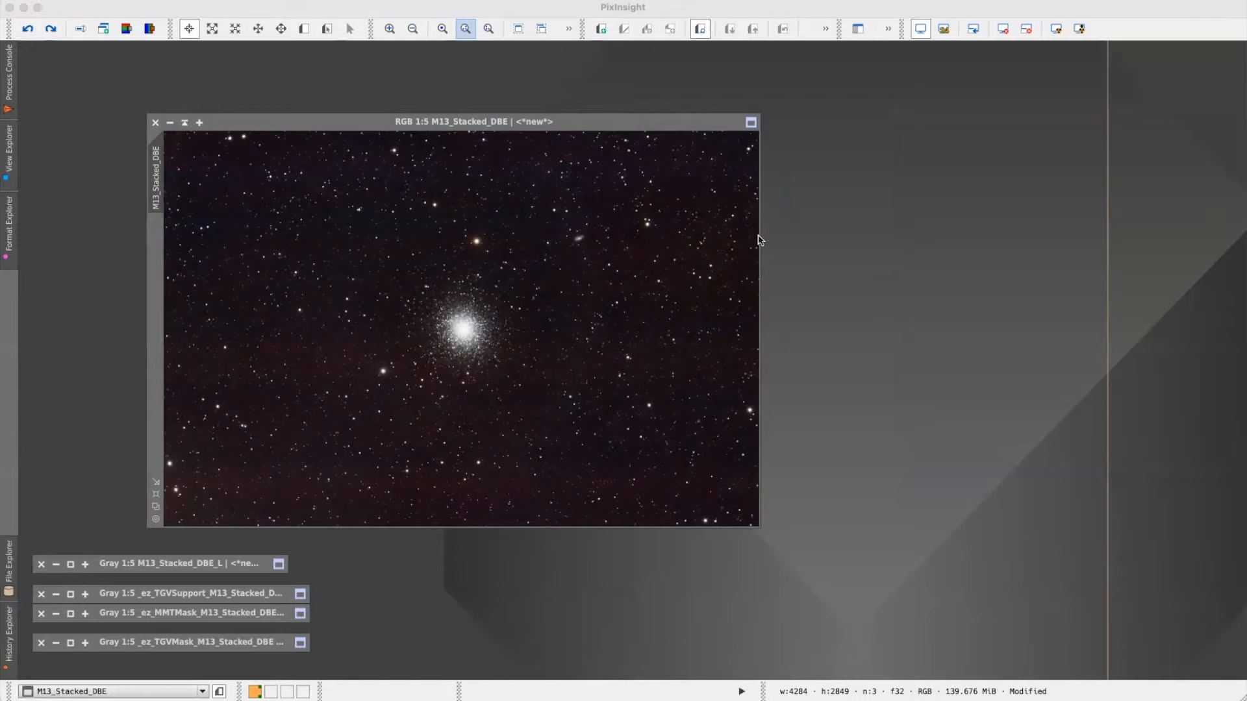
- Launch the EZ HDR script from the EZ Processing Suite and accept its disclaimer
left_click(433, 121)
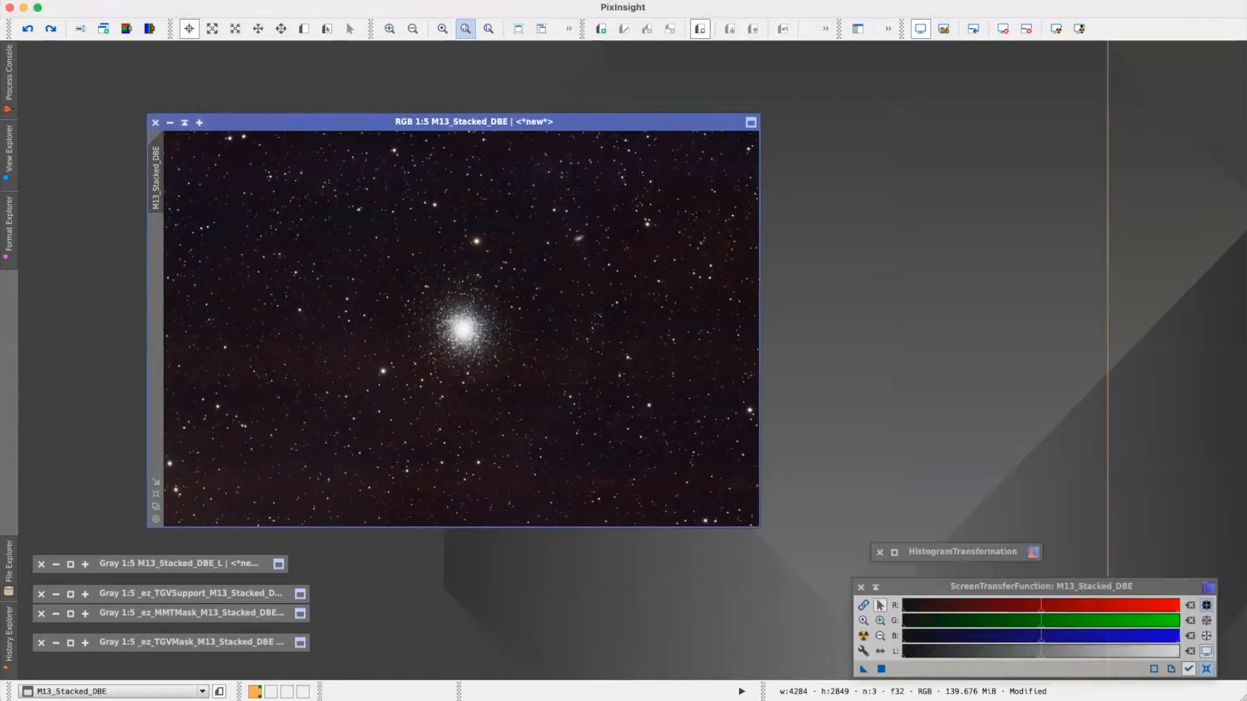
left_click(377, 5)
mouse_move(395, 73)
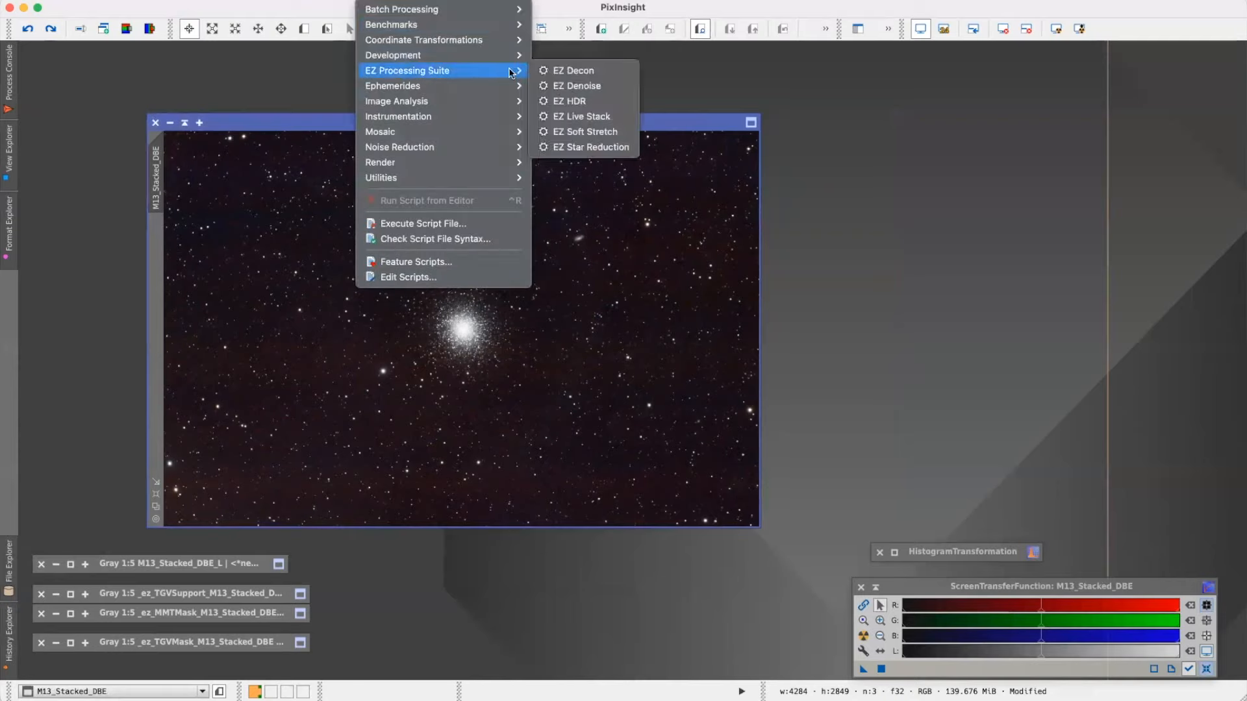
left_click(594, 102)
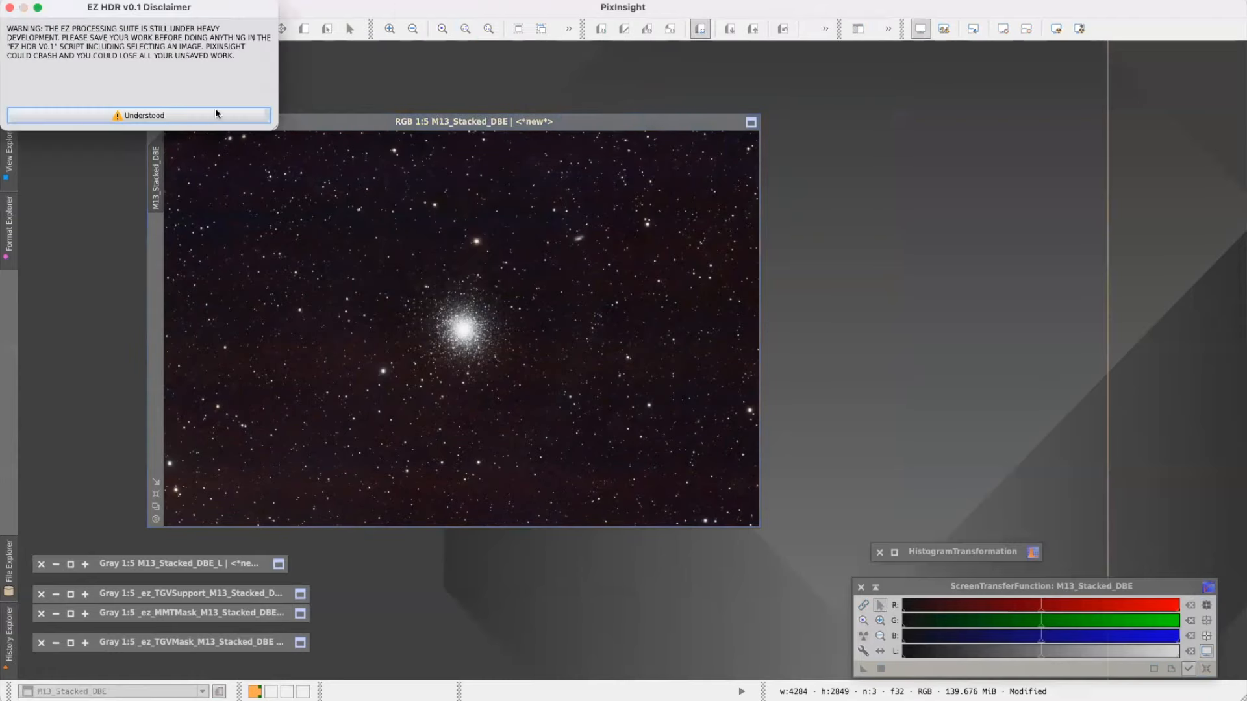
left_click(167, 113)
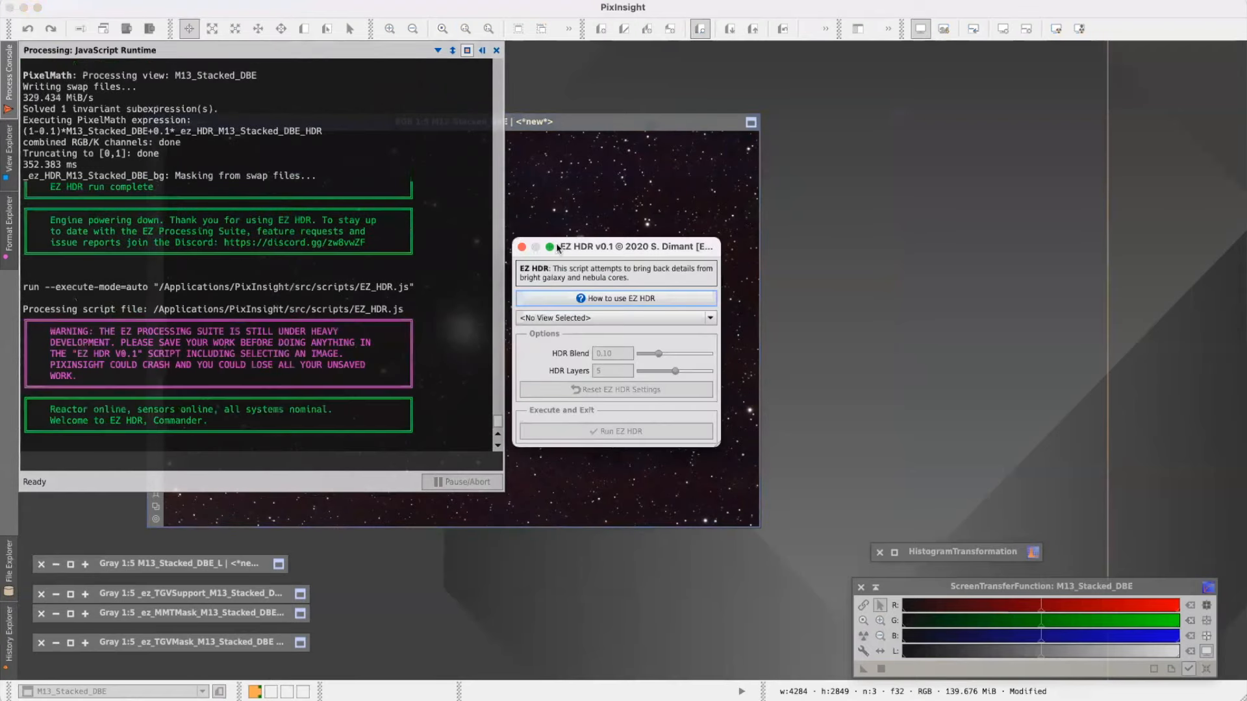
- Load M13_Stacked_DBE into EZ HDR, continuing past the image check, and run the script with adjusted HDR Layers
left_click(595, 318)
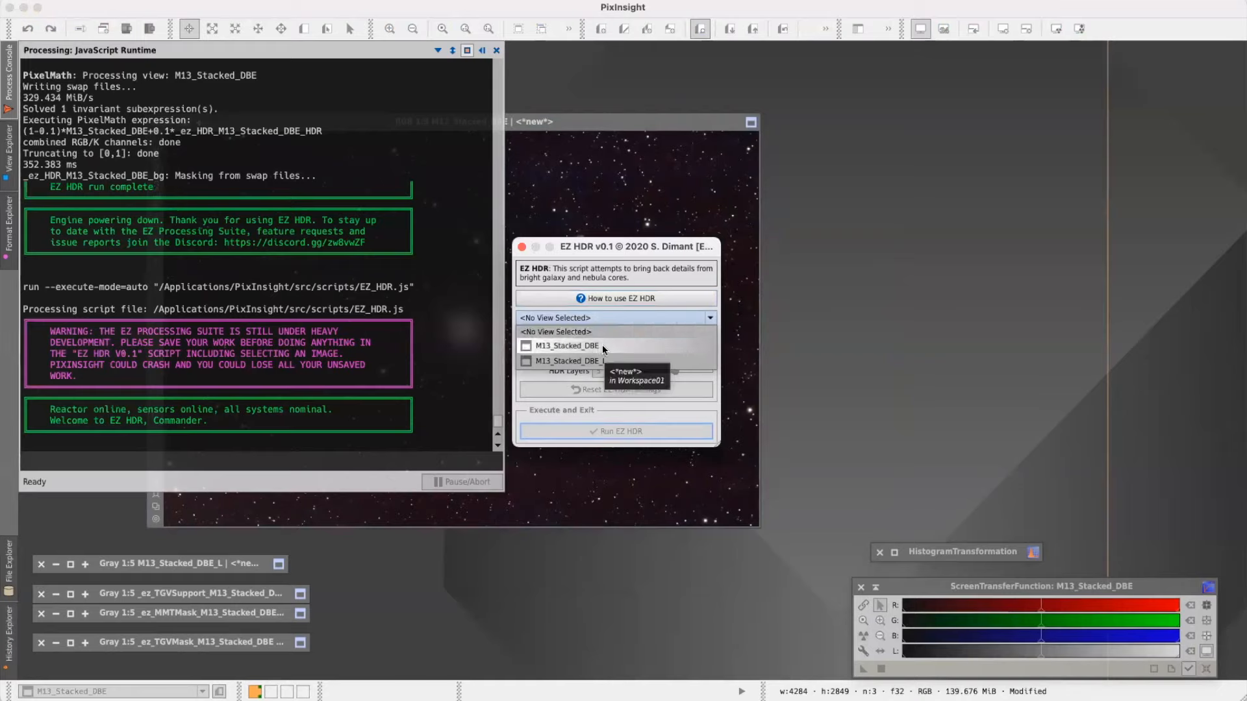
left_click(602, 344)
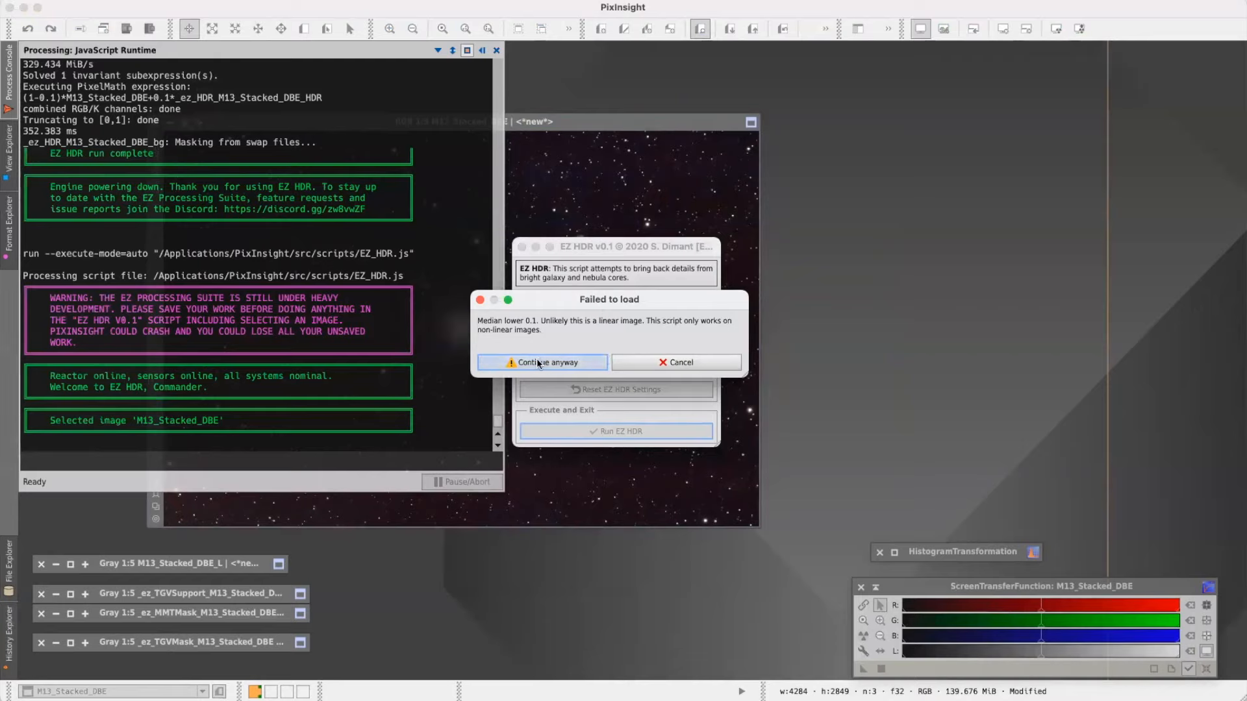
key("super+Tab")
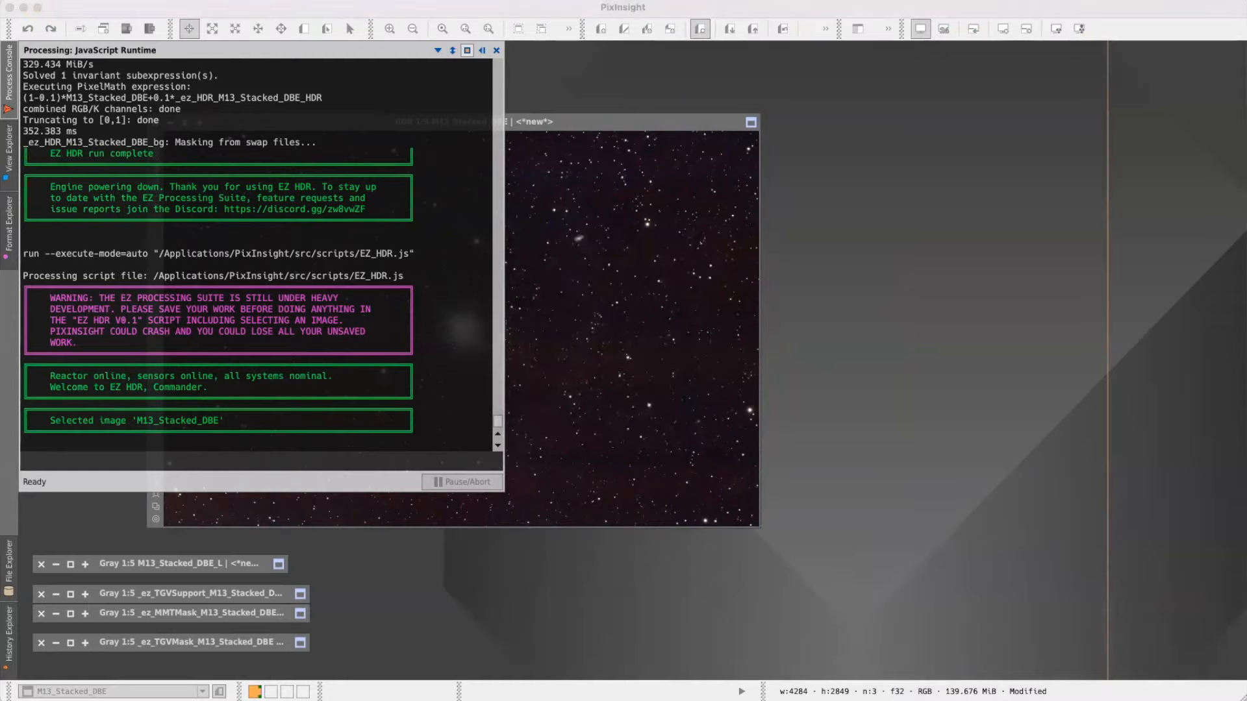
left_click(546, 362)
left_click(546, 362)
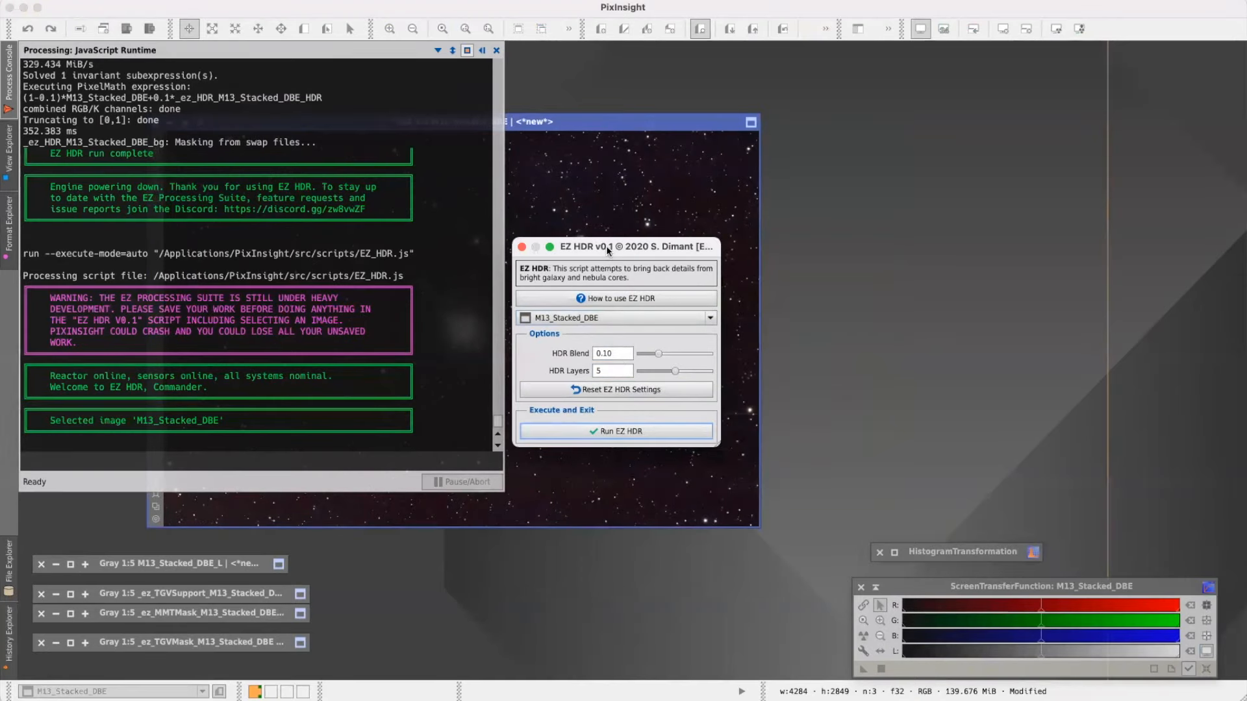
left_click_drag(673, 368, 683, 374)
left_click(617, 432)
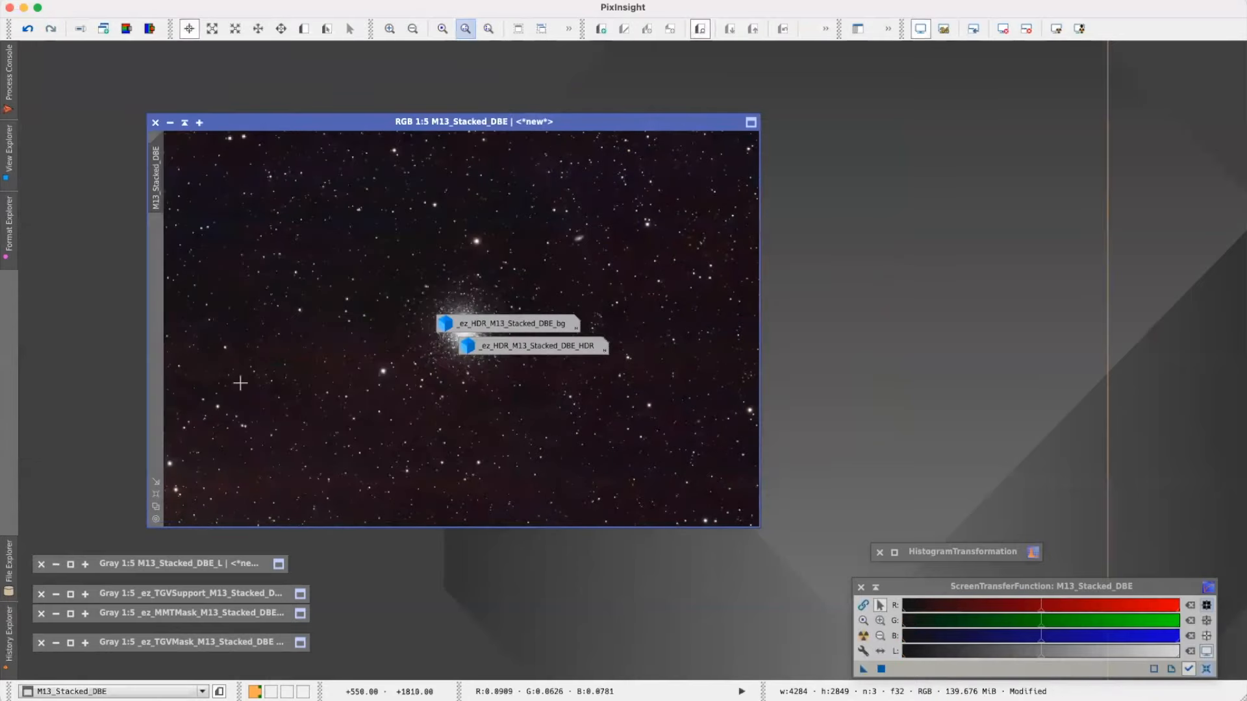
- View the HDR and background mask images produced by EZ HDR, keep both, and iconize them again
left_click_drag(550, 346, 955, 320)
double_click(876, 322)
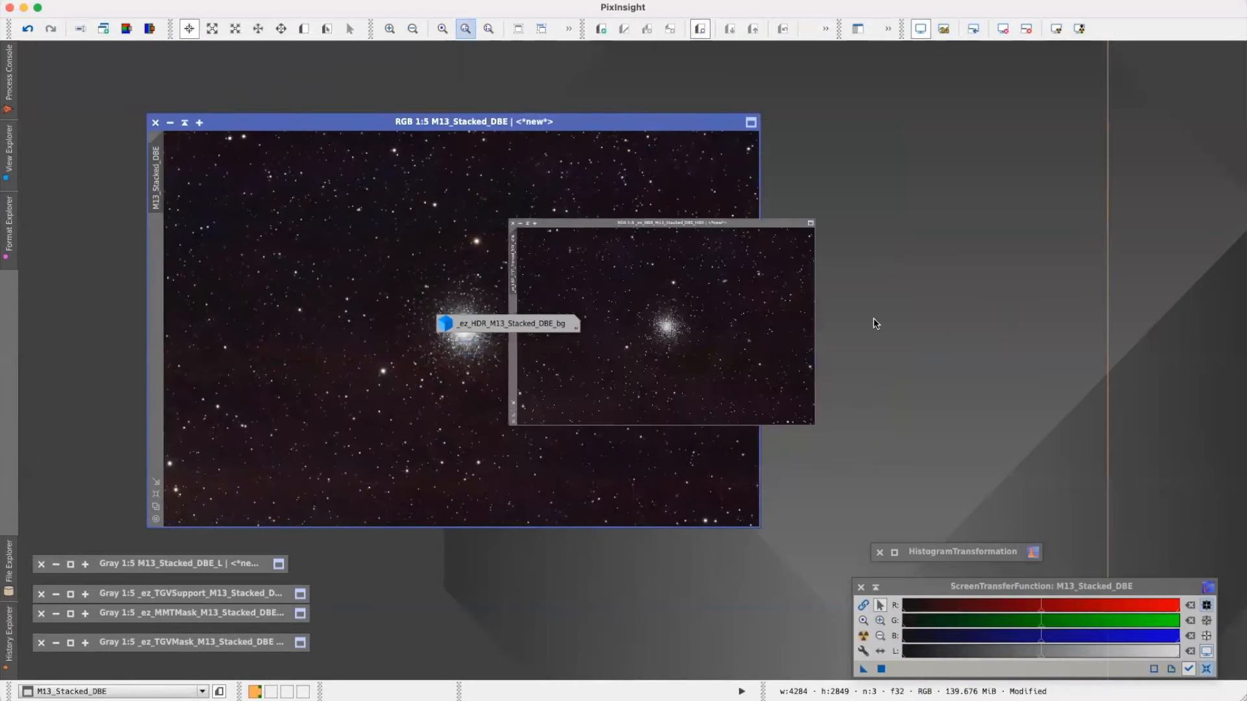
double_click(522, 328)
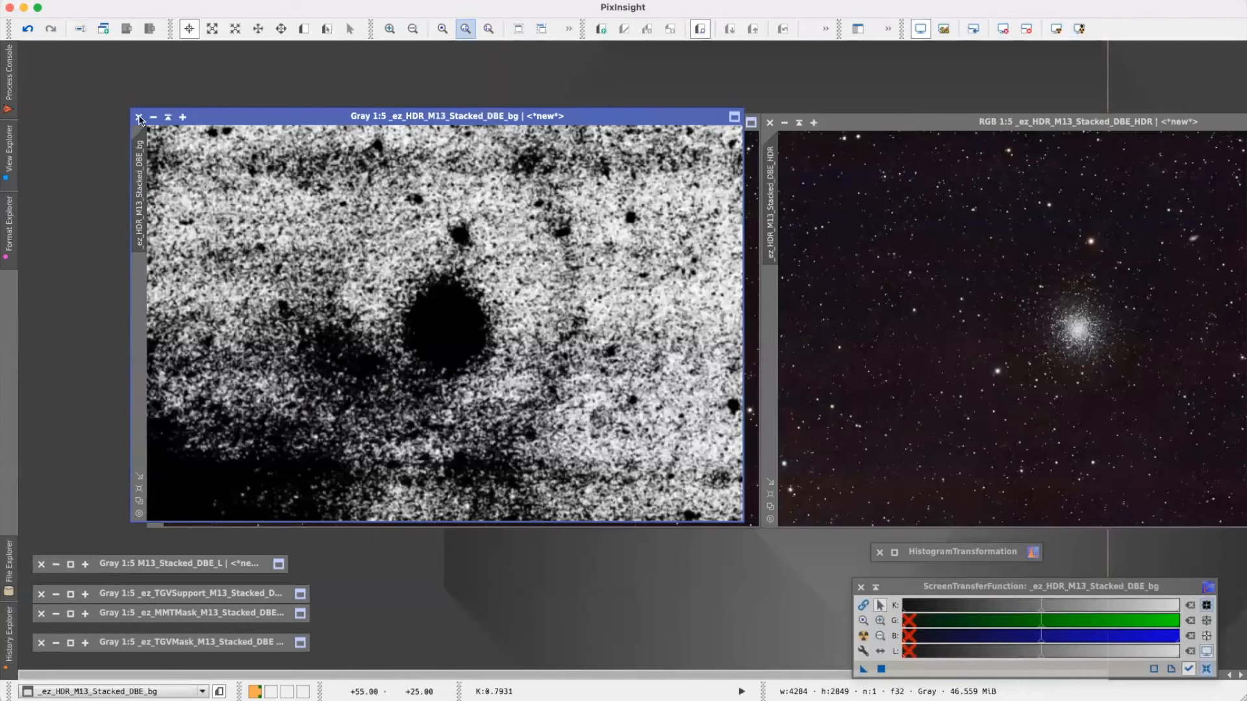
left_click(138, 117)
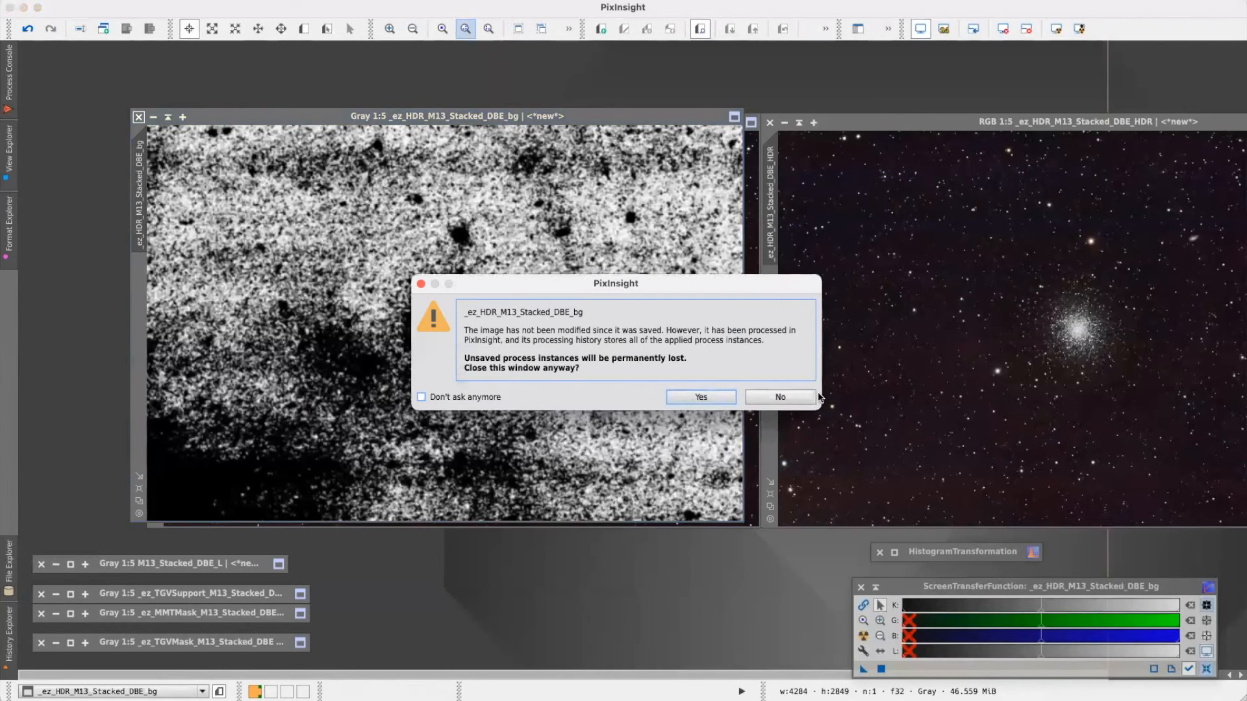
left_click(797, 395)
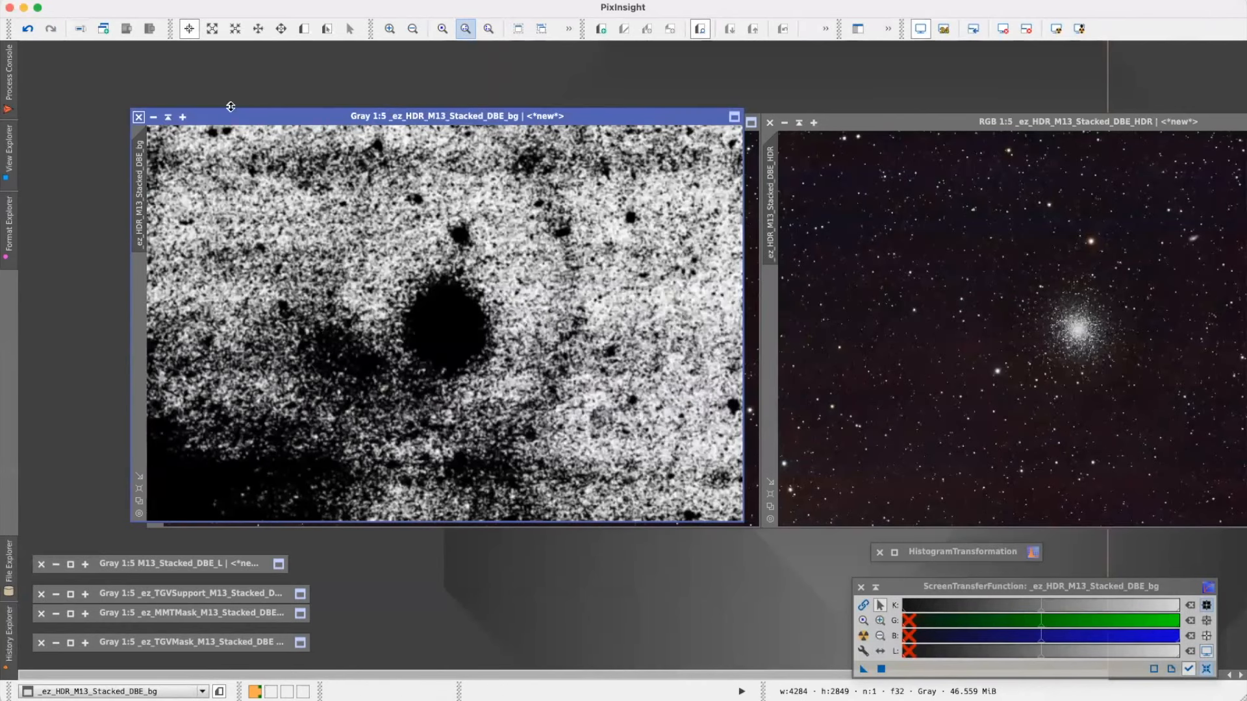
left_click(153, 117)
left_click(784, 122)
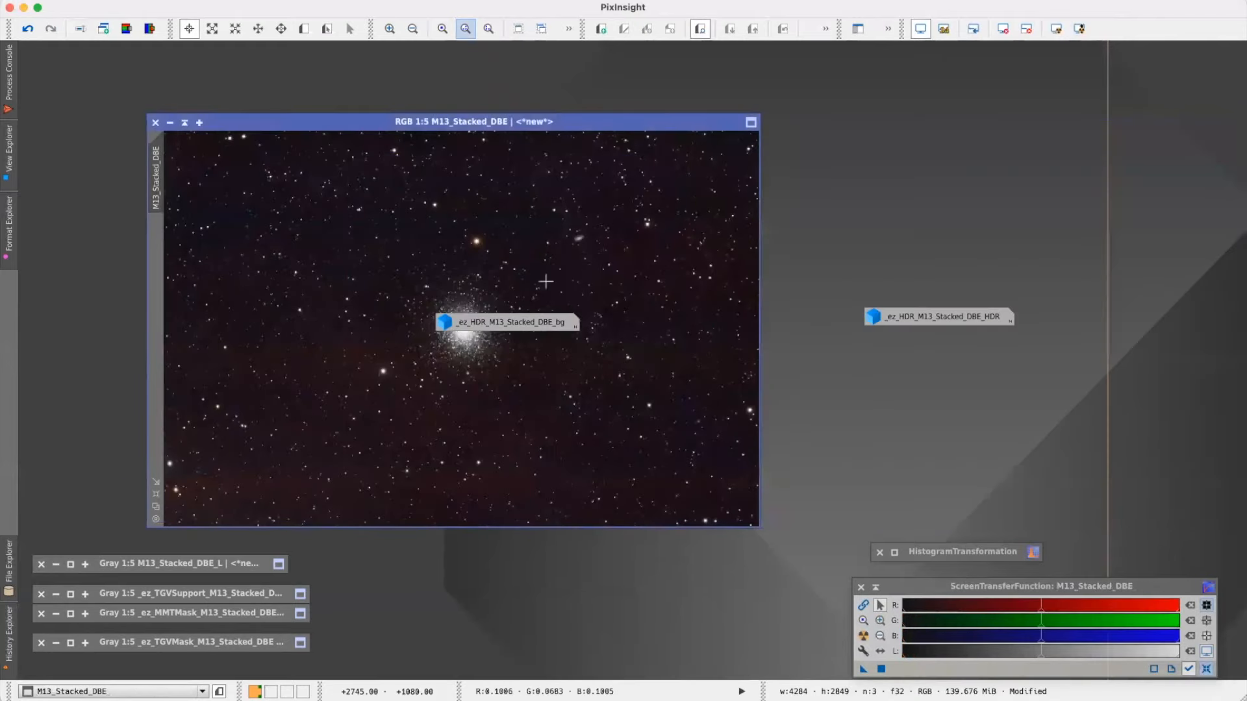
- Park the two EZ HDR image icons beside the collapsed mask windows and reposition the M13_Stacked_DBE window
left_click_drag(477, 328, 373, 640)
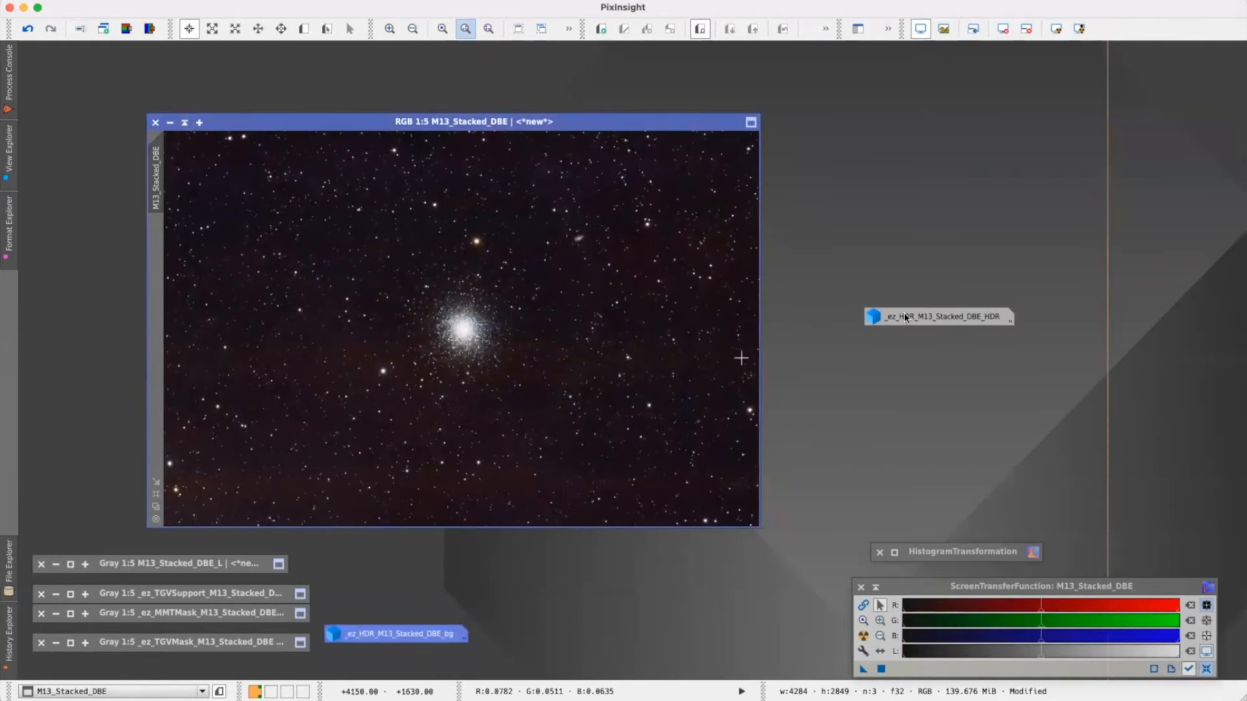
left_click_drag(916, 318, 393, 603)
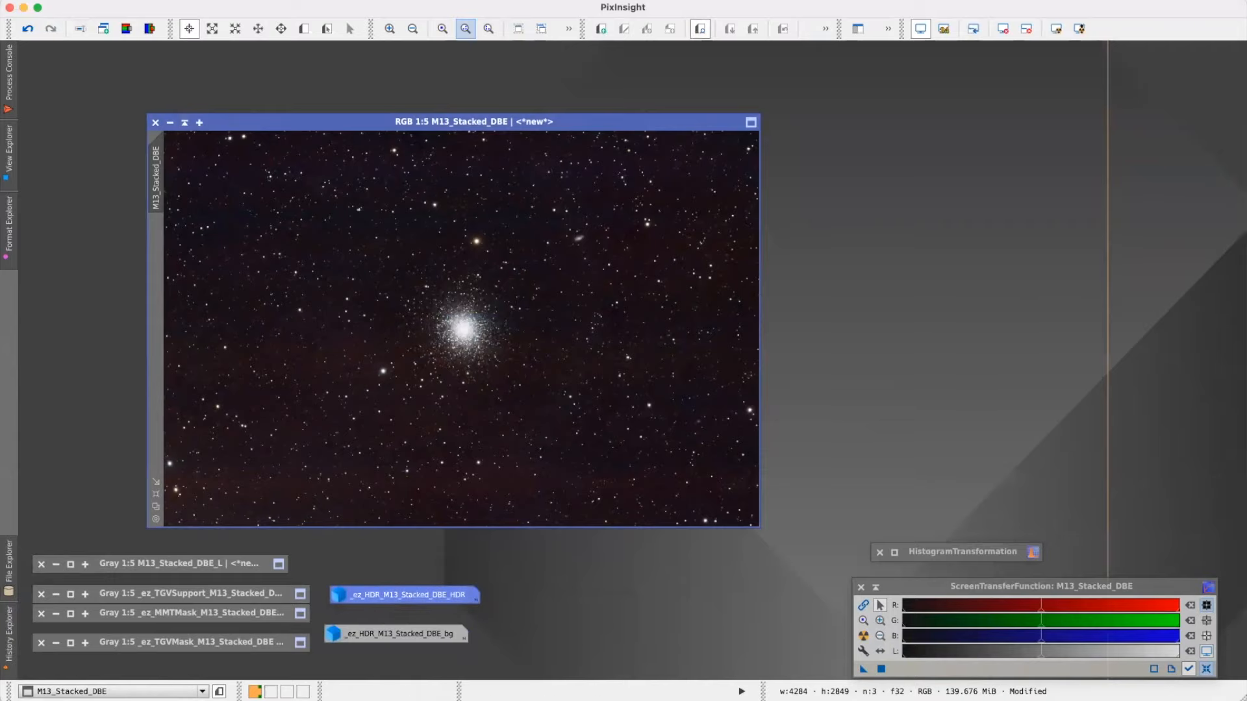
left_click_drag(564, 121, 749, 87)
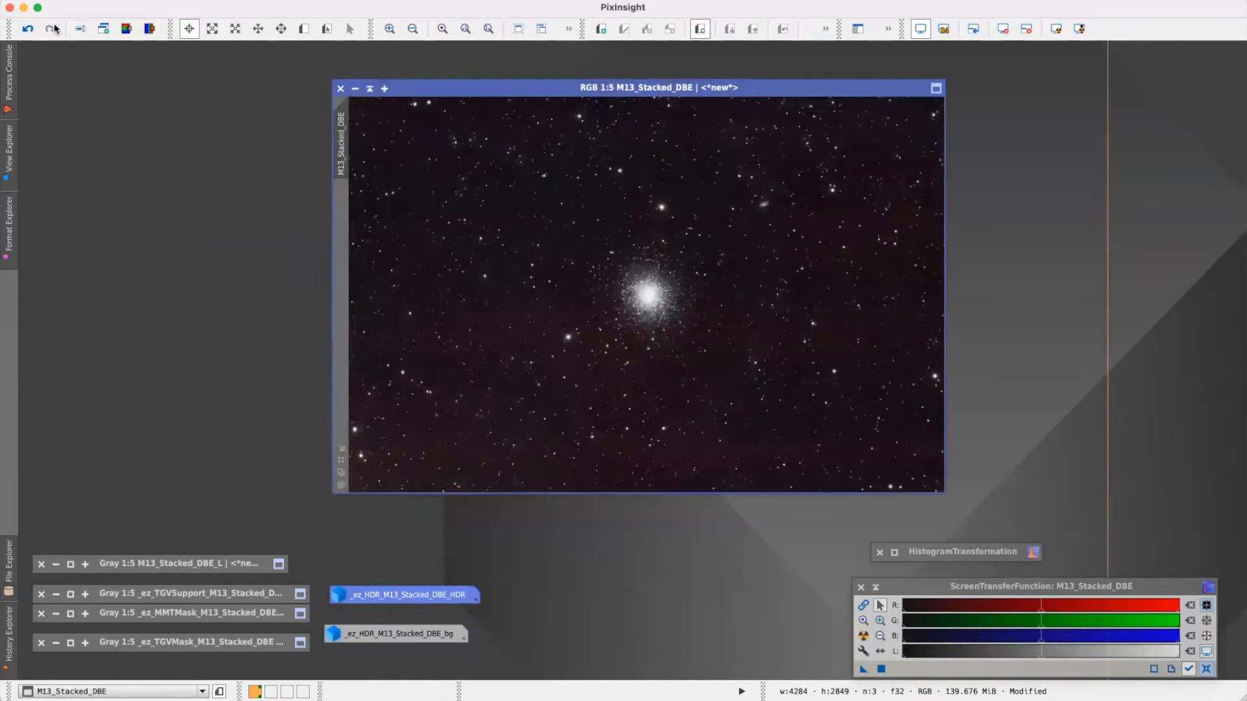
- Compare the magnified cluster core before and after EZ HDR by undoing and redoing it, and restore the full image view
scroll(627, 266, "up", 5)
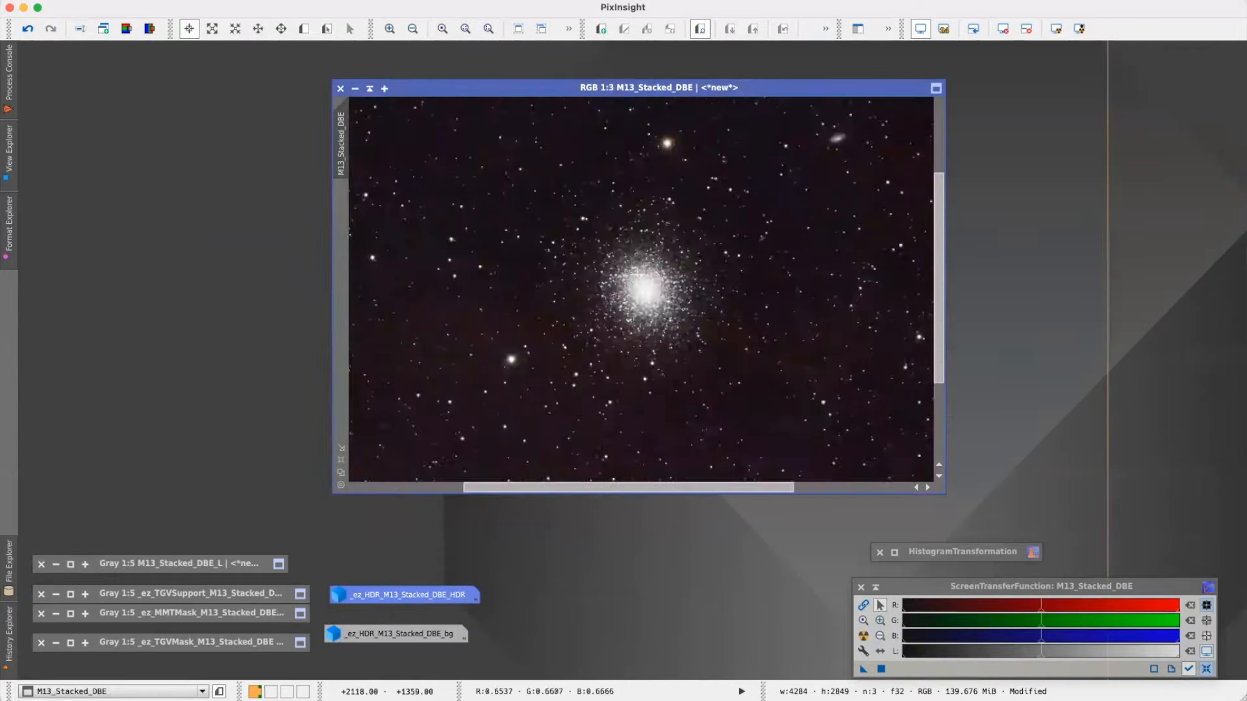
scroll(627, 266, "up", 1)
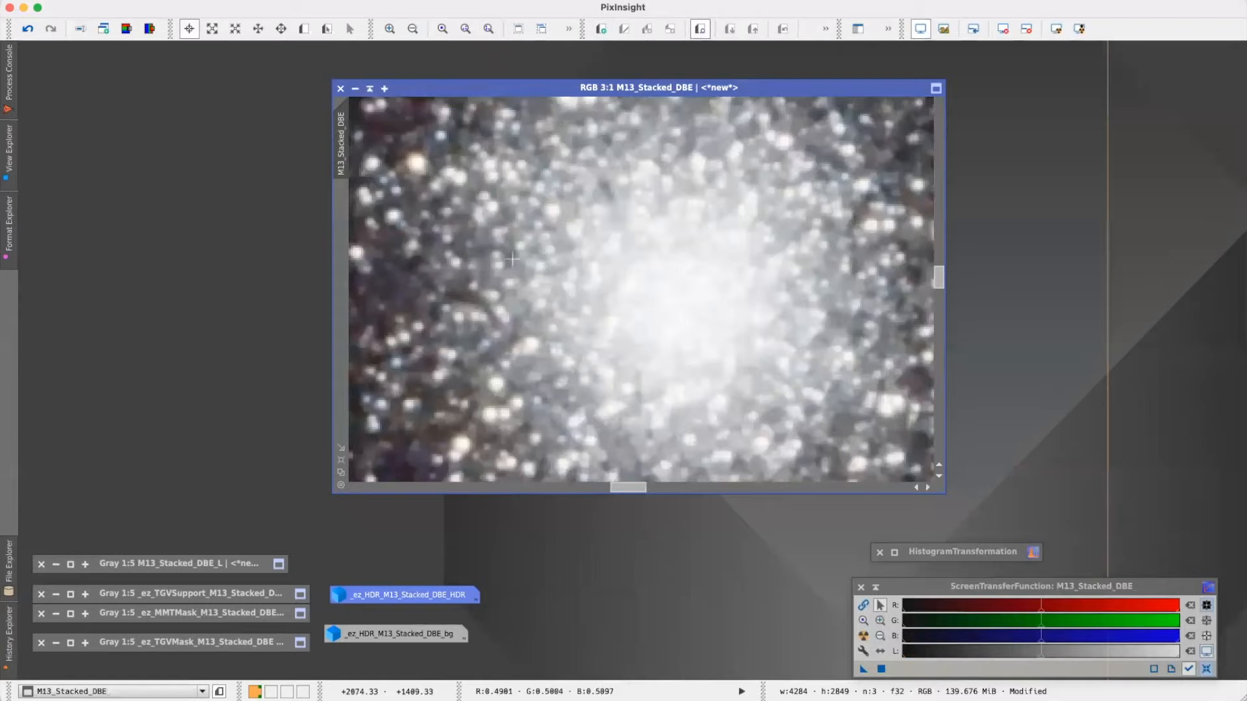
left_click(27, 30)
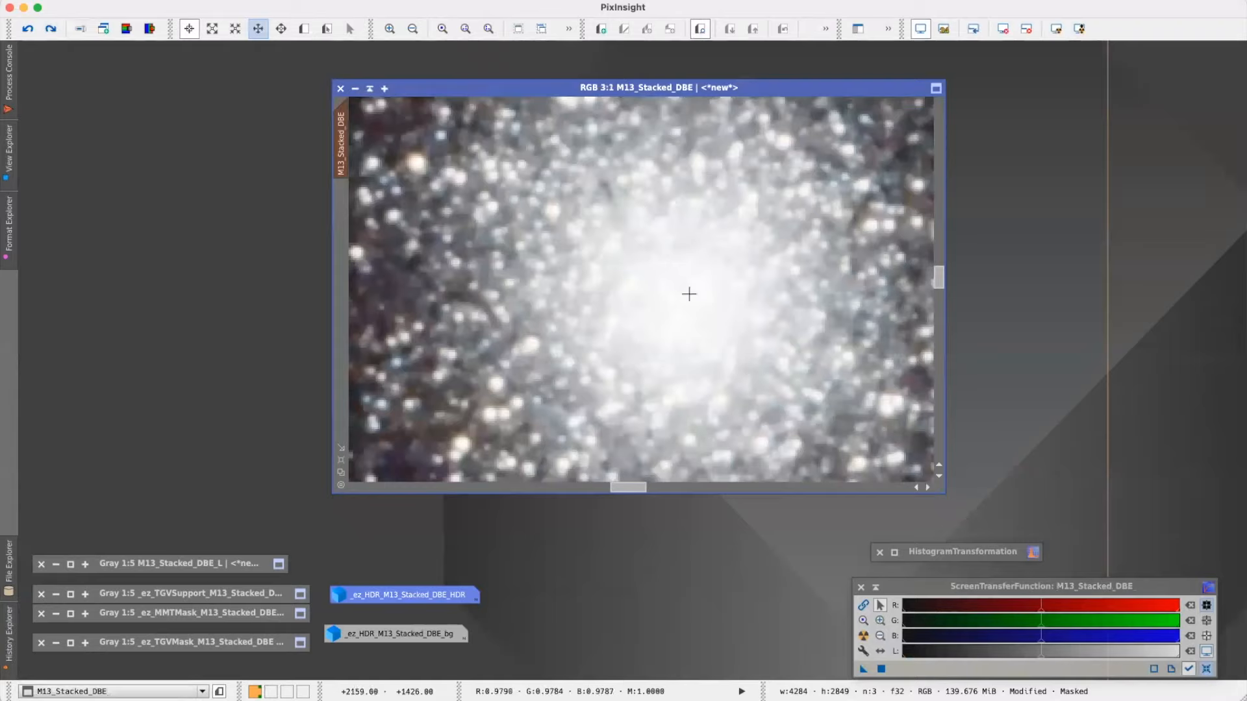
left_click(51, 30)
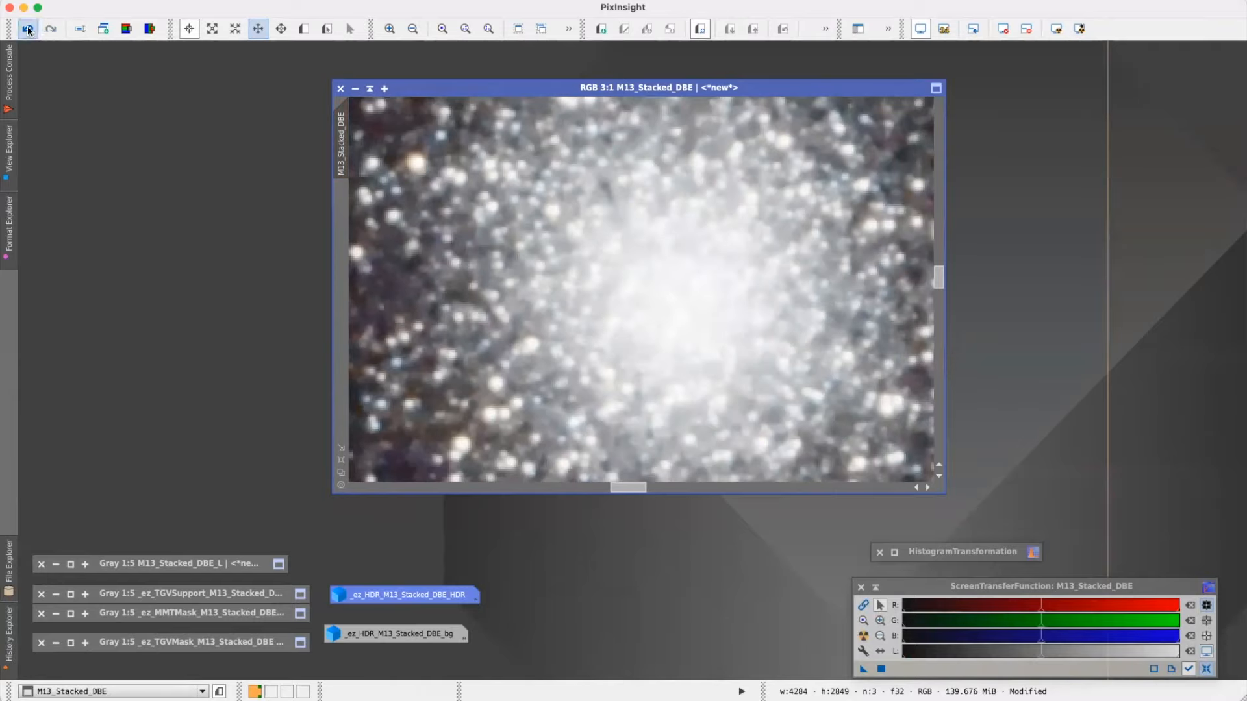
left_click(28, 29)
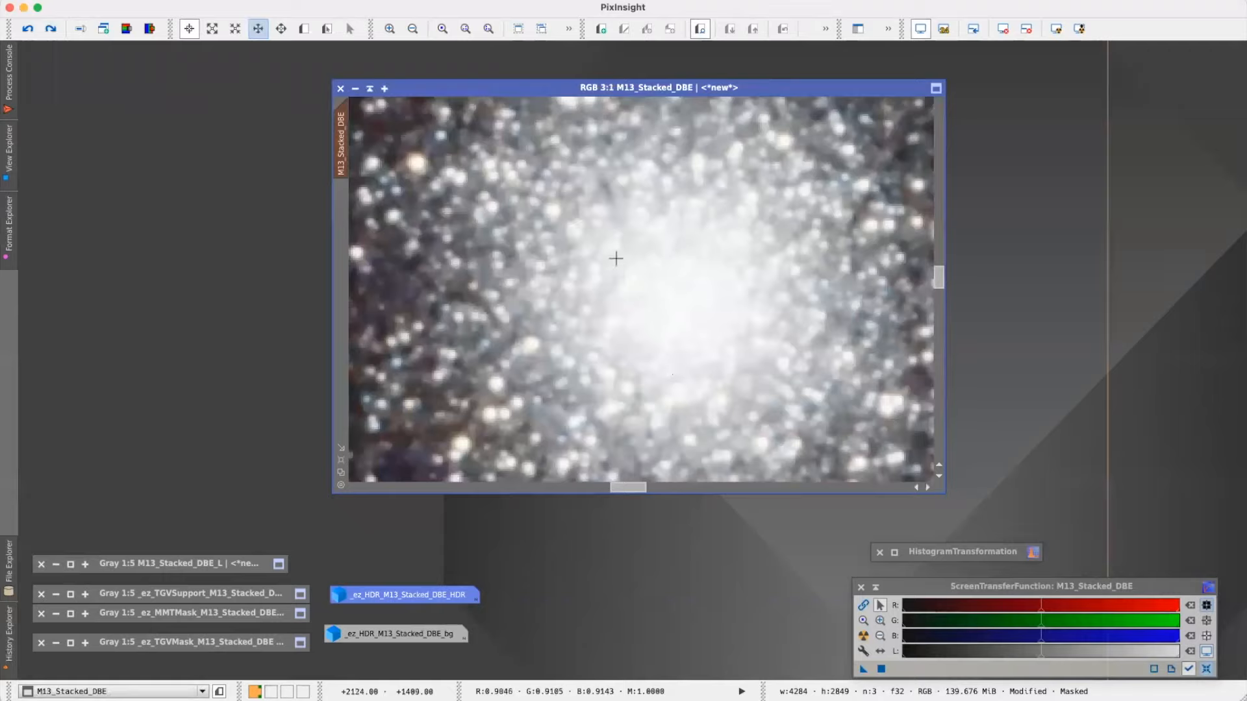
left_click(50, 30)
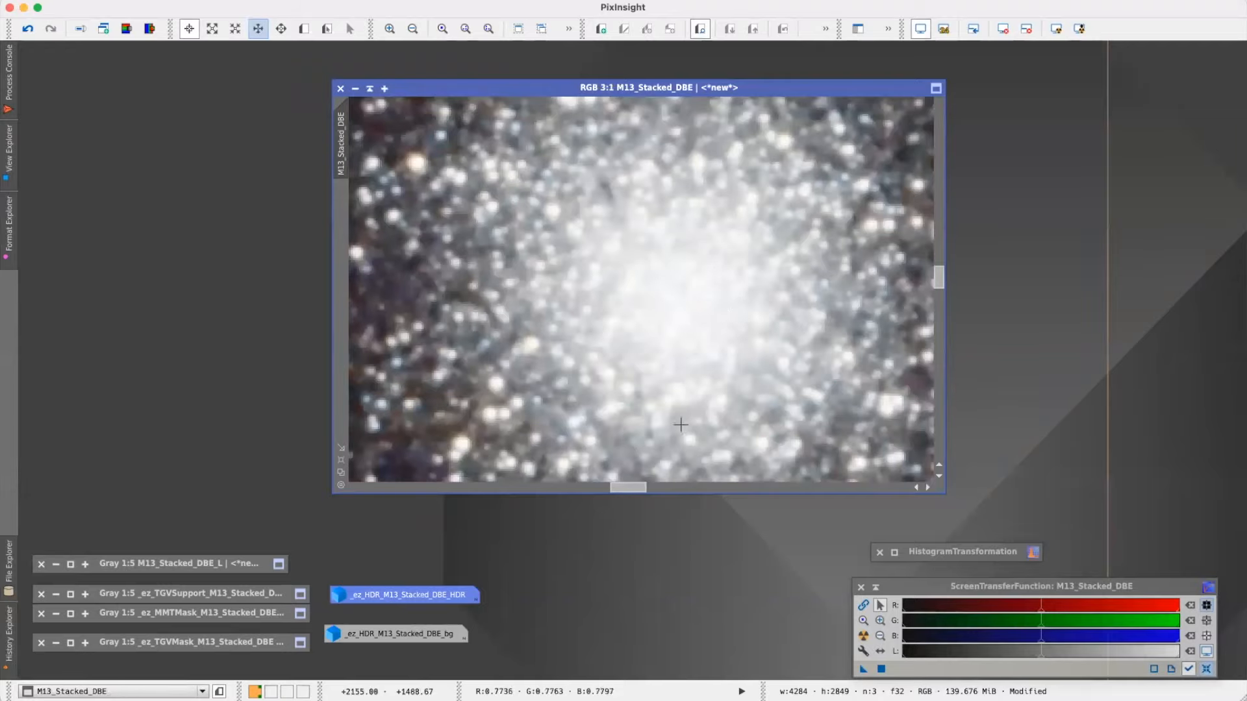
left_click(340, 473)
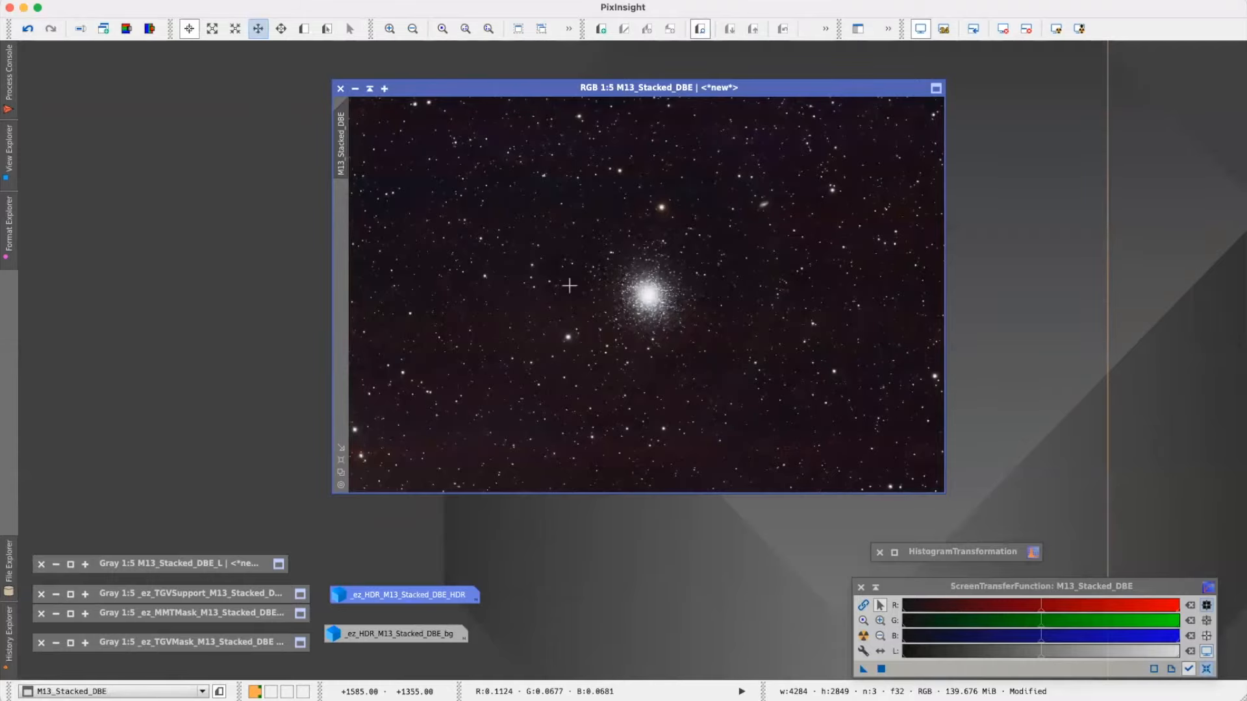
- Open CurvesTransformation and arrange its window beside the M13_Stacked_DBE image
left_click_drag(668, 89, 454, 102)
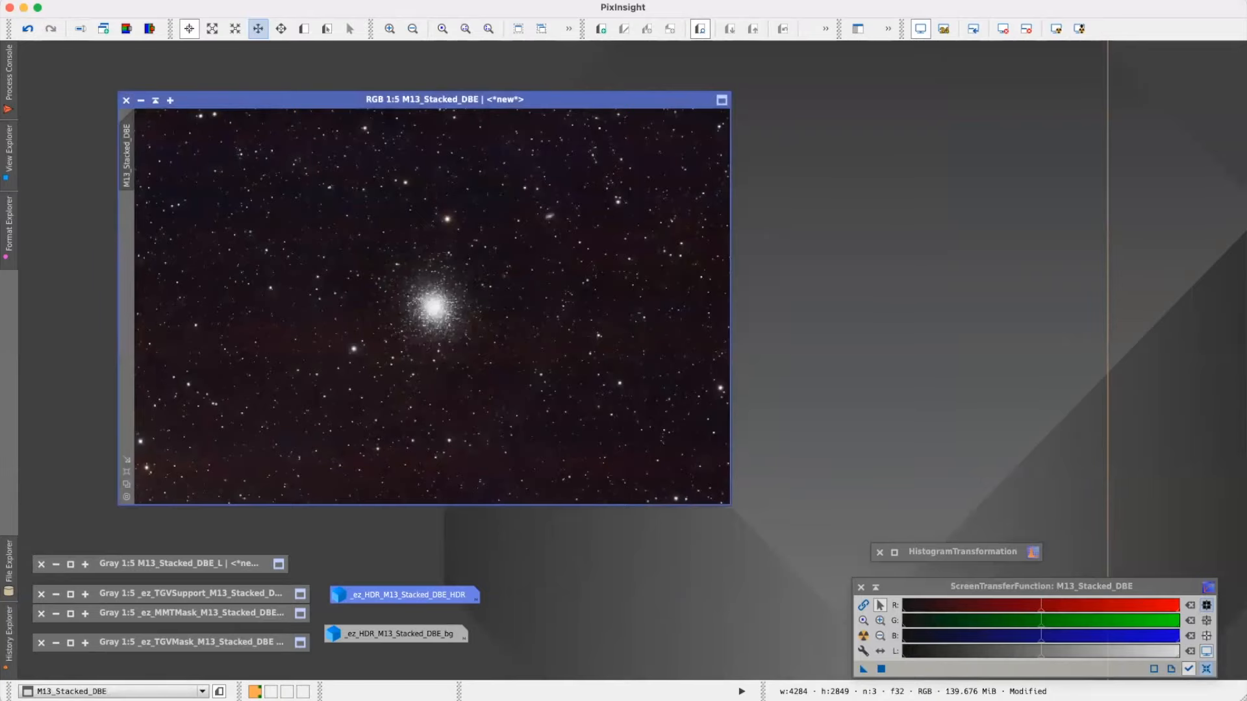
left_click(337, 1)
mouse_move(370, 9)
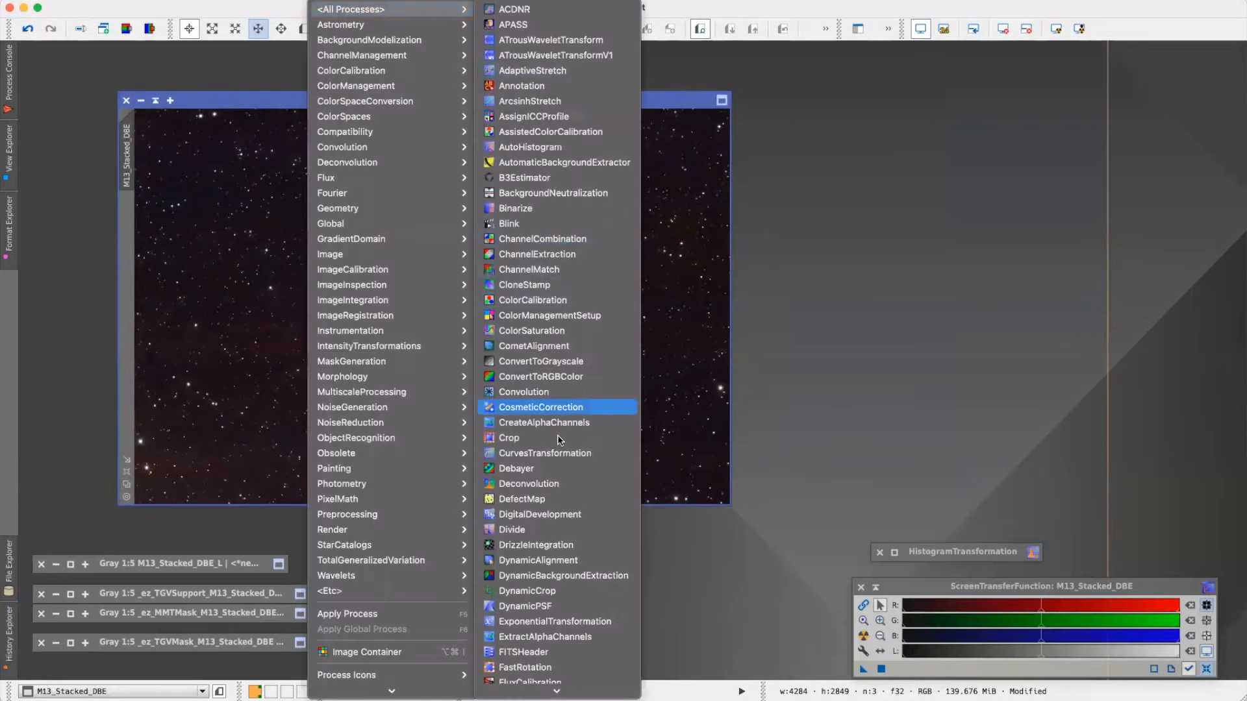
left_click(560, 454)
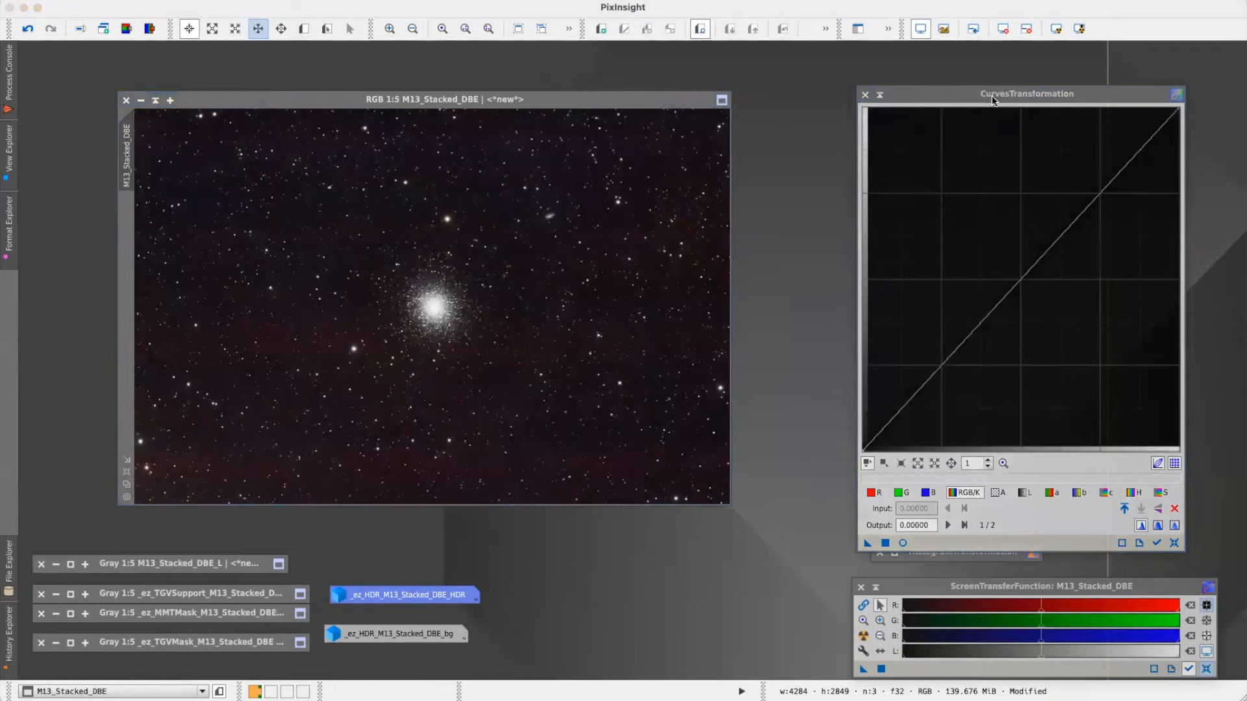
left_click_drag(993, 99, 1003, 75)
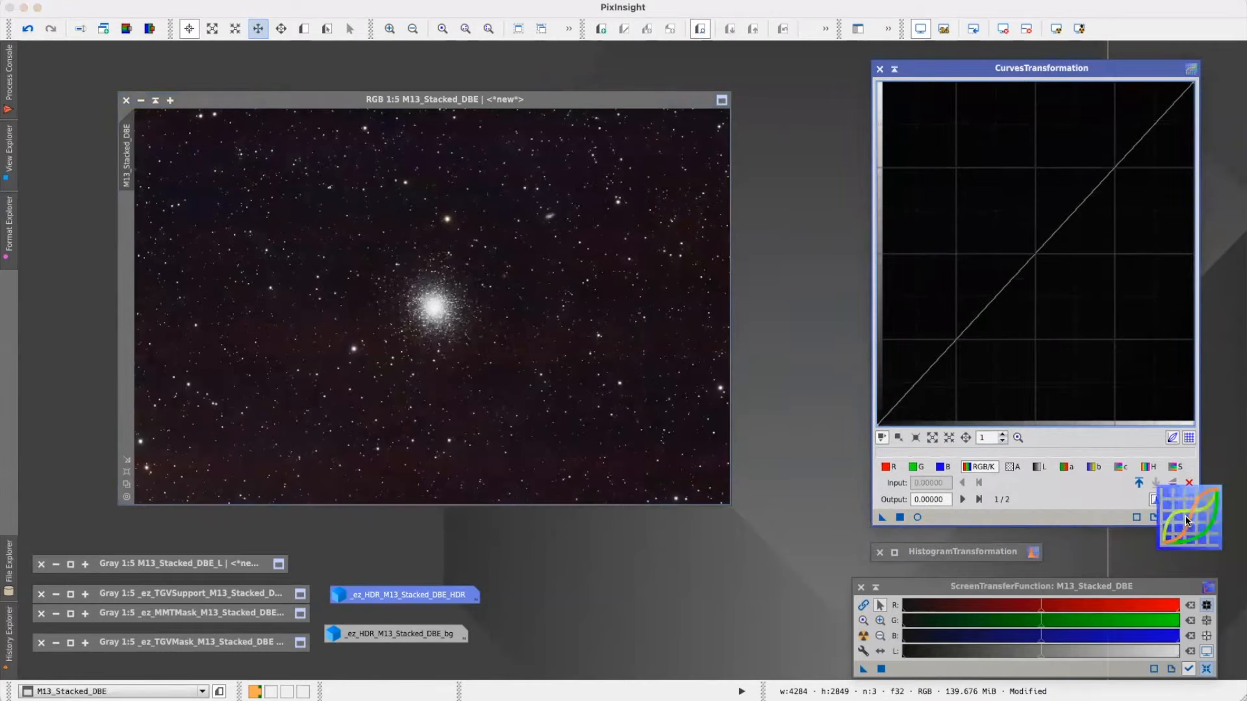
- View M13_Stacked_DBE in a real-time preview of CurvesTransformation, and close the preview
left_click(448, 99)
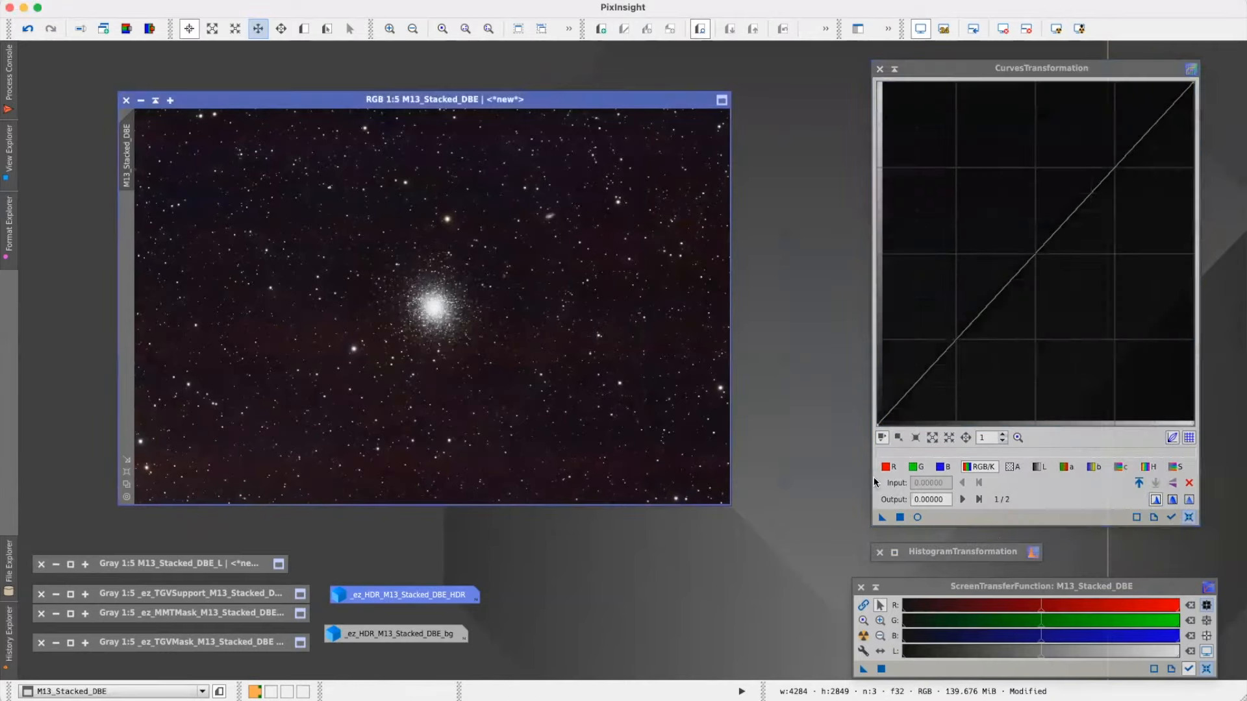
left_click(918, 518)
left_click_drag(568, 53, 548, 58)
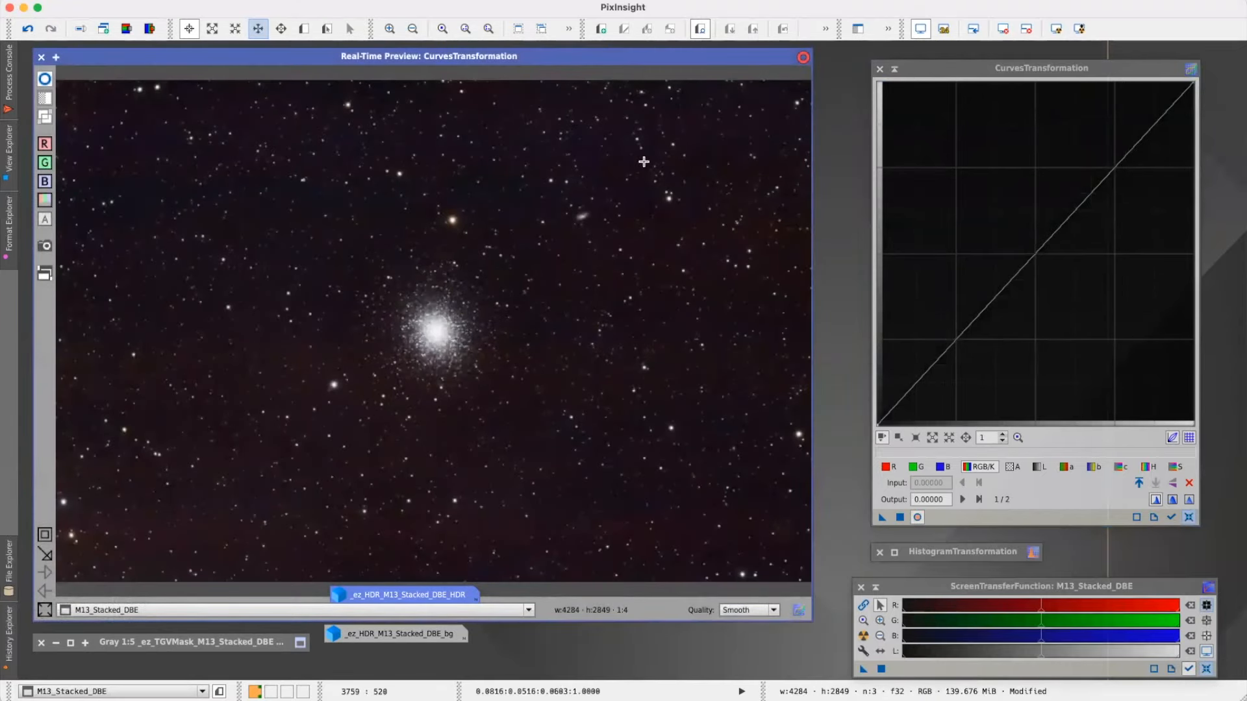
left_click(41, 57)
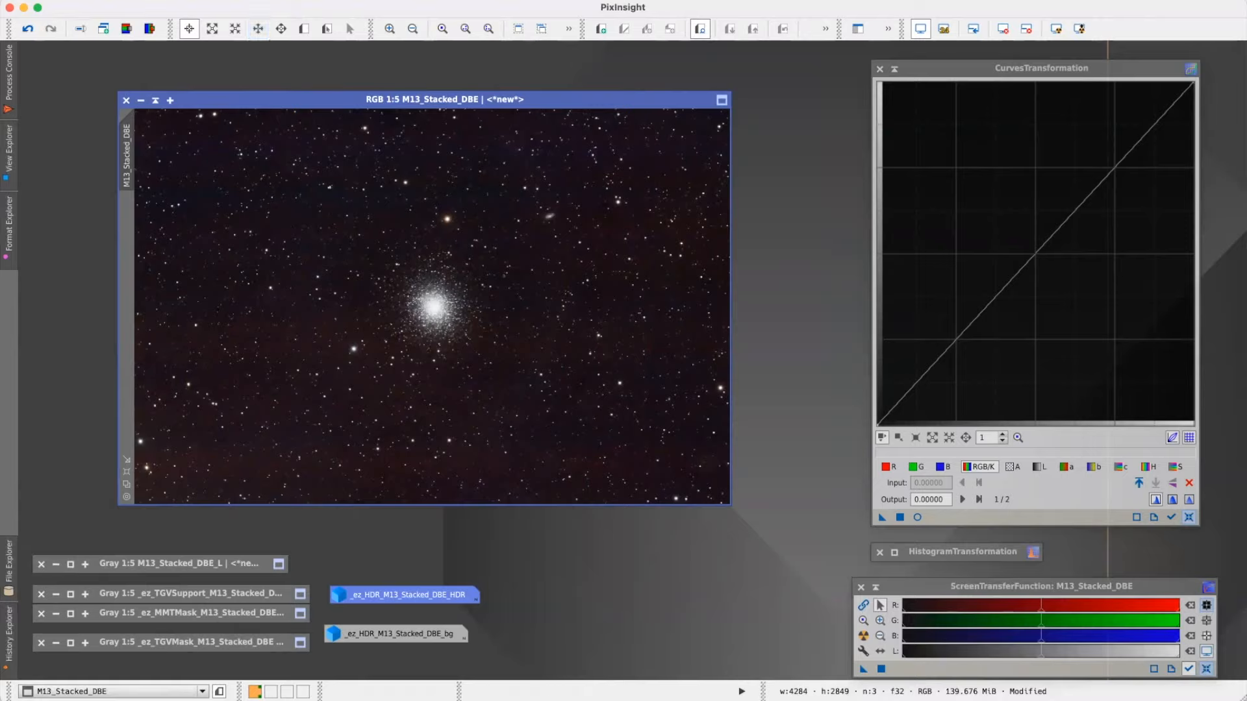
- Extract the luminance of M13_Stacked_DBE and apply it to the colour image as a mask
left_click(126, 31)
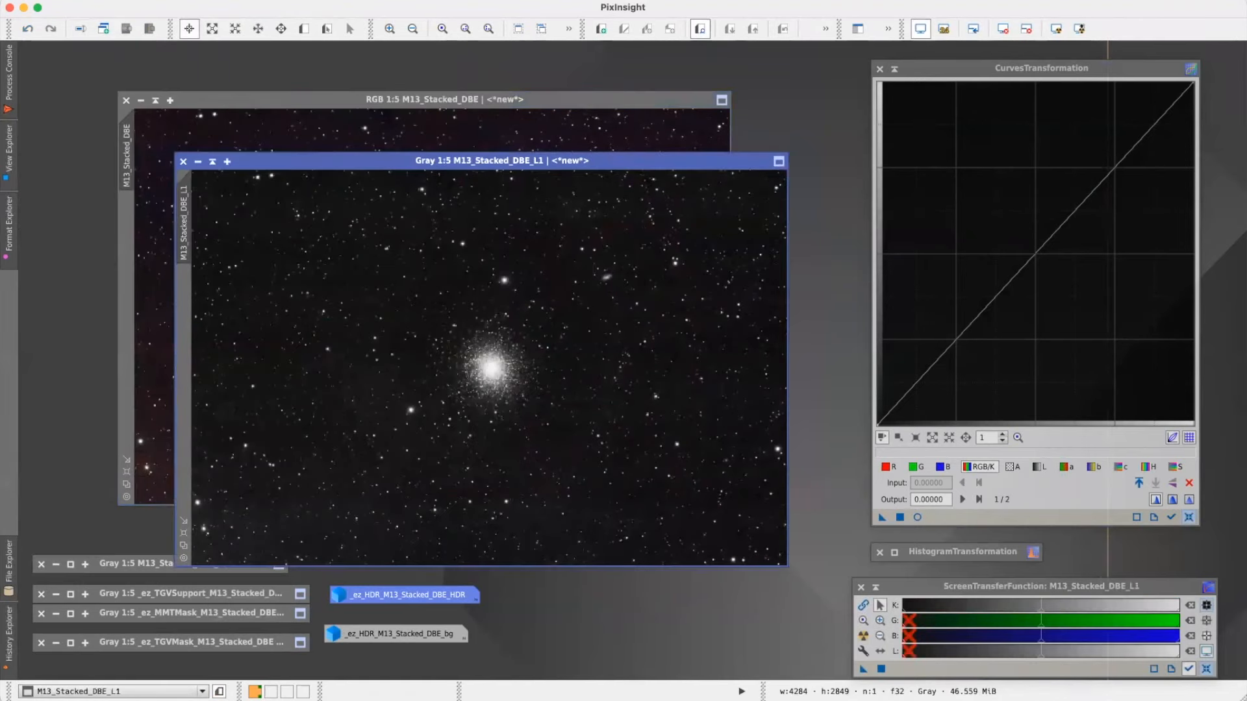
left_click_drag(373, 165, 401, 173)
left_click_drag(213, 238, 126, 245)
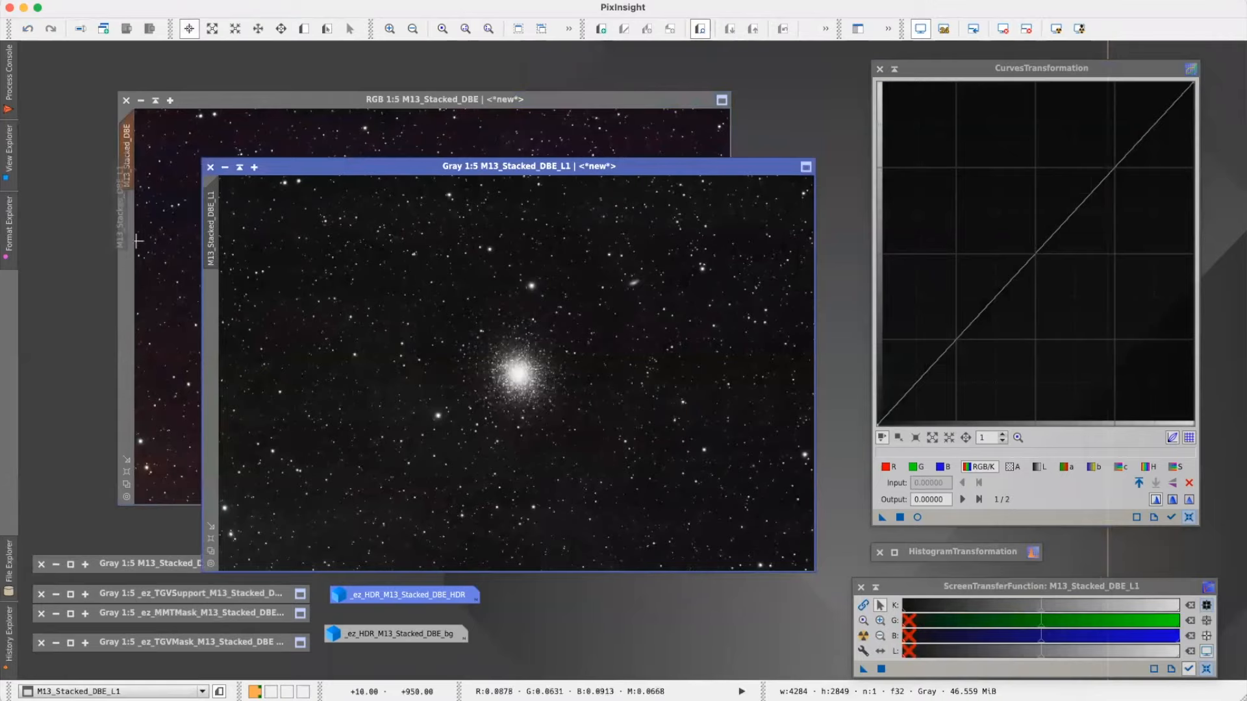
- Show the mask overlay on M13_Stacked_DBE to check which areas are protected, and hide it again
left_click(328, 100)
left_click(282, 0)
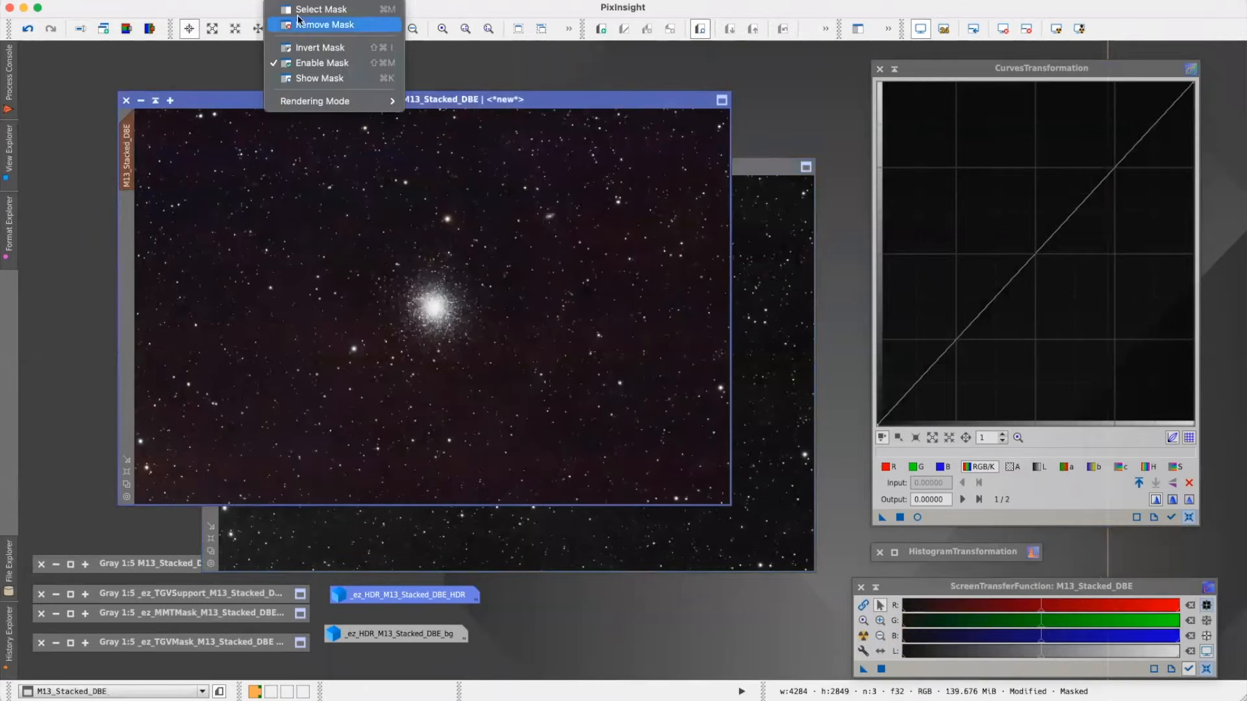
left_click(313, 78)
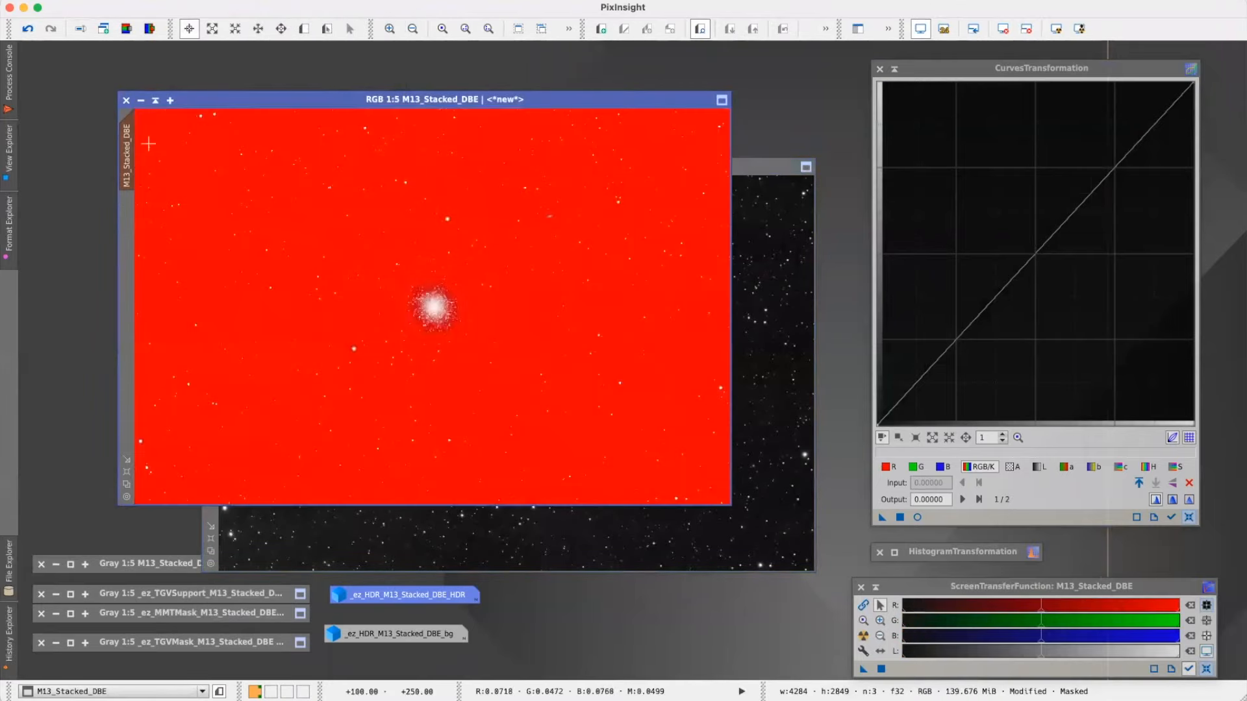
mouse_move(134, 143)
left_click(283, 1)
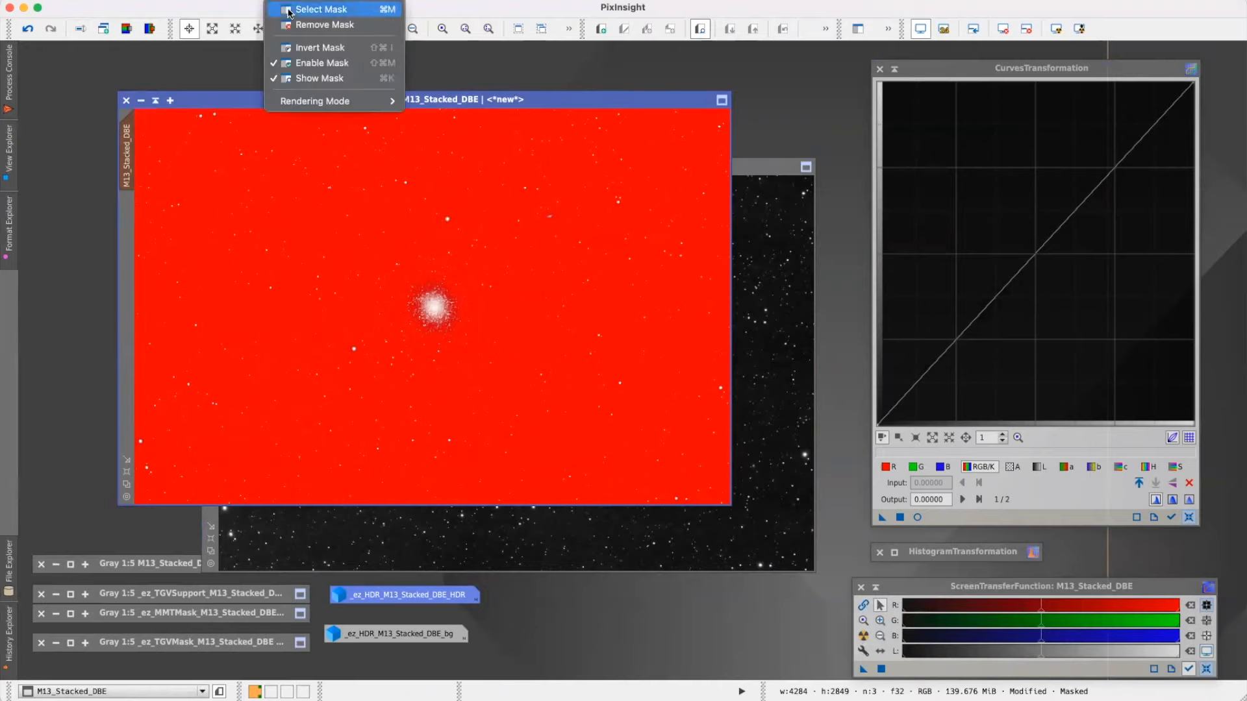
left_click(297, 79)
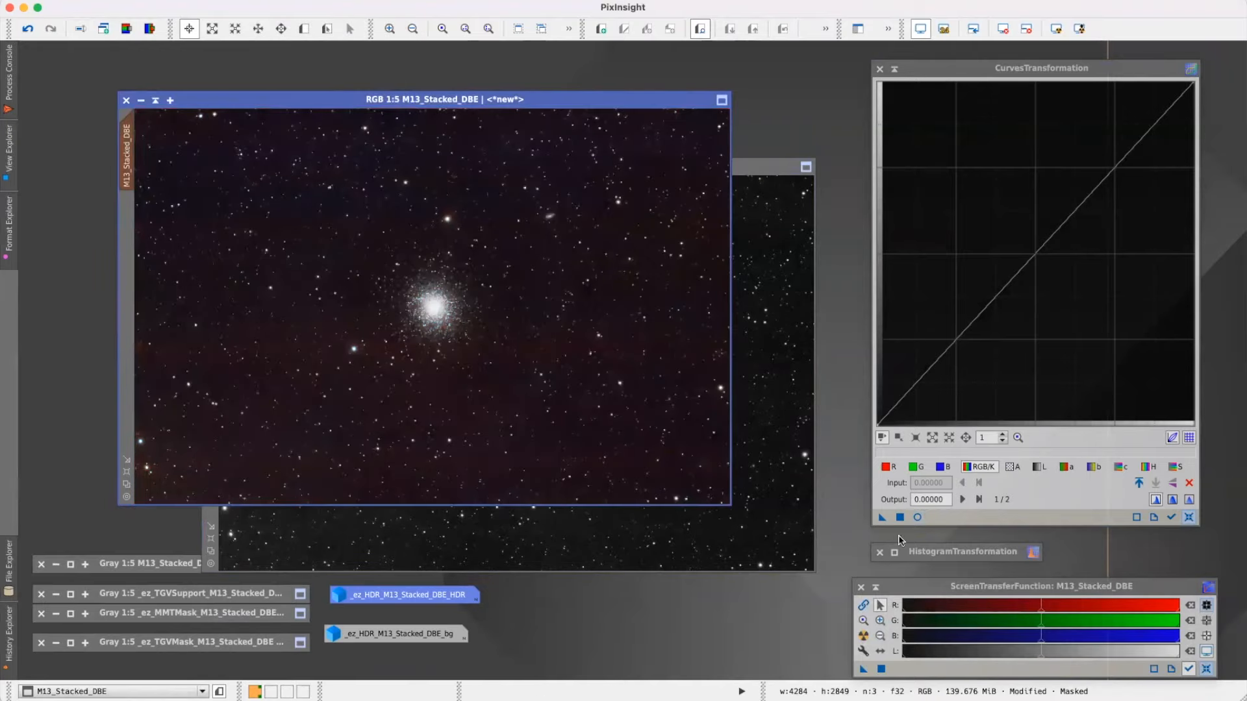
- With a real-time preview, raise the Saturation curve through a point at about input 0.263, output 0.695, and compare it with the original
left_click(1031, 69)
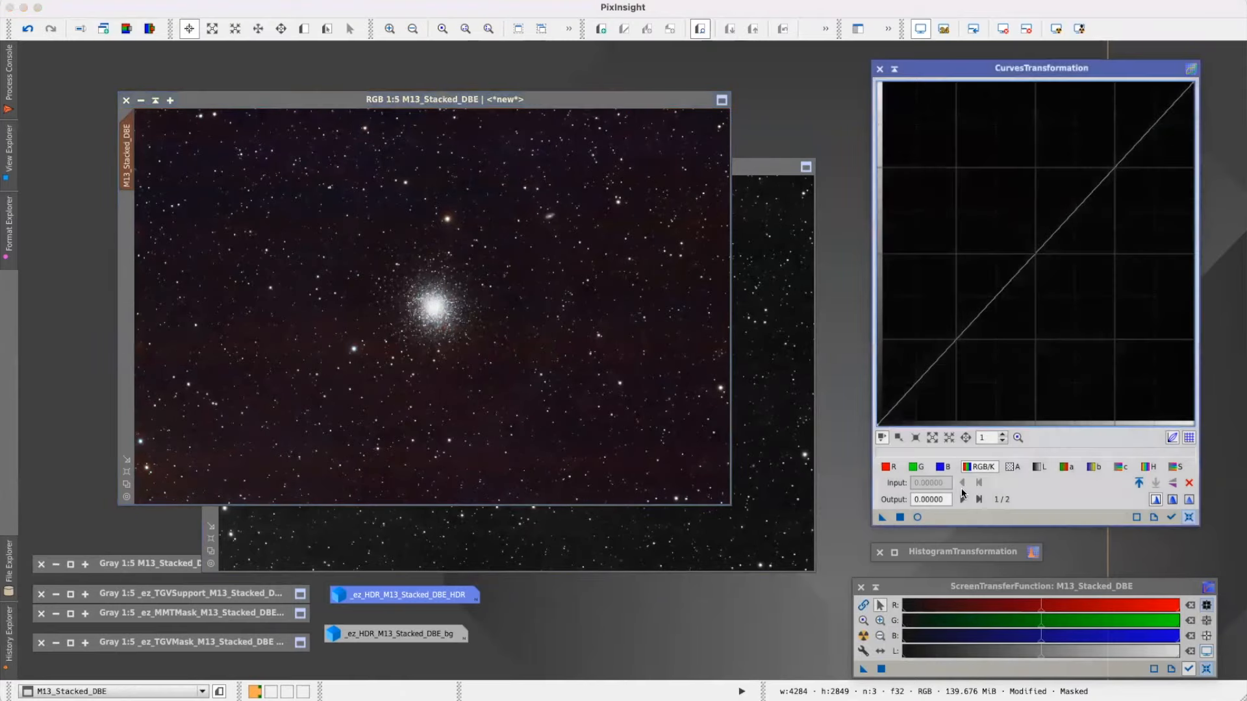
left_click(917, 517)
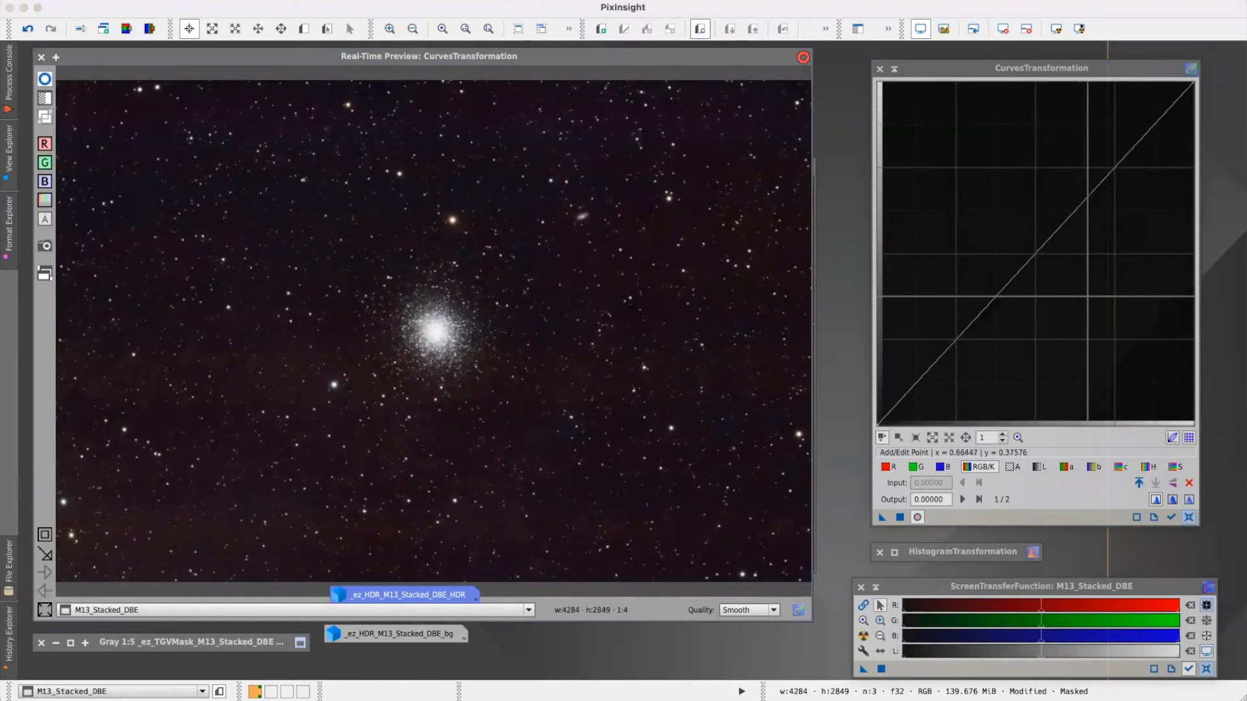
left_click(1177, 467)
left_click(1035, 254)
left_click_drag(1035, 254, 1149, 367)
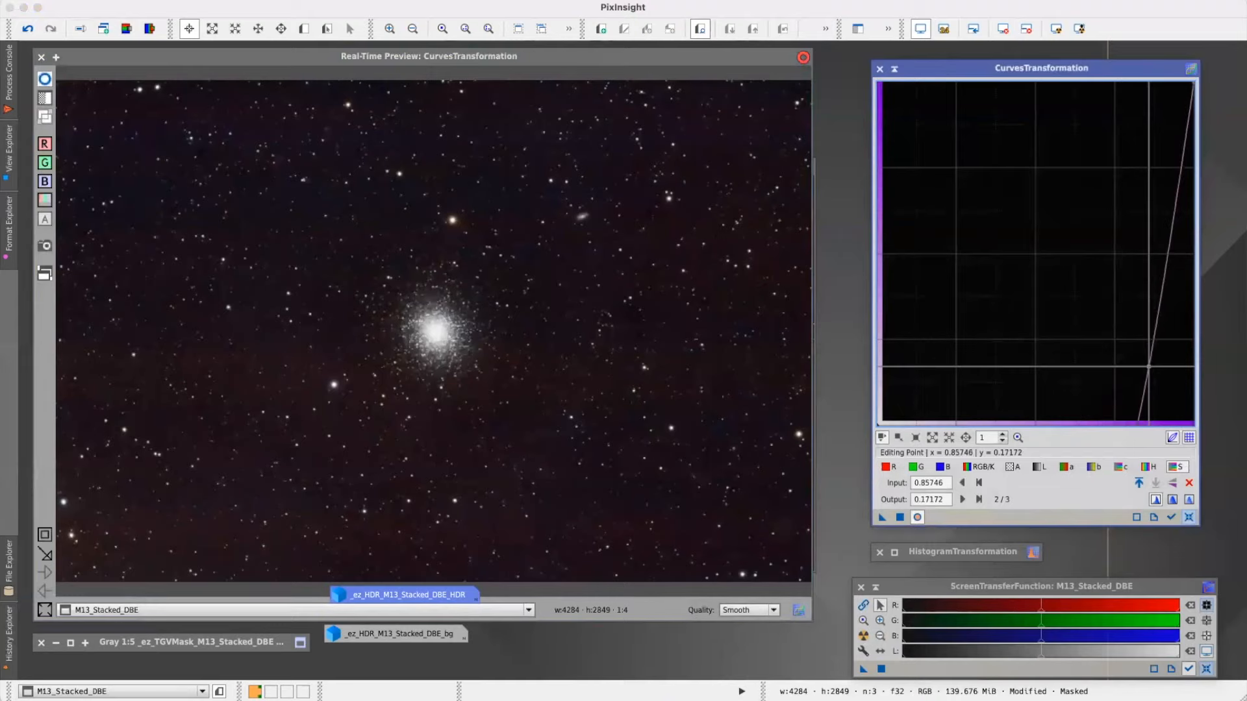
left_click_drag(1148, 366, 912, 115)
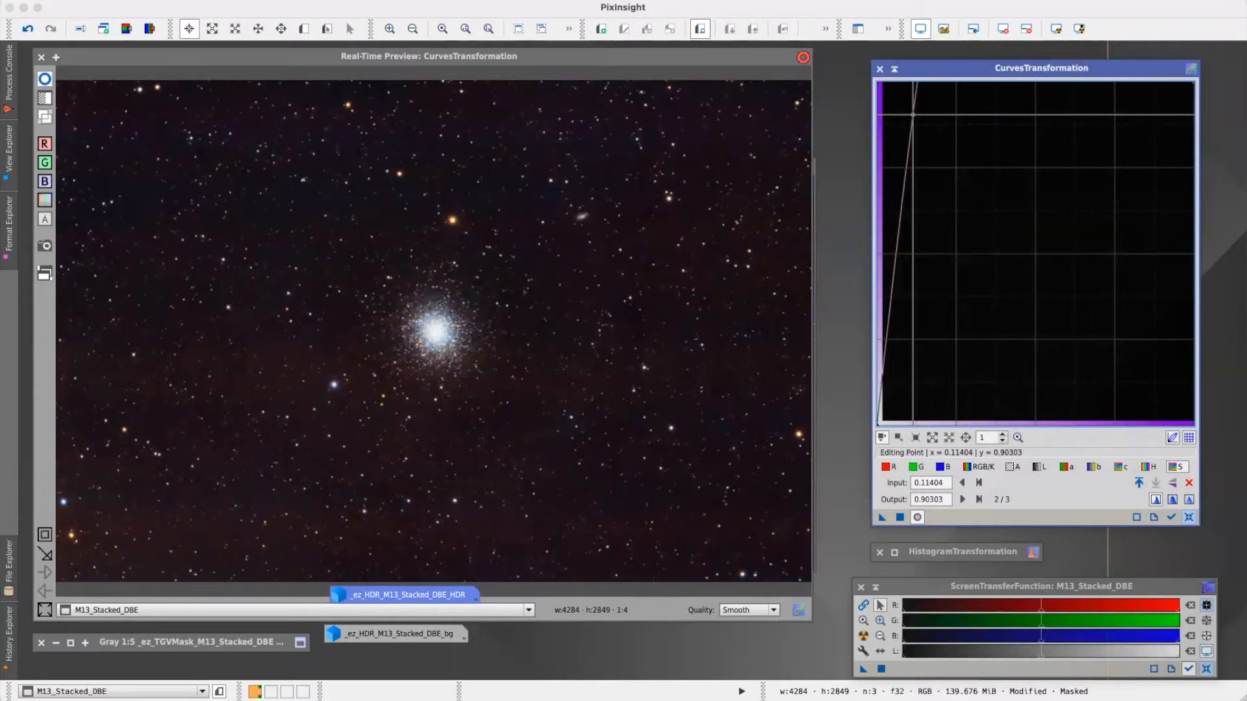
left_click_drag(913, 115, 969, 192)
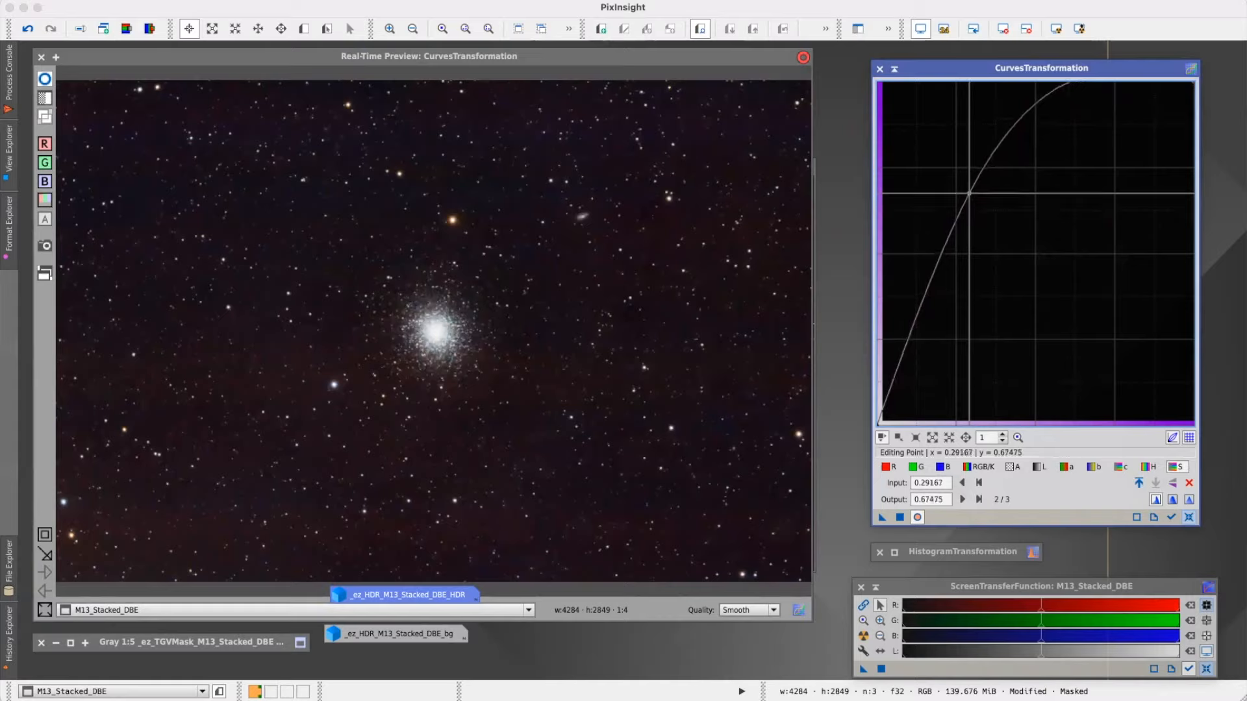
left_click(43, 79)
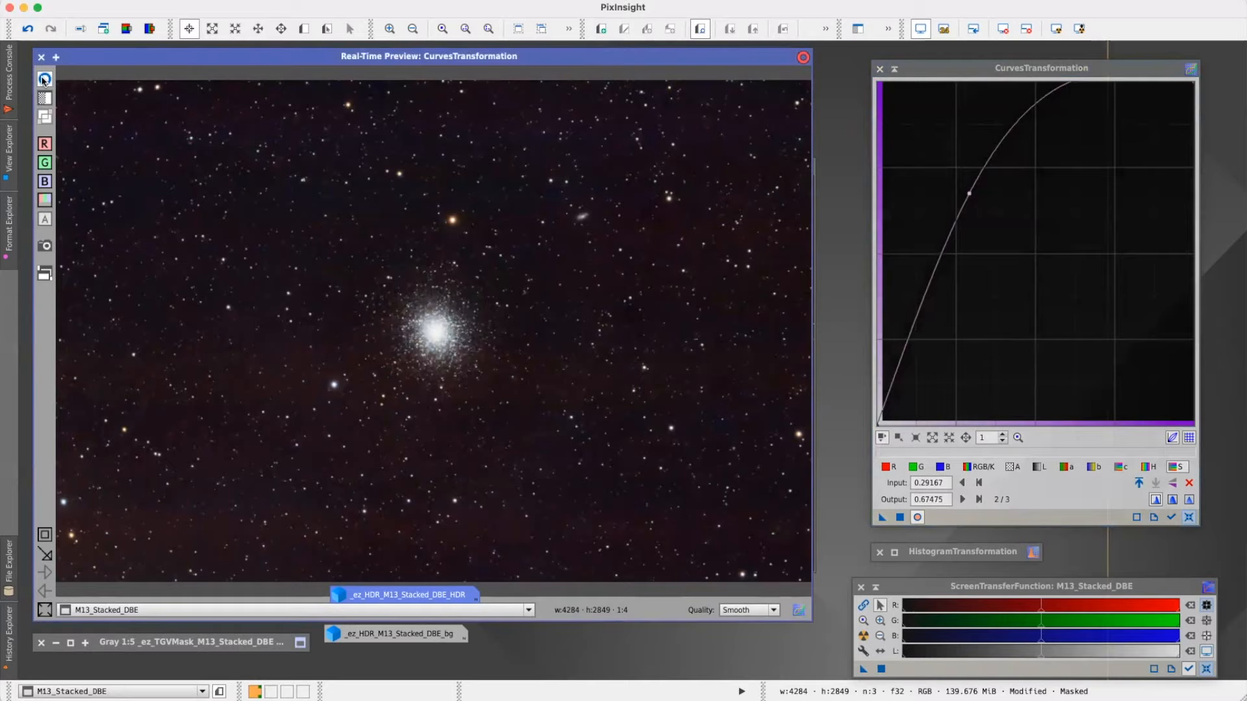
left_click_drag(968, 192, 960, 186)
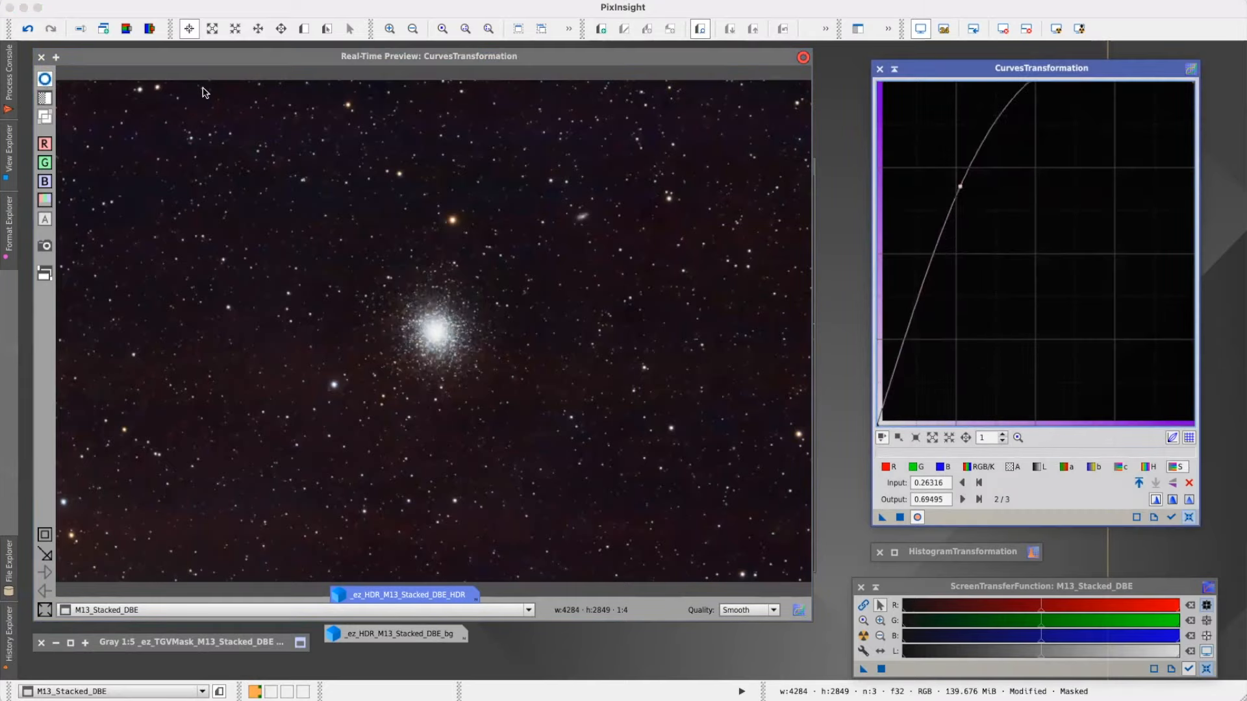
left_click(45, 80)
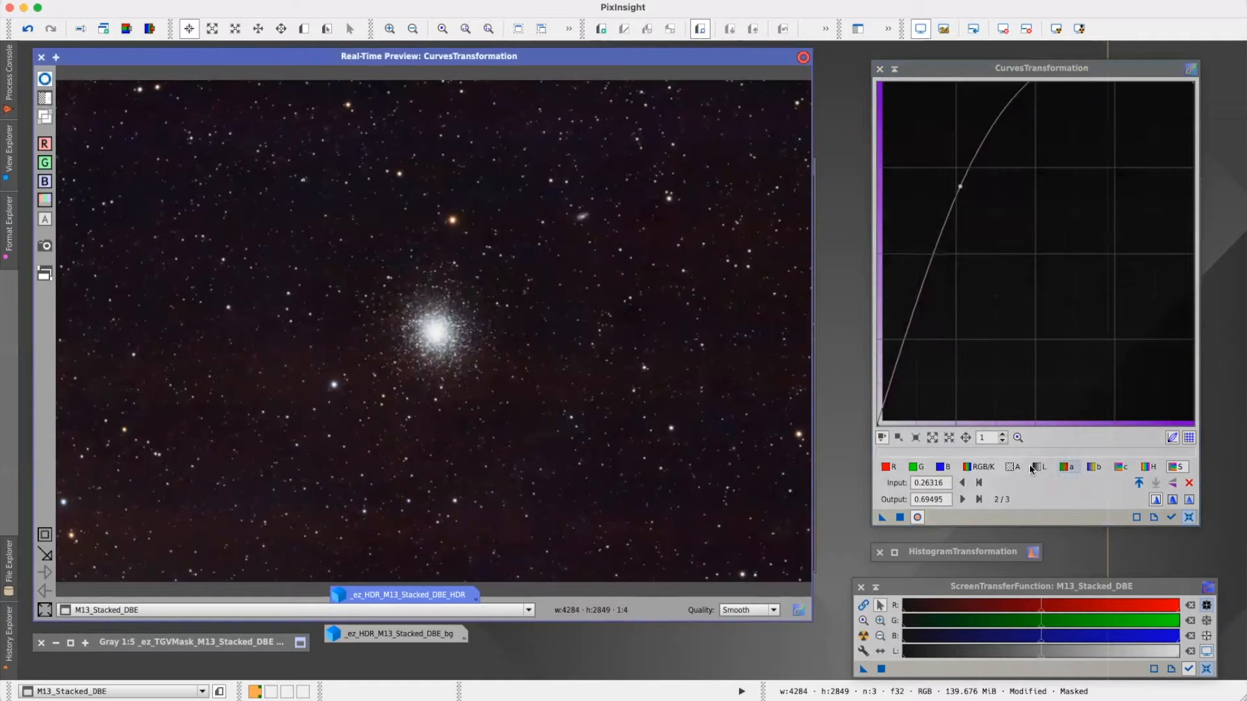
- Raise the RGB/K curve through a point at about input 0.461, output 0.539, and apply the curves to the masked M13_Stacked_DBE
left_click(981, 467)
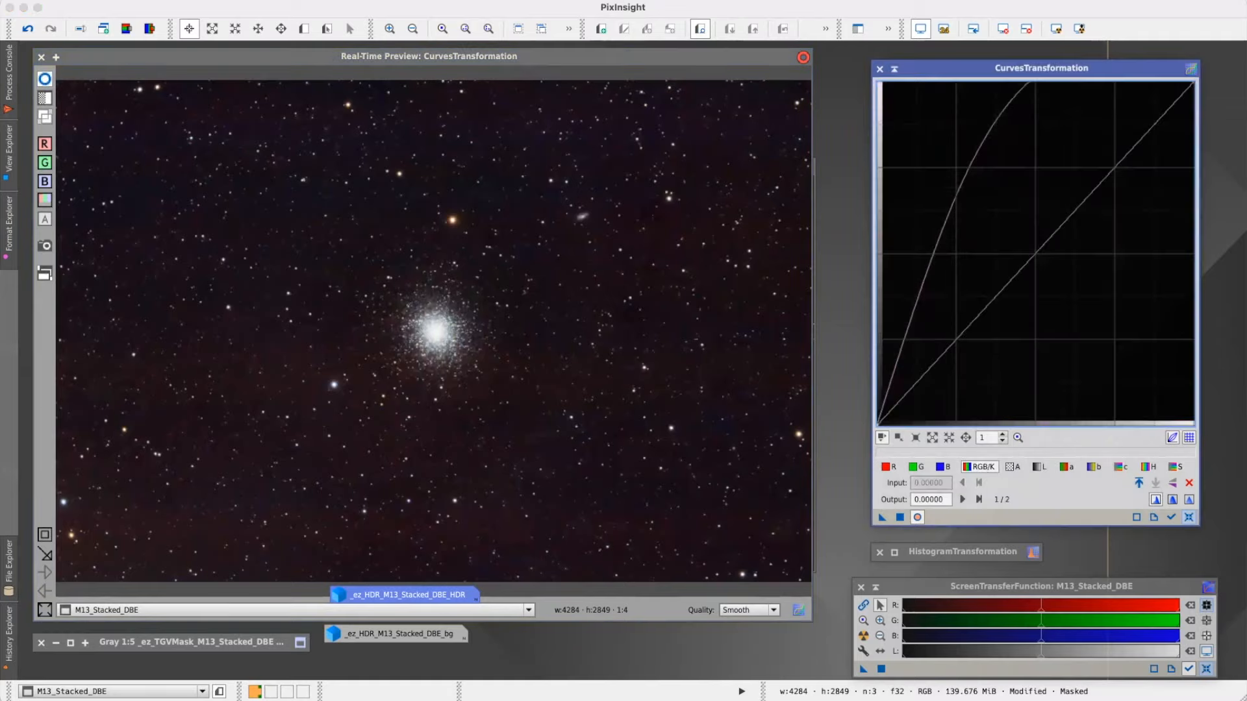
left_click_drag(1038, 250, 989, 186)
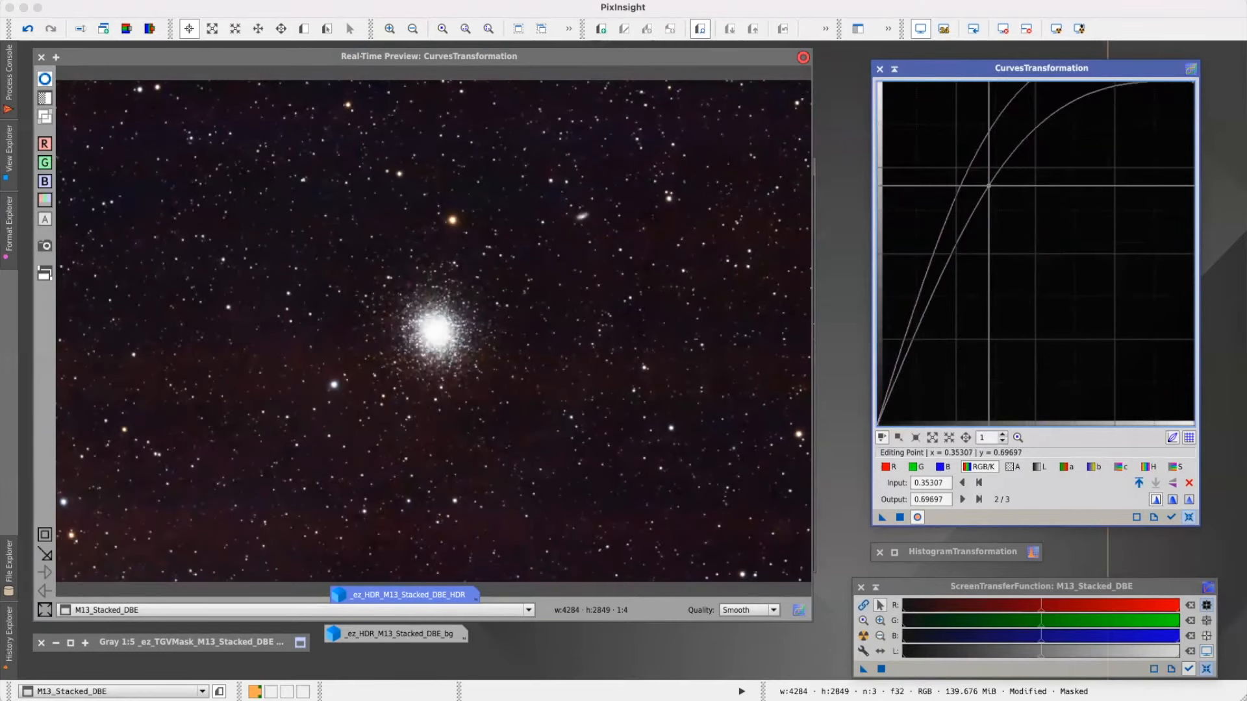
left_click_drag(989, 186, 1023, 240)
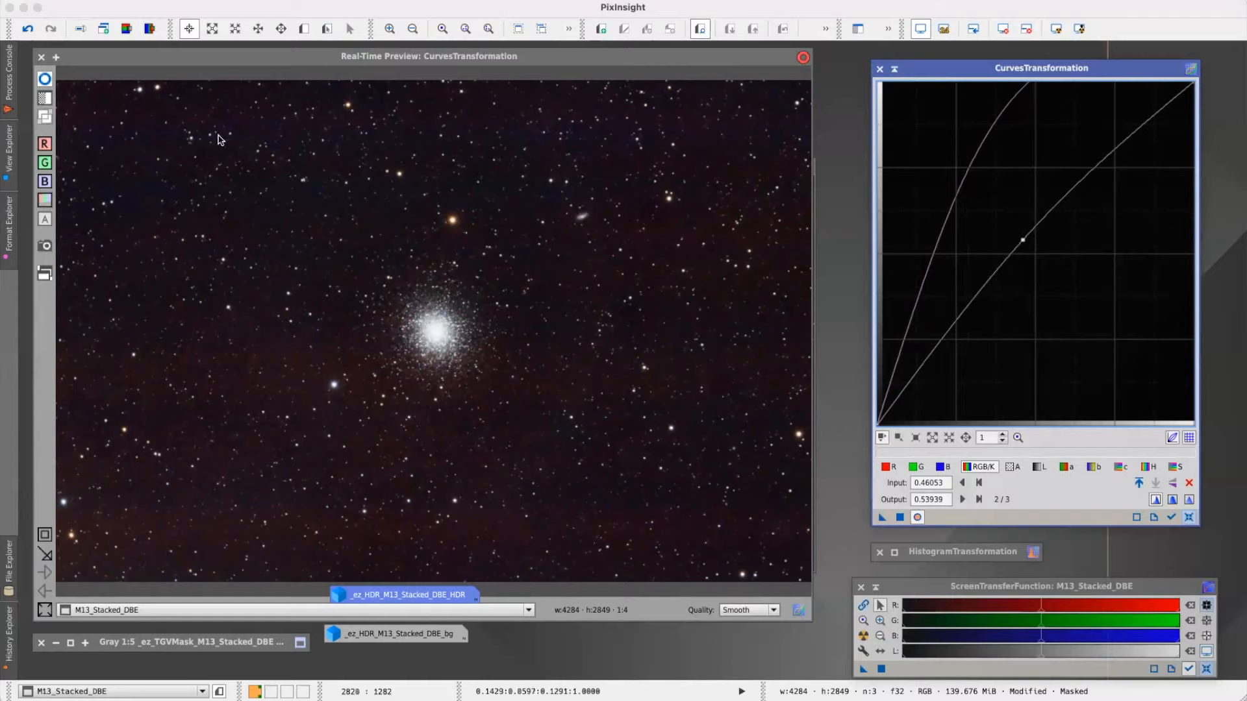
left_click(44, 80)
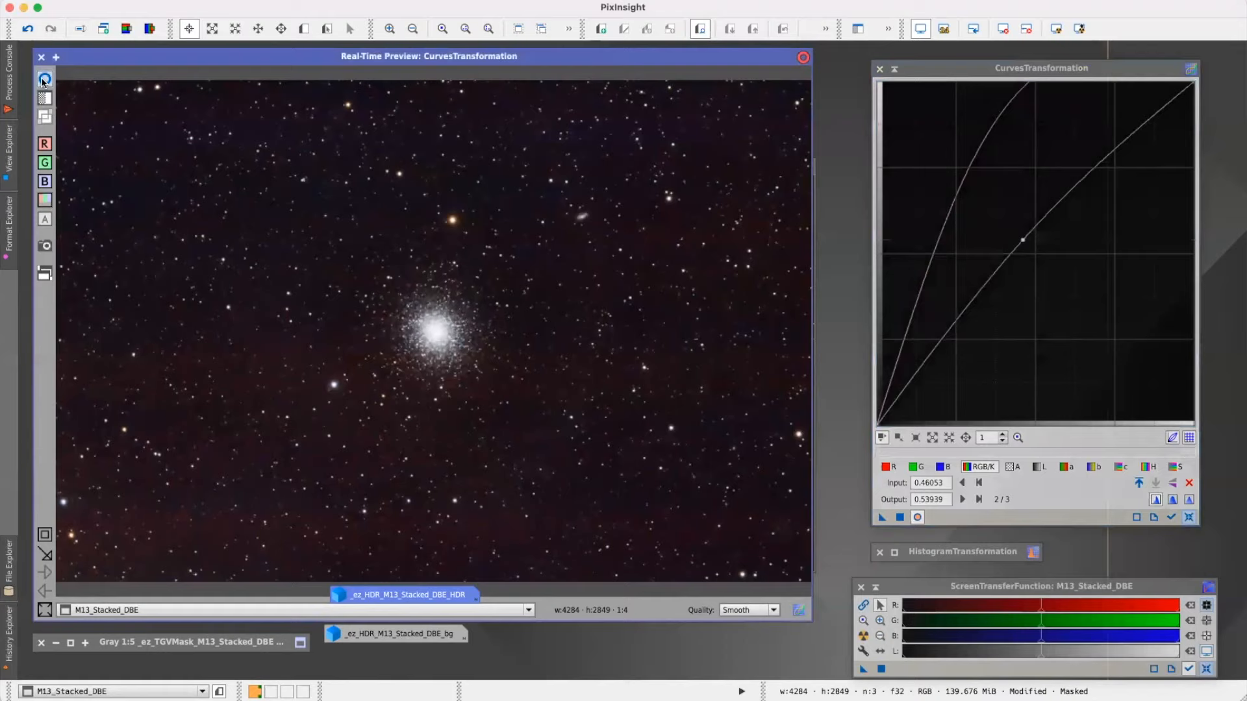
left_click(42, 58)
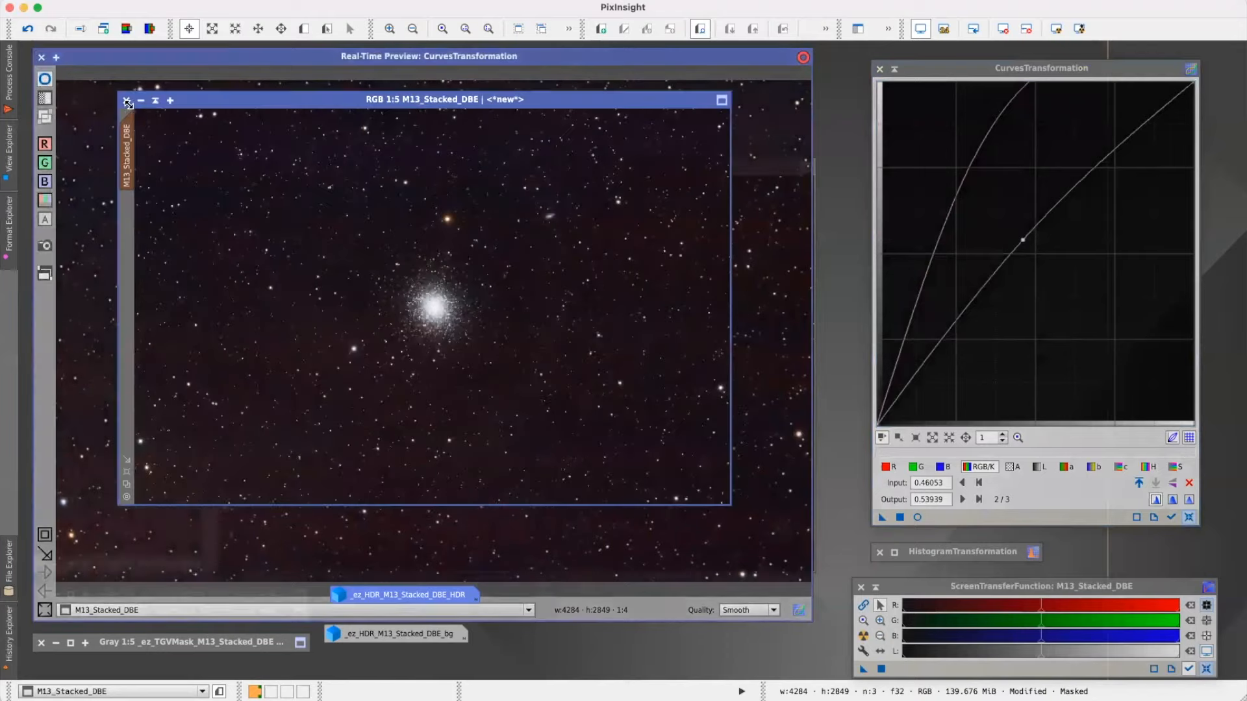
left_click_drag(882, 518, 467, 347)
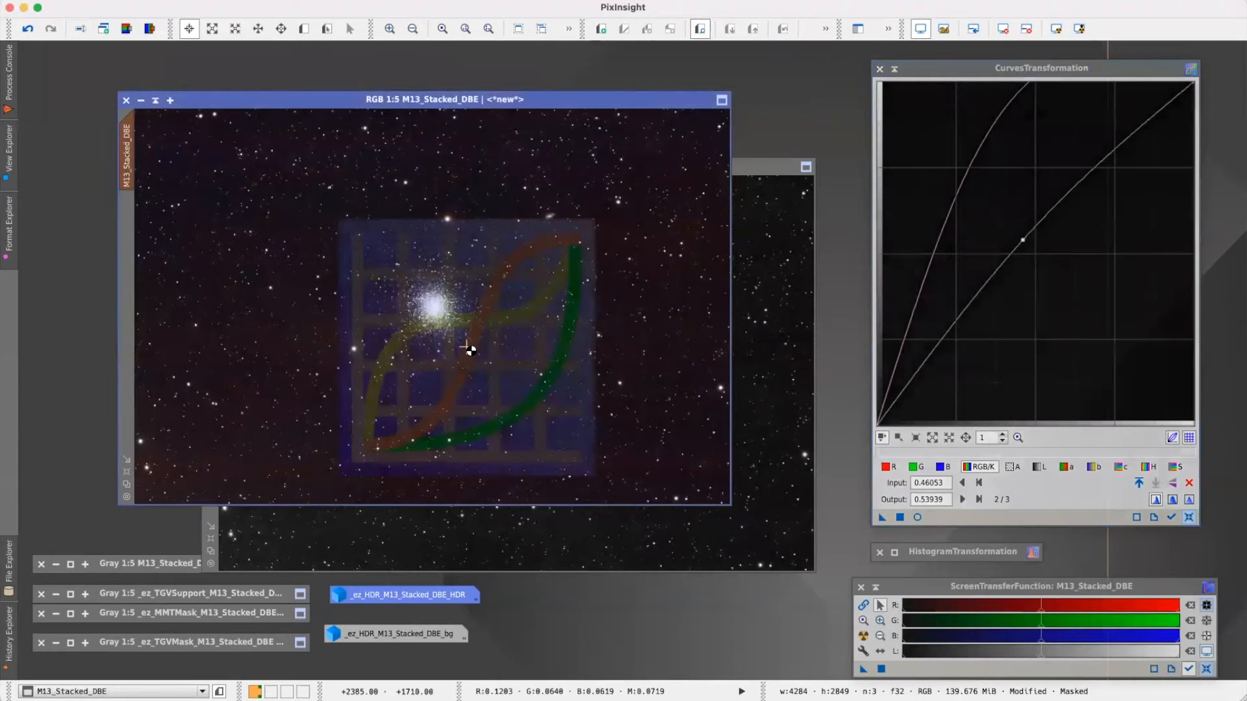
- Invert the mask on M13_Stacked_DBE to protect the cluster and stars, checking it with the mask overlay shown temporarily
left_click(282, 0)
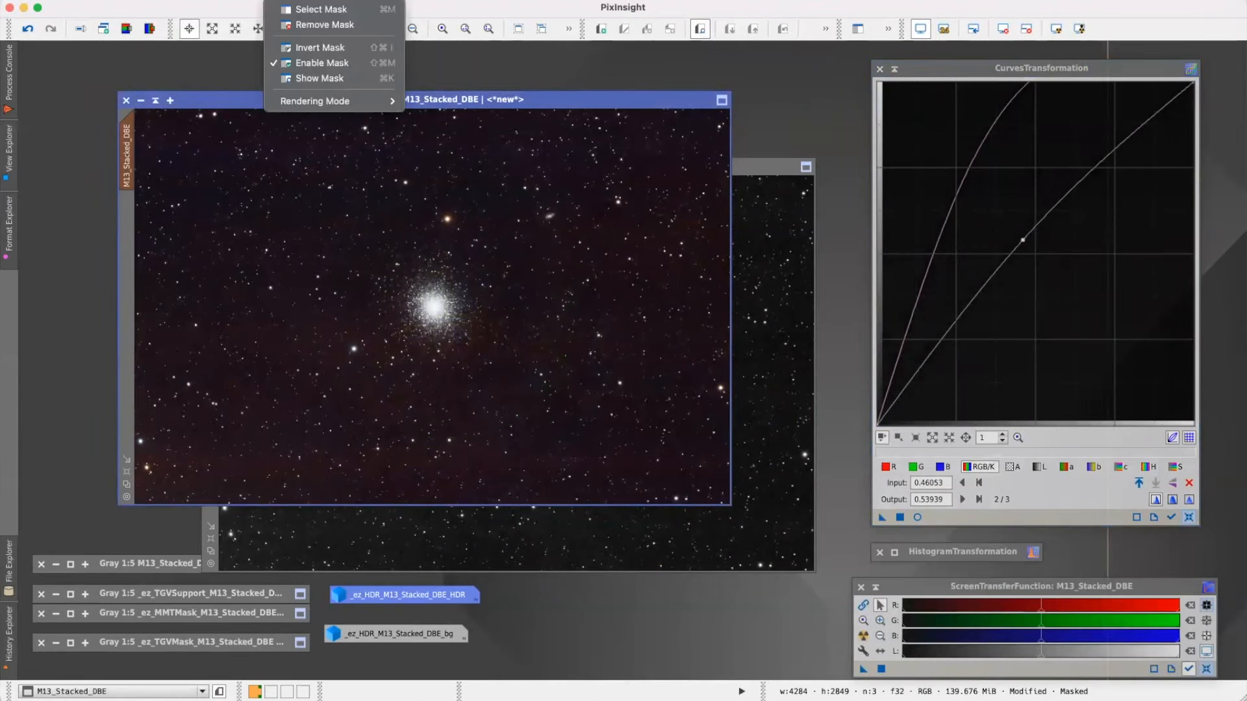
left_click(319, 78)
left_click(282, 1)
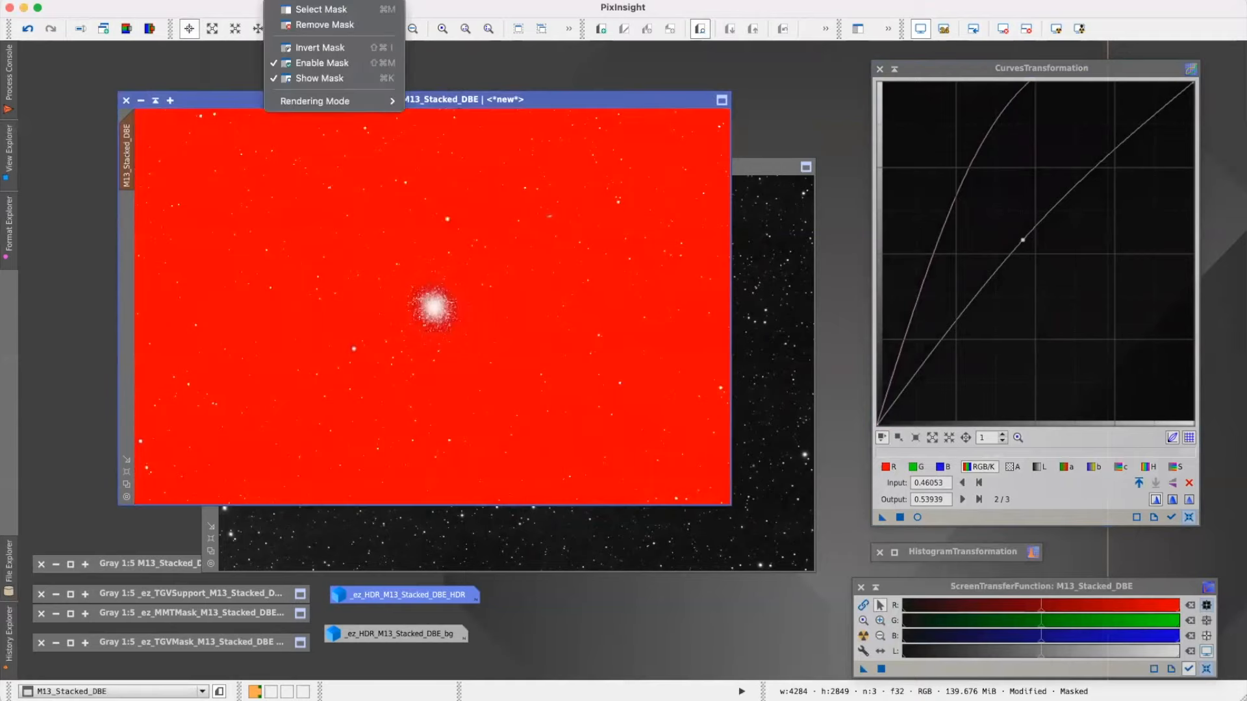
left_click(305, 48)
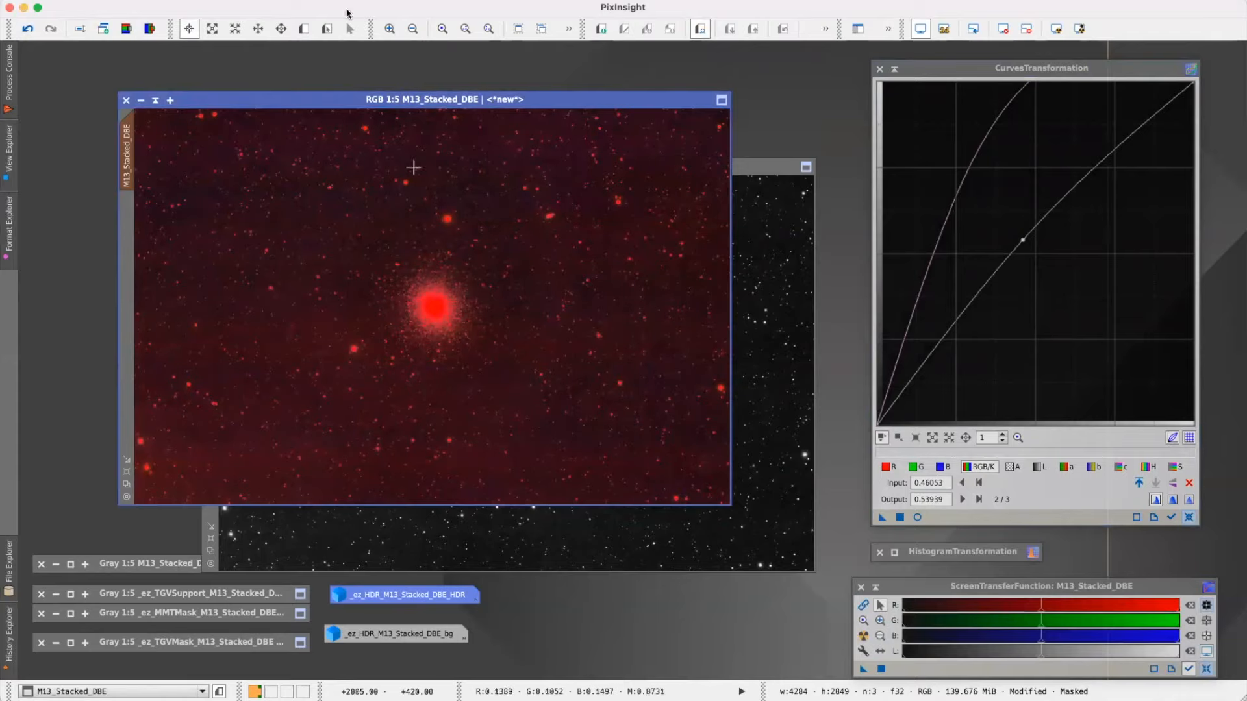
left_click(319, 0)
mouse_move(280, 0)
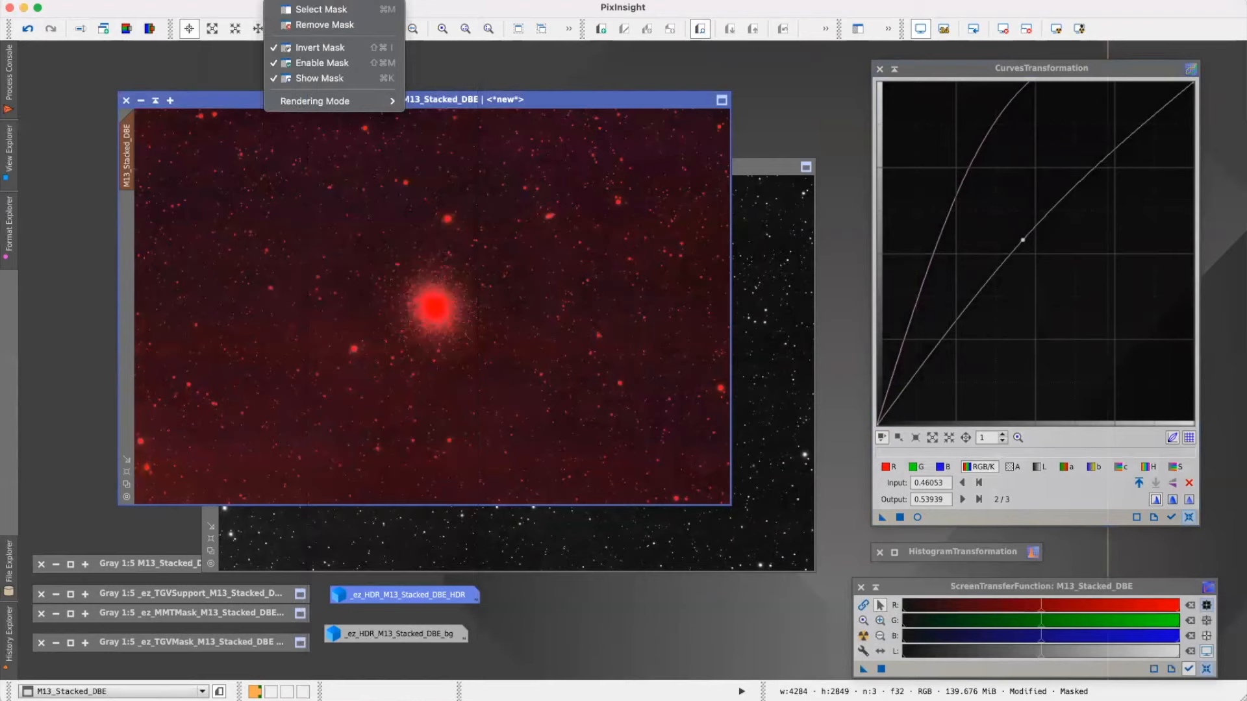
left_click(308, 77)
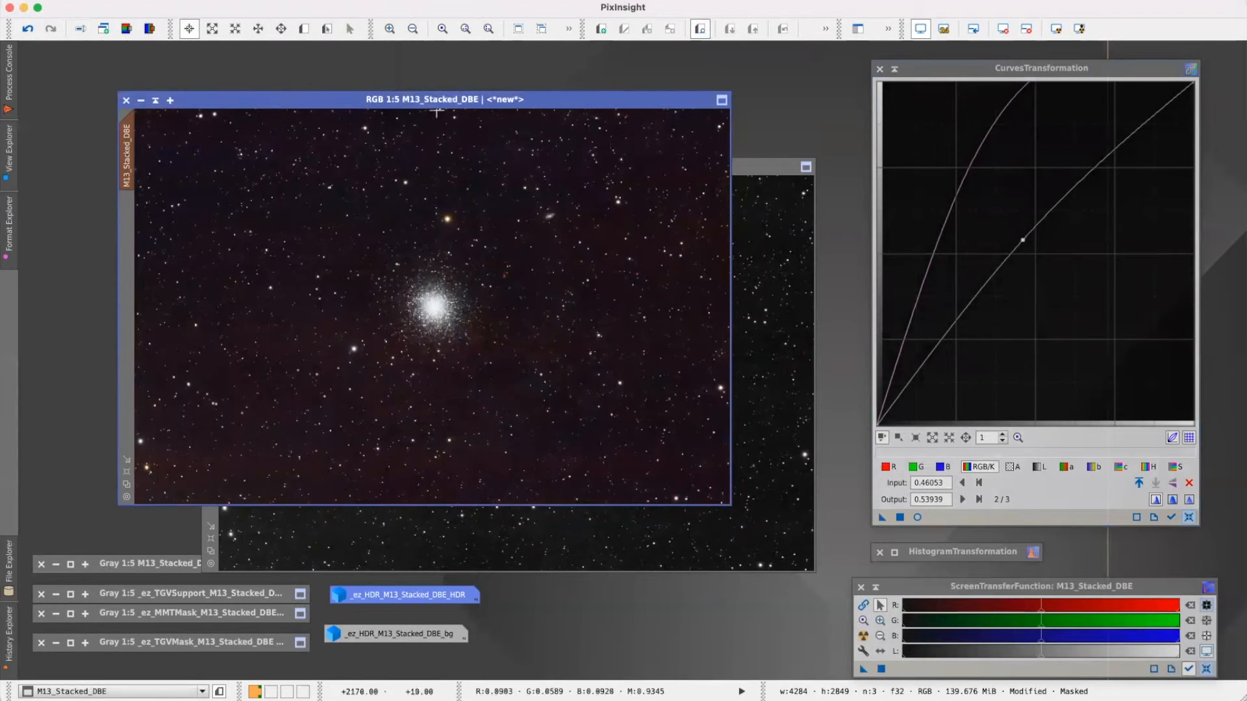
- Reset CurvesTransformation and, in a real-time preview, lower the RGB/K curve through a point at about input 0.572, output 0.412
left_click(1189, 517)
left_click(917, 517)
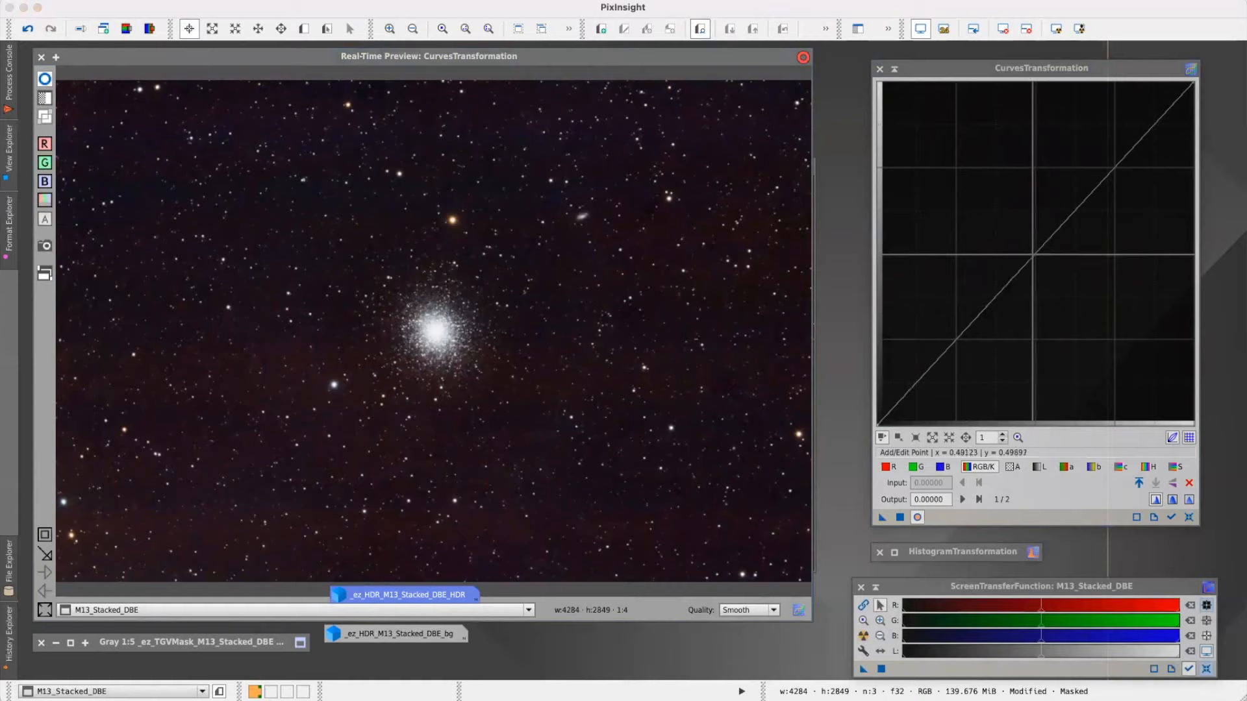
left_click(1035, 253)
left_click_drag(1035, 254, 1036, 253)
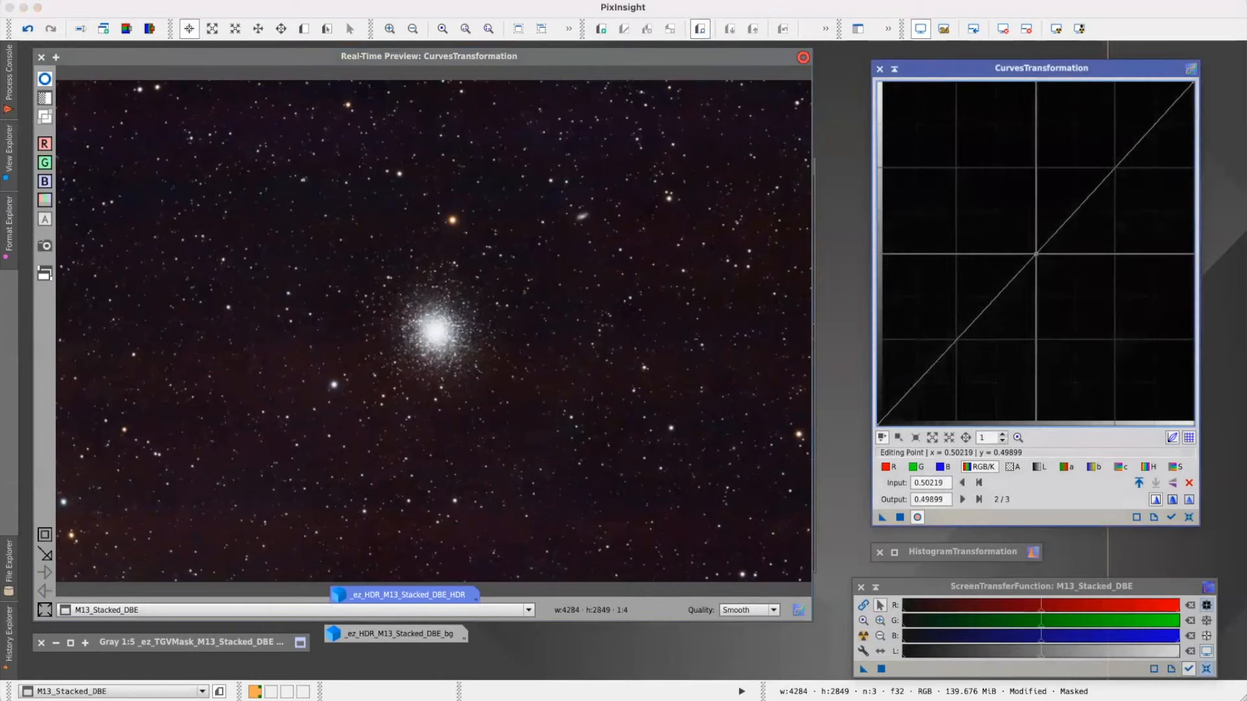
mouse_move(1036, 253)
left_mouse_down()
mouse_move(1143, 357)
mouse_move(1135, 311)
mouse_move(1098, 305)
mouse_move(1050, 266)
left_mouse_up()
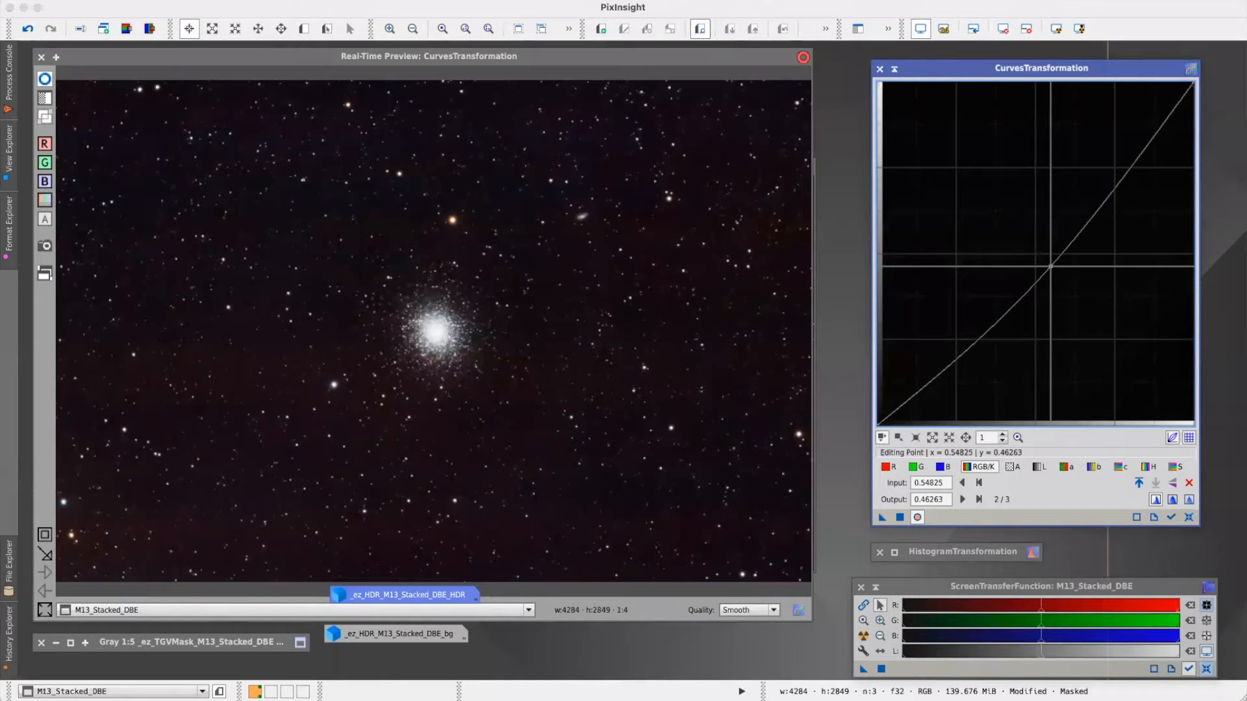
left_click_drag(1050, 266, 1050, 270)
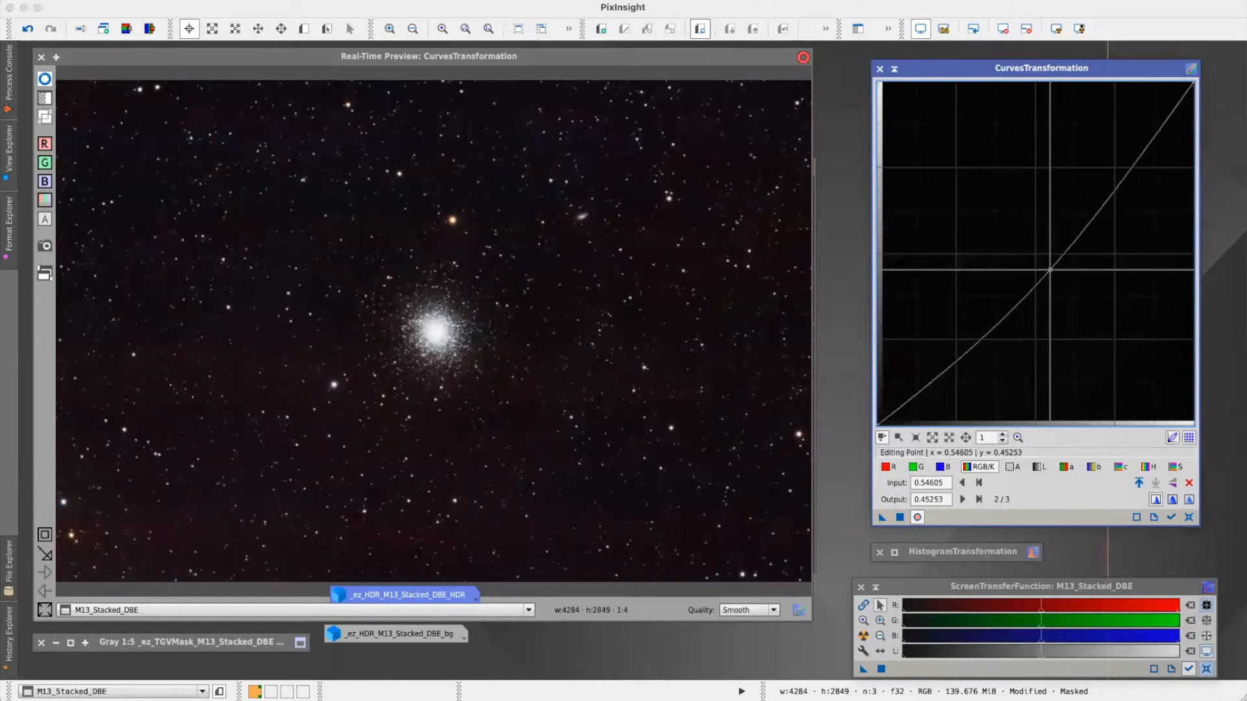
left_click_drag(1049, 270, 1145, 384)
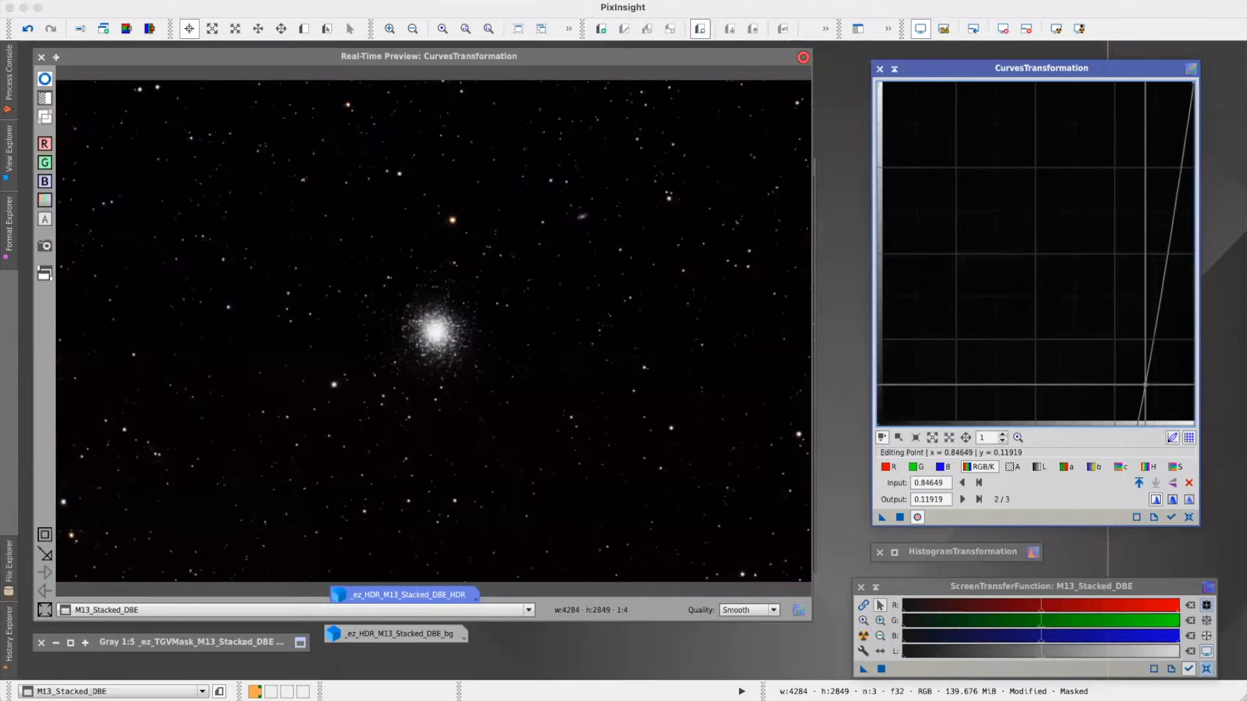
left_click_drag(1145, 385, 1059, 284)
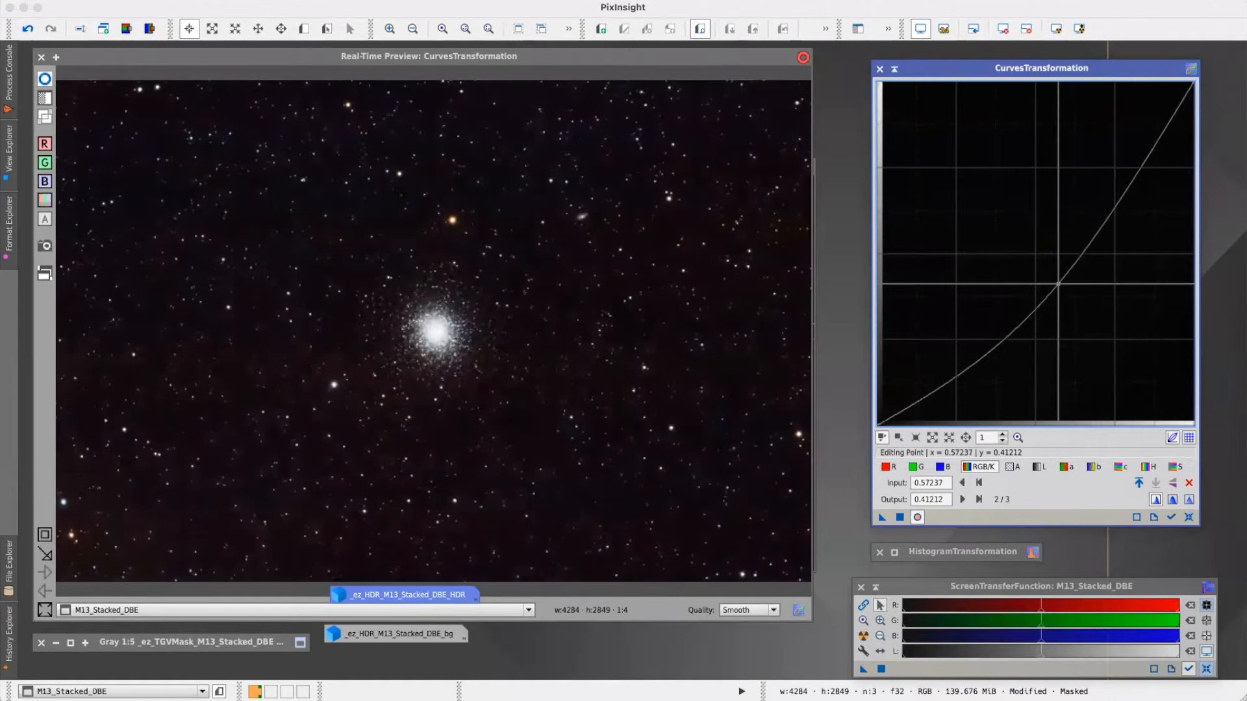
left_click_drag(1058, 283, 1058, 284)
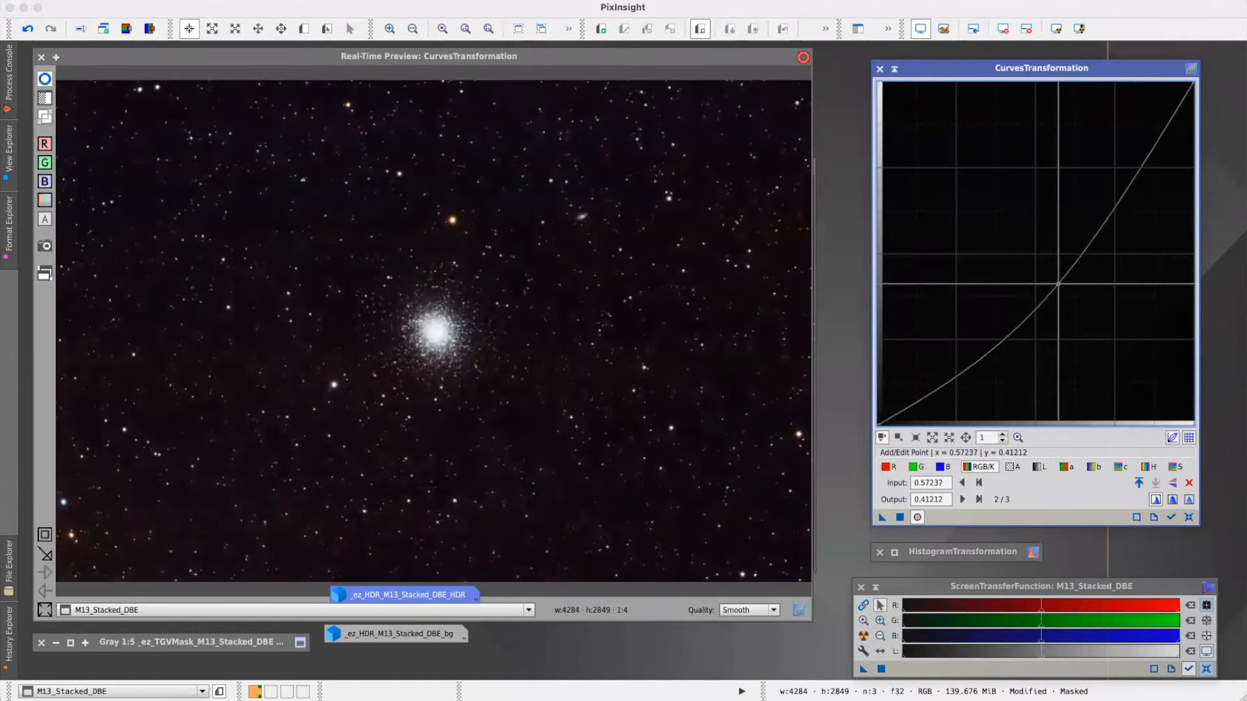
- Try a strongly lowered Saturation curve for the background, and settle its midpoint slightly below the diagonal
left_click(1176, 466)
left_click_drag(1035, 255, 1162, 396)
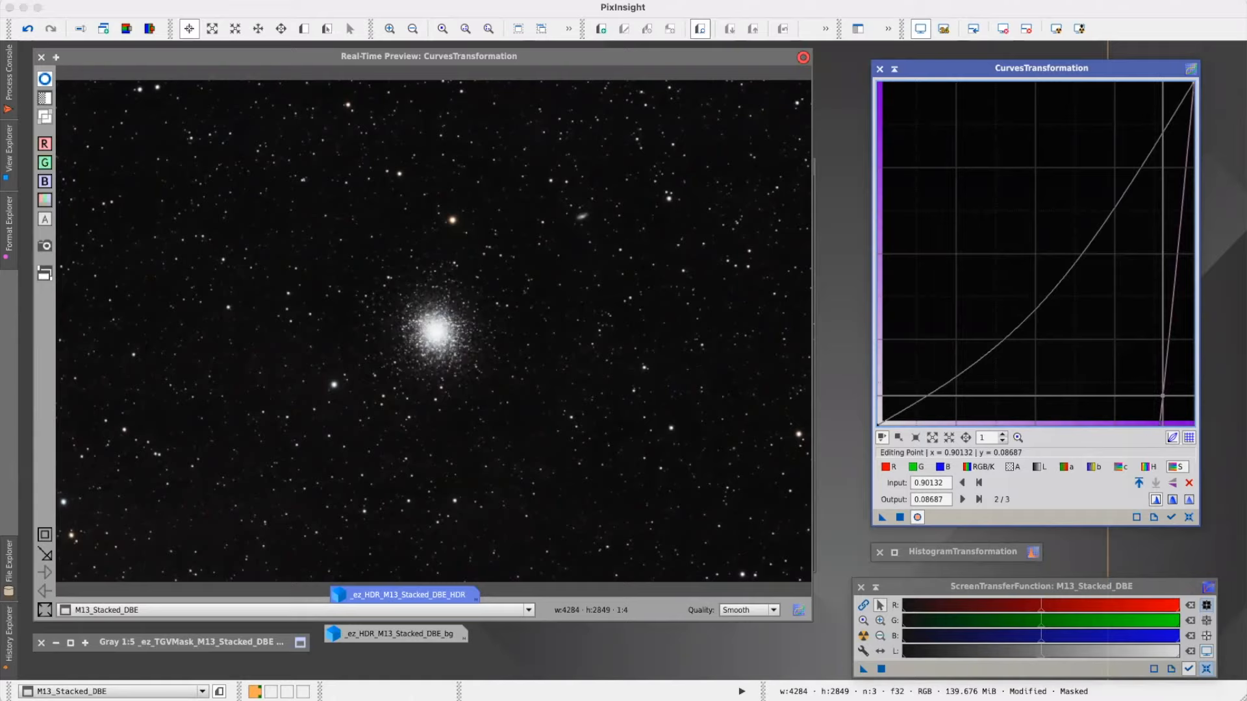
left_click_drag(1163, 396, 1044, 253)
- Fine-tune the RGB/K curve point to about input 0.566, output 0.424, and compare the preview with the original
left_click(979, 466)
left_click_drag(1059, 284, 1058, 284)
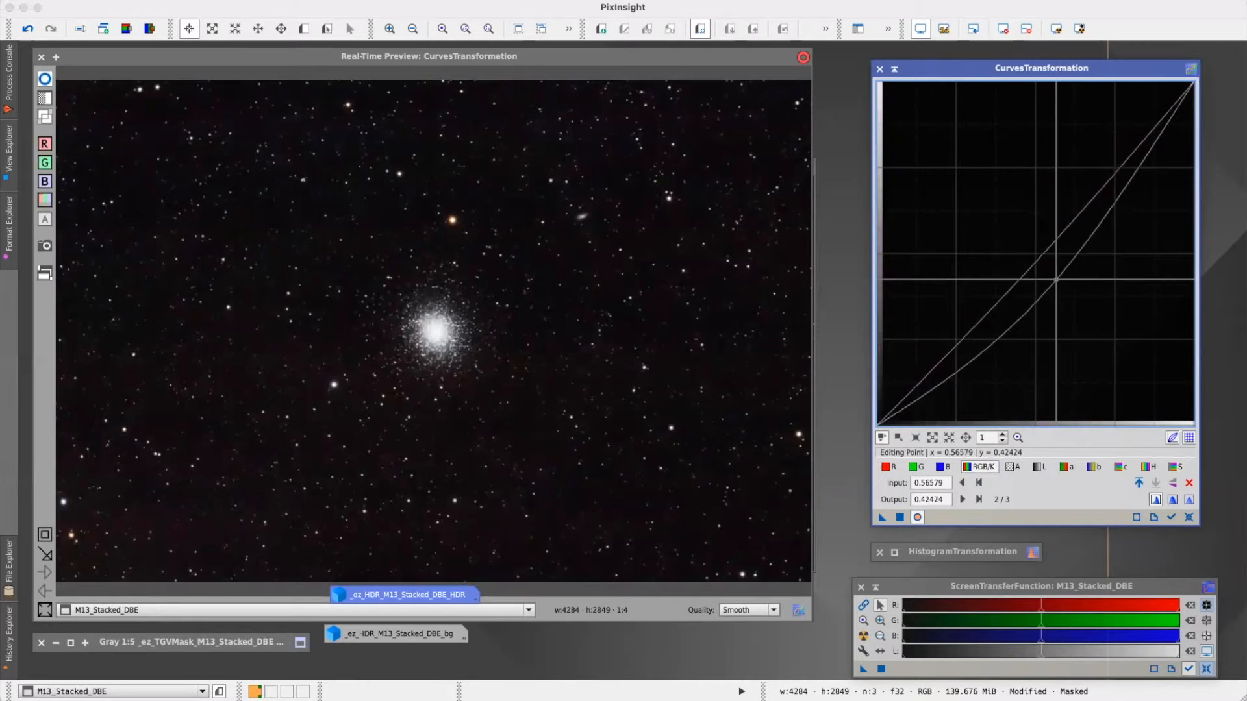
left_click(47, 77)
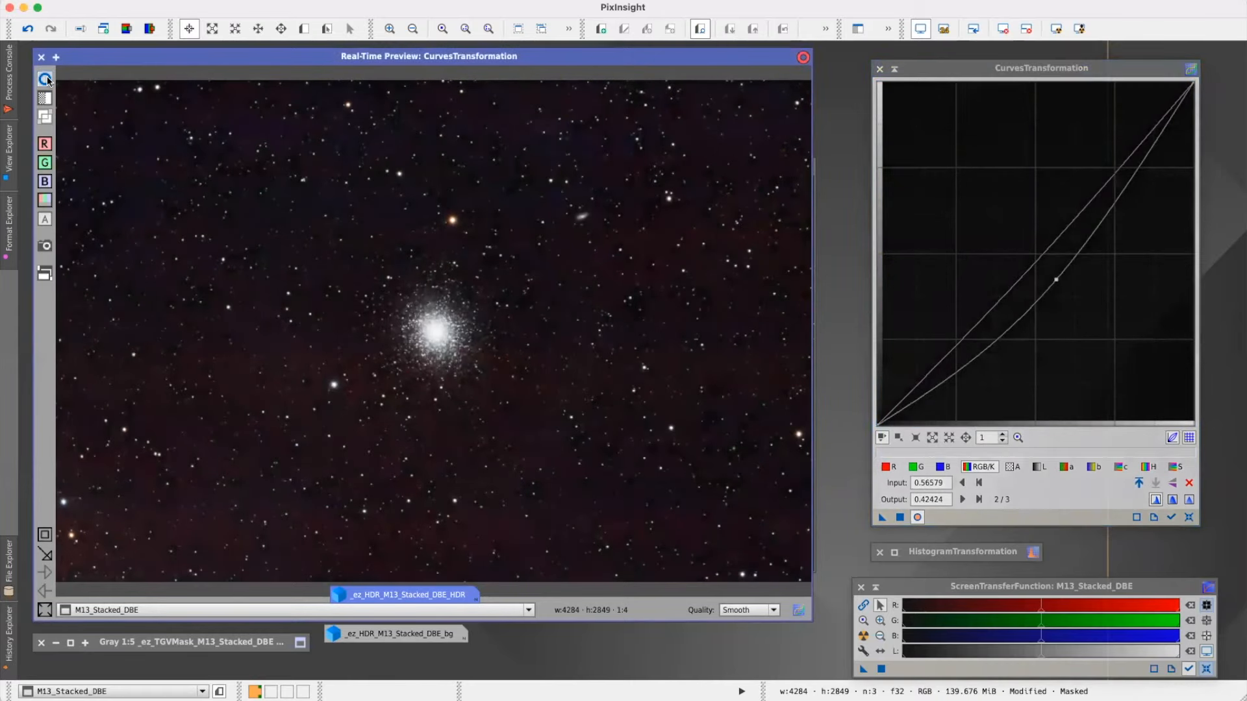
- Close the real-time preview, apply the lowered RGB/K curve to M13_Stacked_DBE, and remove the image's mask
left_click(41, 57)
left_click_drag(882, 518, 505, 344)
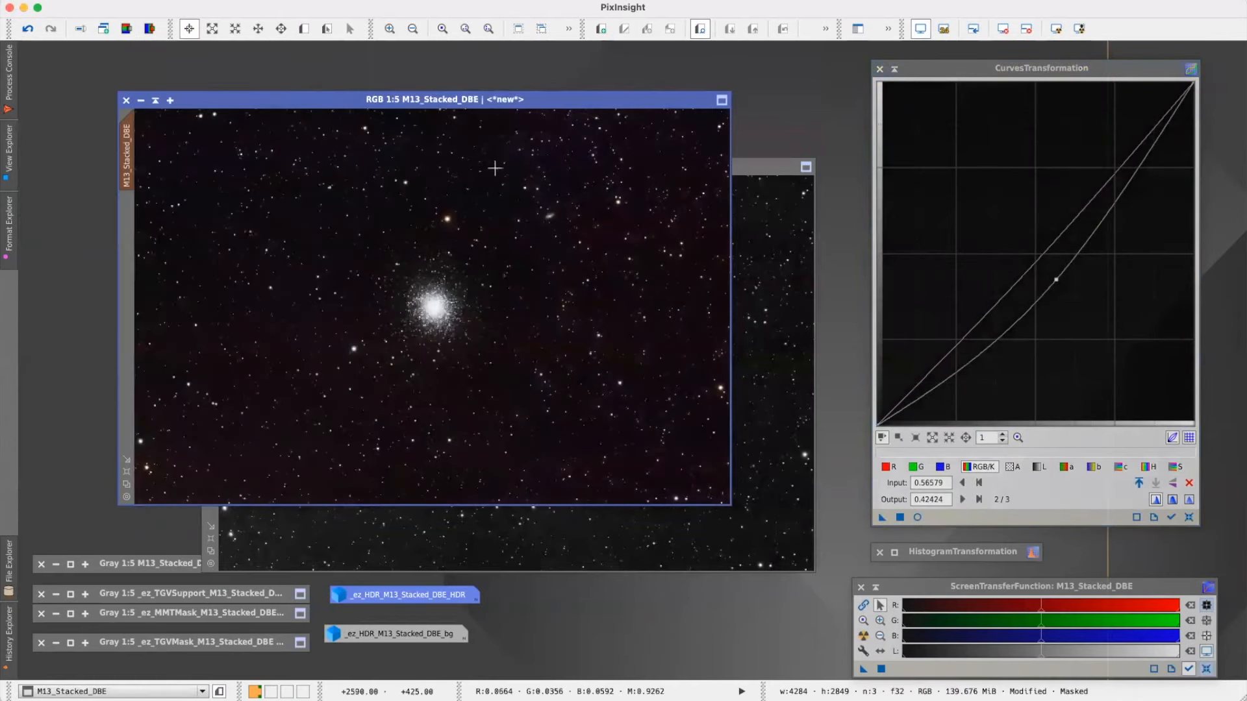
left_click_drag(480, 100, 545, 99)
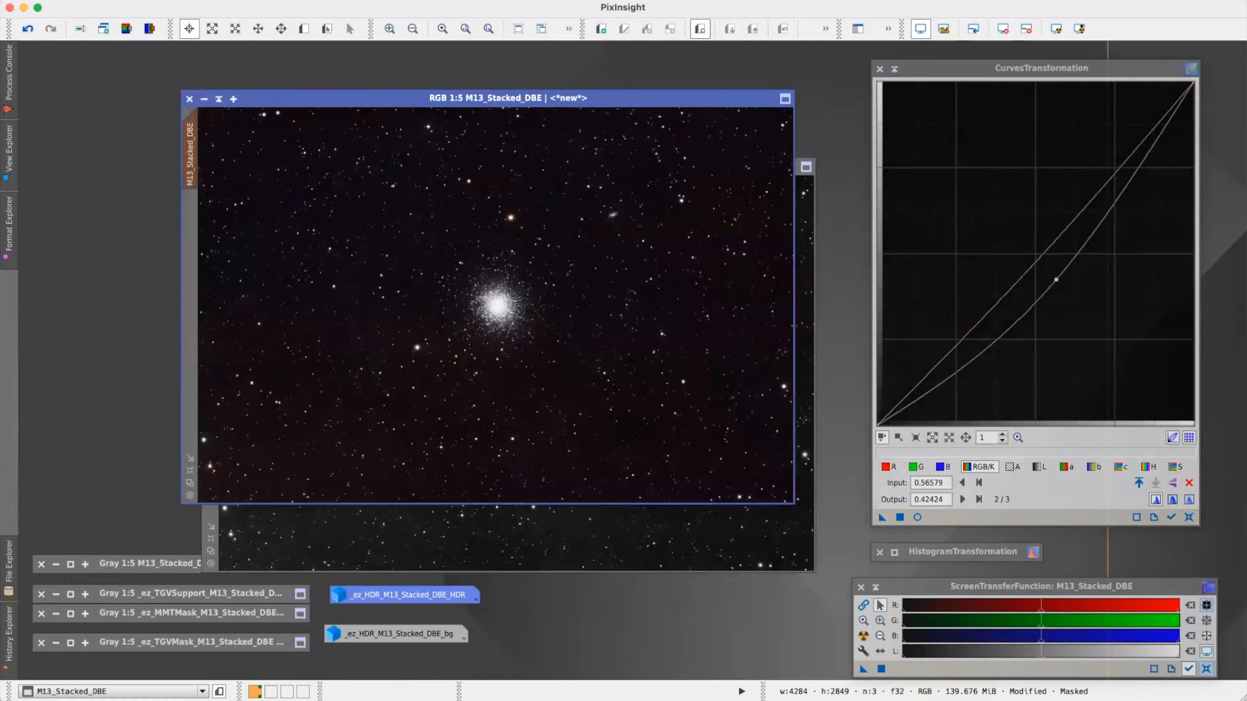
left_click(285, 2)
left_click(300, 29)
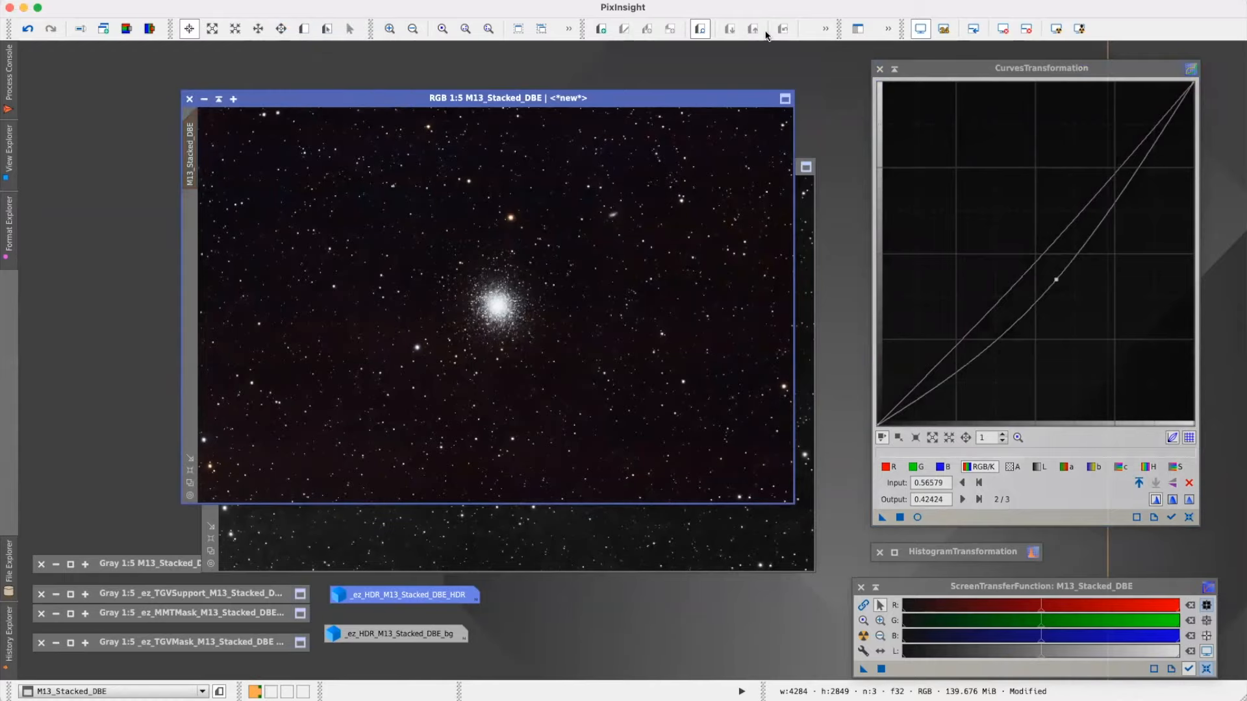
- Clear the workspace by collapsing CurvesTransformation and reducing the M13_Stacked_DBE_L1 image to an icon placed below the main image
left_click(895, 68)
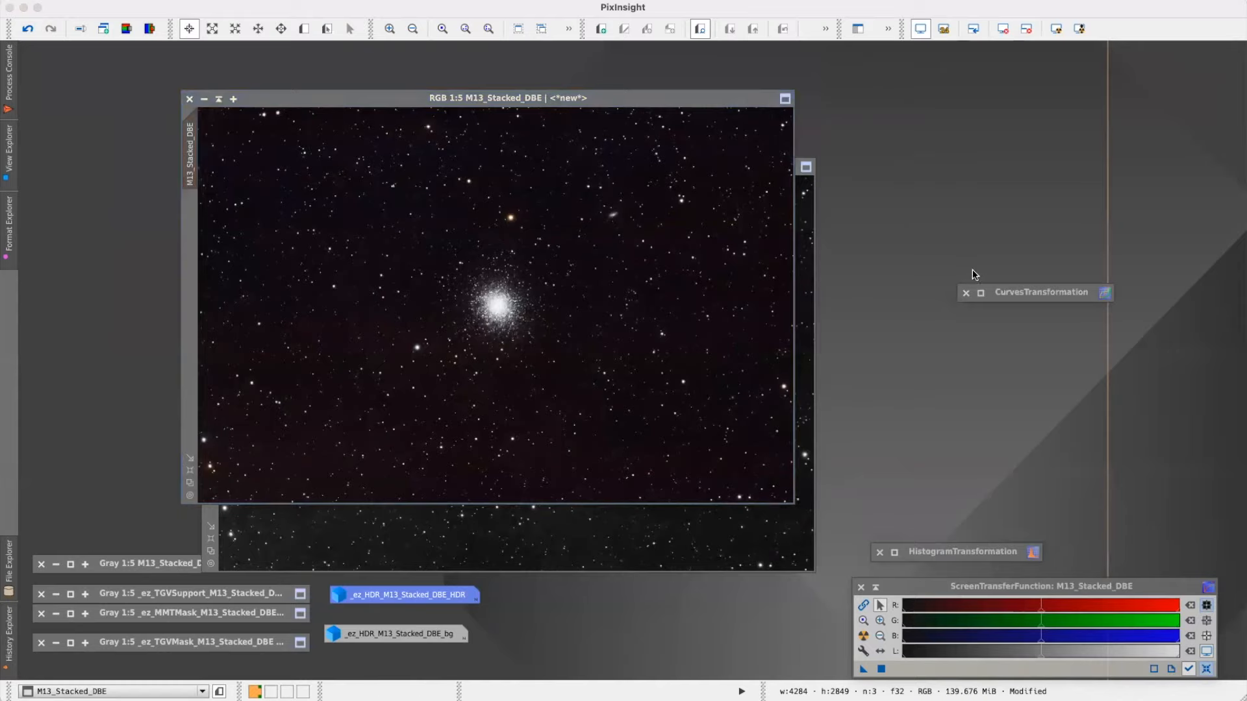
left_click_drag(1014, 292, 1072, 533)
left_click(789, 548)
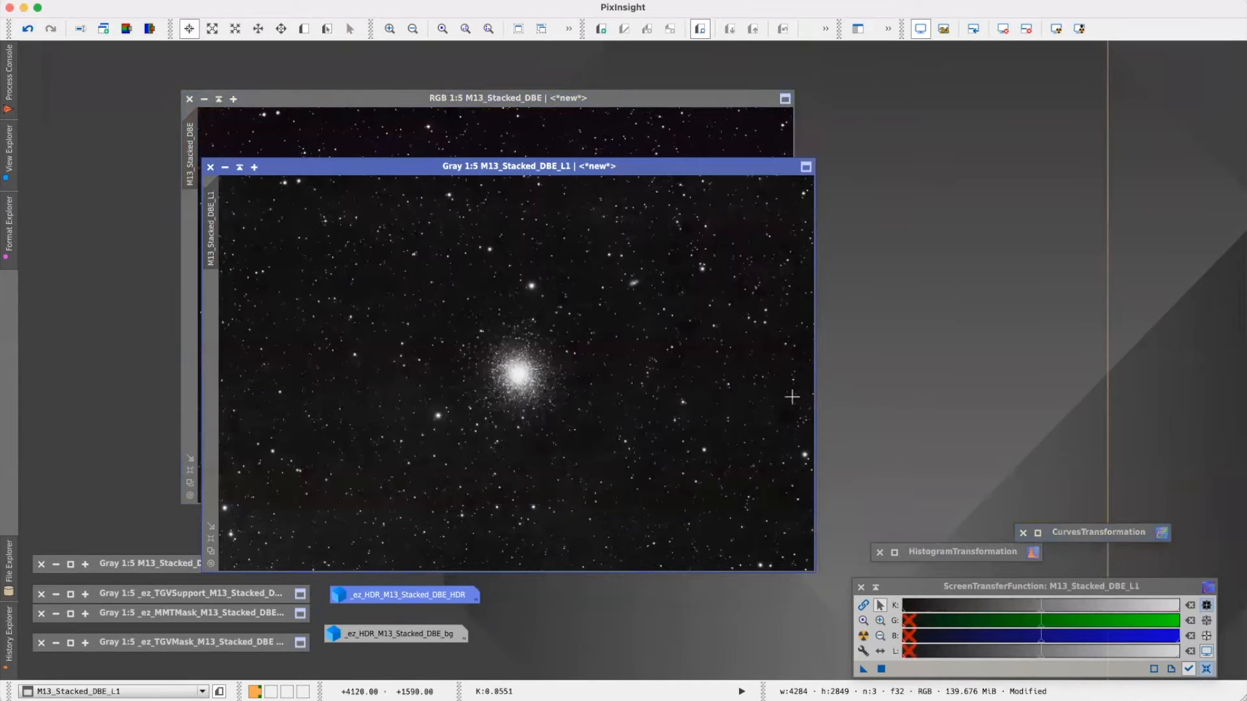
left_click(225, 167)
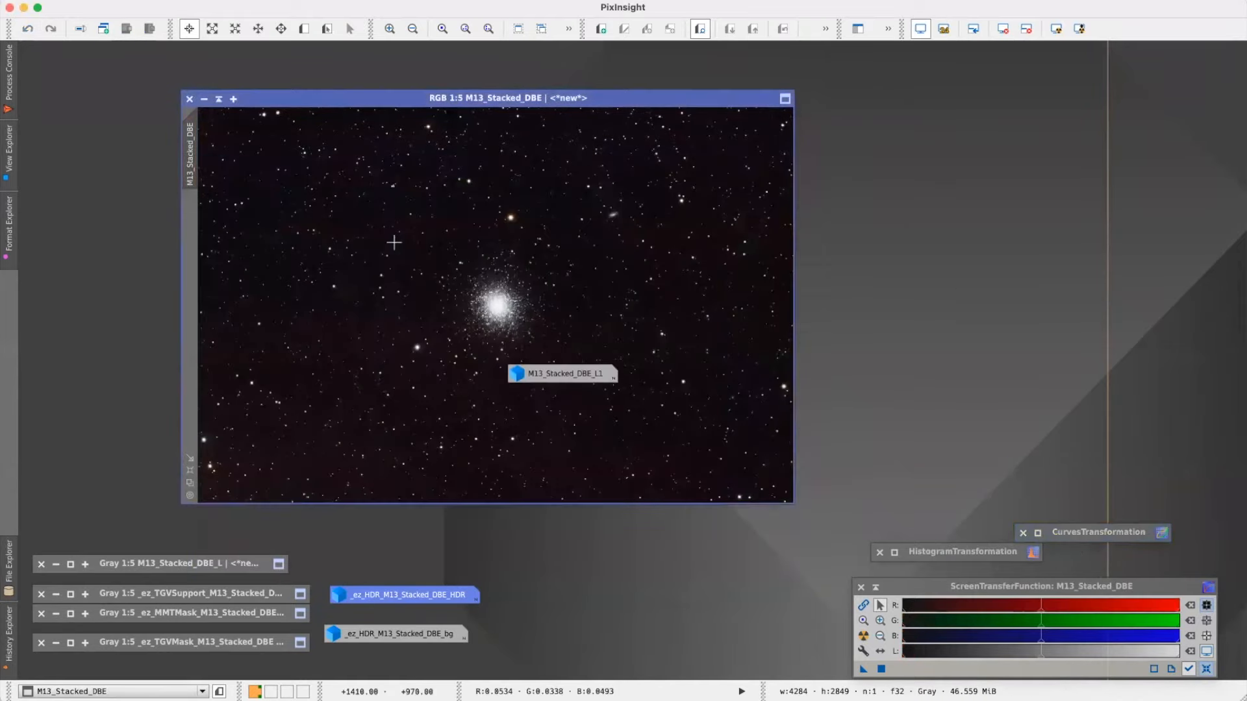
left_click_drag(564, 377, 391, 562)
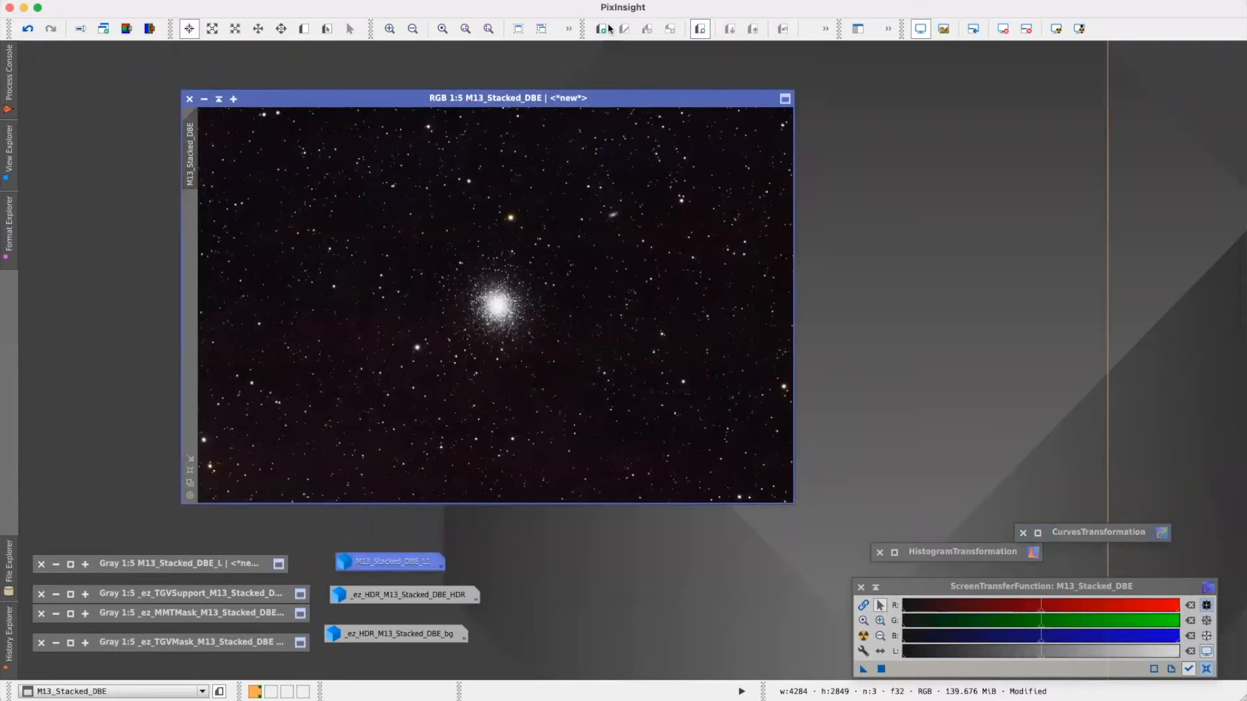
left_click_drag(610, 100, 695, 74)
- Launch the EZ Star Reduction script and accept its disclaimer
left_click(375, 1)
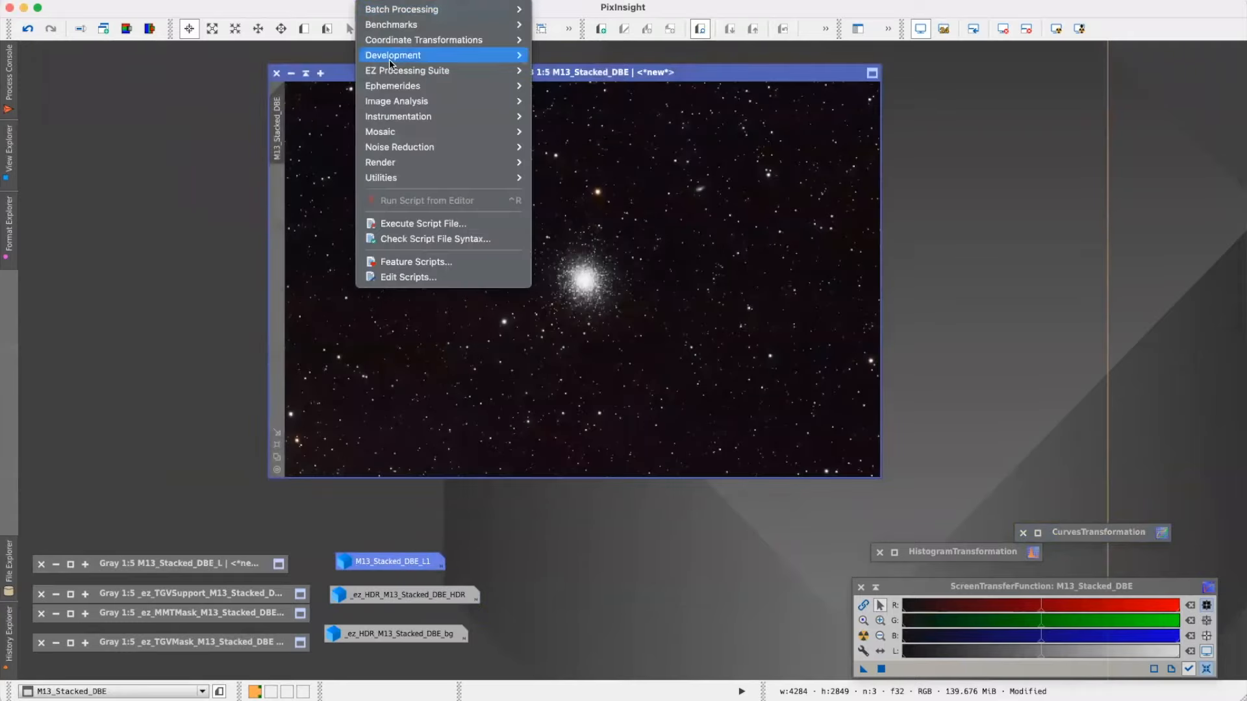
mouse_move(391, 74)
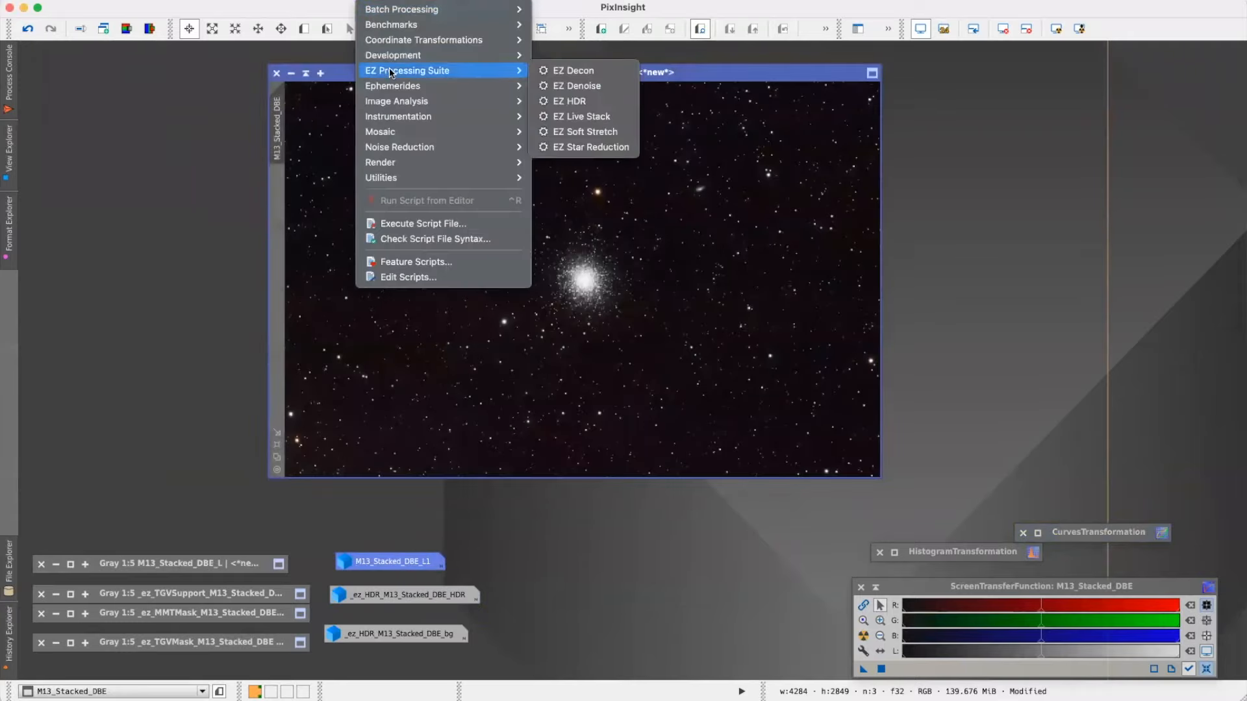
left_click(579, 147)
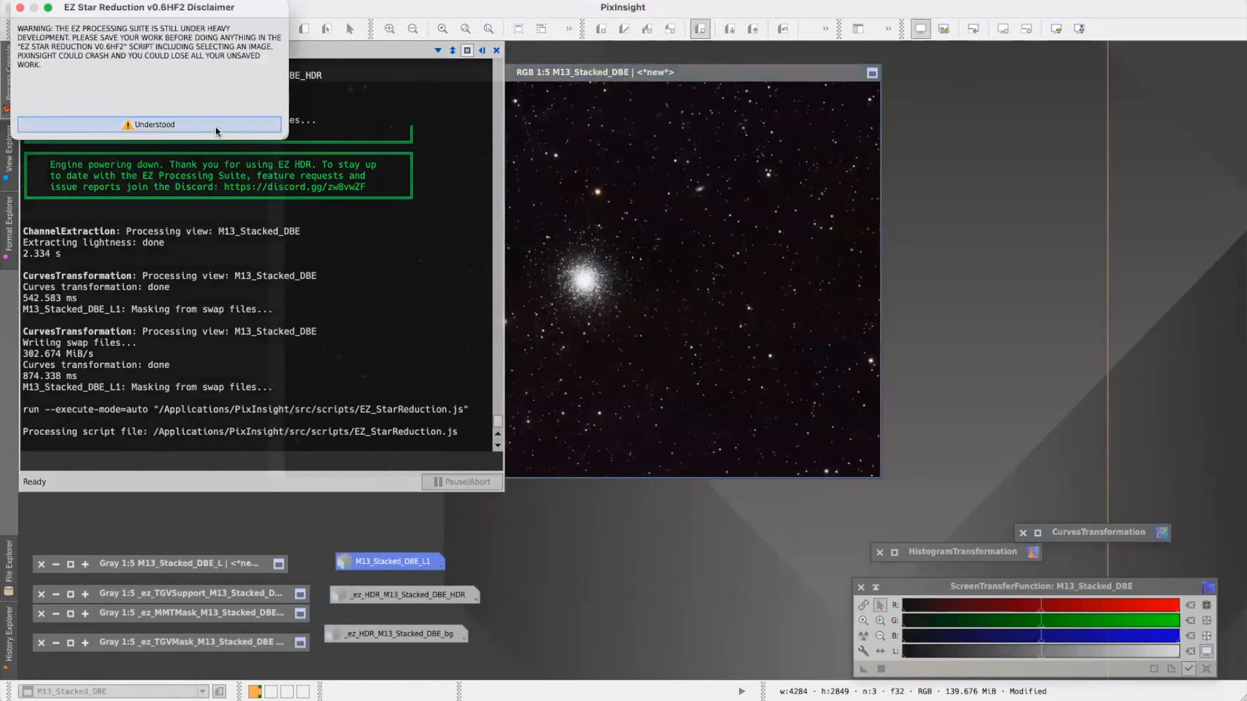
left_click(217, 126)
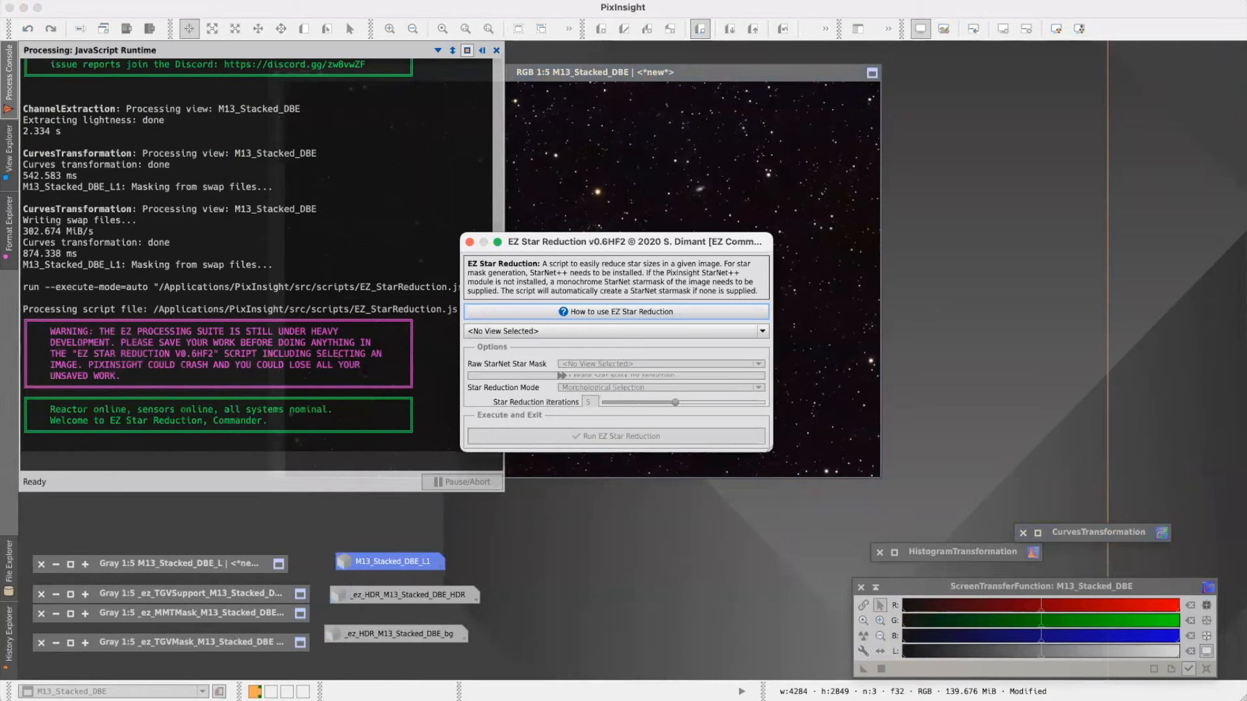
- Choose M13_Stacked_DBE as the image in EZ Star Reduction and create a StarNet star mask for it
key("super+Tab")
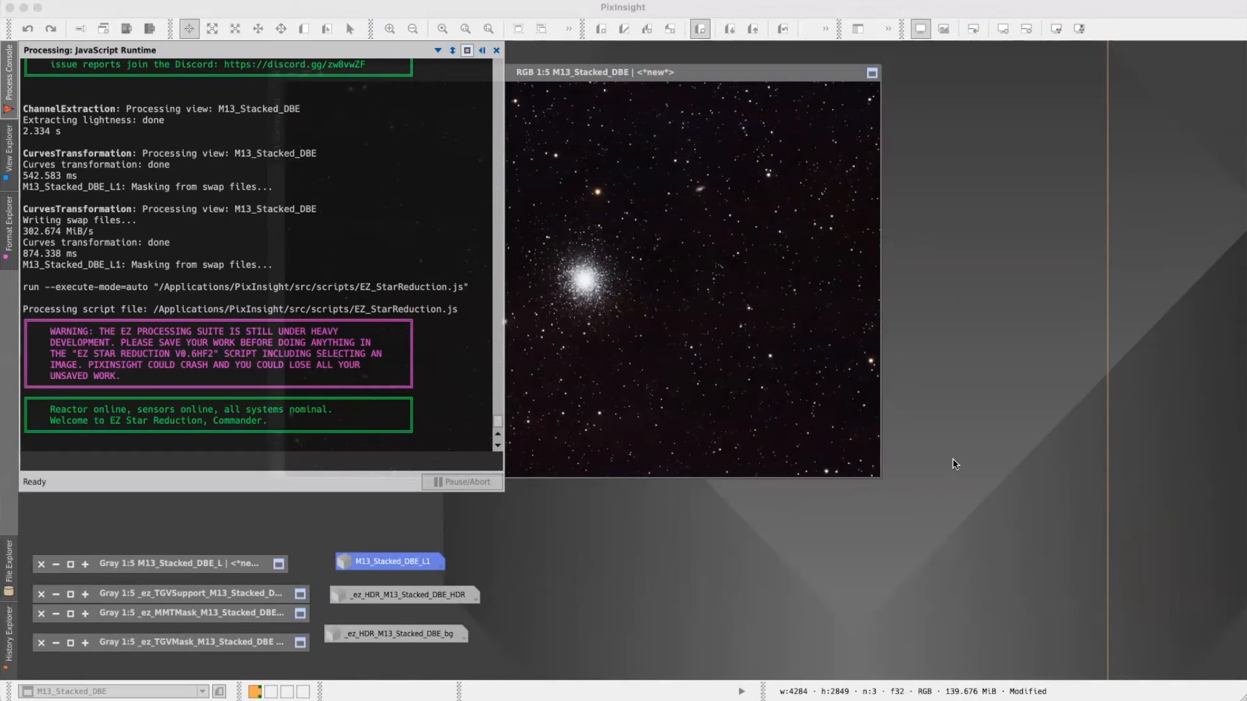
left_click(641, 331)
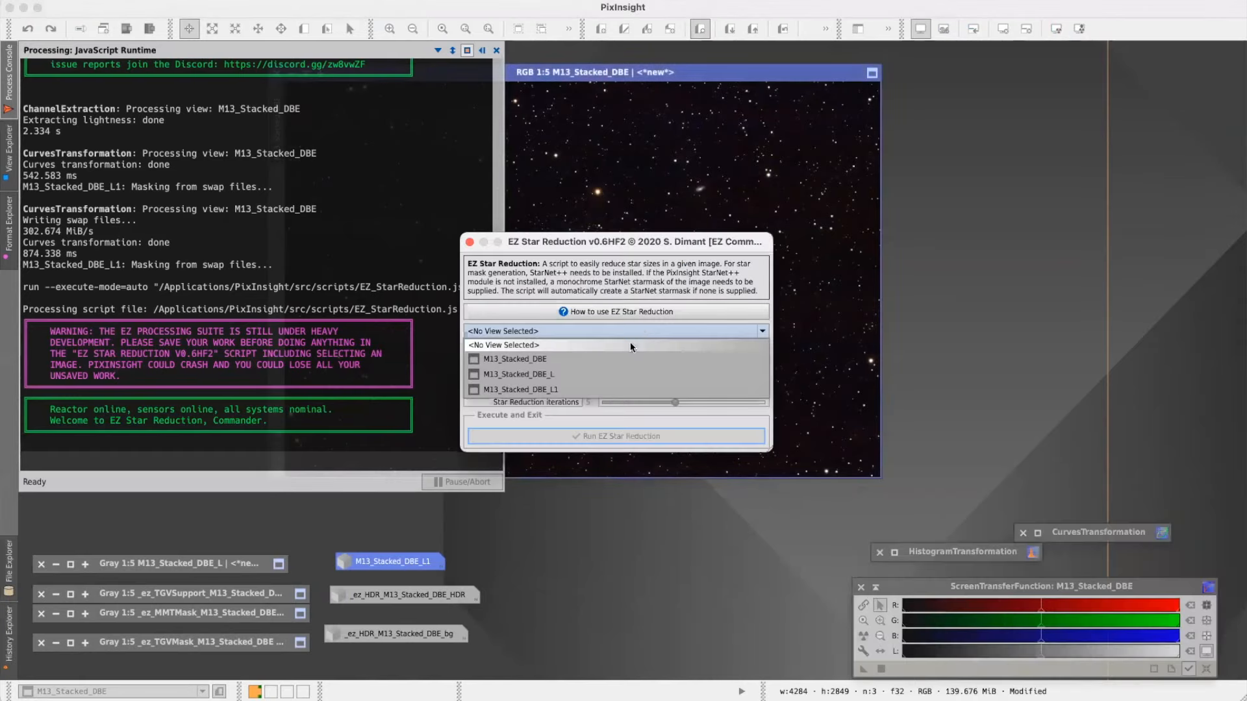
left_click(612, 359)
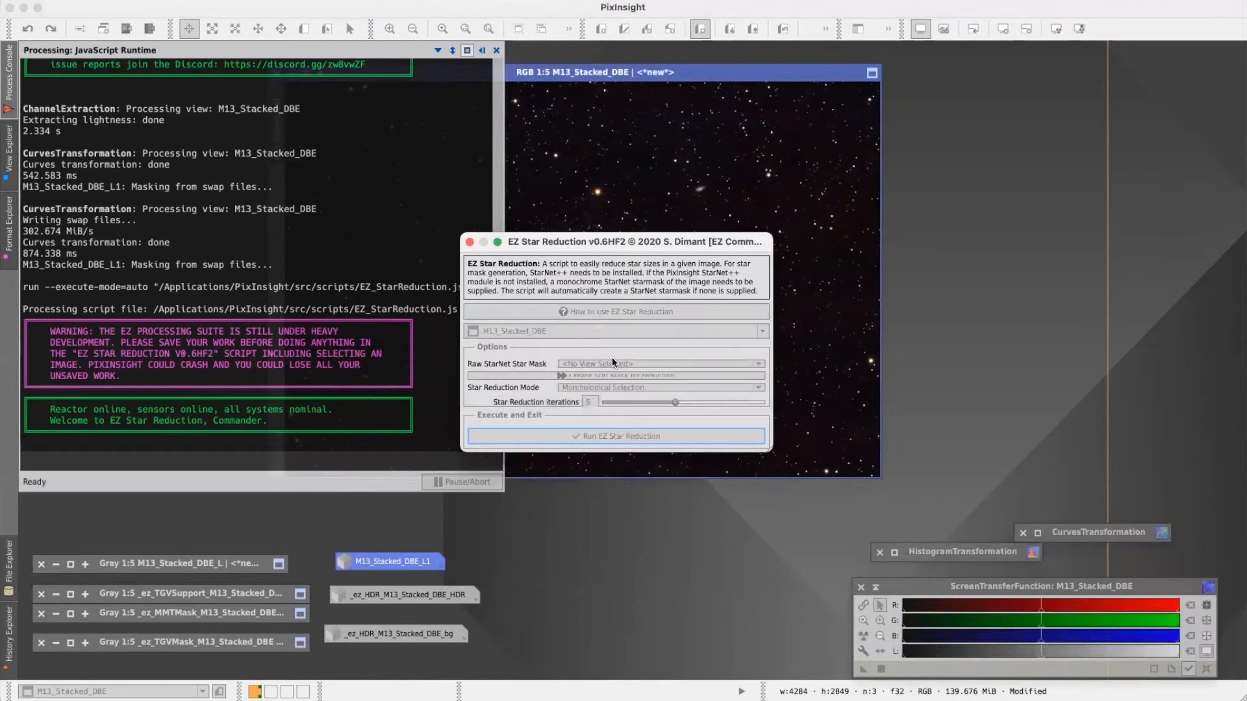
left_click(539, 368)
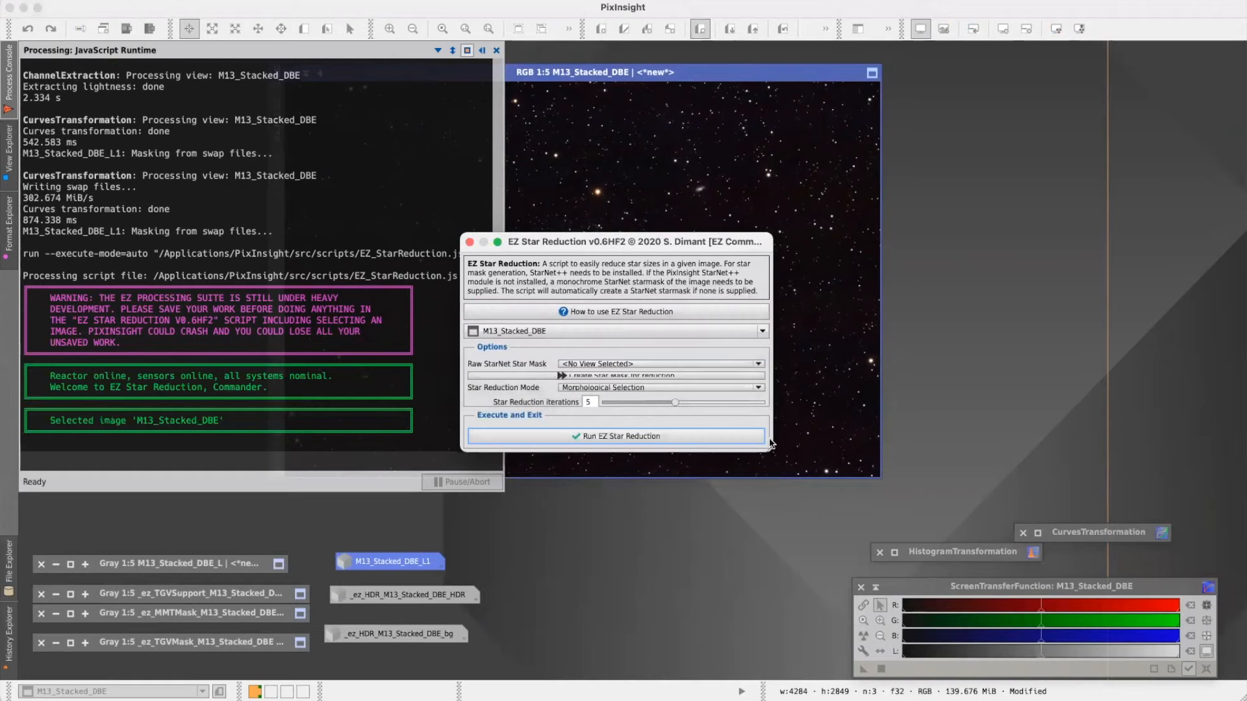
left_click_drag(772, 448, 892, 525)
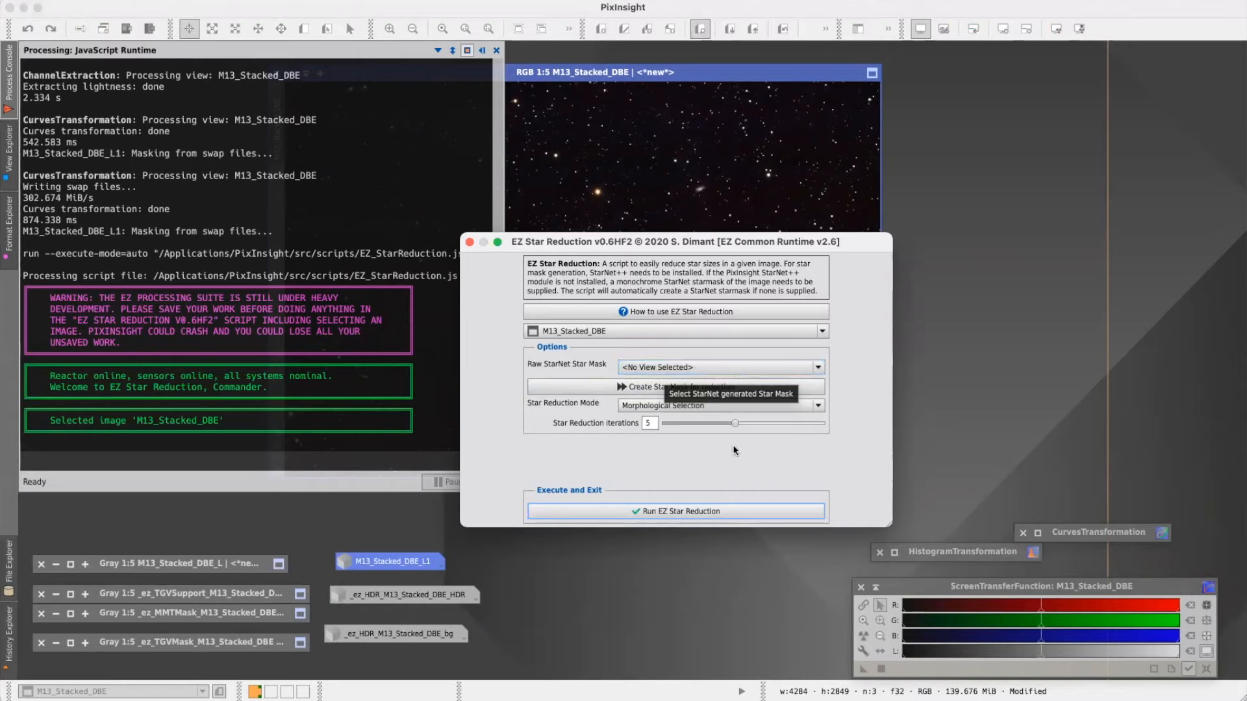
left_click(613, 387)
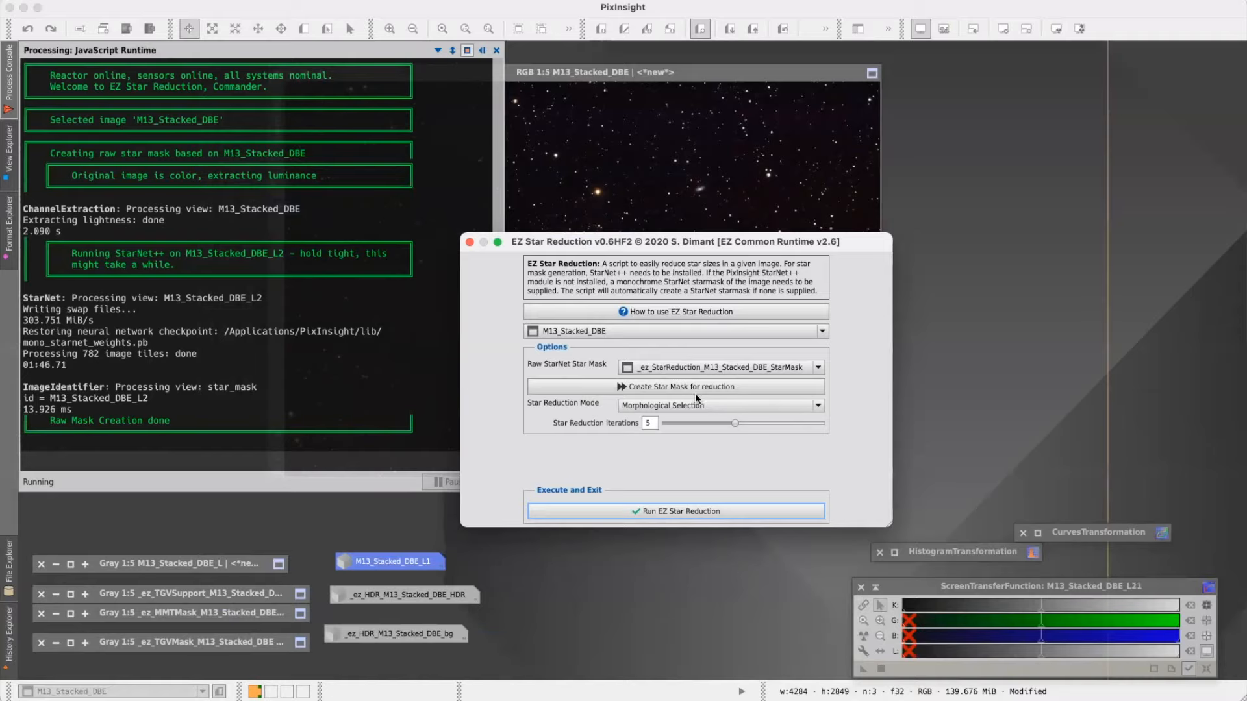
- Try EZ Star Reduction on M13_Stacked_DBE in Morphological Selection mode with slightly fewer than 5 iterations
mouse_move(751, 368)
left_click(668, 409)
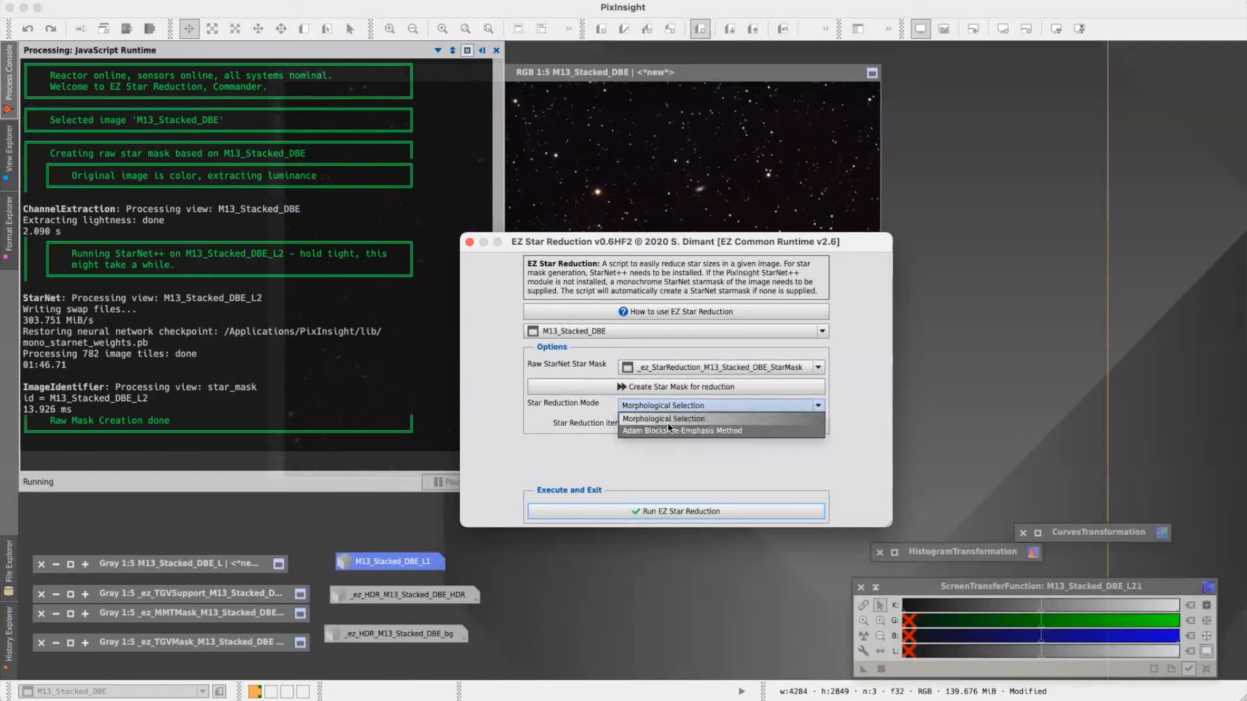
left_click(664, 417)
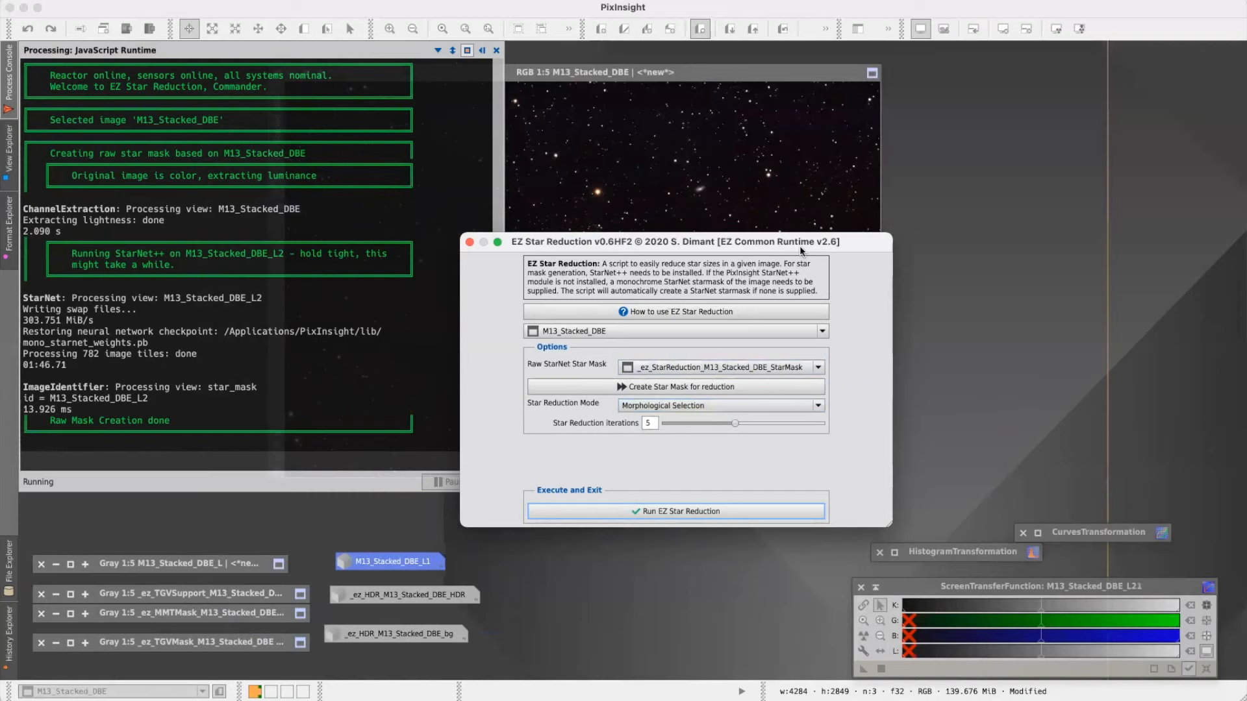
left_click_drag(800, 240, 1096, 292)
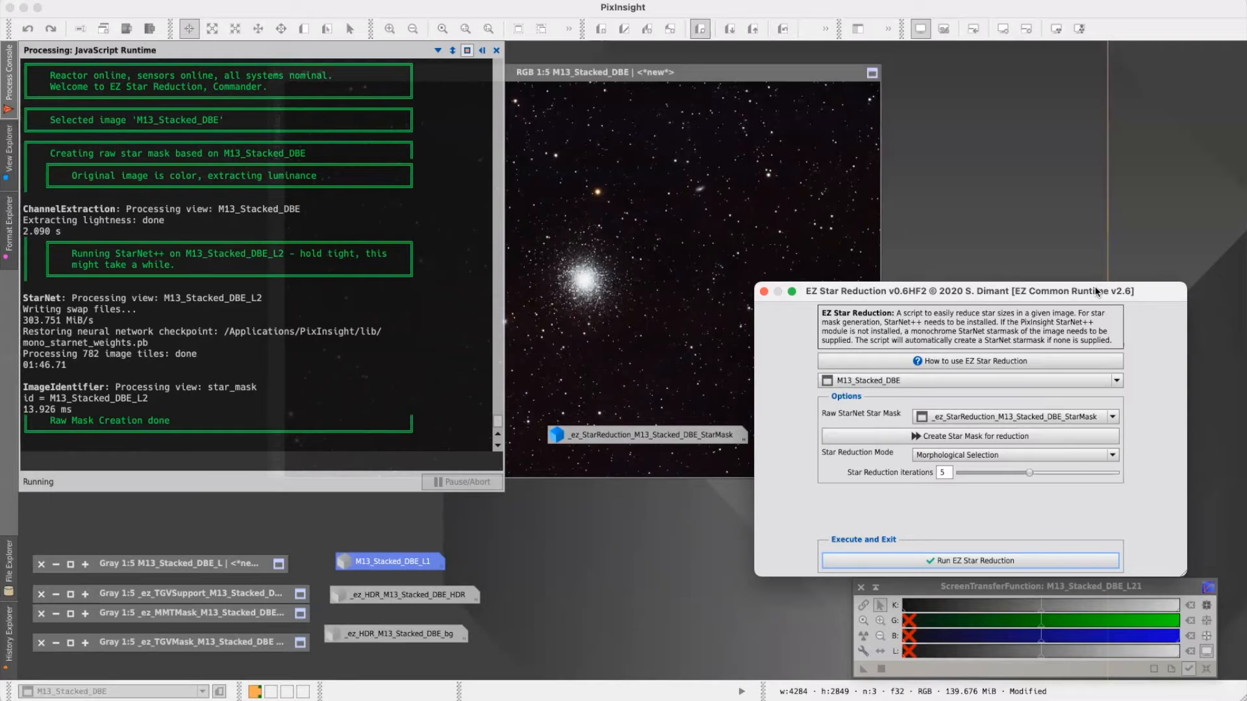
left_click_drag(1032, 475, 1011, 478)
left_click(932, 559)
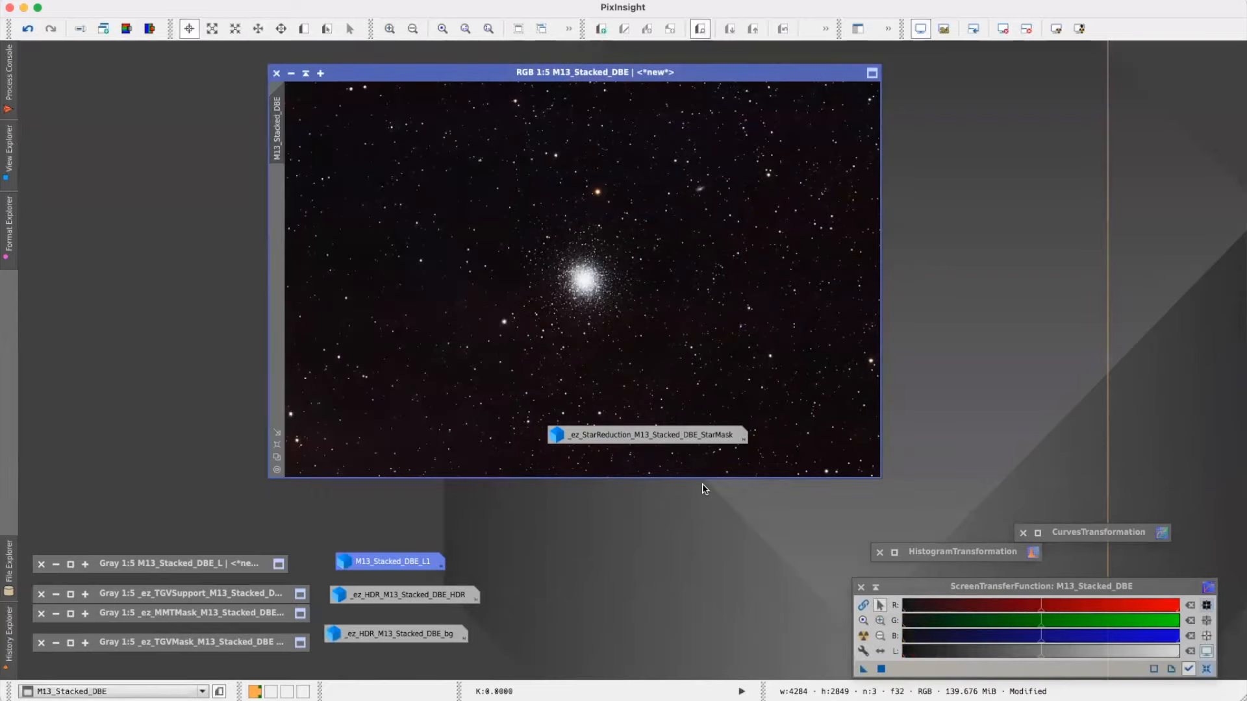
- Compare M13_Stacked_DBE before and after the star reduction by repeatedly undoing and redoing it
left_click_drag(687, 433, 680, 560)
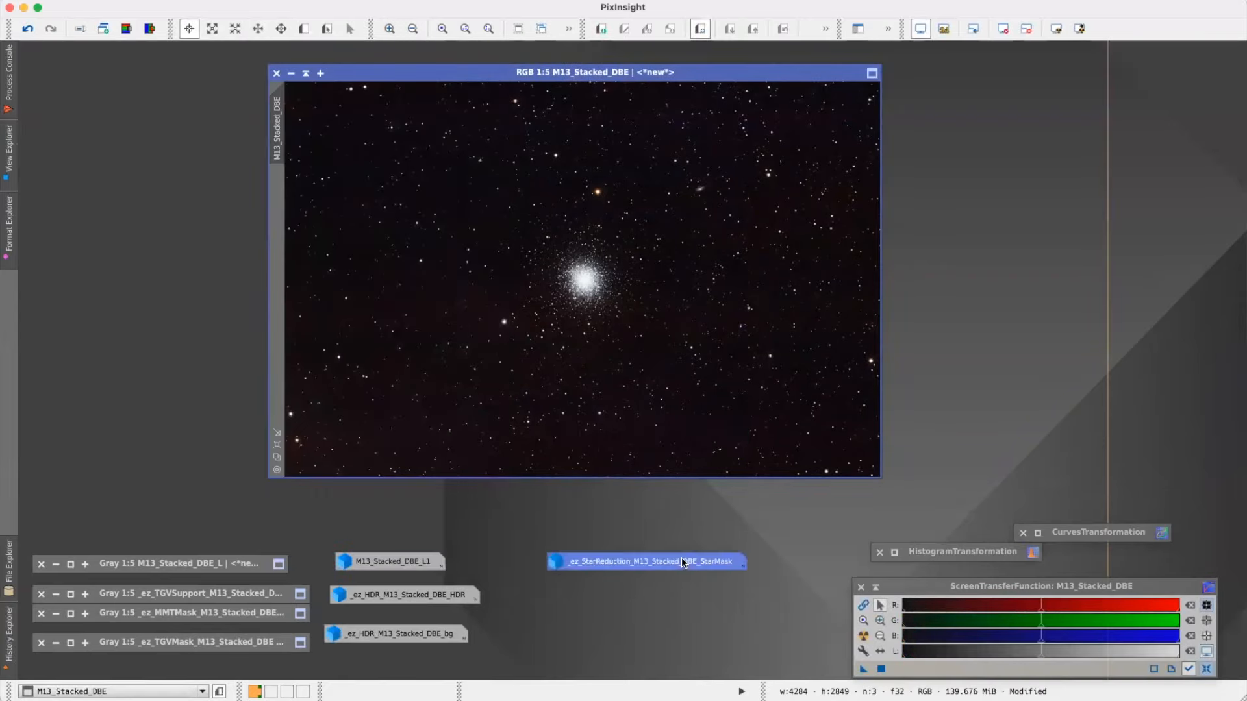
left_click_drag(588, 73, 598, 79)
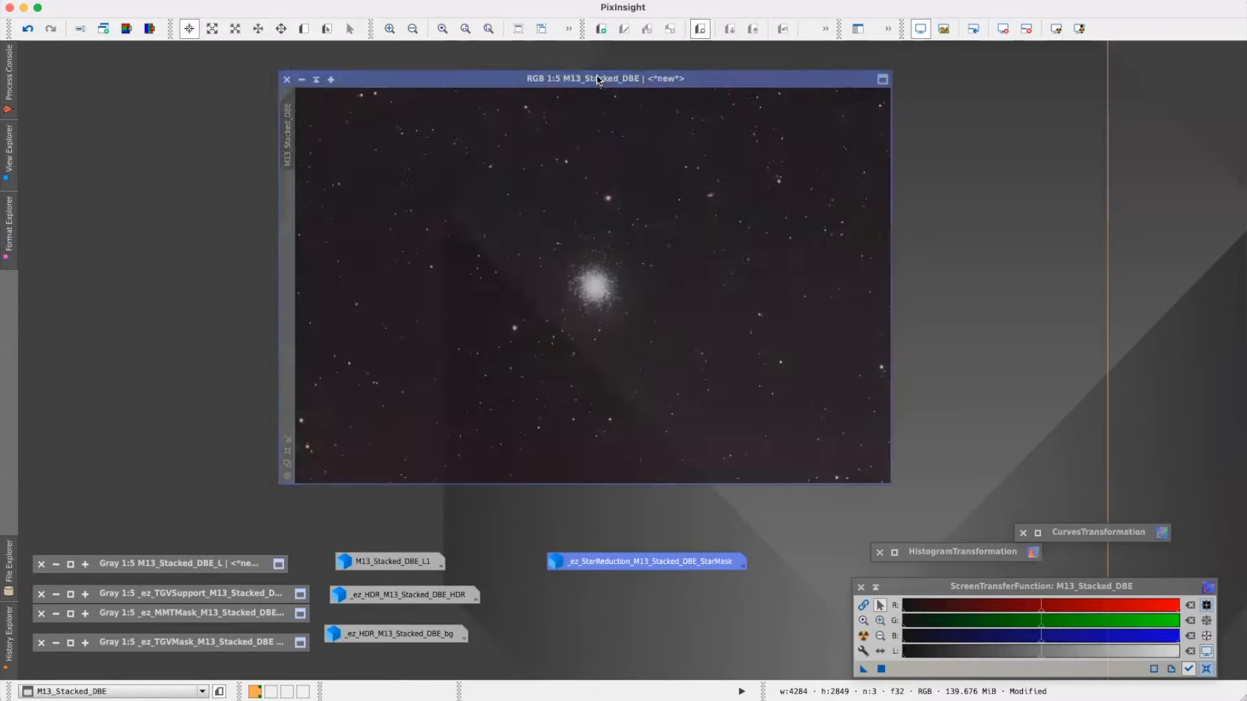
left_click(27, 29)
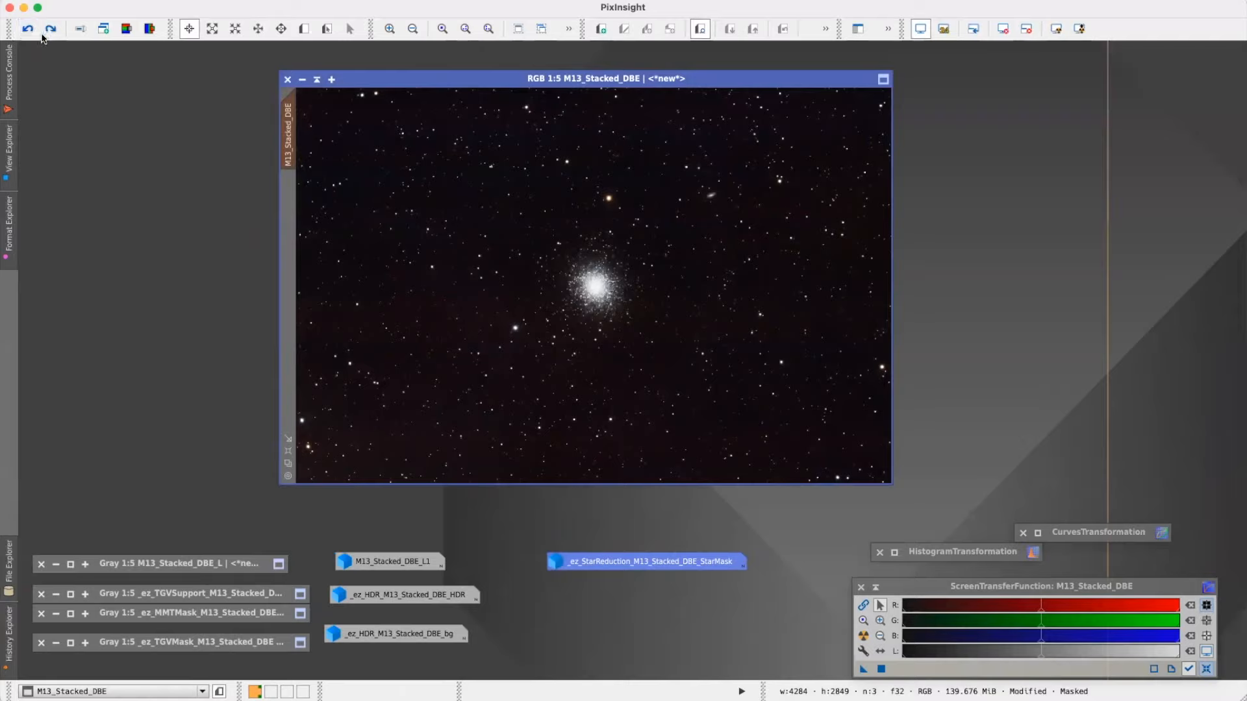
left_click(51, 29)
left_click(28, 30)
left_click(50, 29)
left_click(27, 29)
left_click(51, 30)
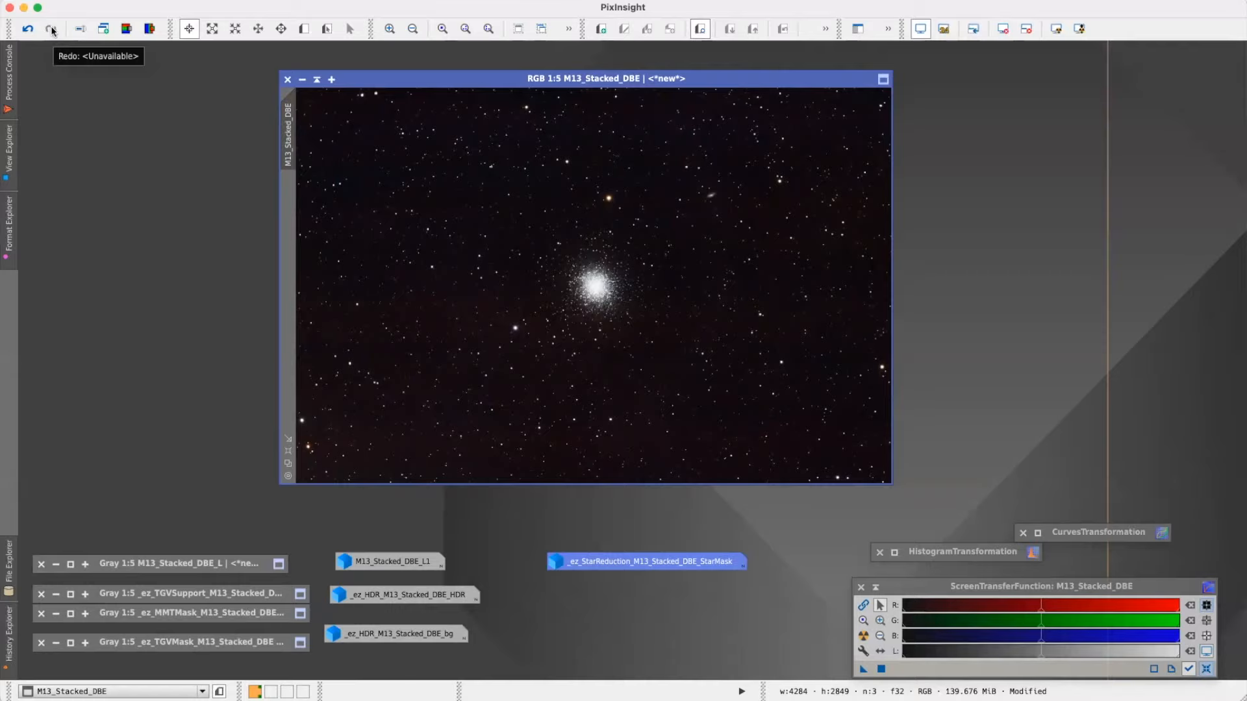
- Undo the star reduction on M13_Stacked_DBE and remove the restored mask
left_click(28, 30)
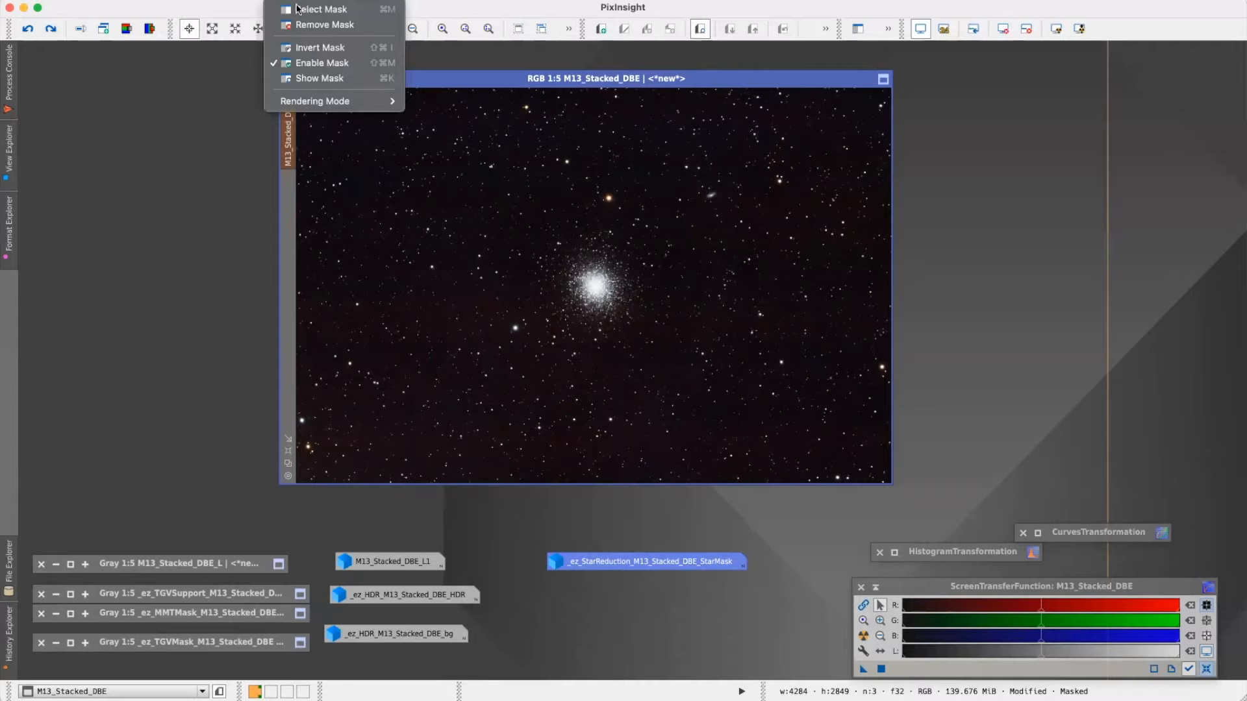
left_click(299, 26)
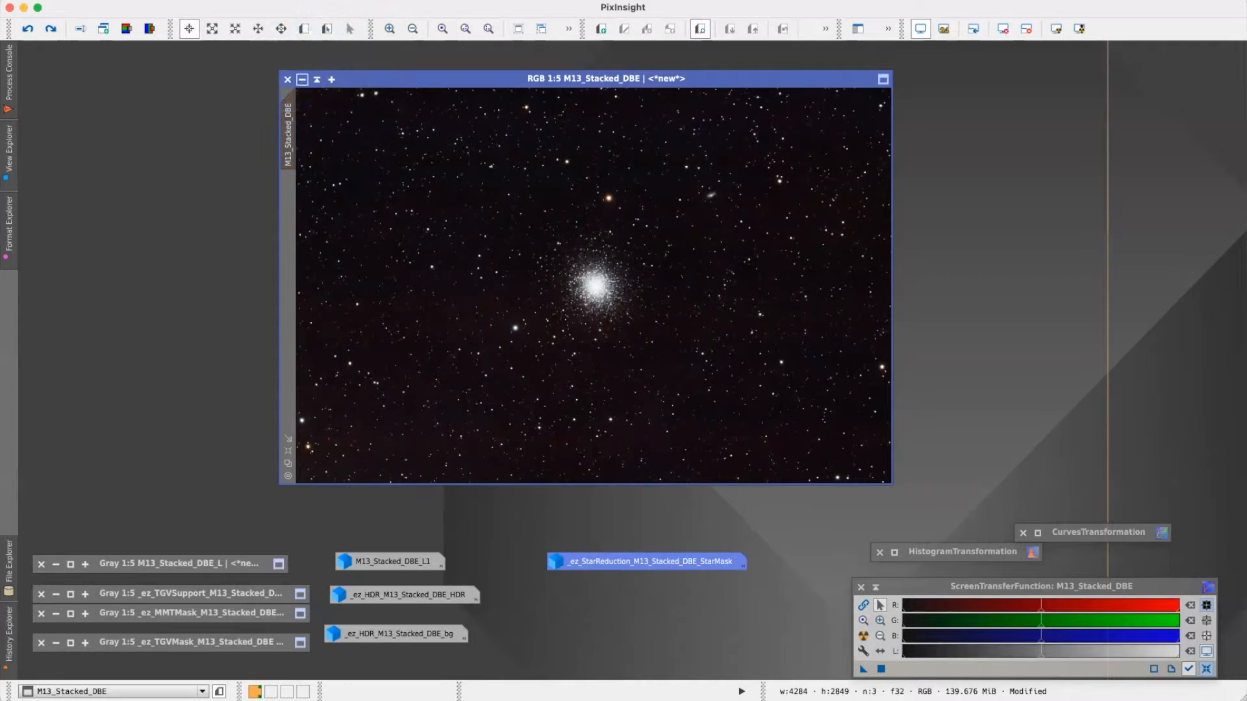
- Move the star mask and M13_Stacked_DBE_L1 icons aside and enlarge the M13_Stacked_DBE window to 1:4 for viewing
left_click_drag(689, 562, 646, 644)
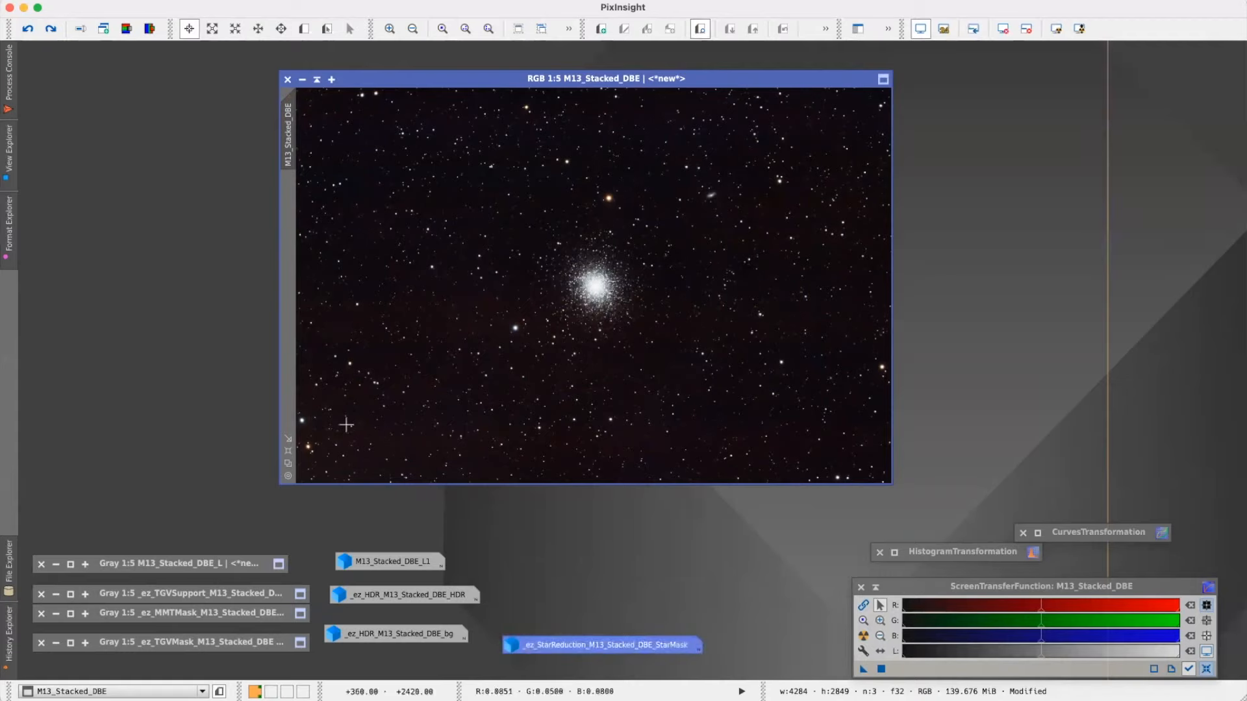
left_click(288, 451)
left_click_drag(605, 77, 555, 60)
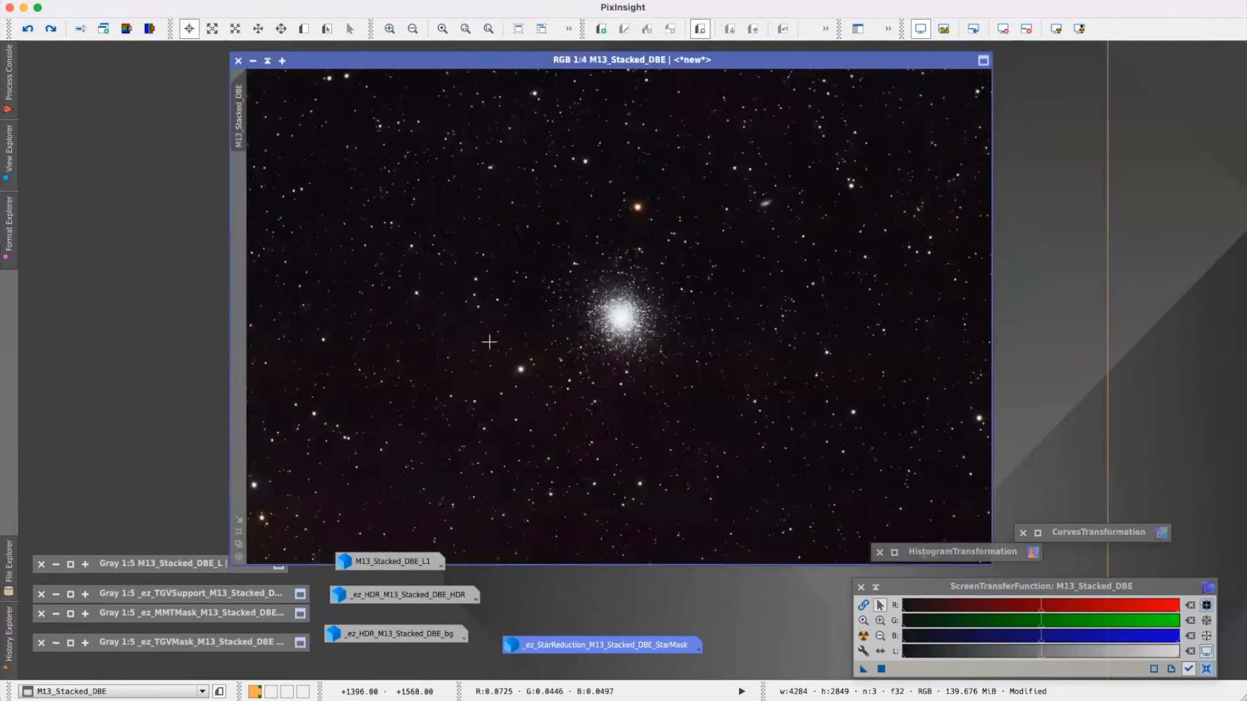
left_click_drag(376, 570, 375, 581)
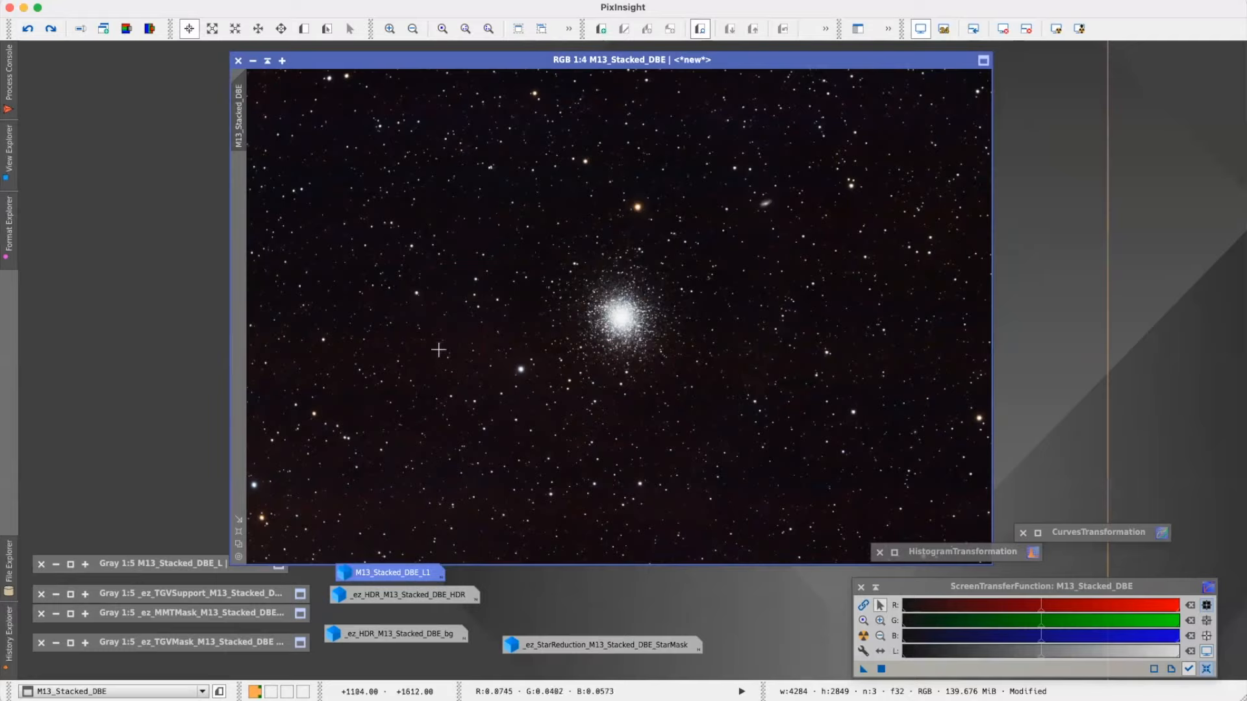
key("super+Tab")
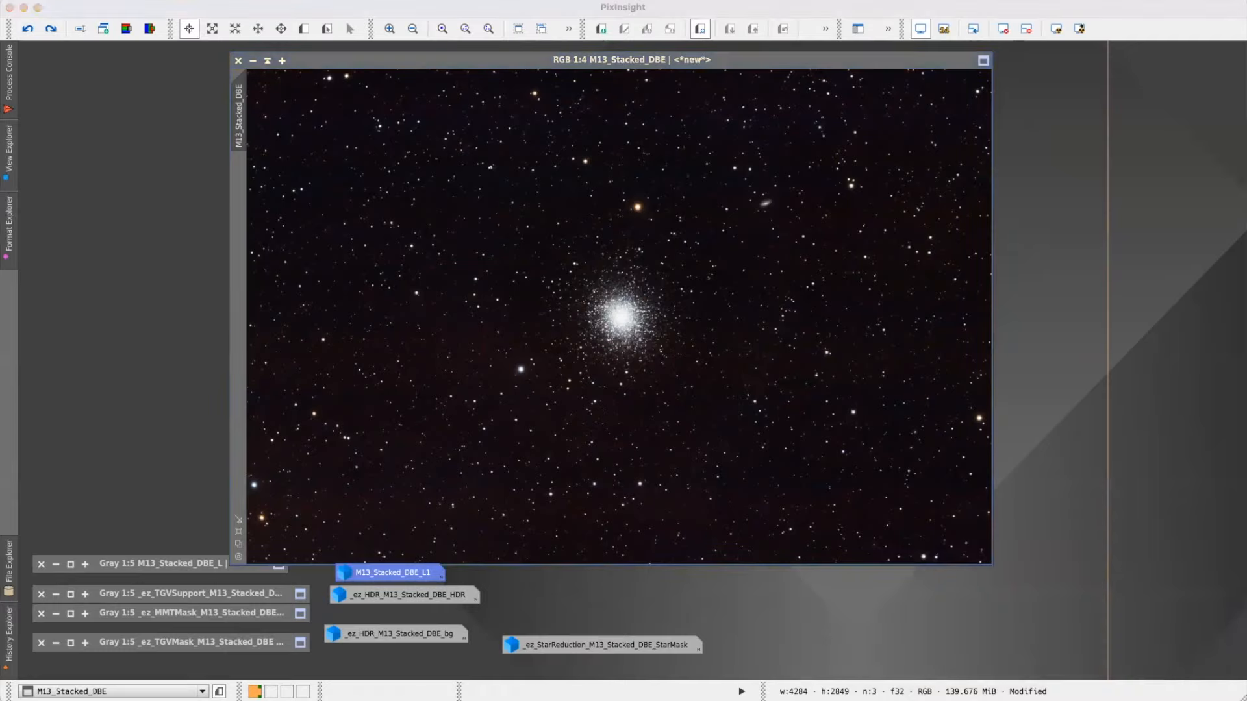